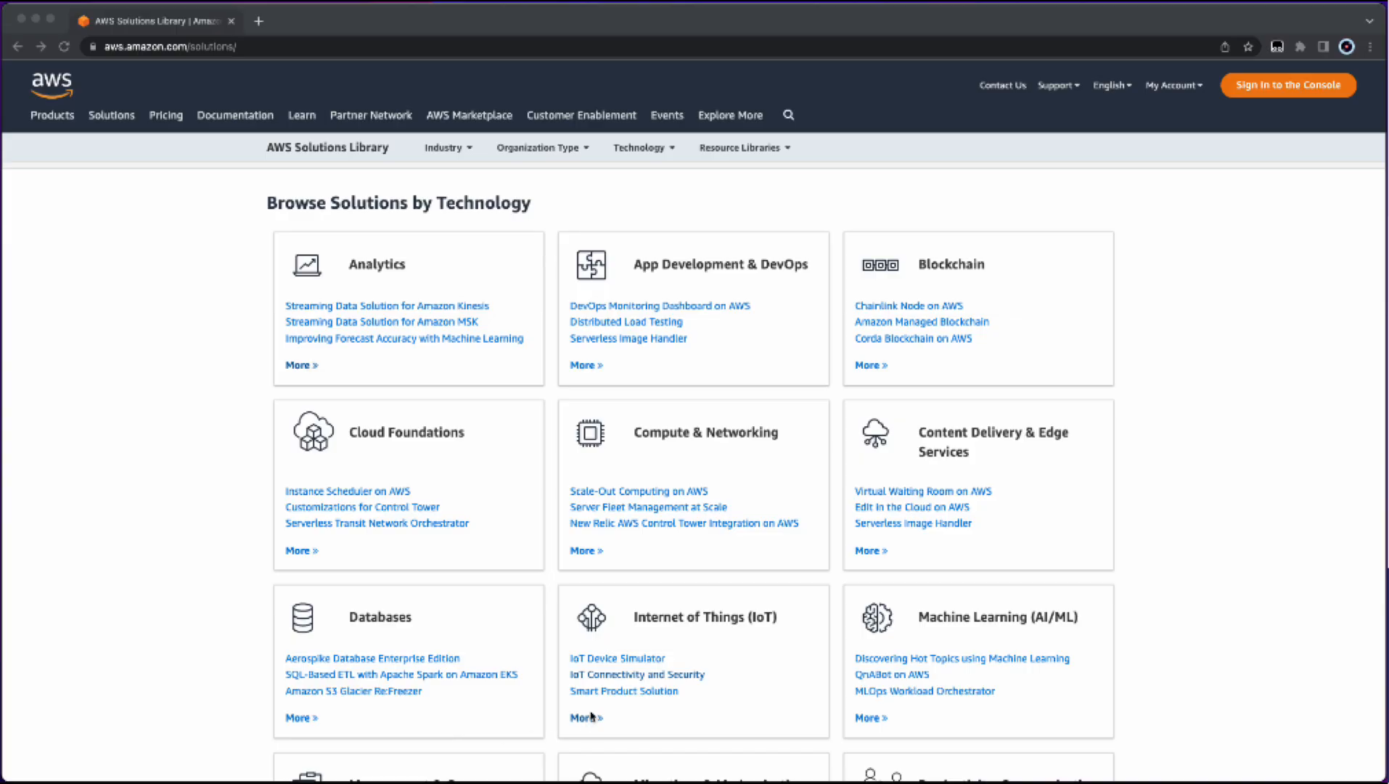
Open the Remote Monitoring of IoT Devices solution from the full list of Internet of Things solutions.
left_click(585, 718)
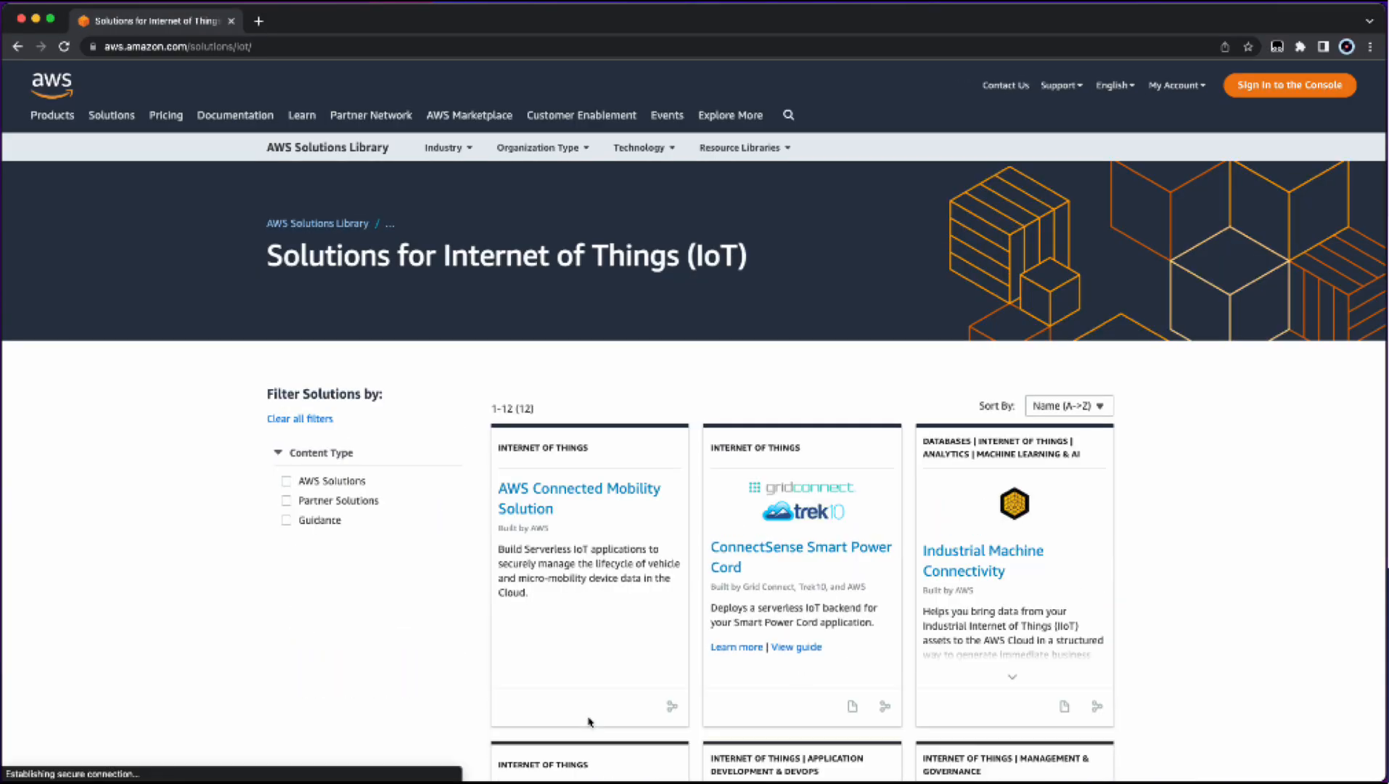
scroll(310, 678, "down", 8)
scroll(311, 678, "down", 2)
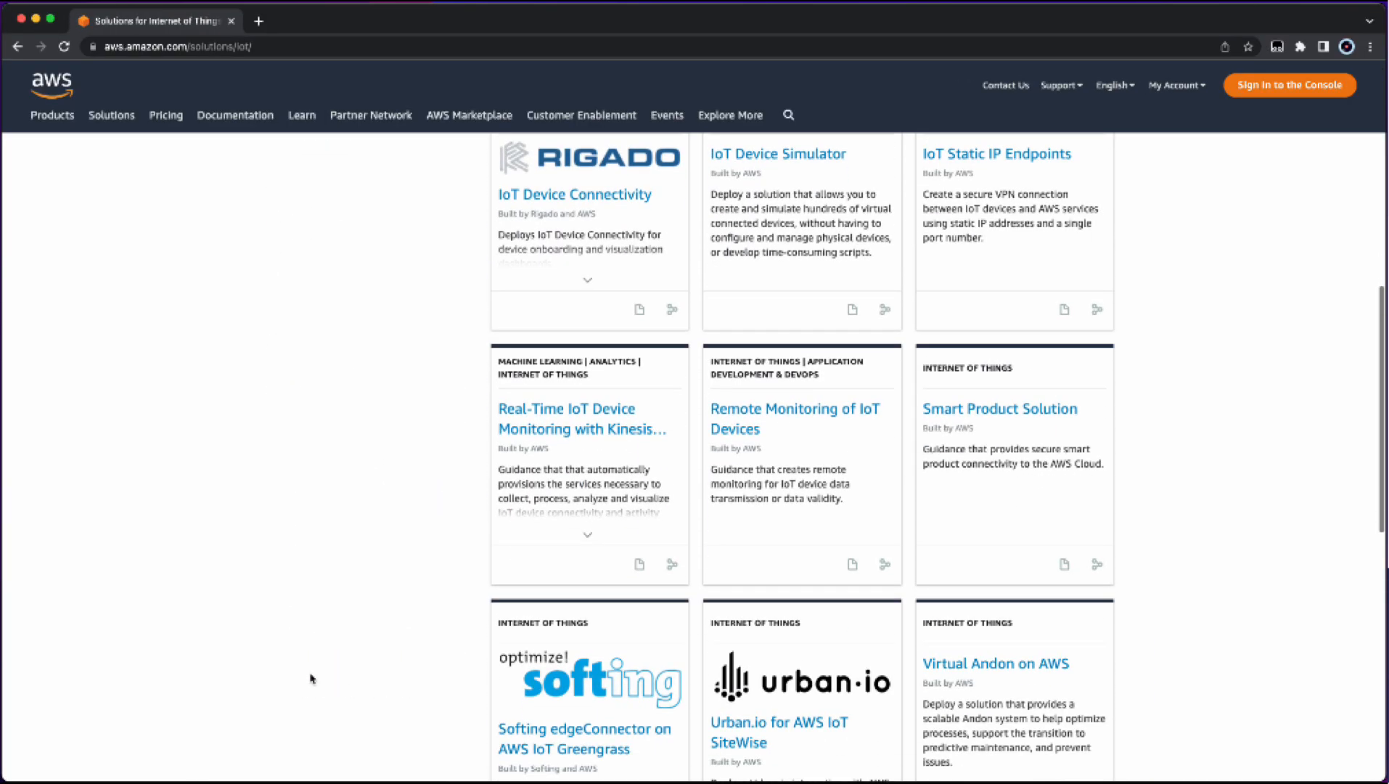
left_click(794, 411)
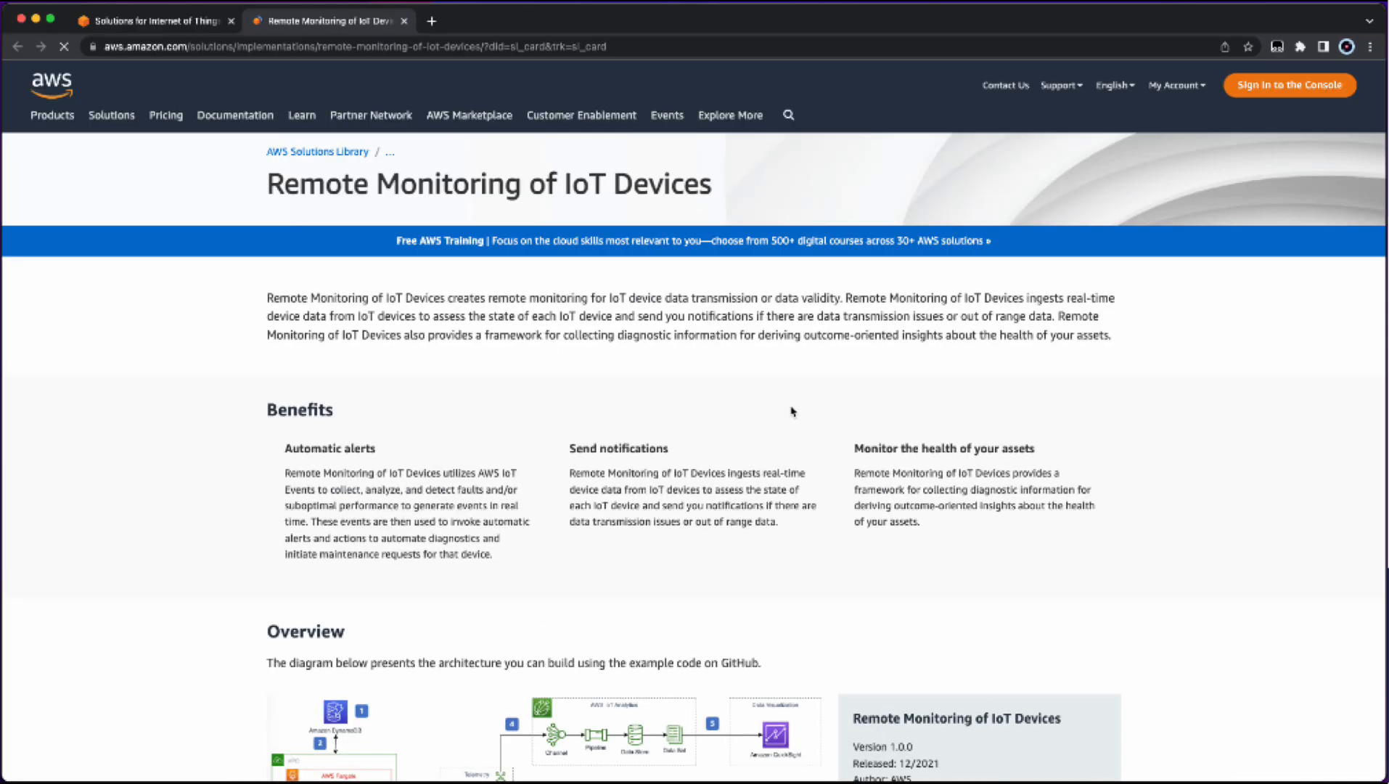
Open the solution's example code on GitHub.
scroll(168, 534, "down", 5)
scroll(168, 534, "down", 1)
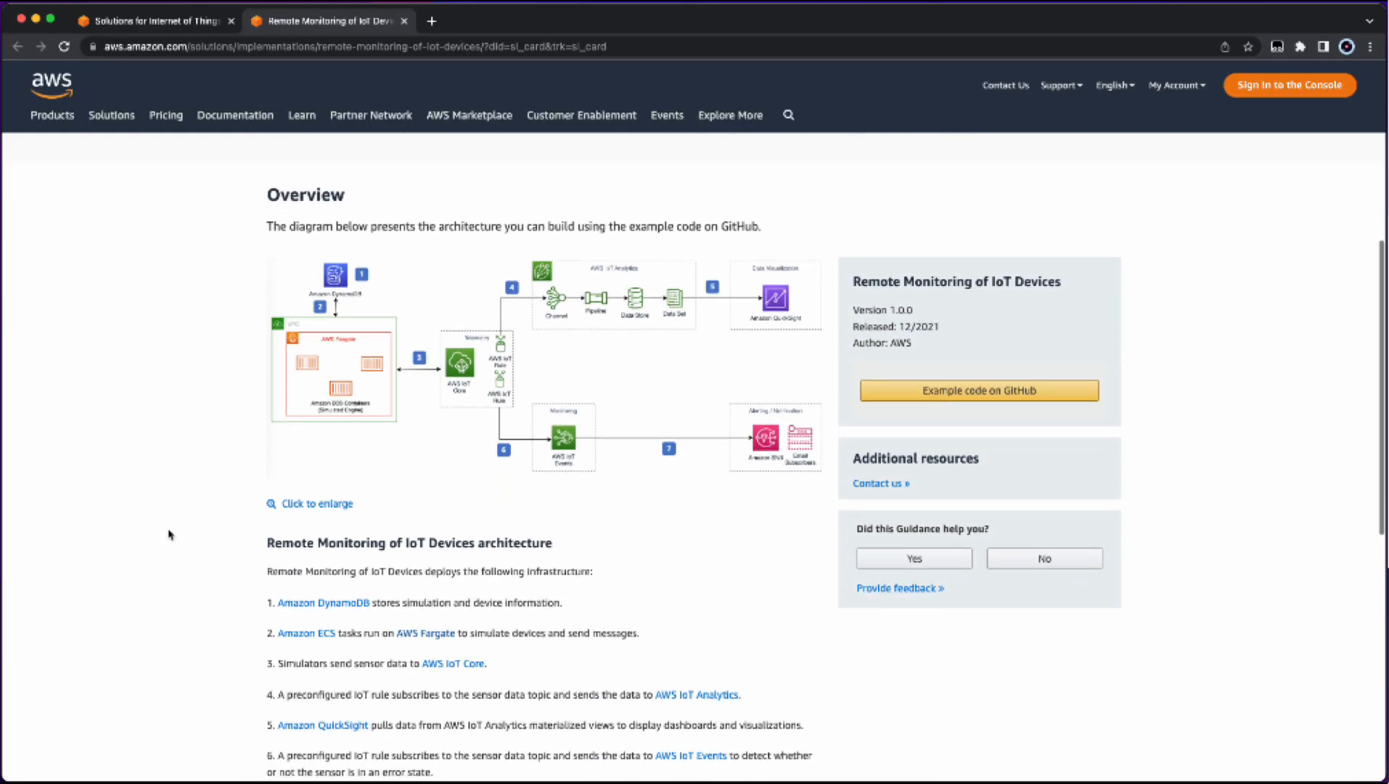
left_click(997, 393)
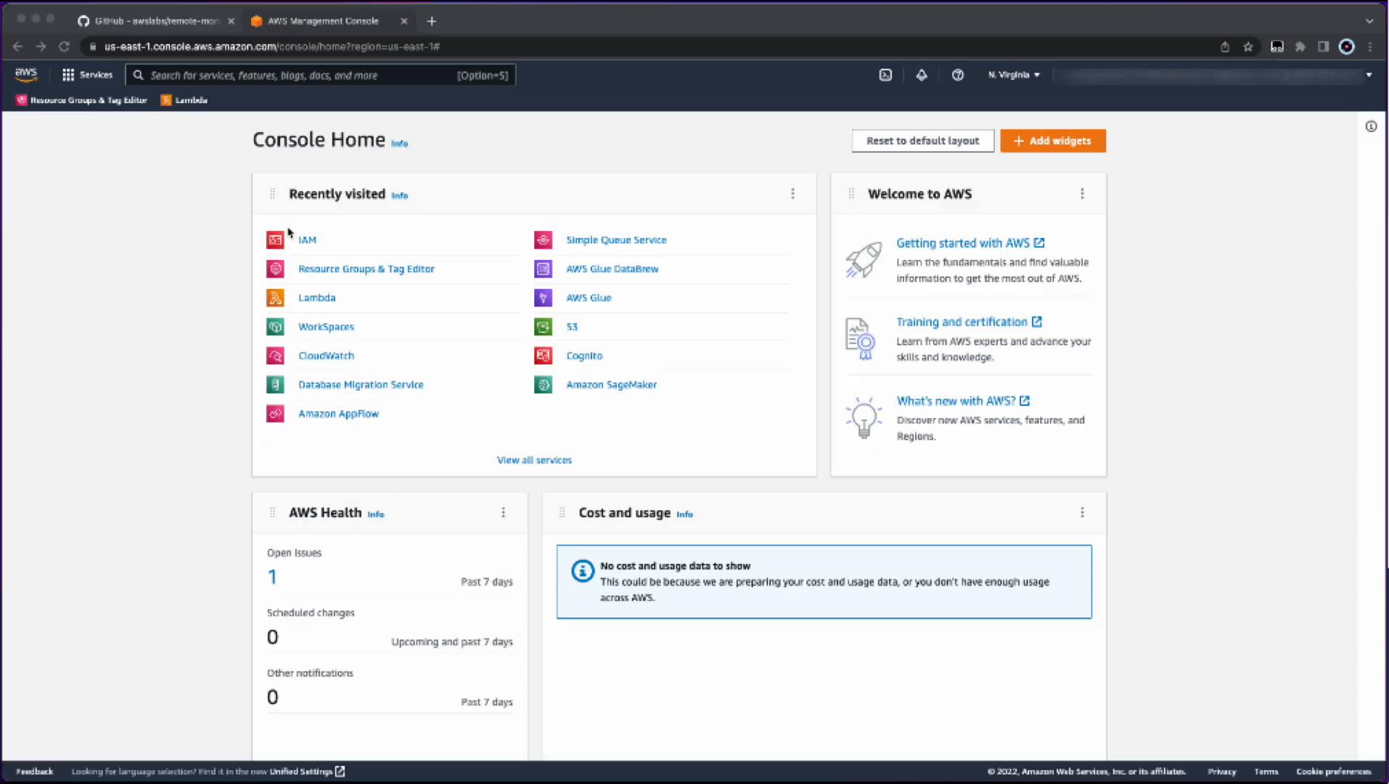
Search the AWS Management Console for cloud9 and open the Cloud9 service.
left_click(205, 75)
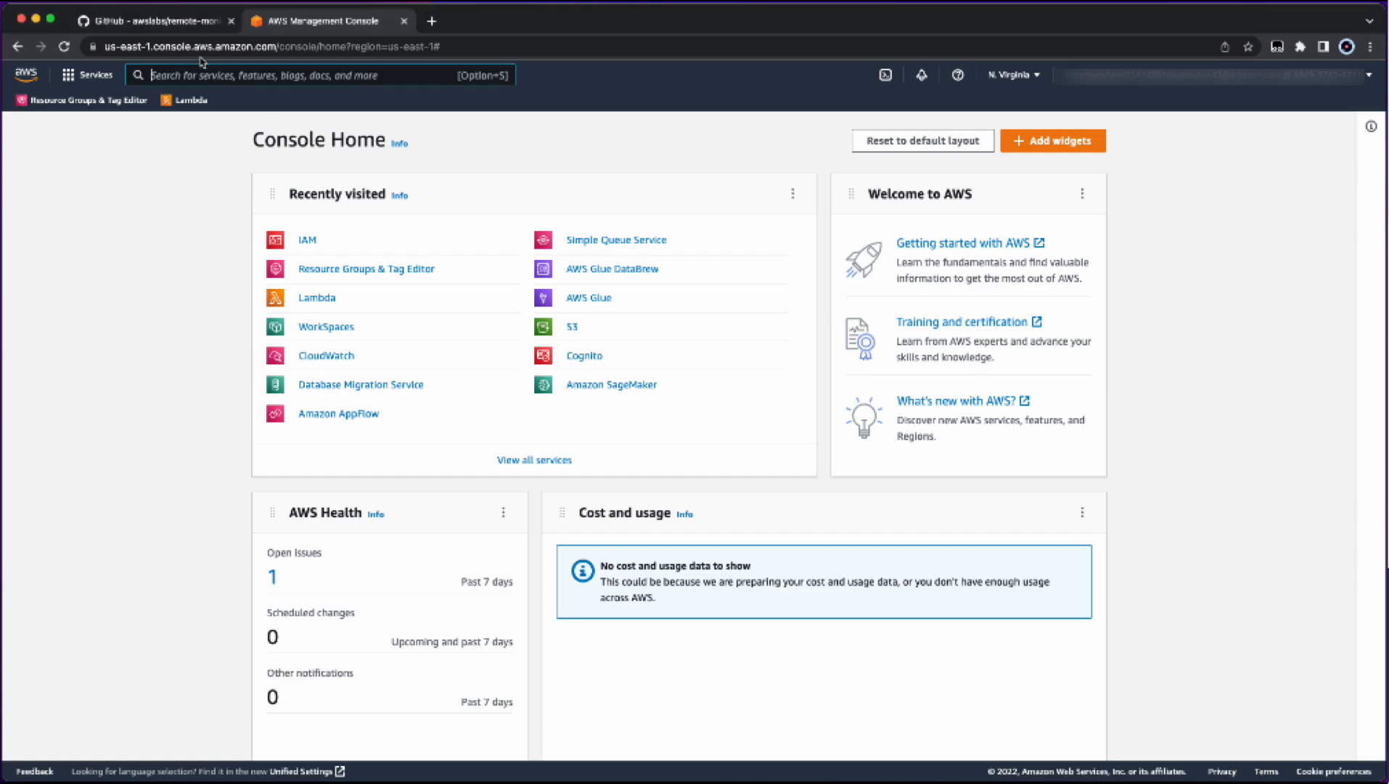
type("cloud9")
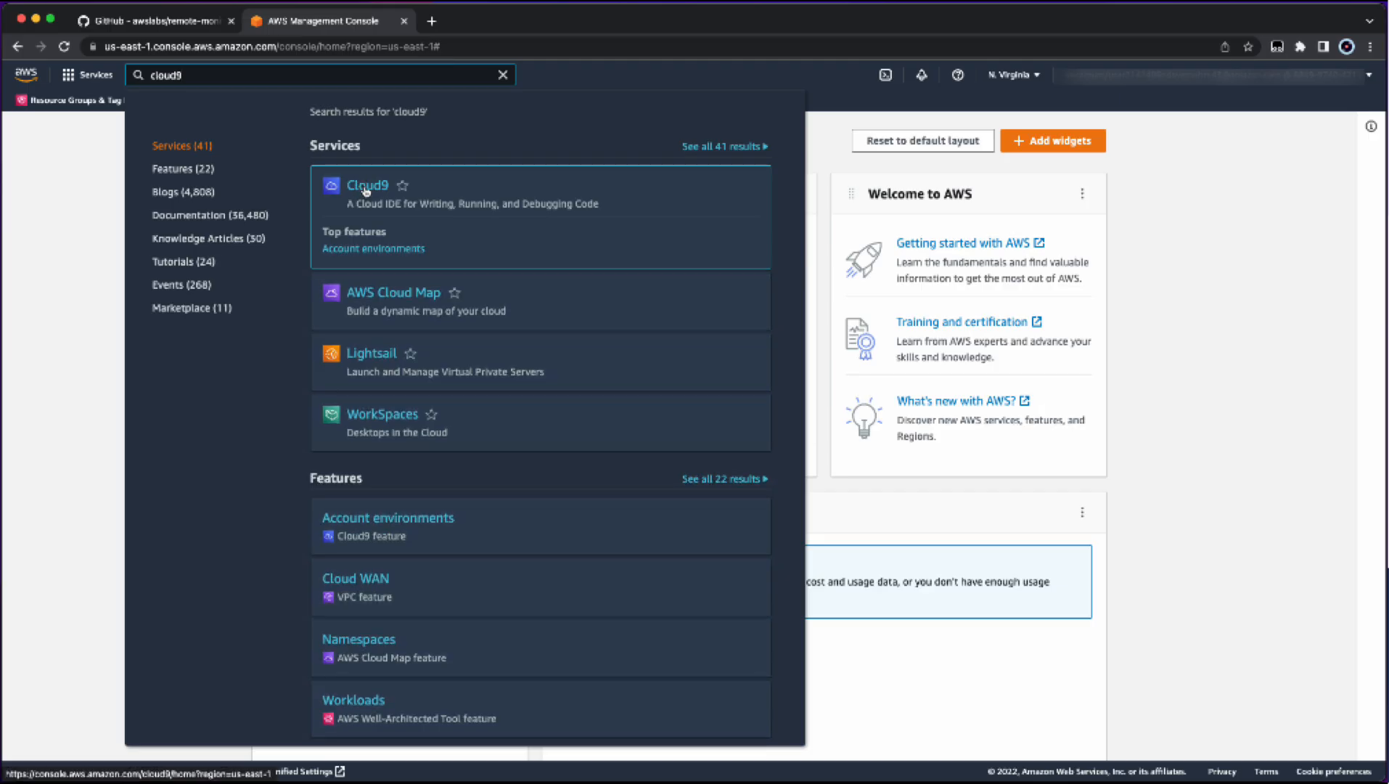
left_click(366, 188)
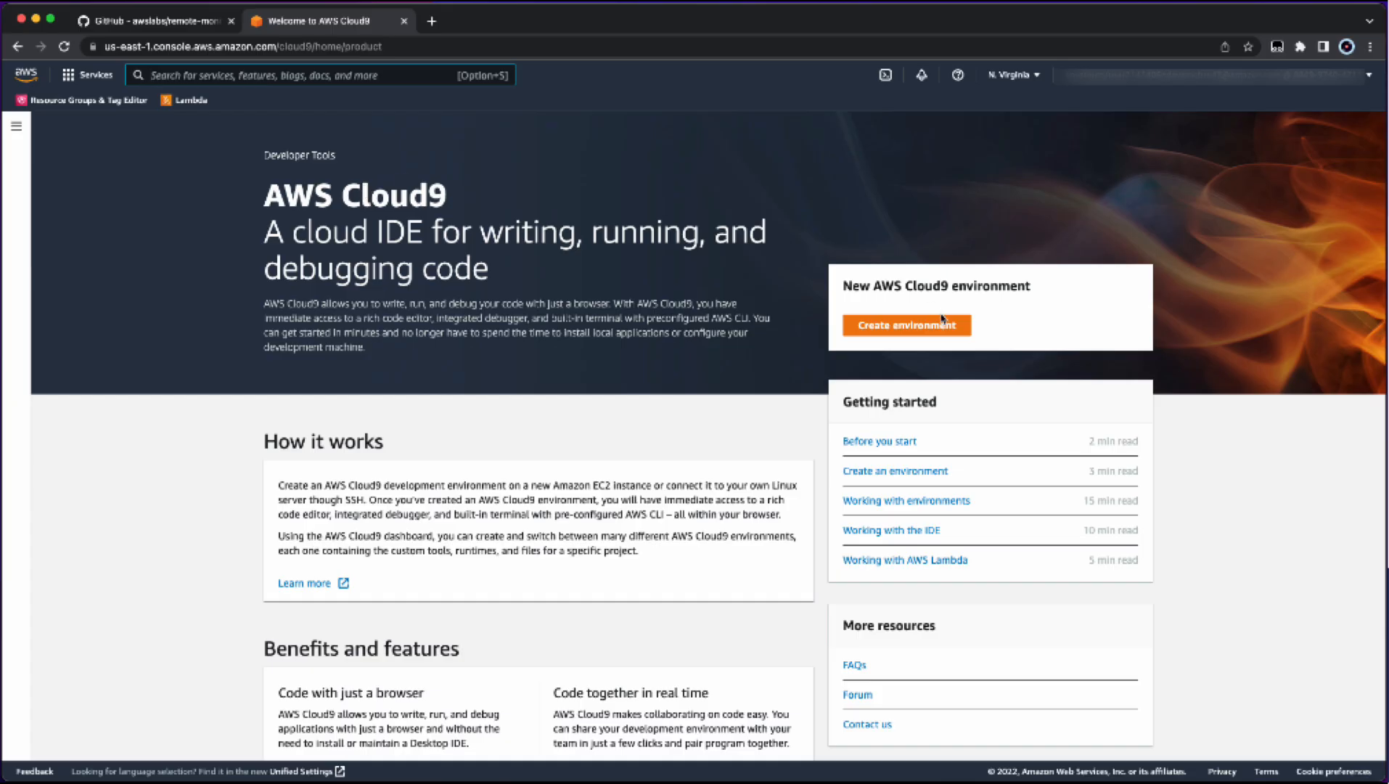
Create a Cloud9 environment named DemoIDE, keeping the default t2.micro instance, Amazon Linux 2 platform and 30-minute cost-saving setting.
left_click(907, 325)
type("D")
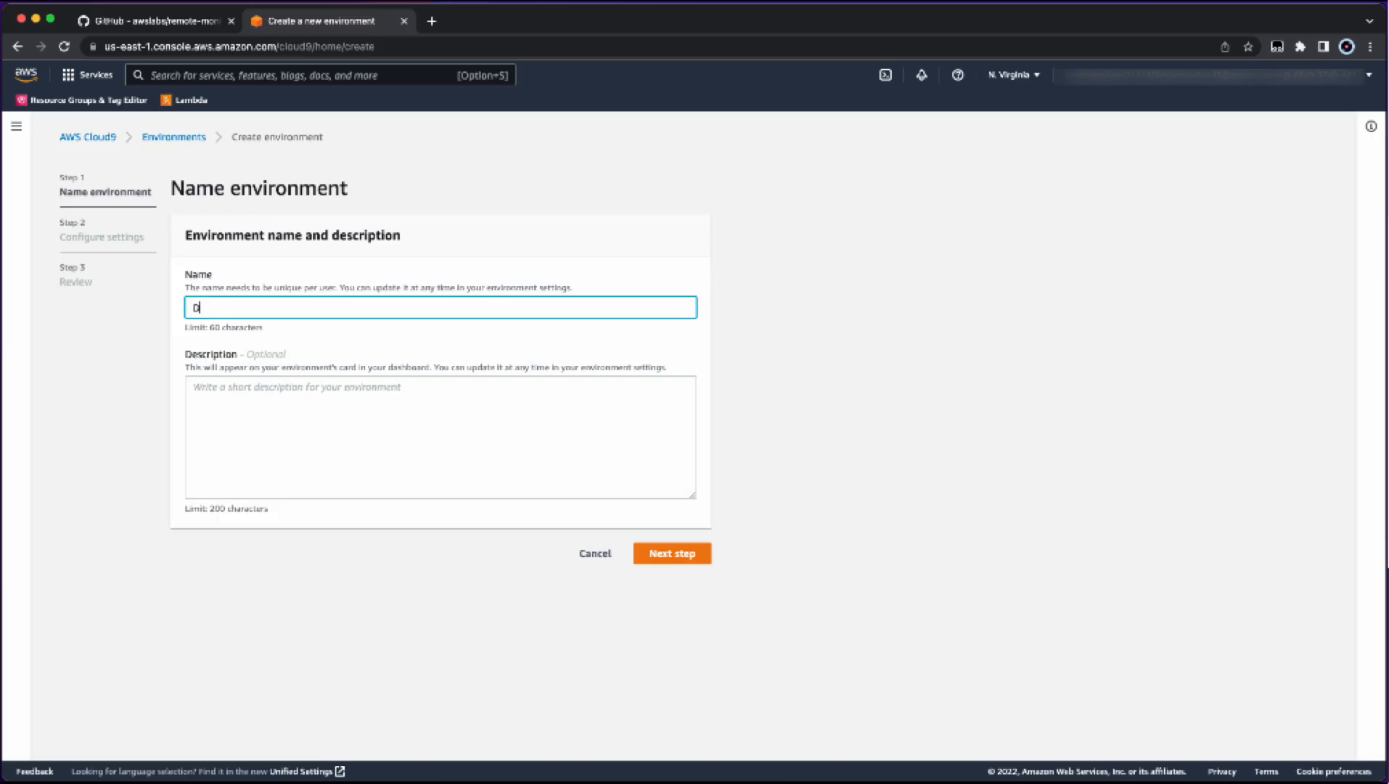
type("emo01")
left_click(682, 555)
scroll(683, 559, "down", 4)
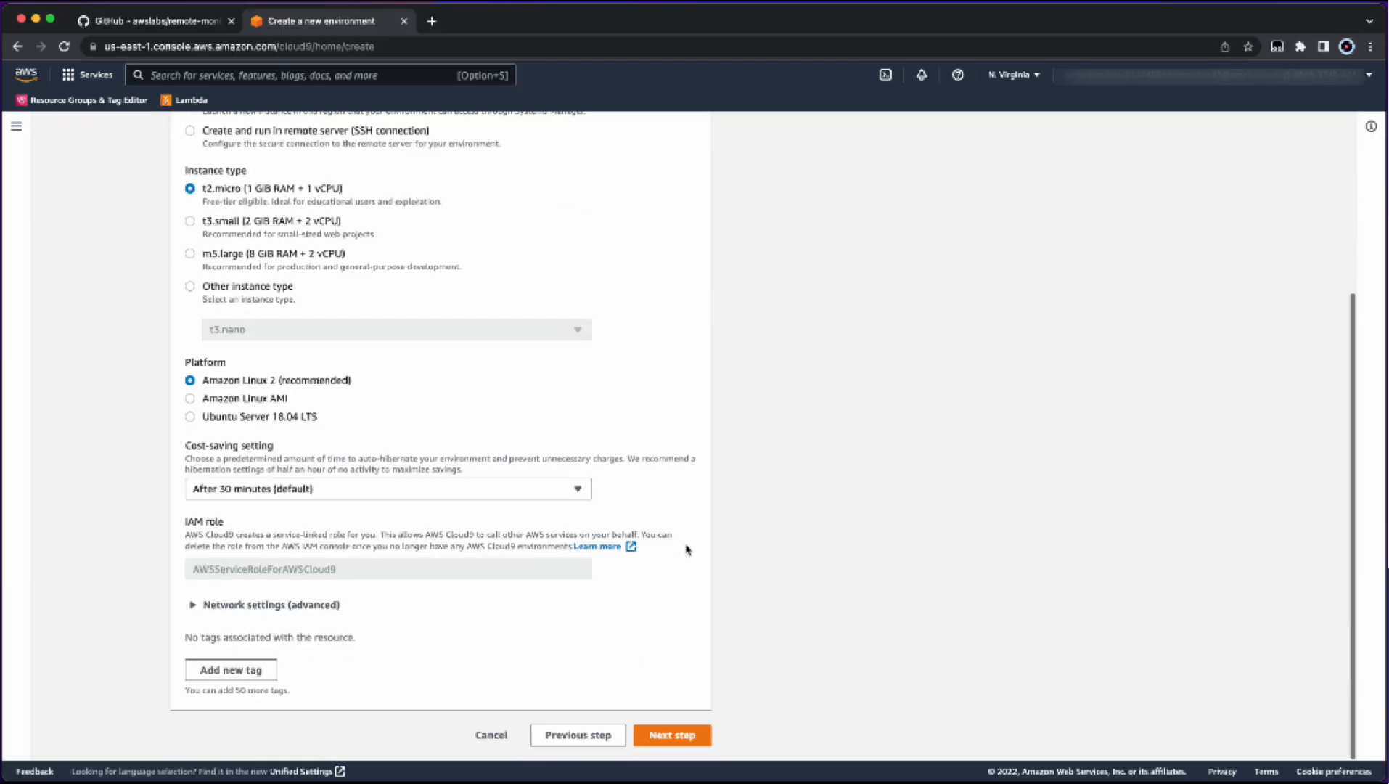
left_click(683, 737)
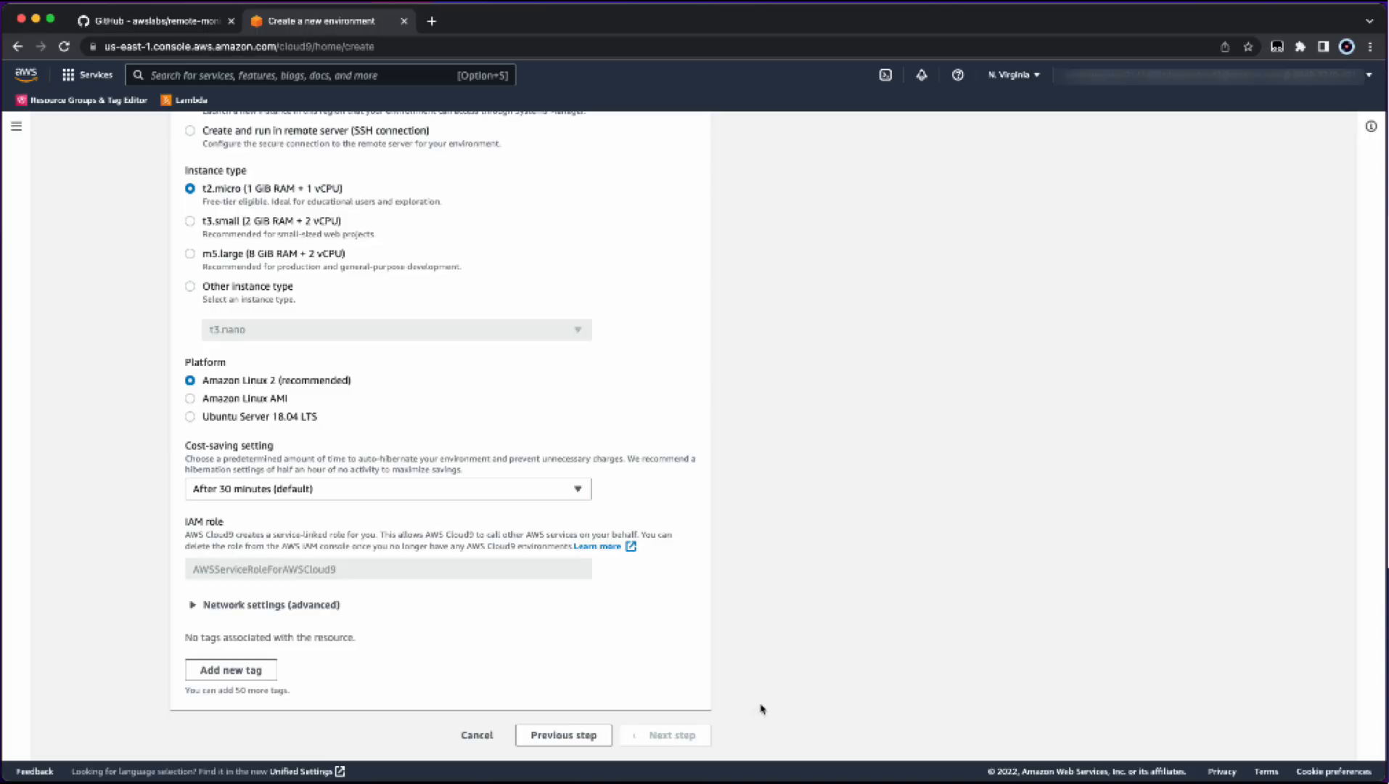
left_click(654, 737)
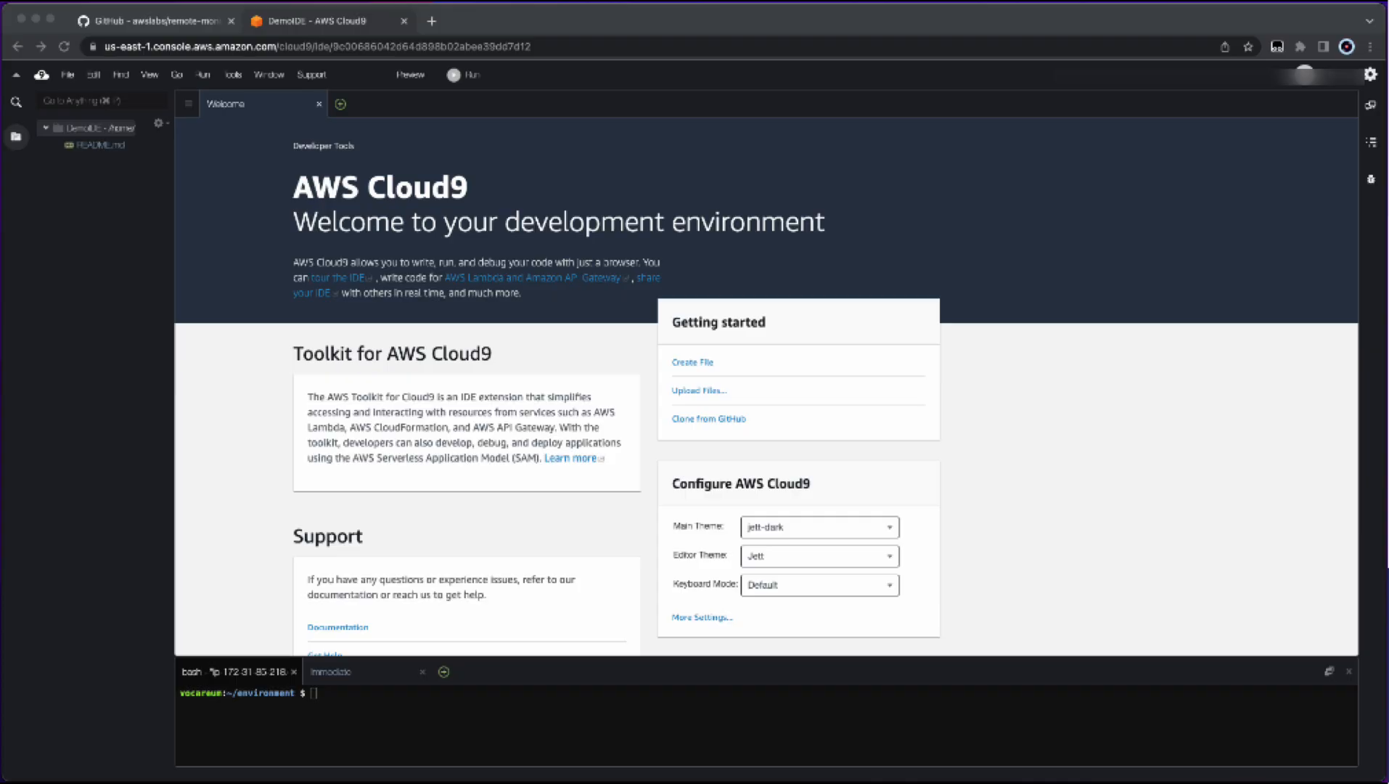
Copy the HTTPS clone URL of the remote-monitoring-of-iot-devices repository on GitHub.
left_click(146, 22)
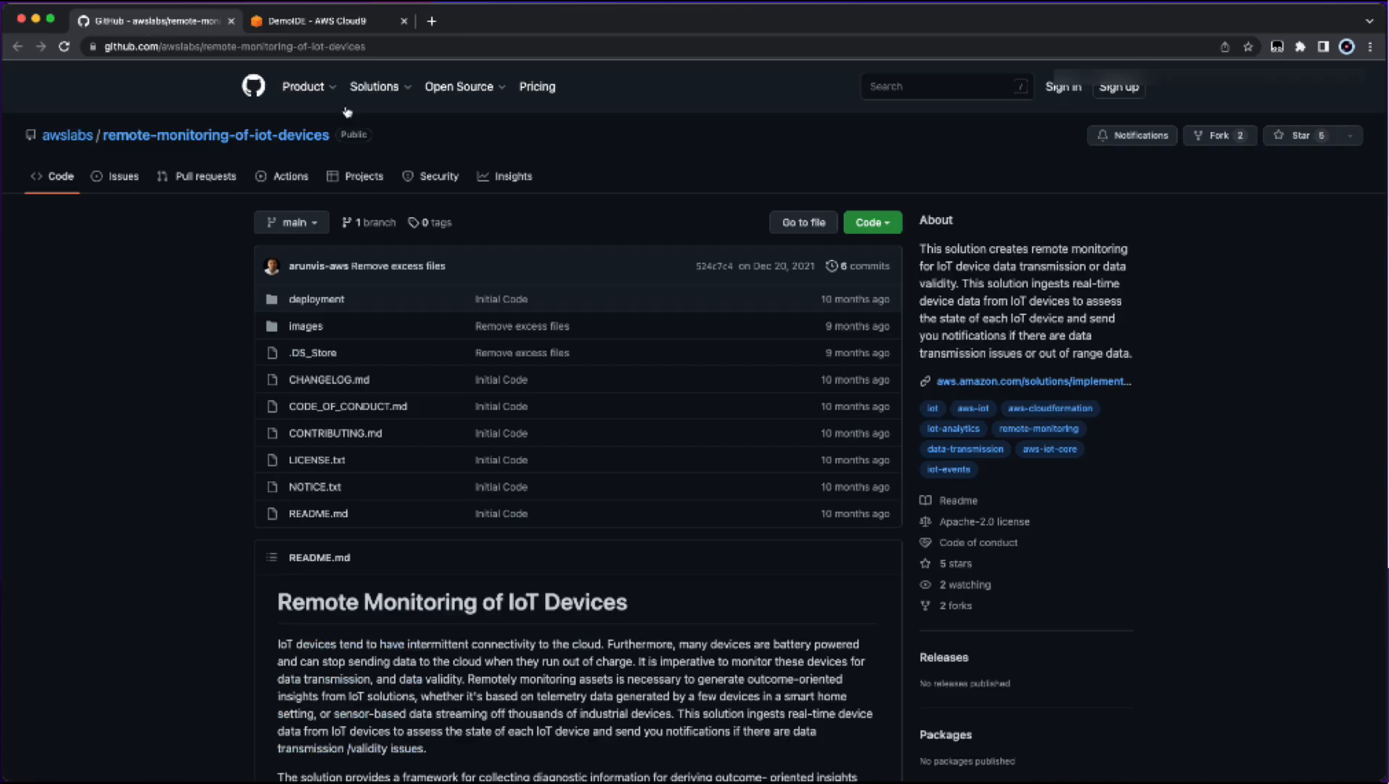
left_click(871, 223)
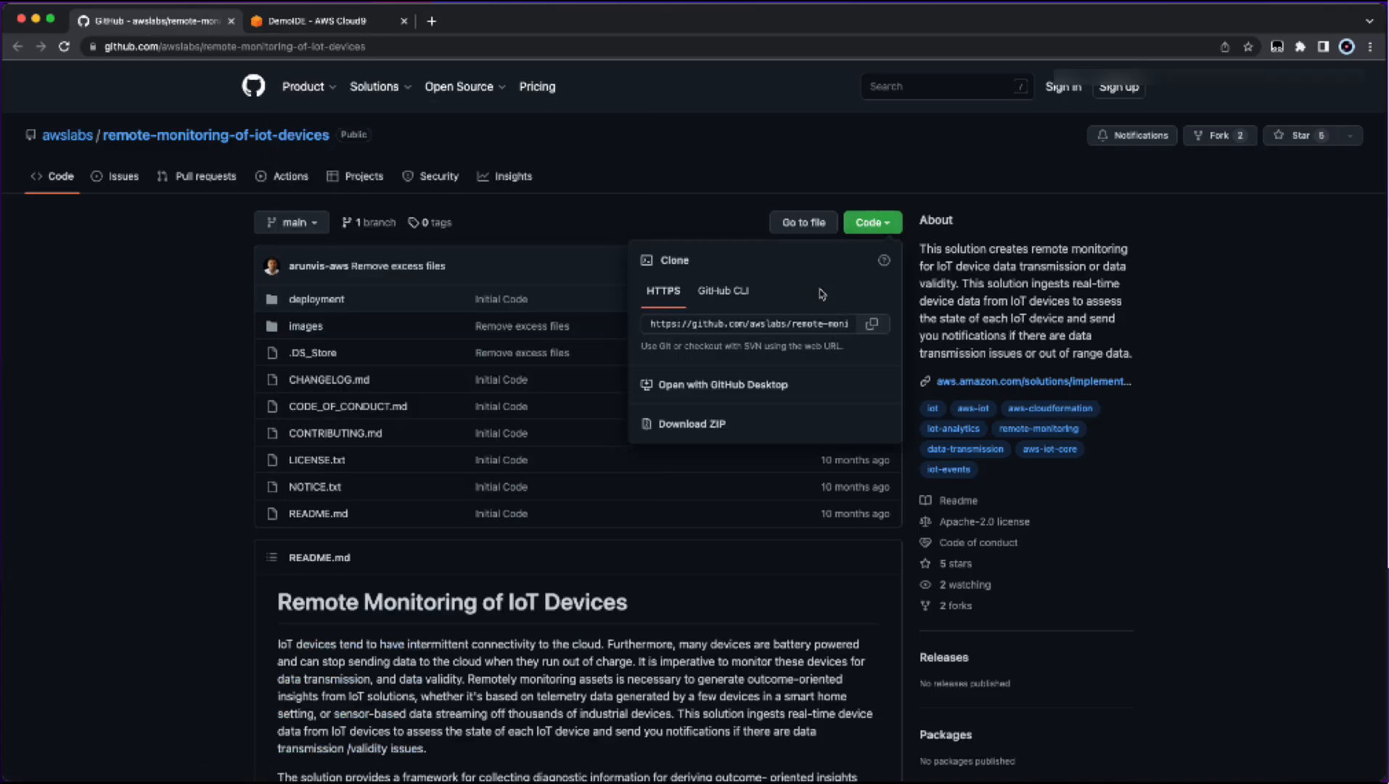
left_click(872, 324)
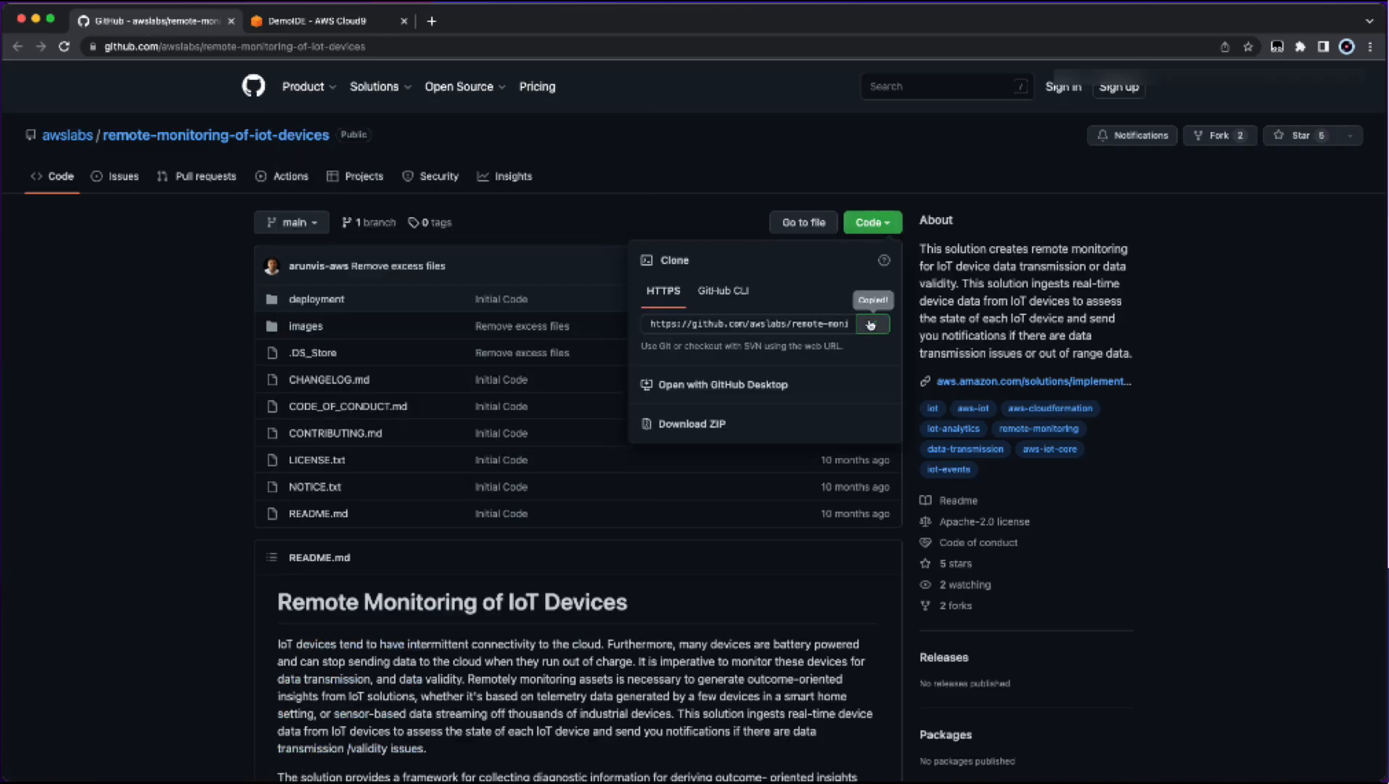
left_click(350, 23)
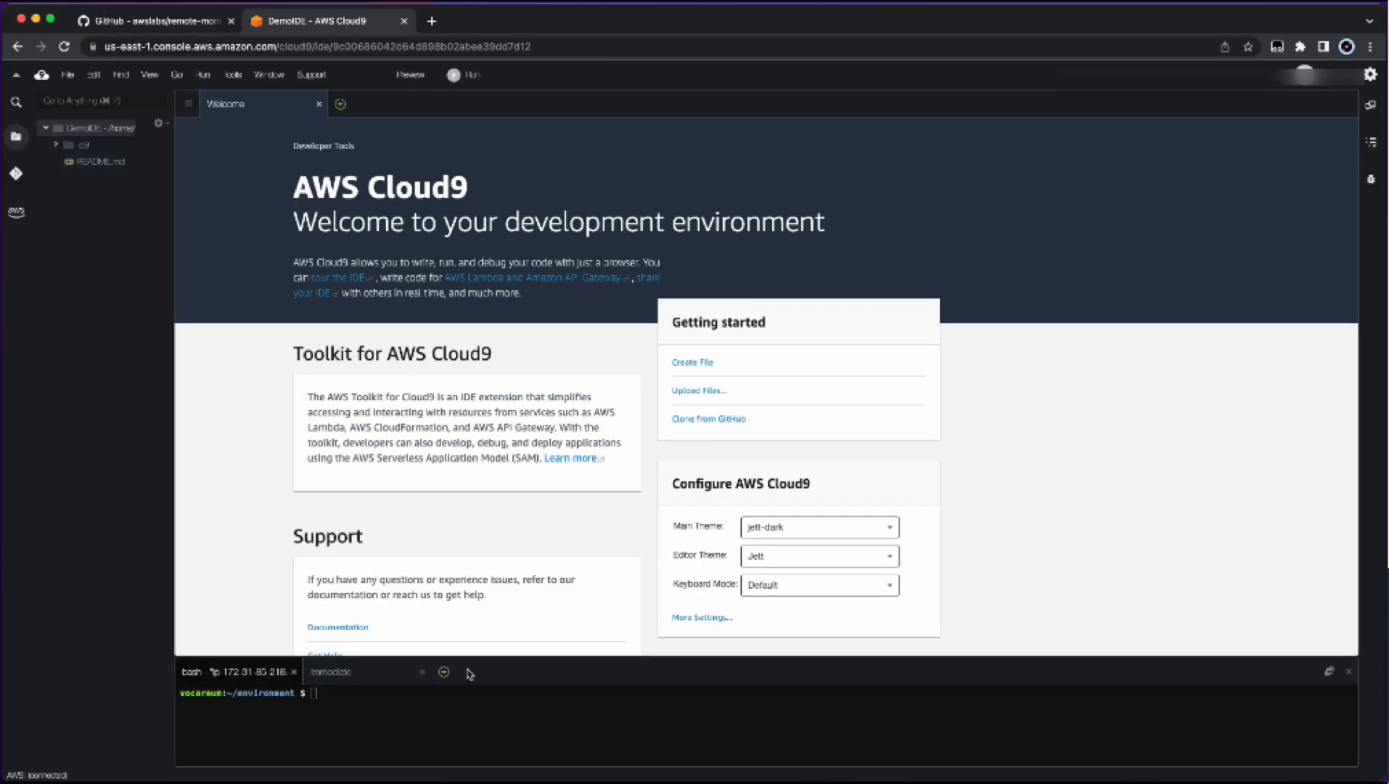
left_click_drag(470, 656, 492, 362)
left_click(426, 410)
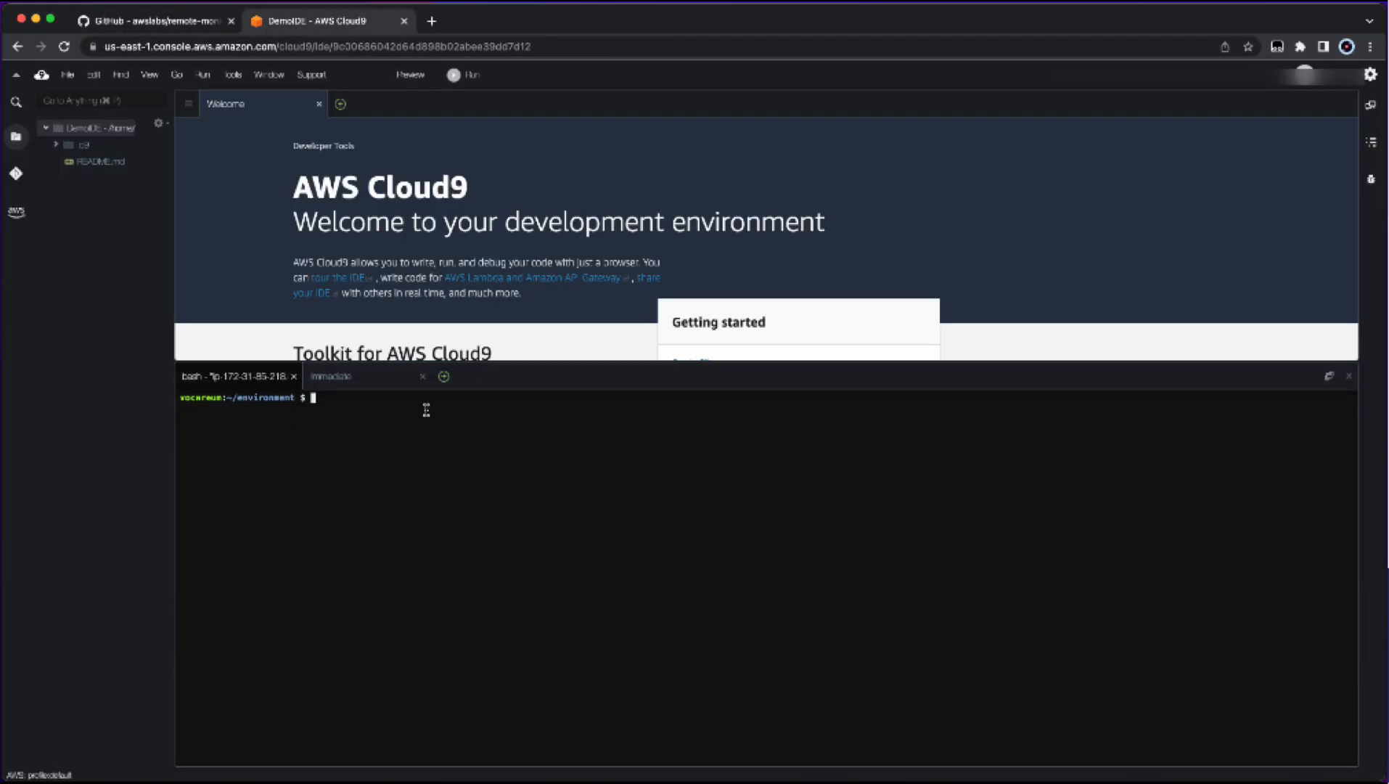
type("git clone")
key("super+v")
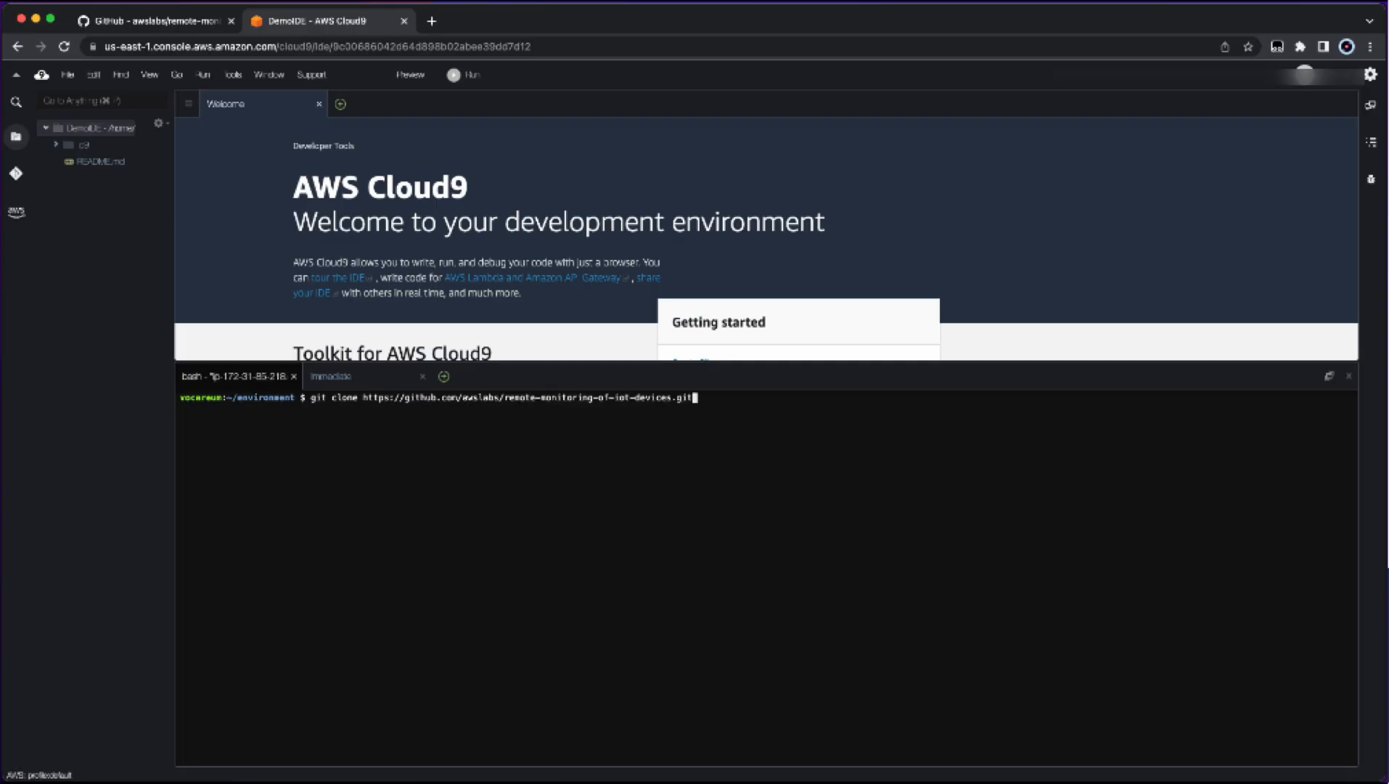
key("Return")
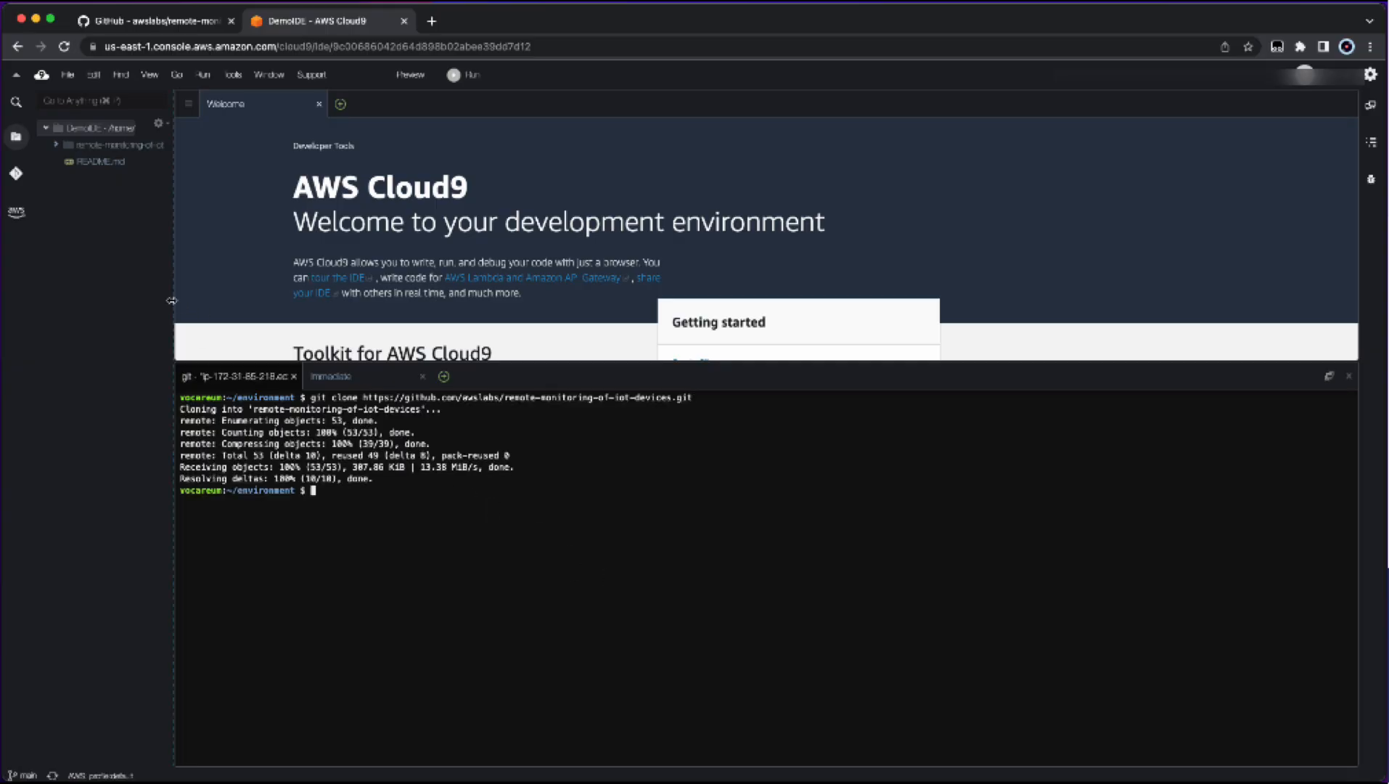
Widen the file tree, close the Welcome page and open remote-monitoring-of-iot-devices.yaml from the cloned repository's deployment folder.
left_click_drag(171, 300, 294, 301)
left_click(460, 106)
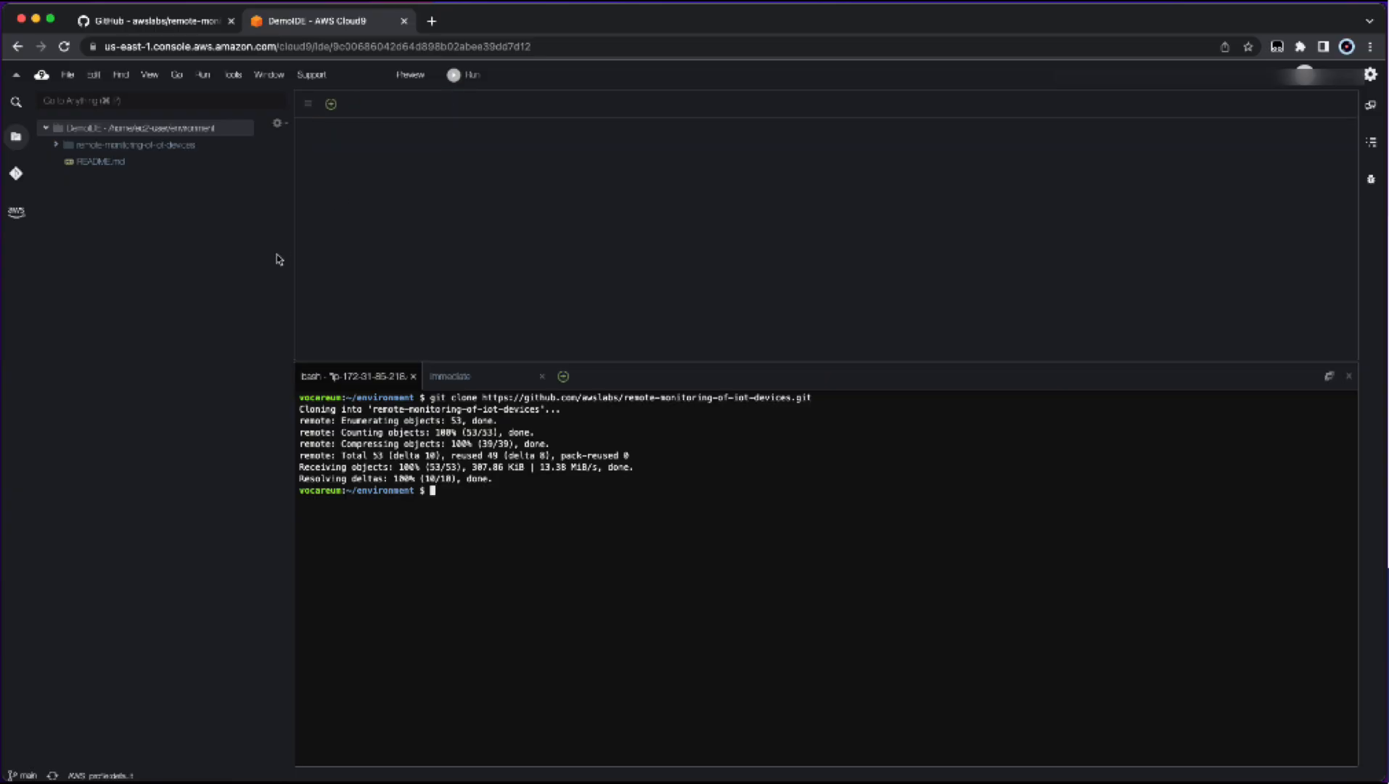
left_click(56, 145)
left_click(64, 162)
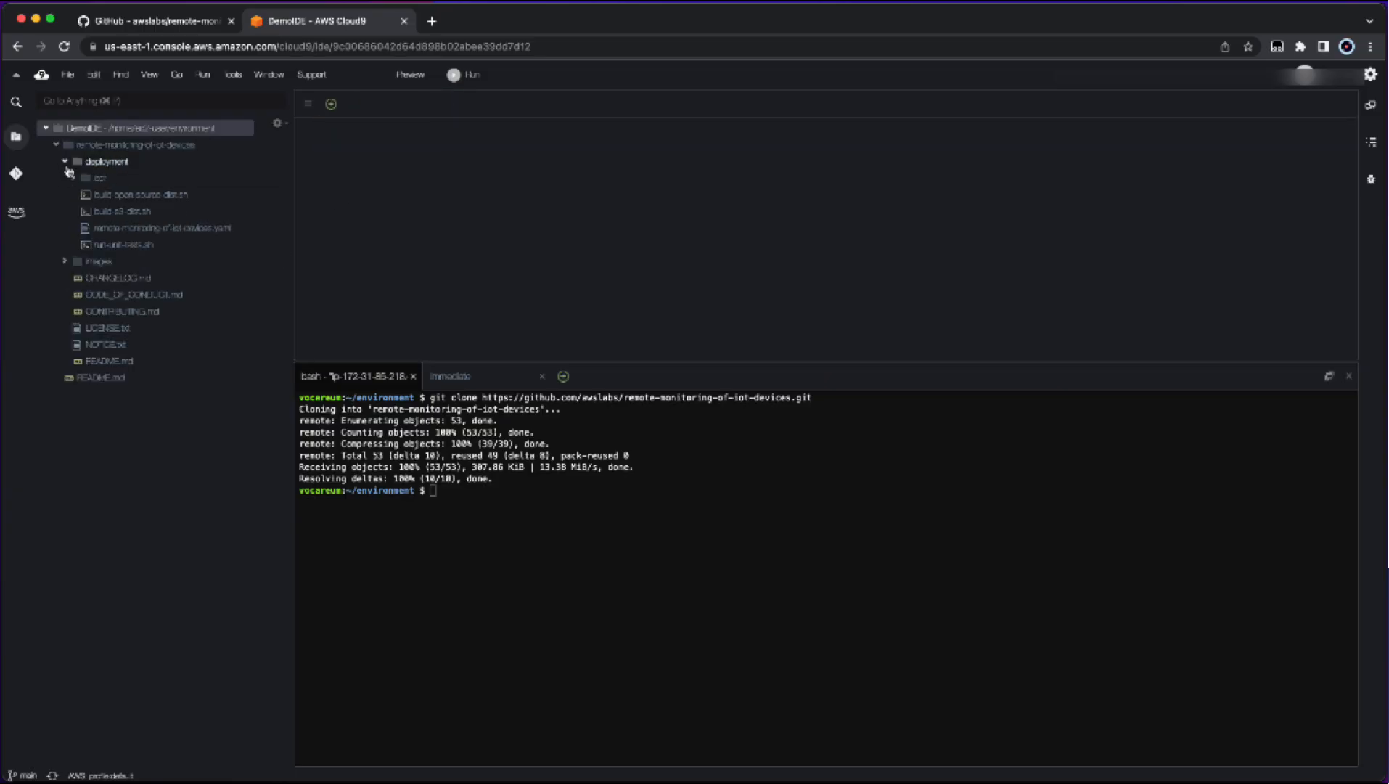
double_click(162, 227)
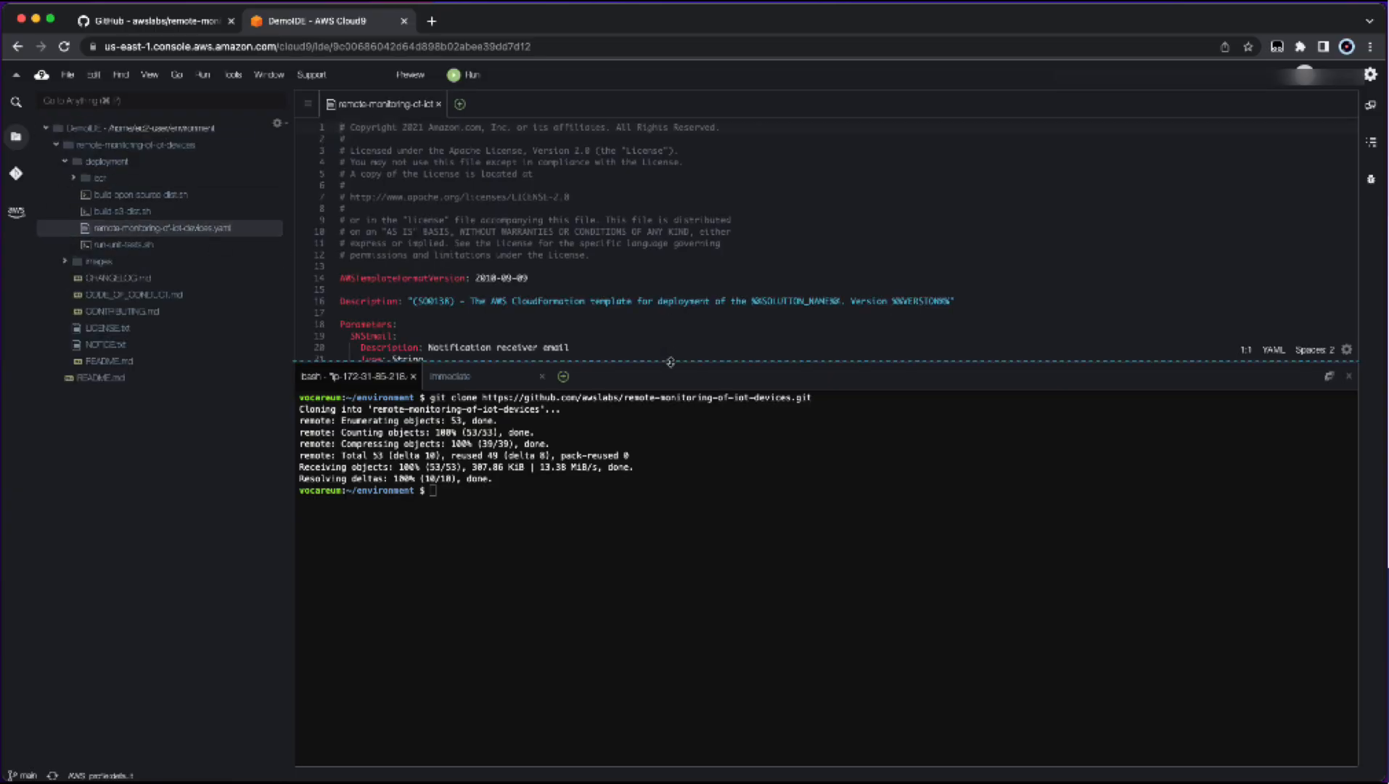
Give the YAML editor more height above the terminal and close the Immediate console.
left_click_drag(671, 361, 671, 539)
left_click_drag(552, 554, 543, 555)
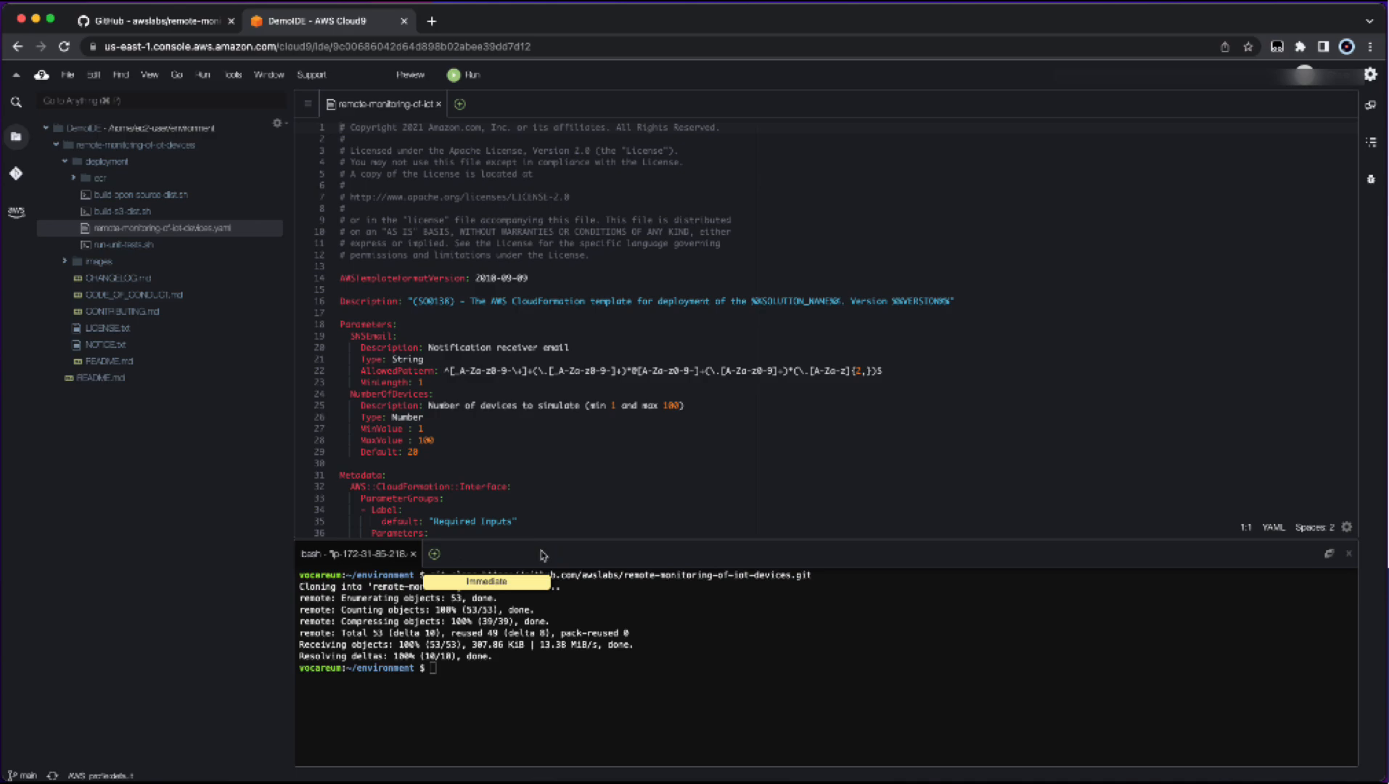
left_click(721, 460)
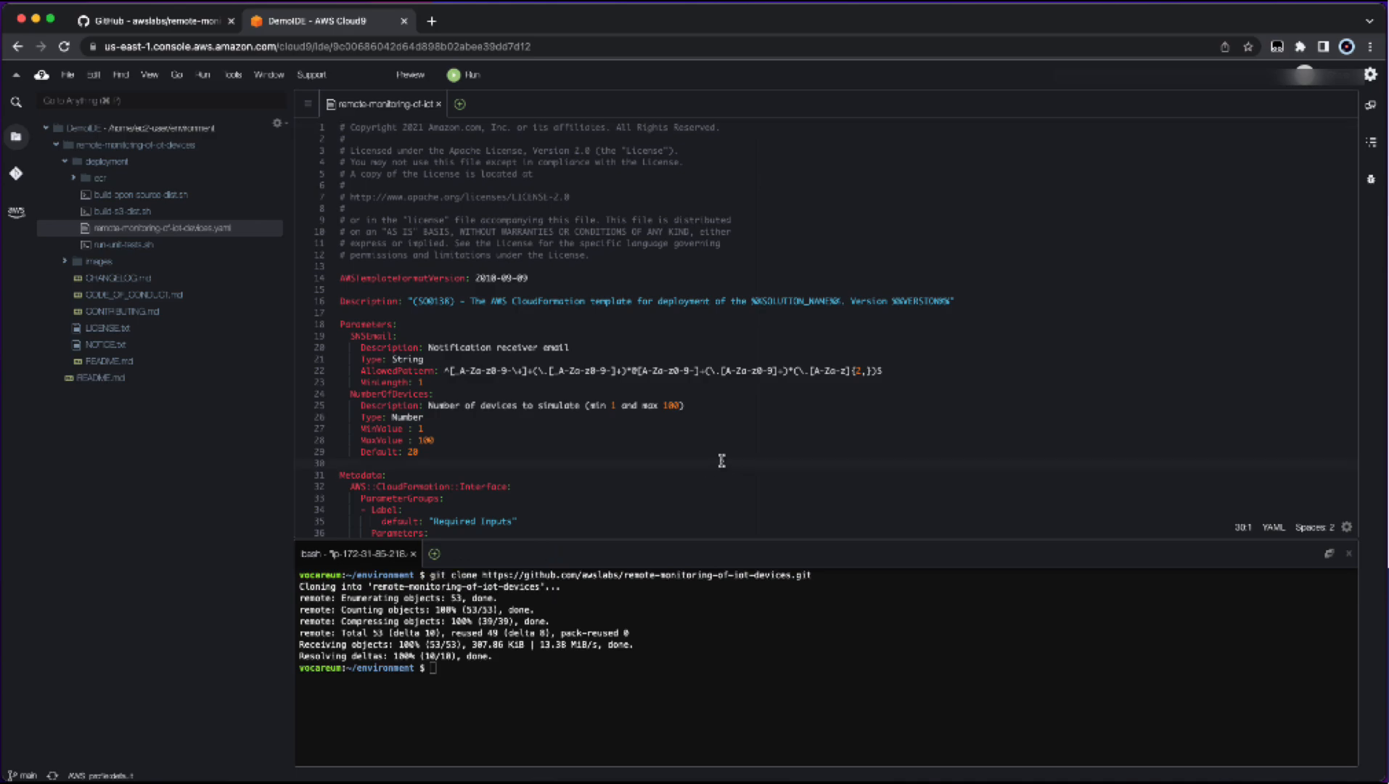
Open the Cloud9 dashboard, and load the Amazon ECR Public Gallery at gallery.ecr.aws in another browser tab.
left_click(41, 76)
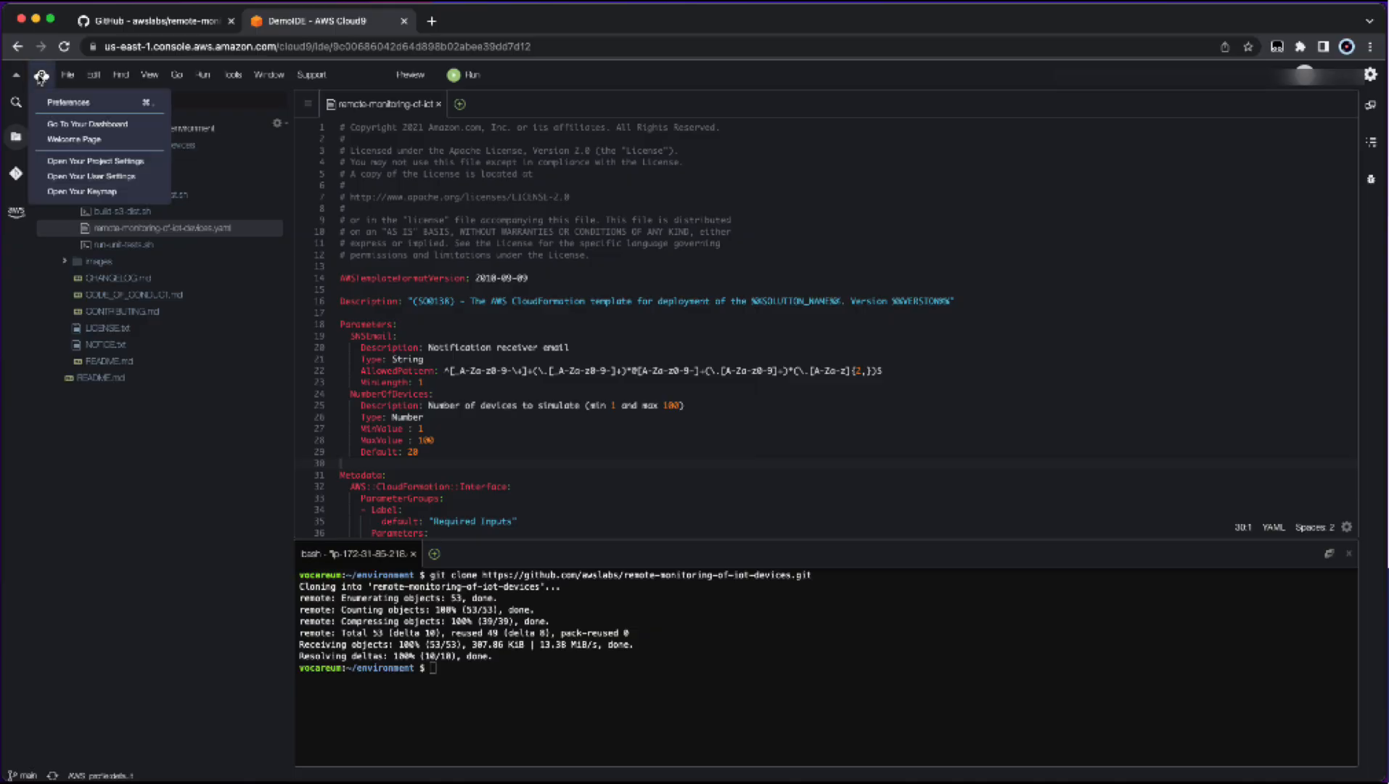
left_click(50, 124)
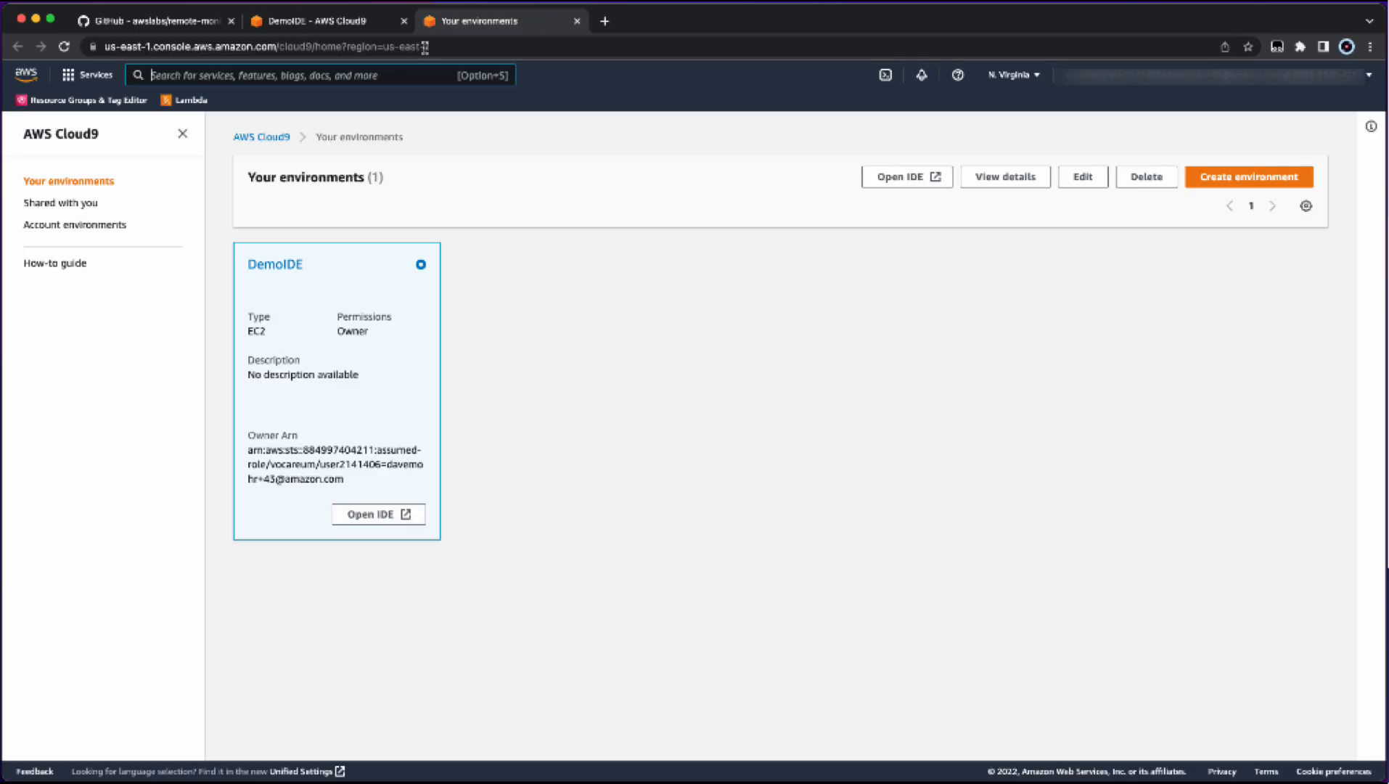
left_click(604, 22)
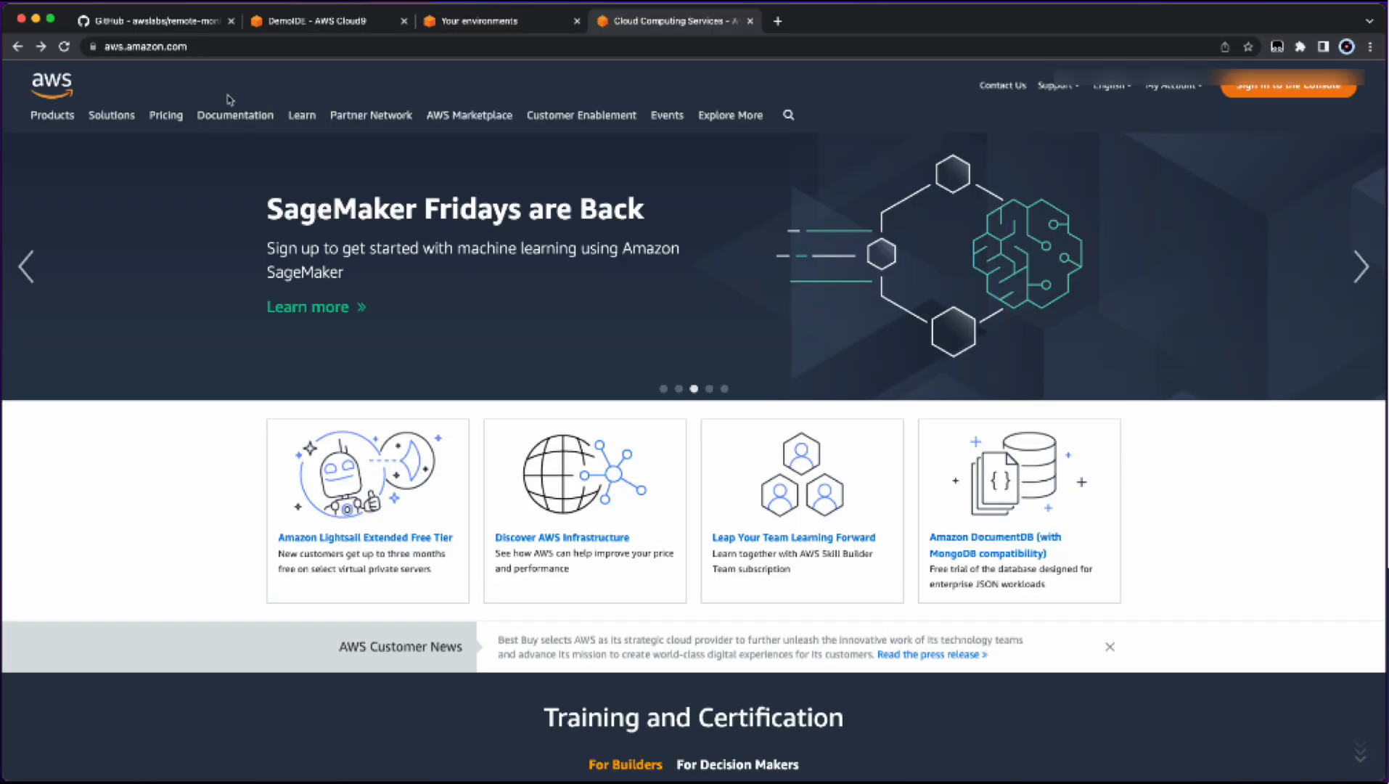
left_click(226, 46)
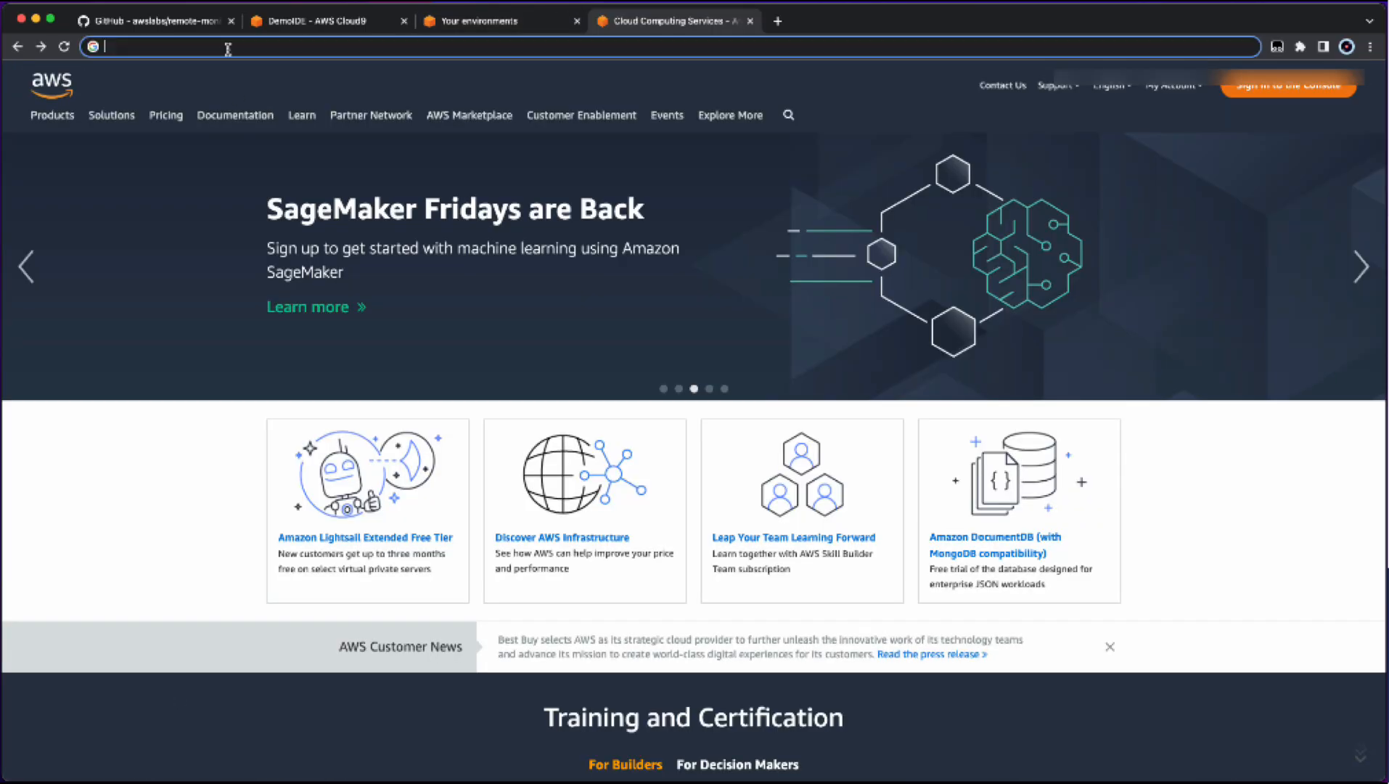
key("super+v")
key("Return")
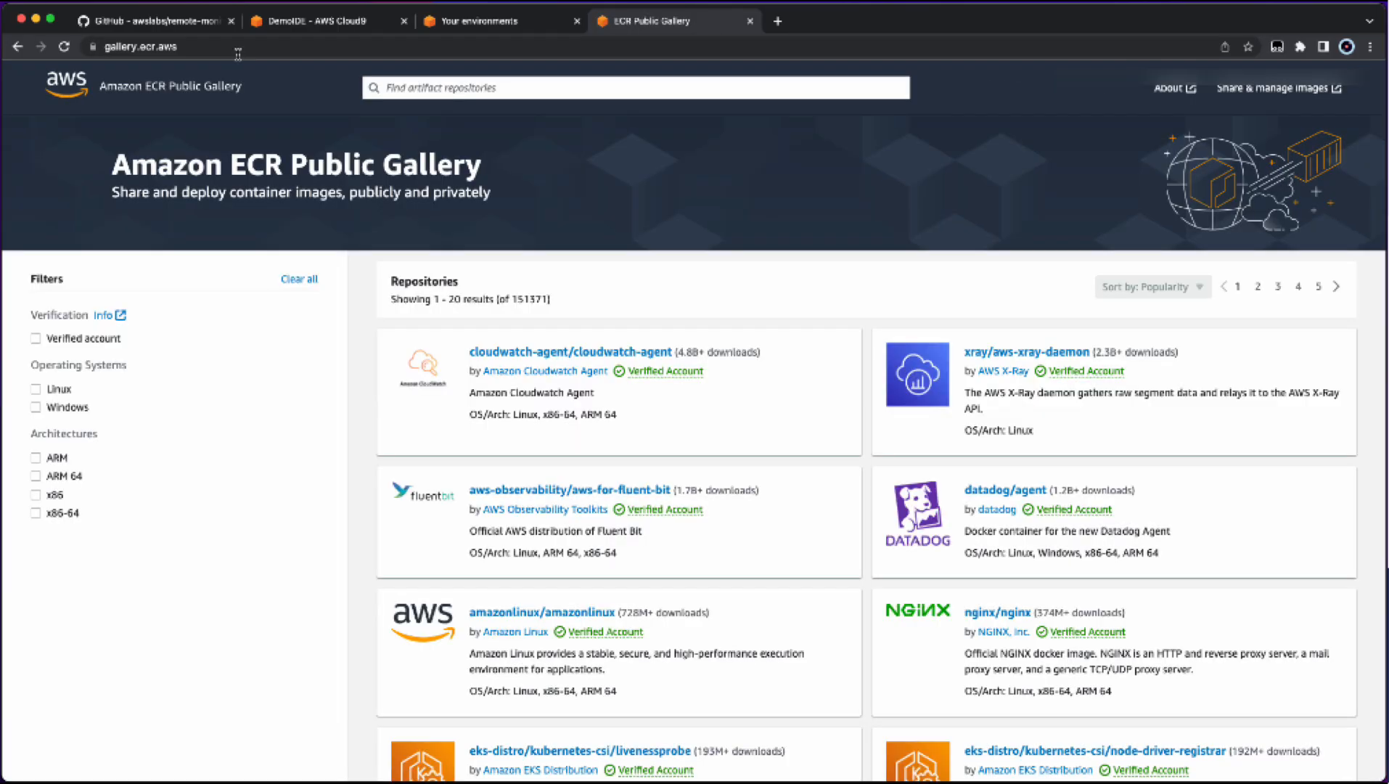
Search the gallery for IoT and copy the v1.0.0 image URI of aws-solutions/remote-monitoring-of-iot-devices.
left_click(494, 86)
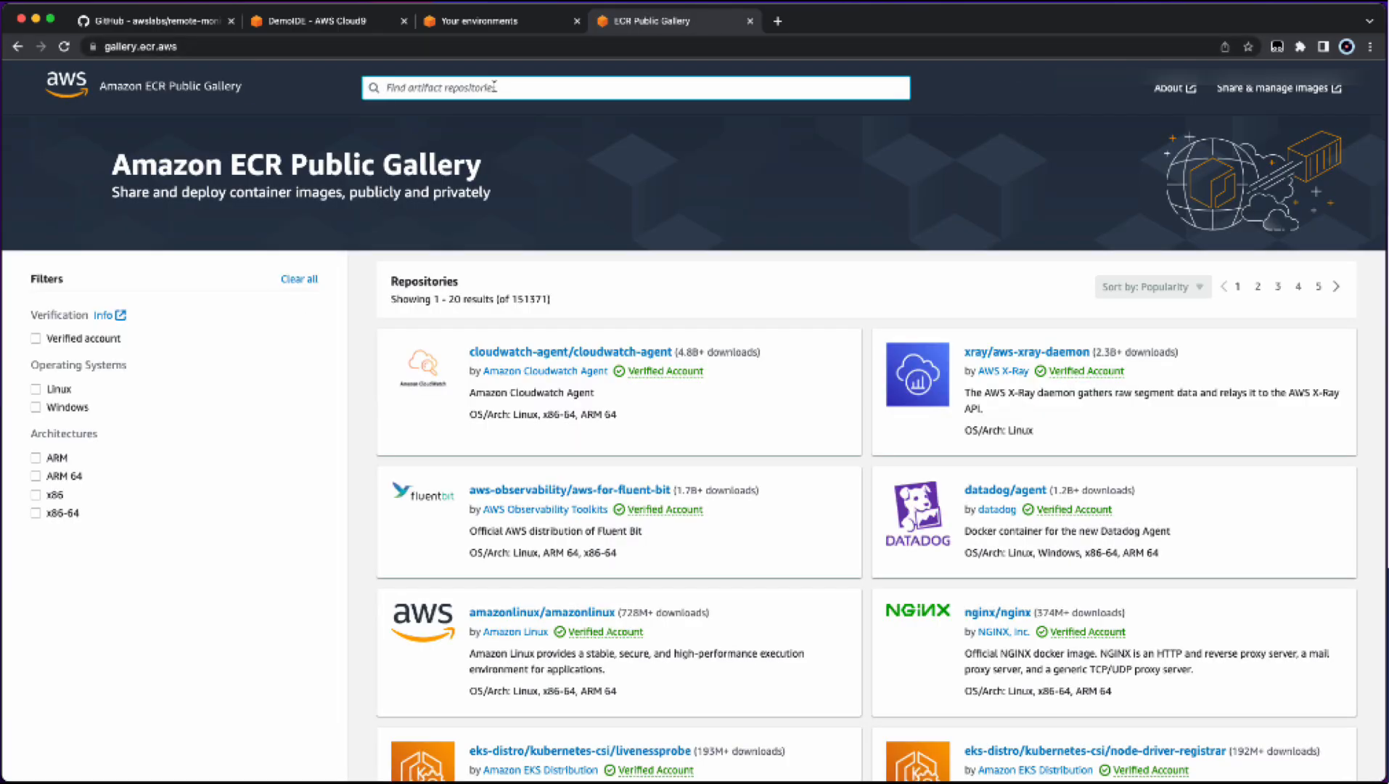
type("l")
key("Return")
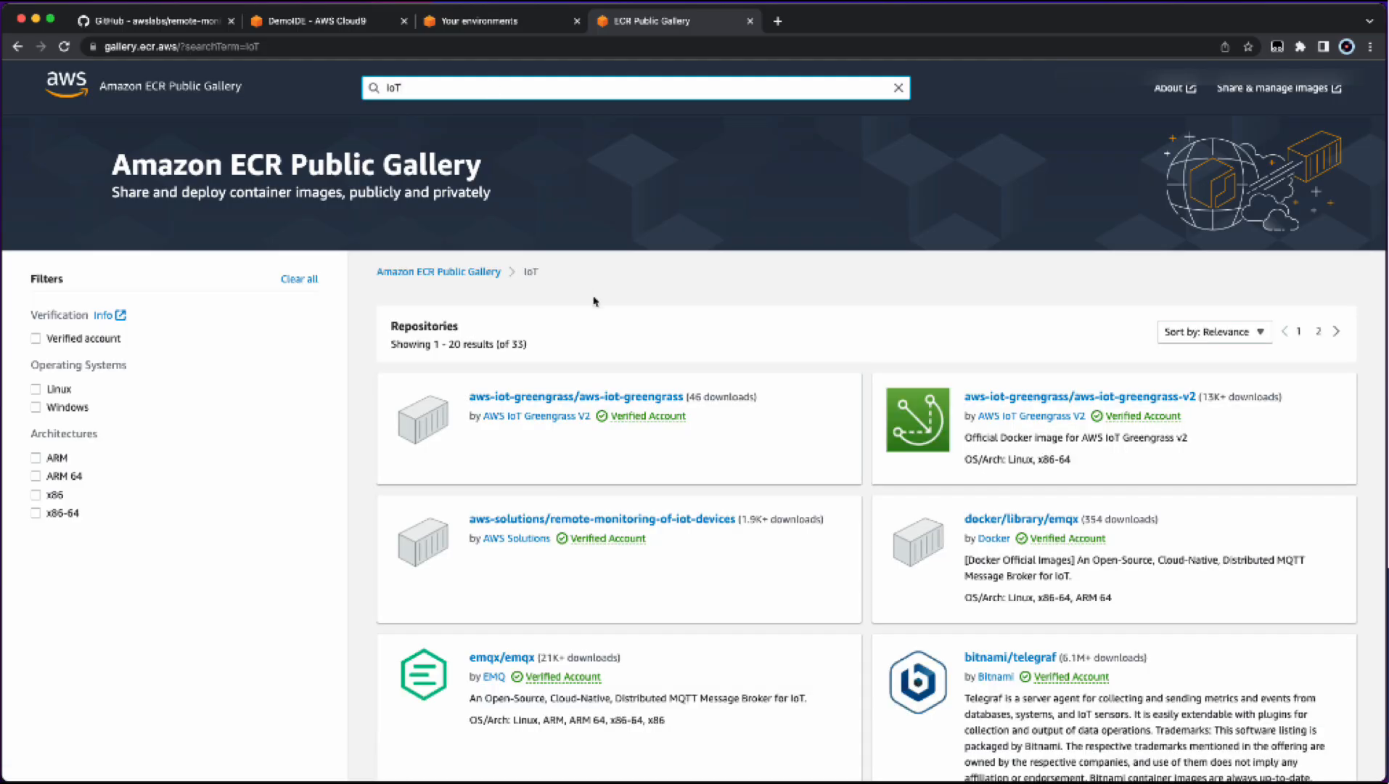
left_click(585, 518)
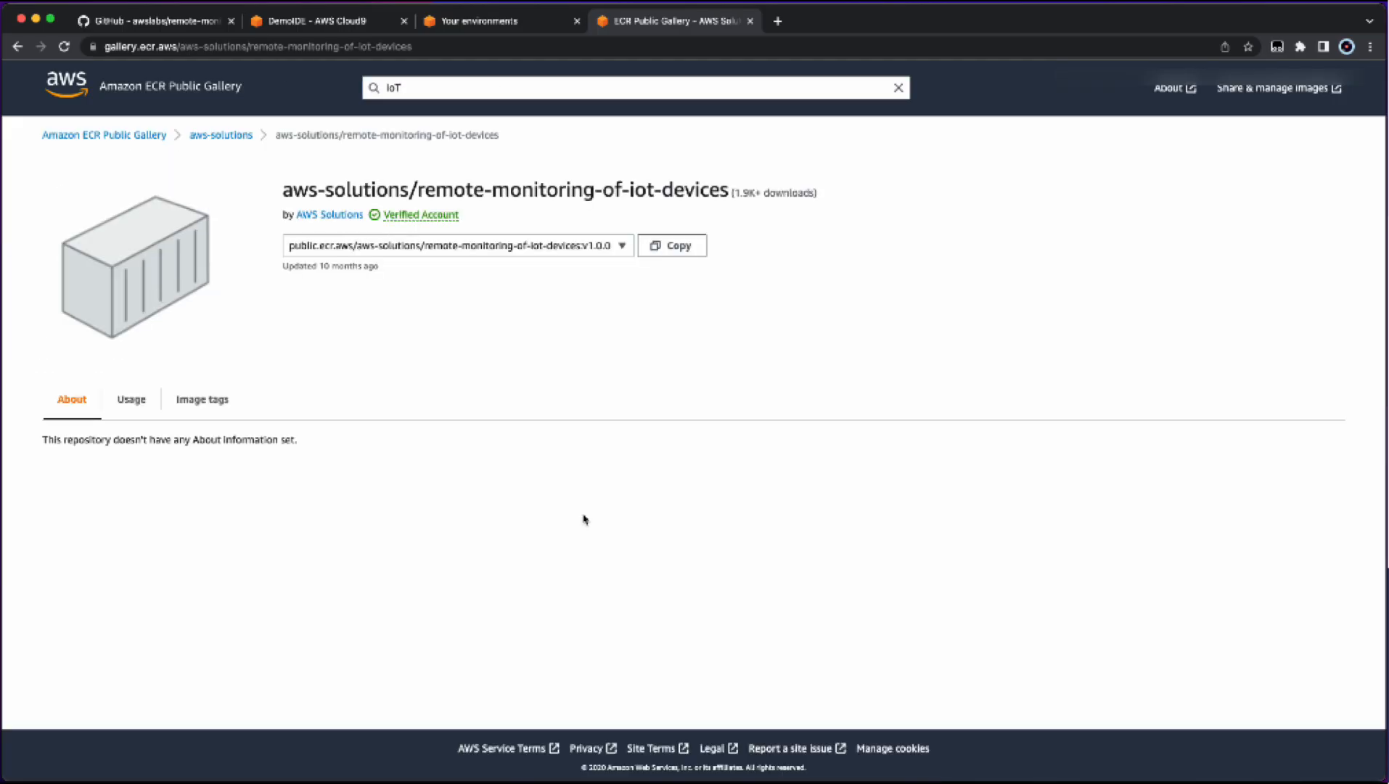
left_click(686, 246)
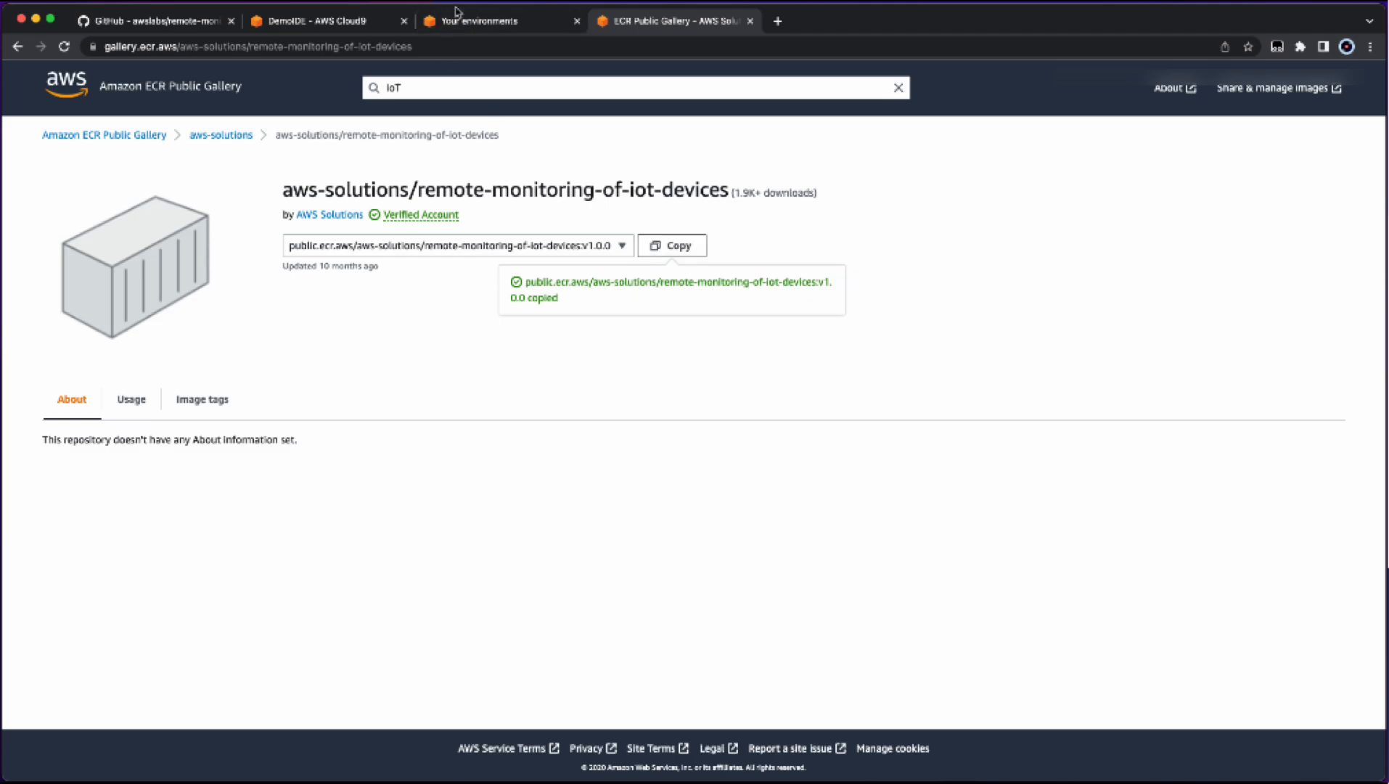
In the Cloud9 YAML template, replace the container definition's Image placeholder with public.ecr.aws/aws-solutions/remote-monitoring-of-iot-devices:v1.0.0.
left_click(327, 21)
left_click_drag(780, 392, 427, 392)
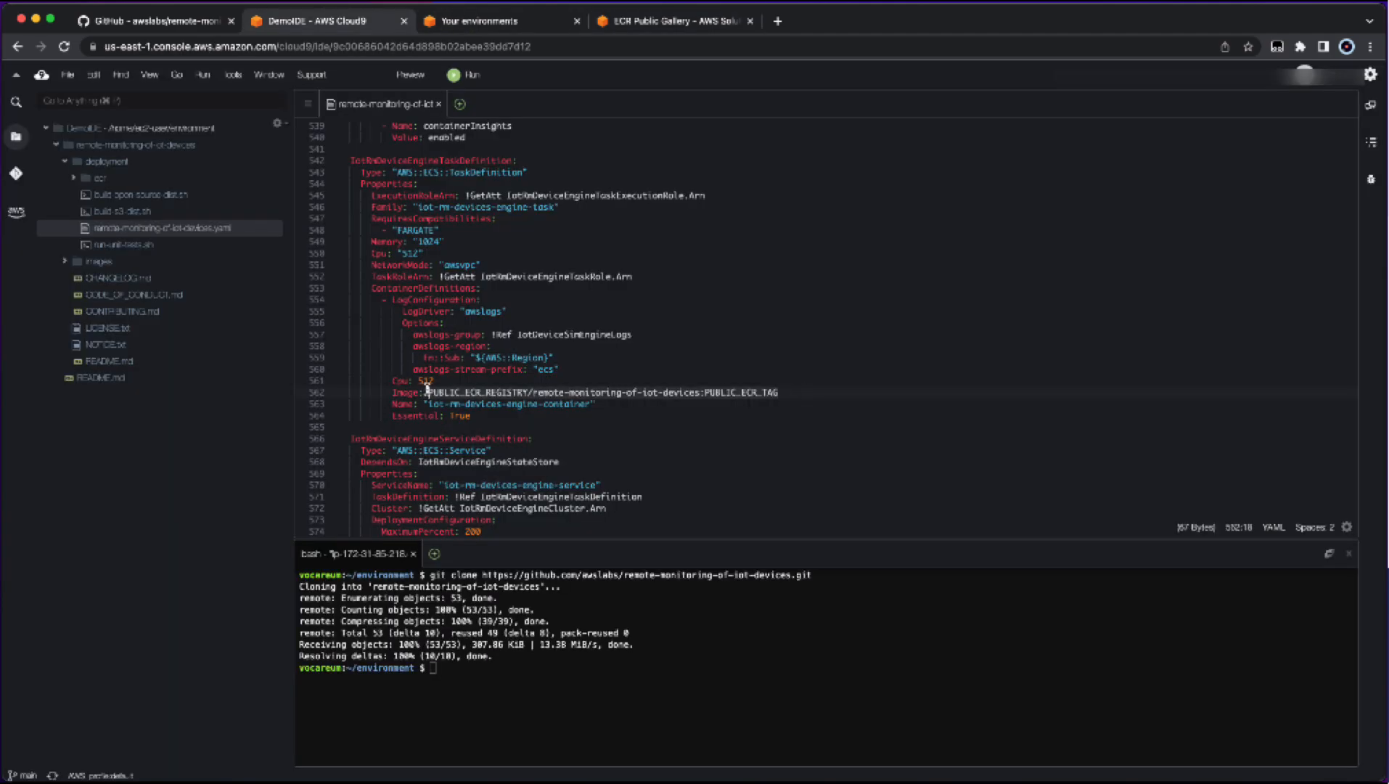
key("super+v")
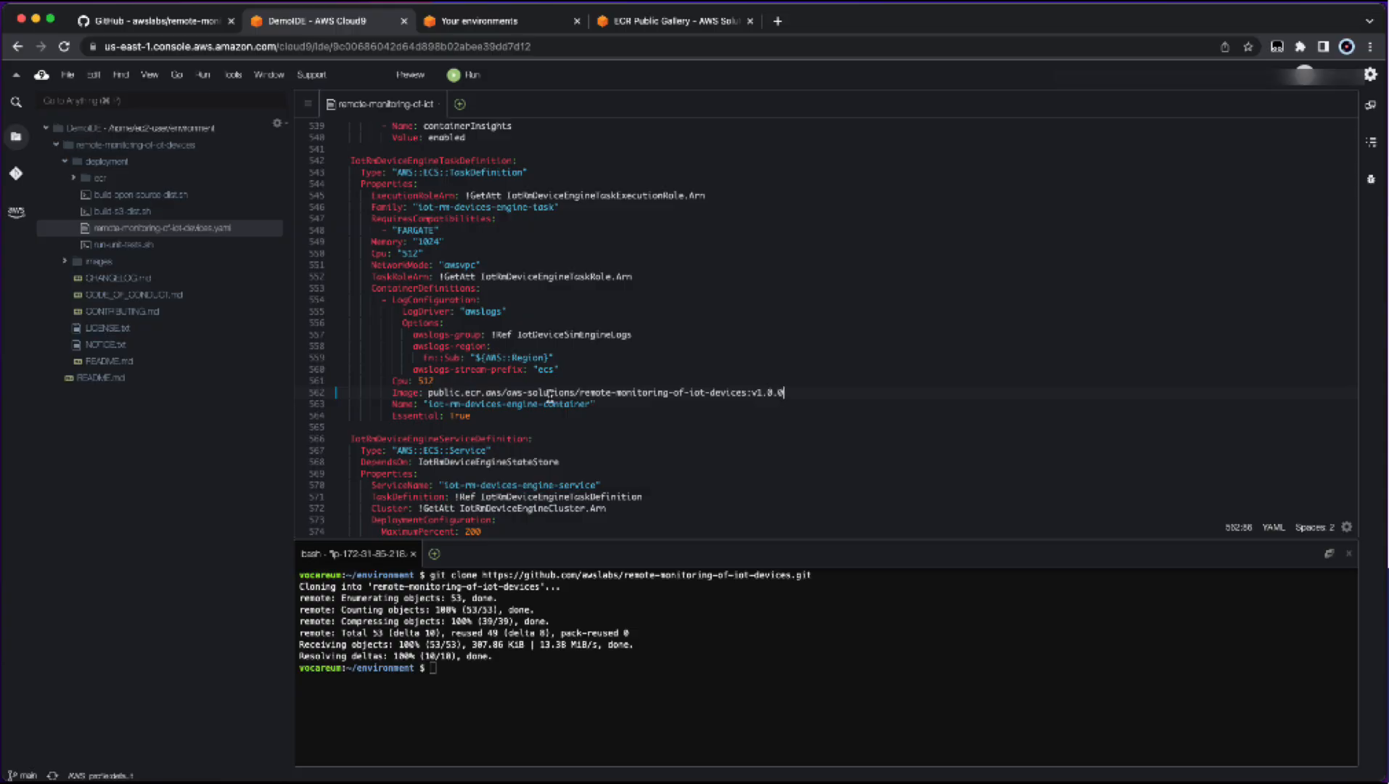
Replace the entire contents of remote-monitoring-of-iot-devices.yaml with the copied template text, check the container Image line, and save the file.
key("super+s")
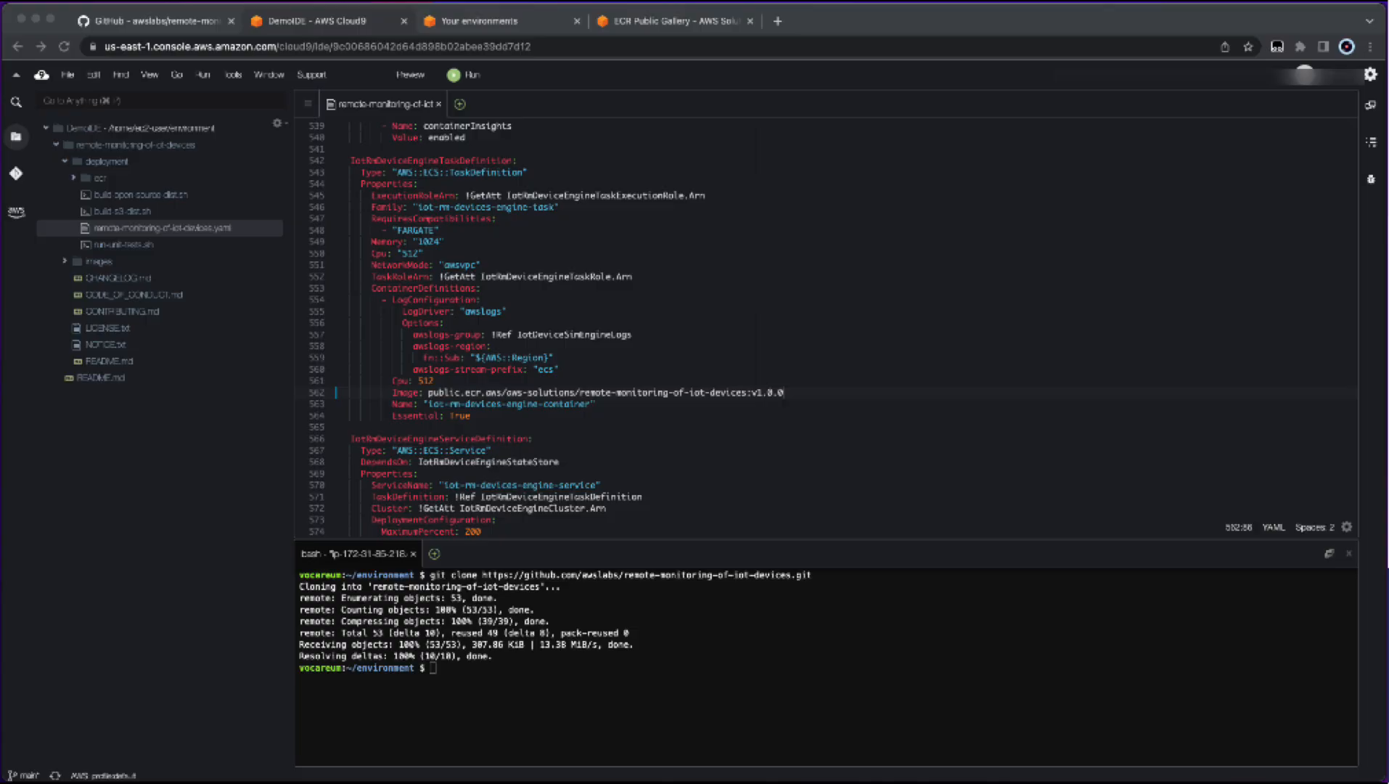
left_click(581, 367)
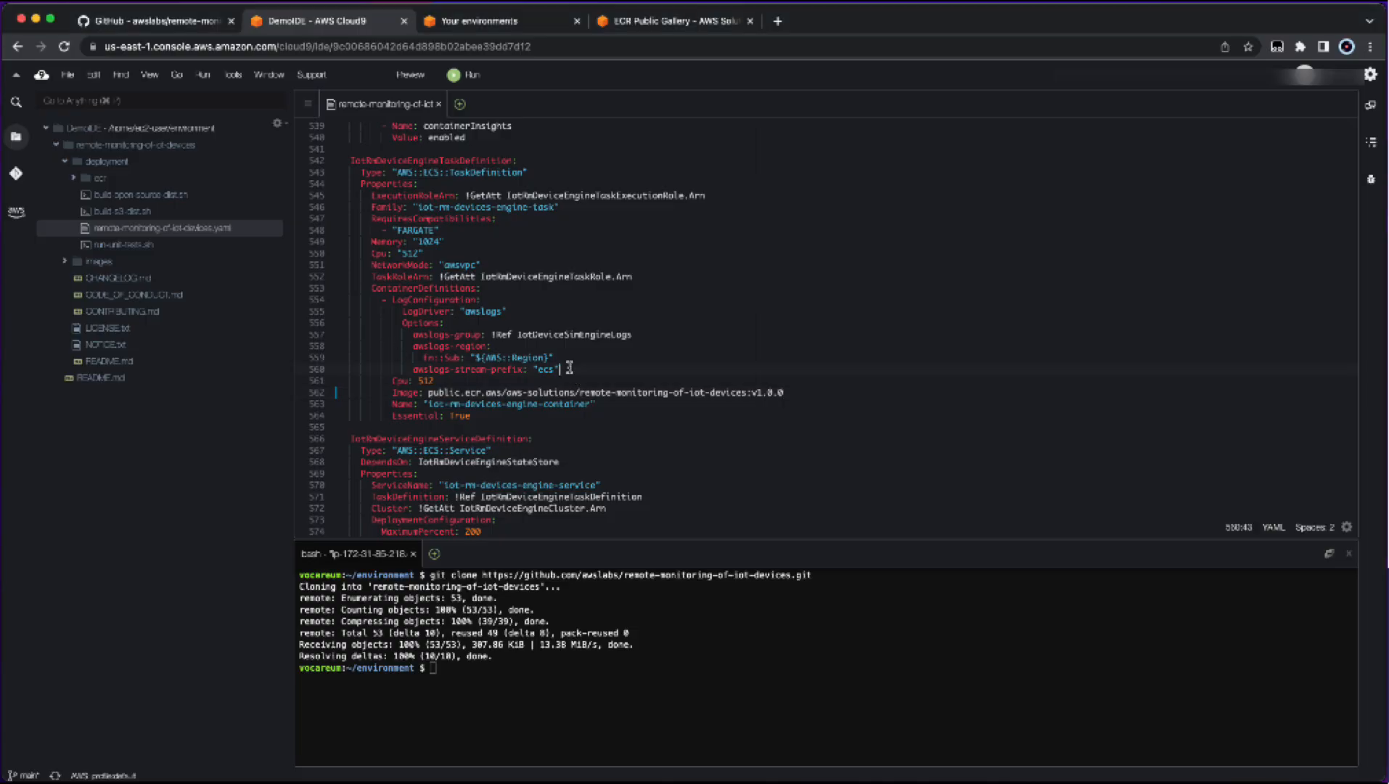
key("ctrl+a")
key("Delete")
key("ctrl+v")
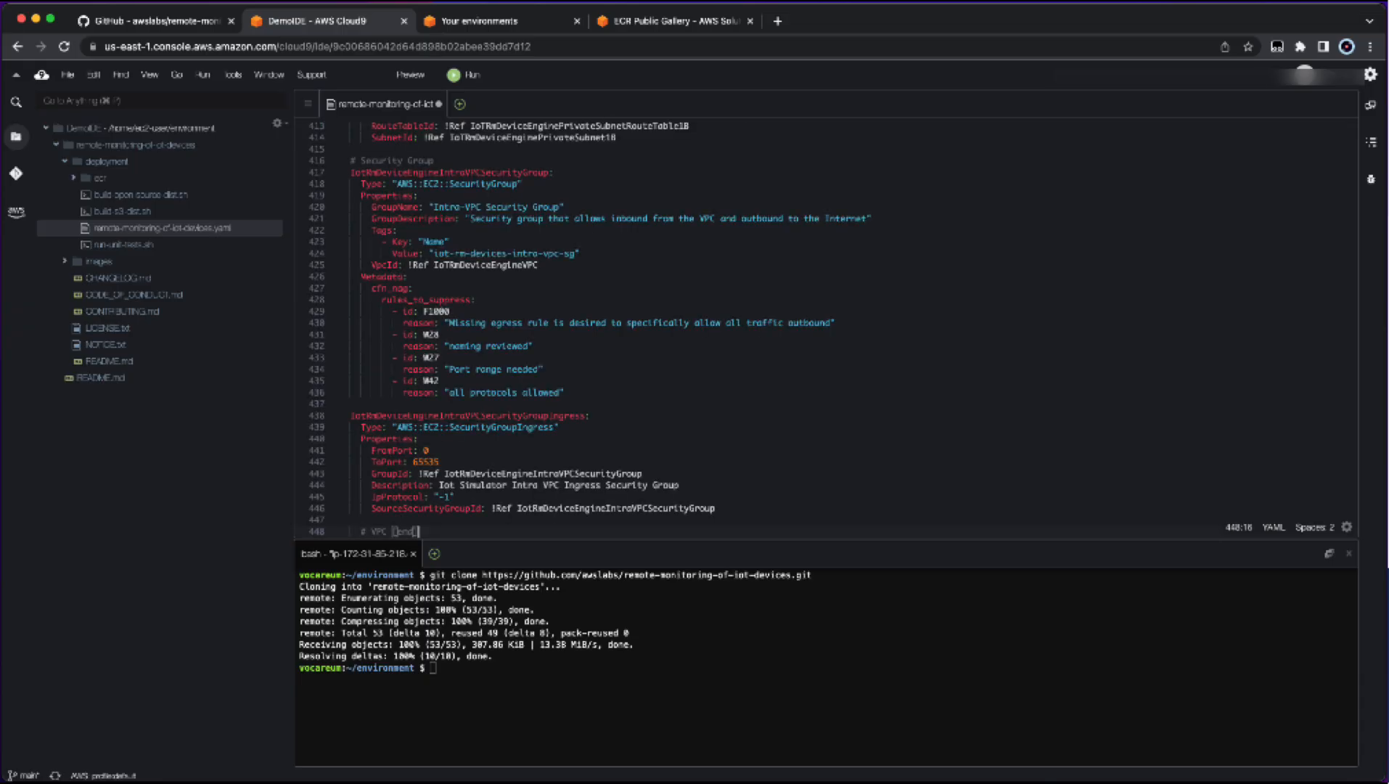
scroll(593, 378, "up", 20)
left_click(835, 305)
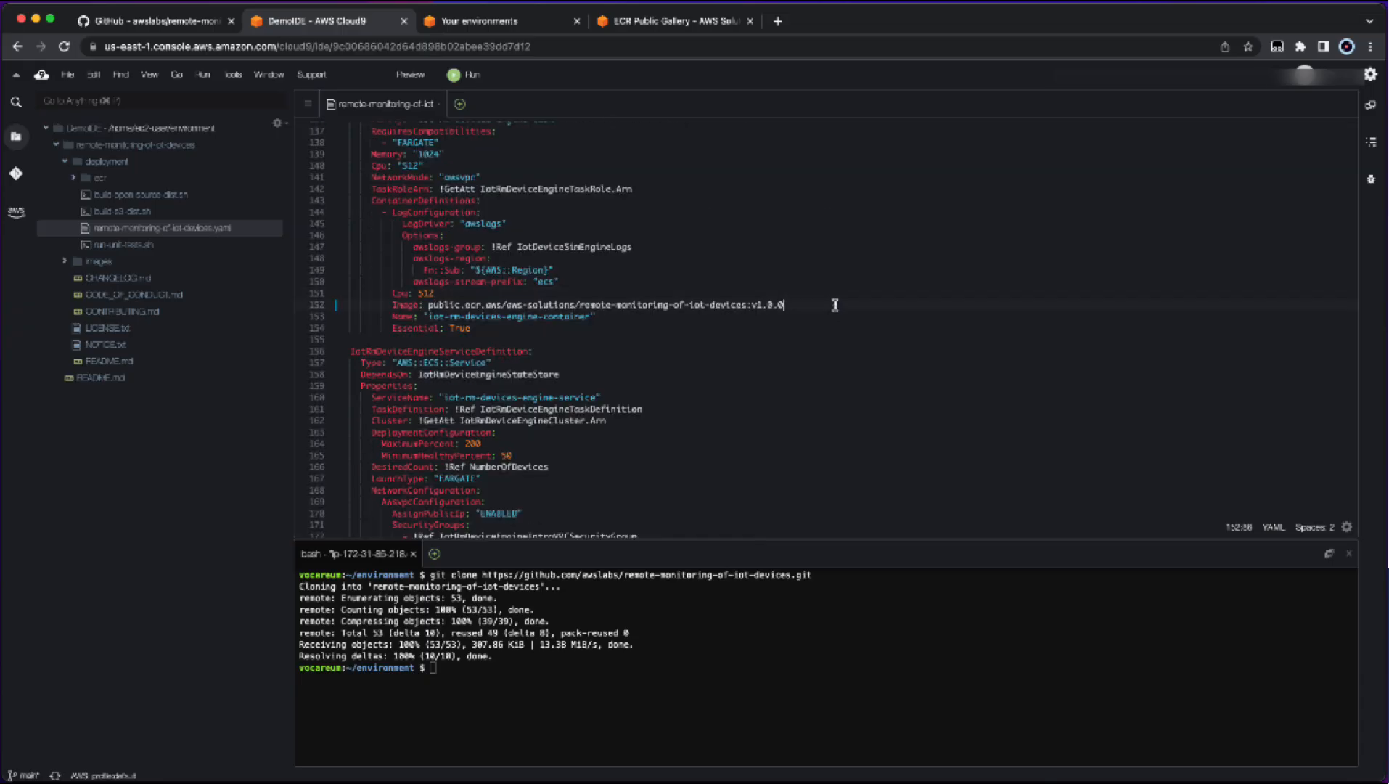
key("ctrl+s")
Go to the AWS console's Cloud9 environments page and open the CloudFormation service from there.
left_click(482, 22)
left_click(236, 69)
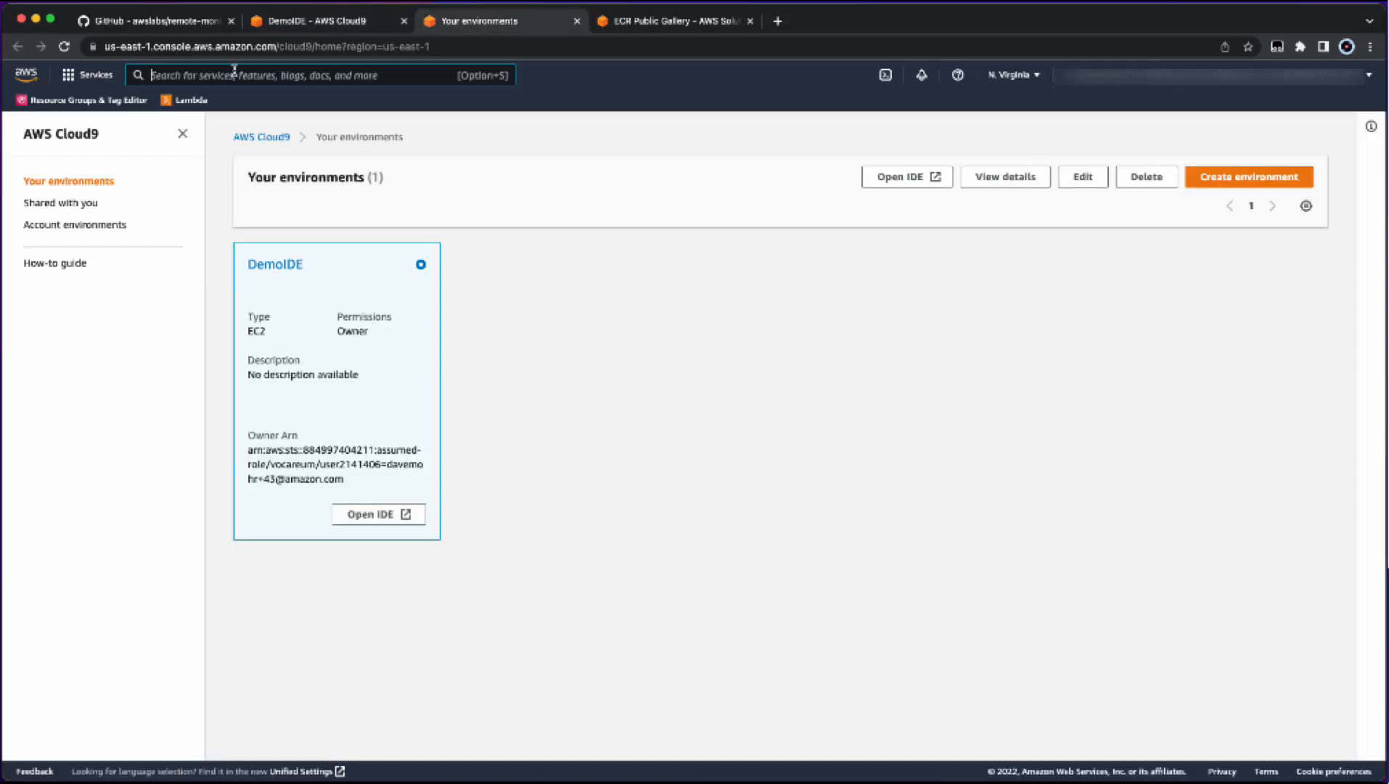
type("cloudformation")
left_click(405, 187)
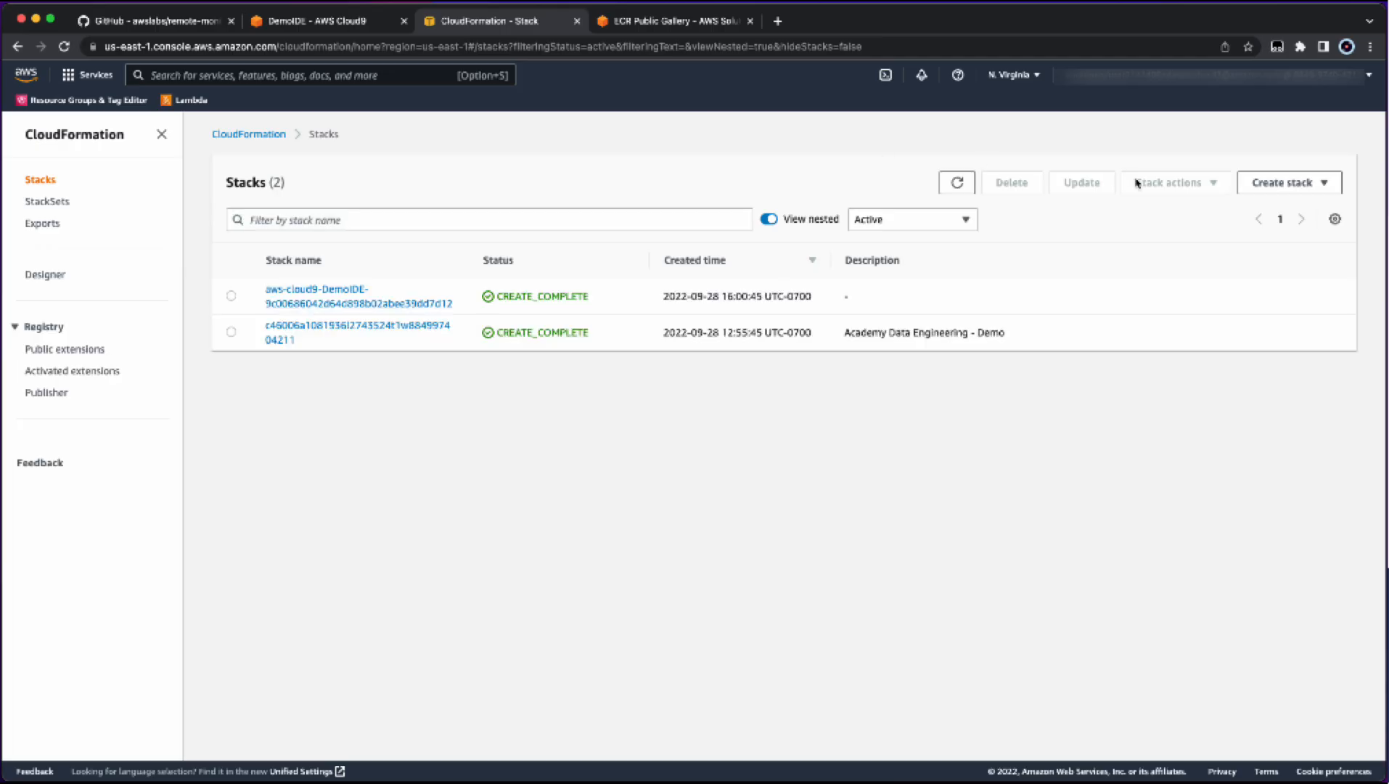
Start a new stack with a template created in Designer, and set the full template's language to YAML.
left_click(1285, 183)
left_click(1258, 211)
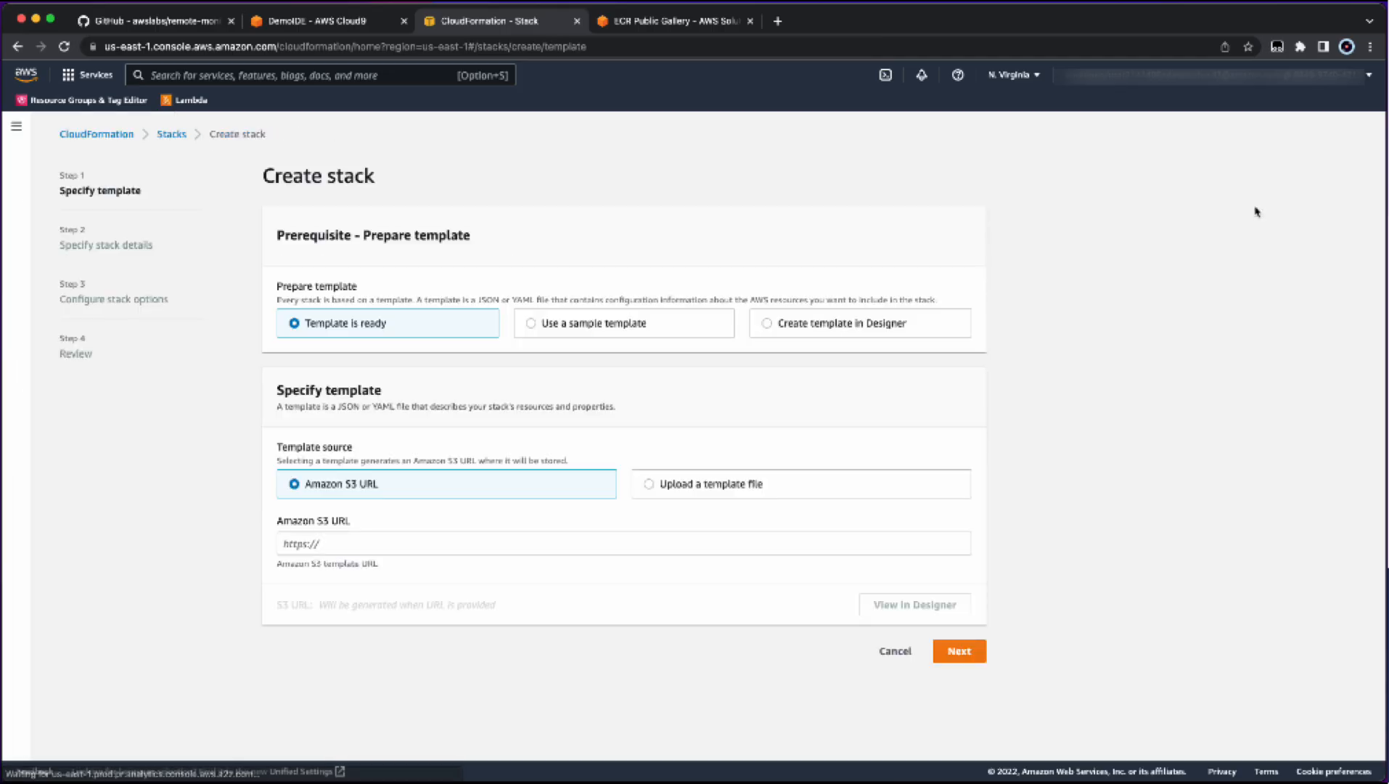
left_click(764, 323)
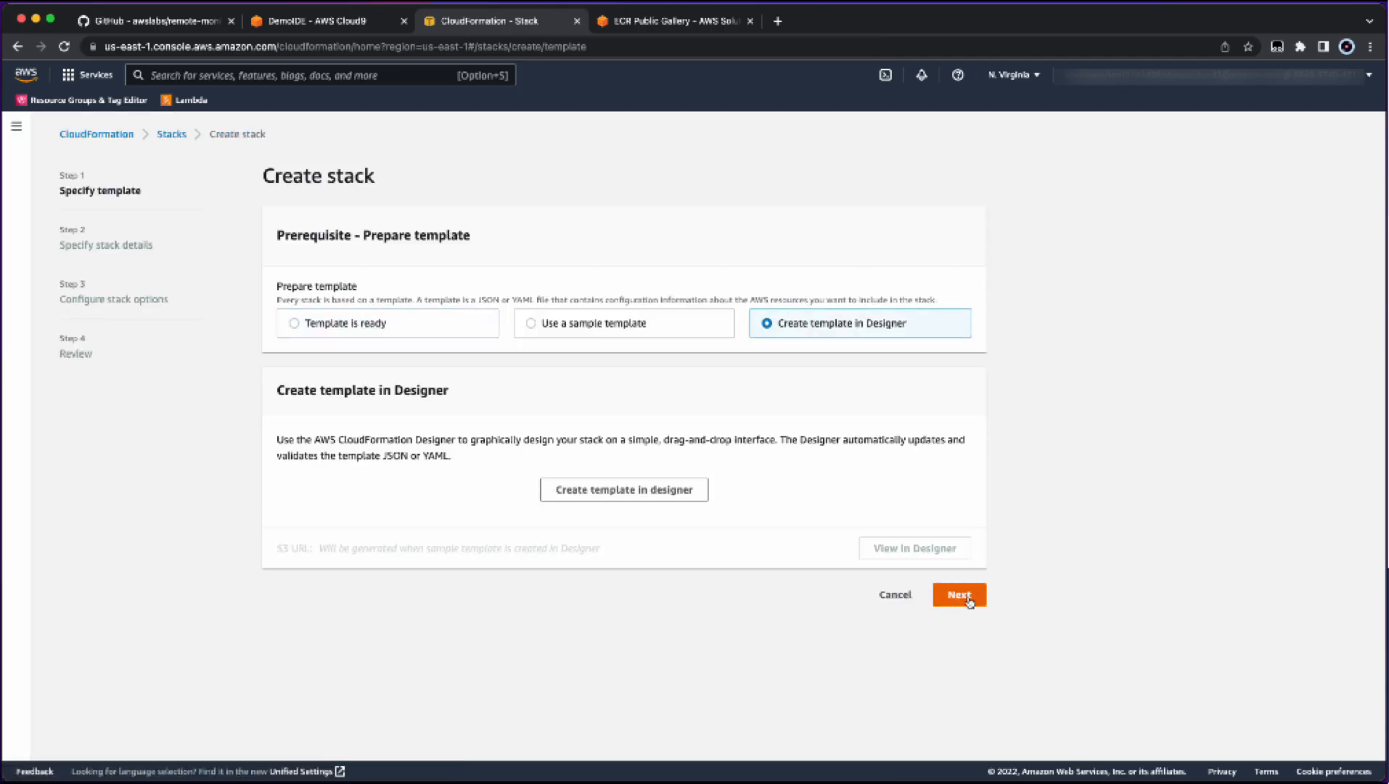
left_click(640, 496)
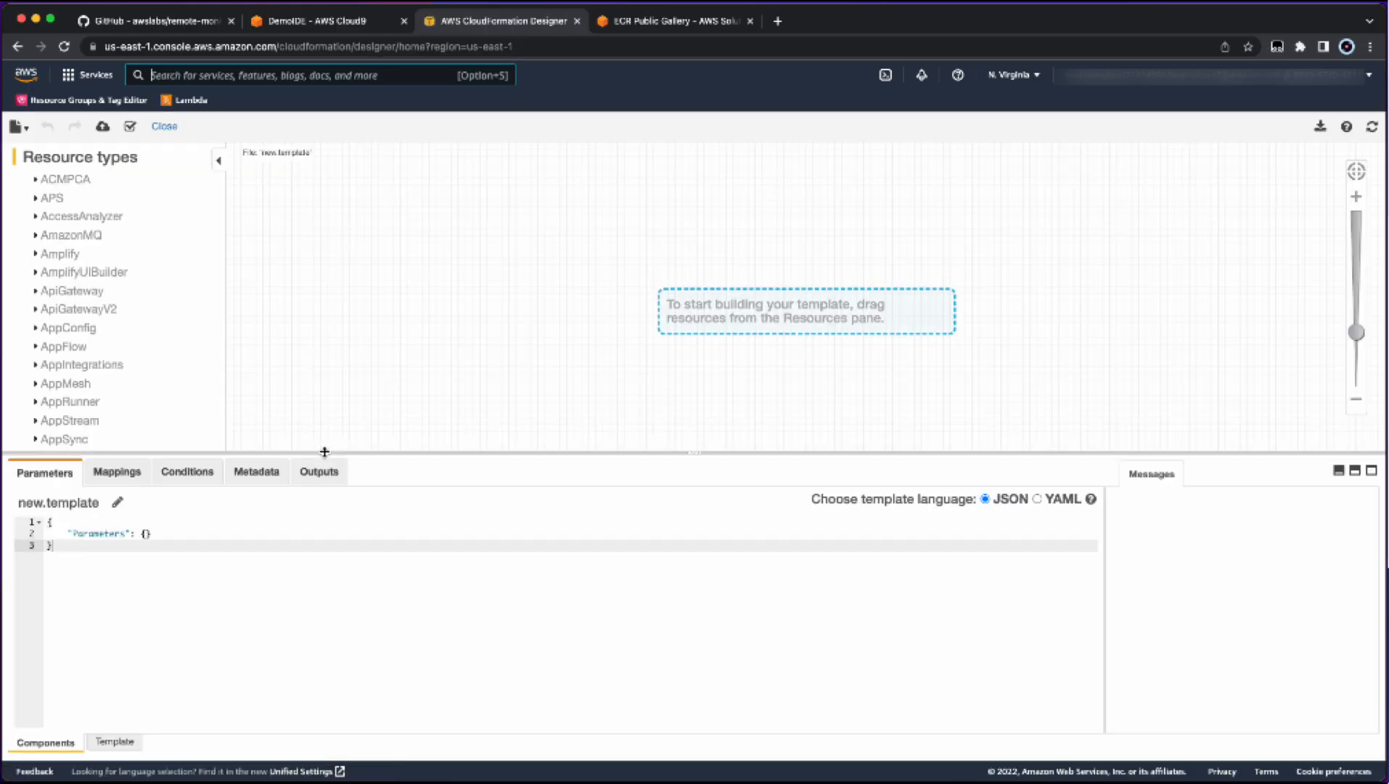
left_click(116, 741)
left_click(1038, 500)
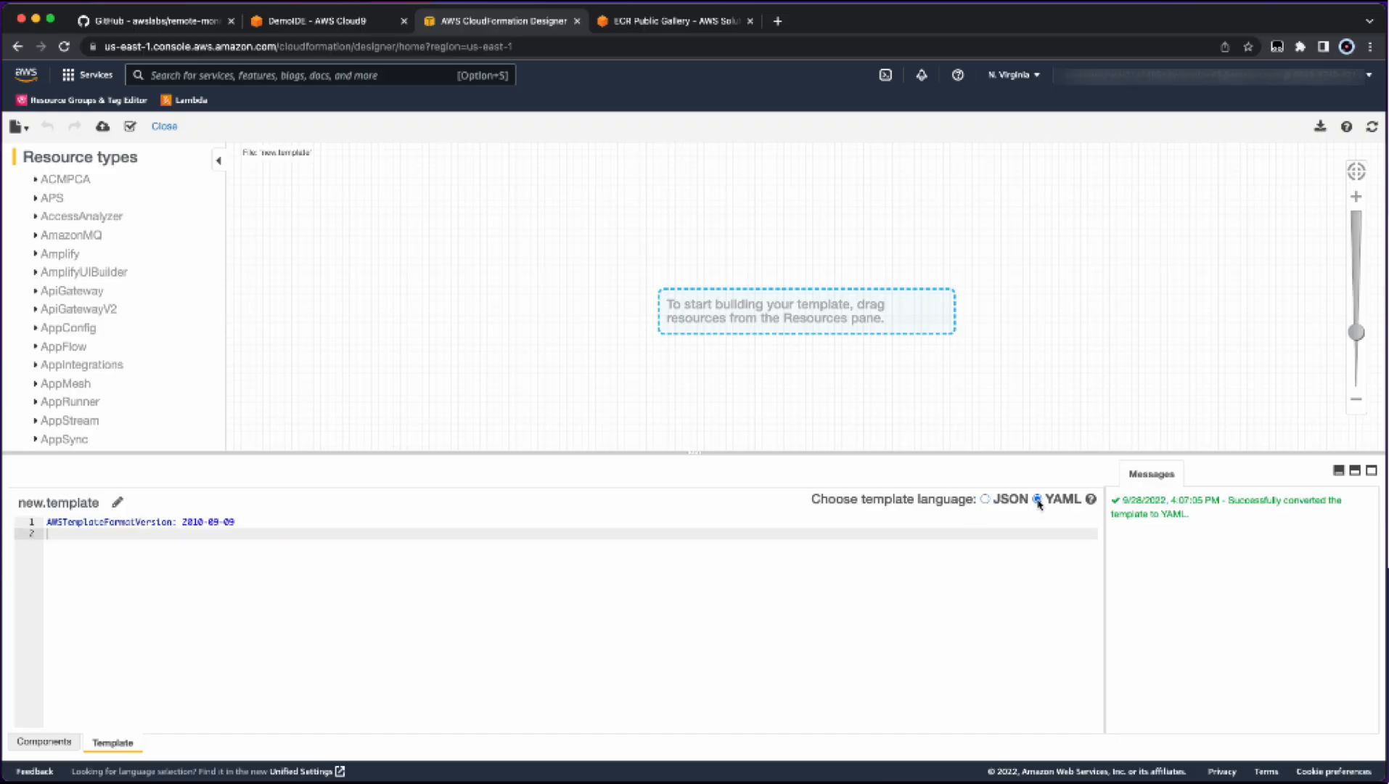
Copy the whole YAML template from Cloud9 into the Designer's new.template, replacing its contents, and refresh the diagram.
left_click(354, 26)
key("super+a")
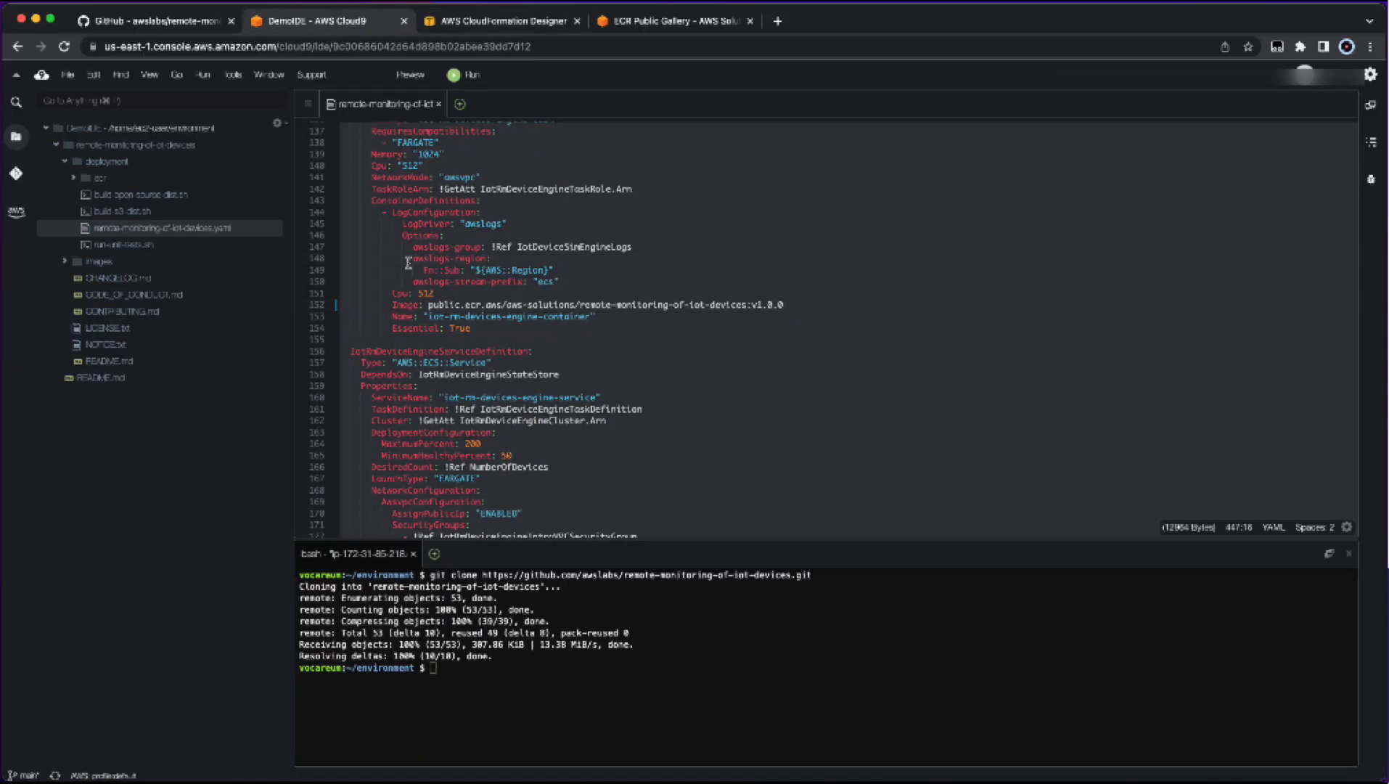
left_click(541, 27)
left_click(310, 565)
key("super+a")
key("super+v")
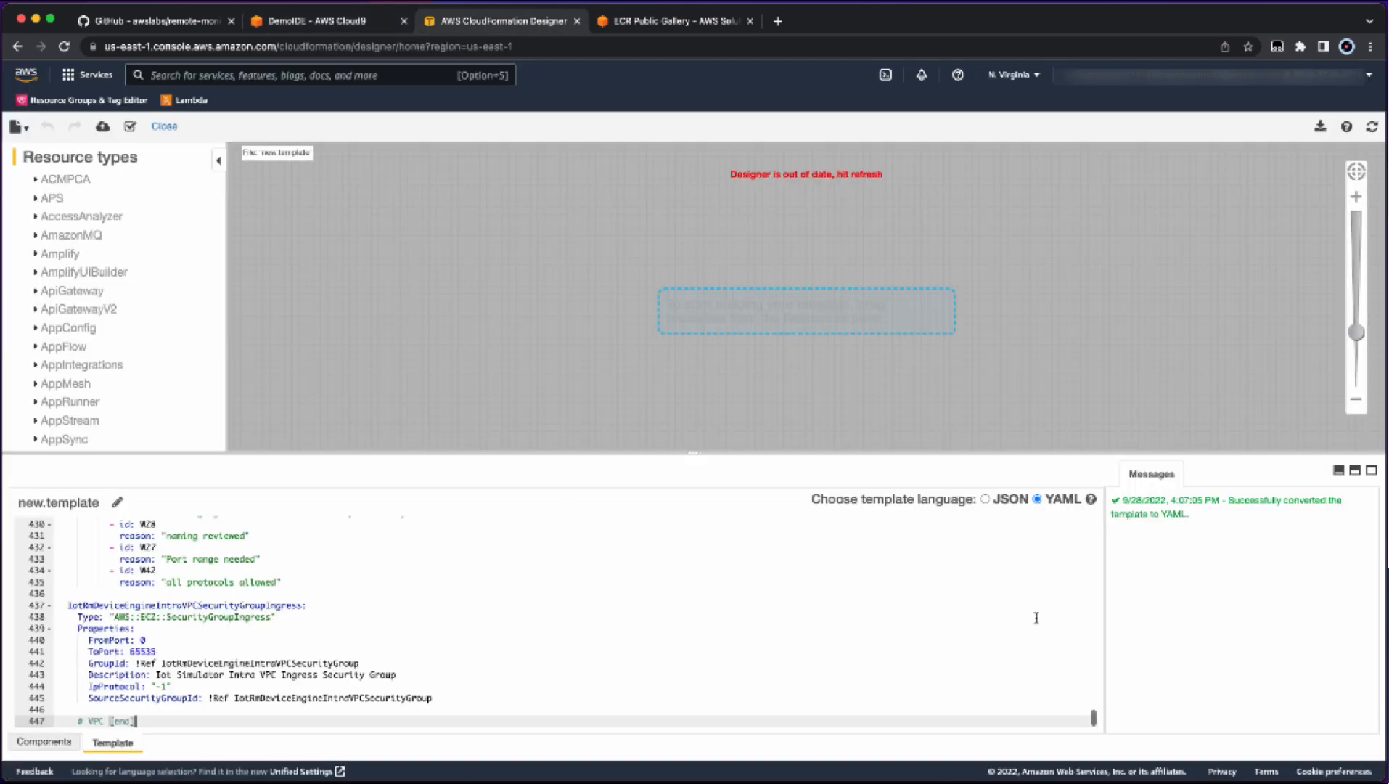
left_click(1371, 127)
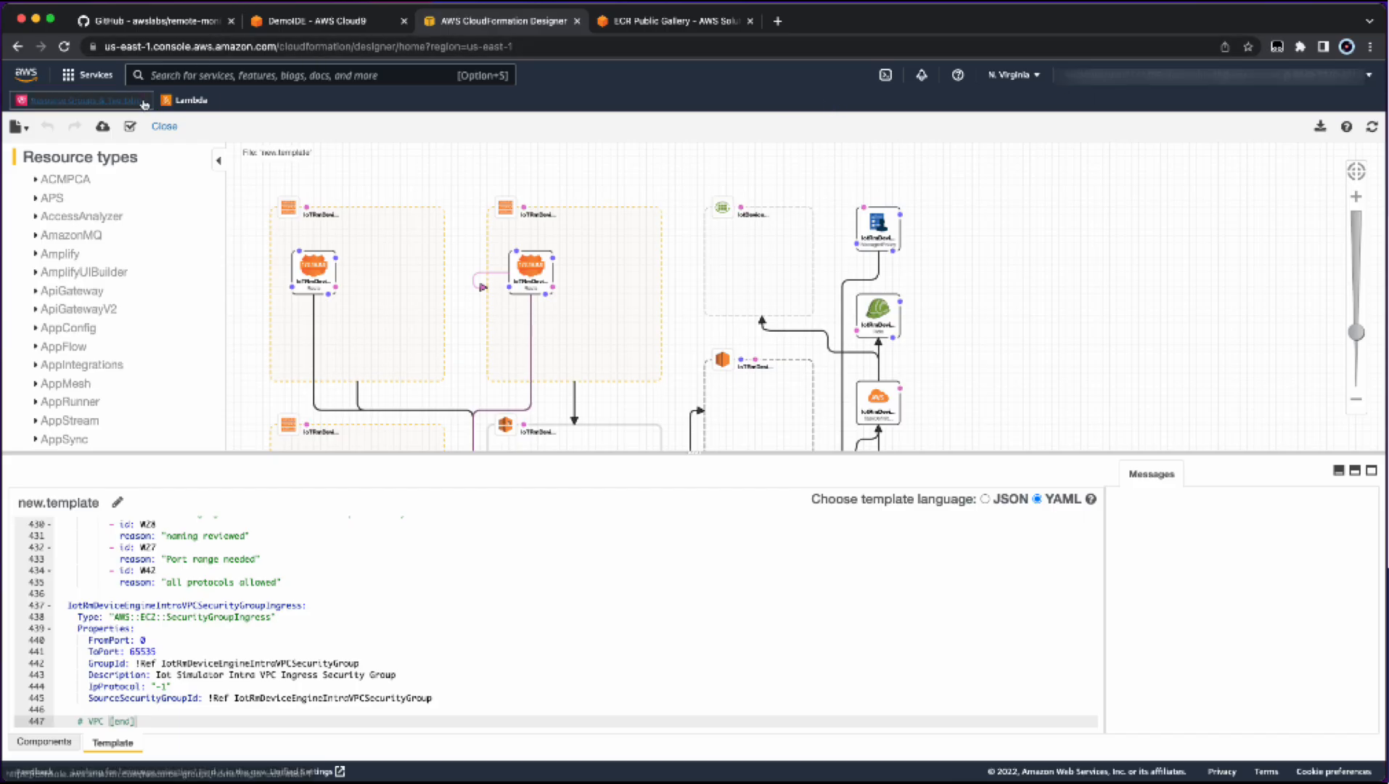
Create a stack from the Designer template, name it IoTDemo, and set the number of devices to simulate to 10.
left_click(102, 126)
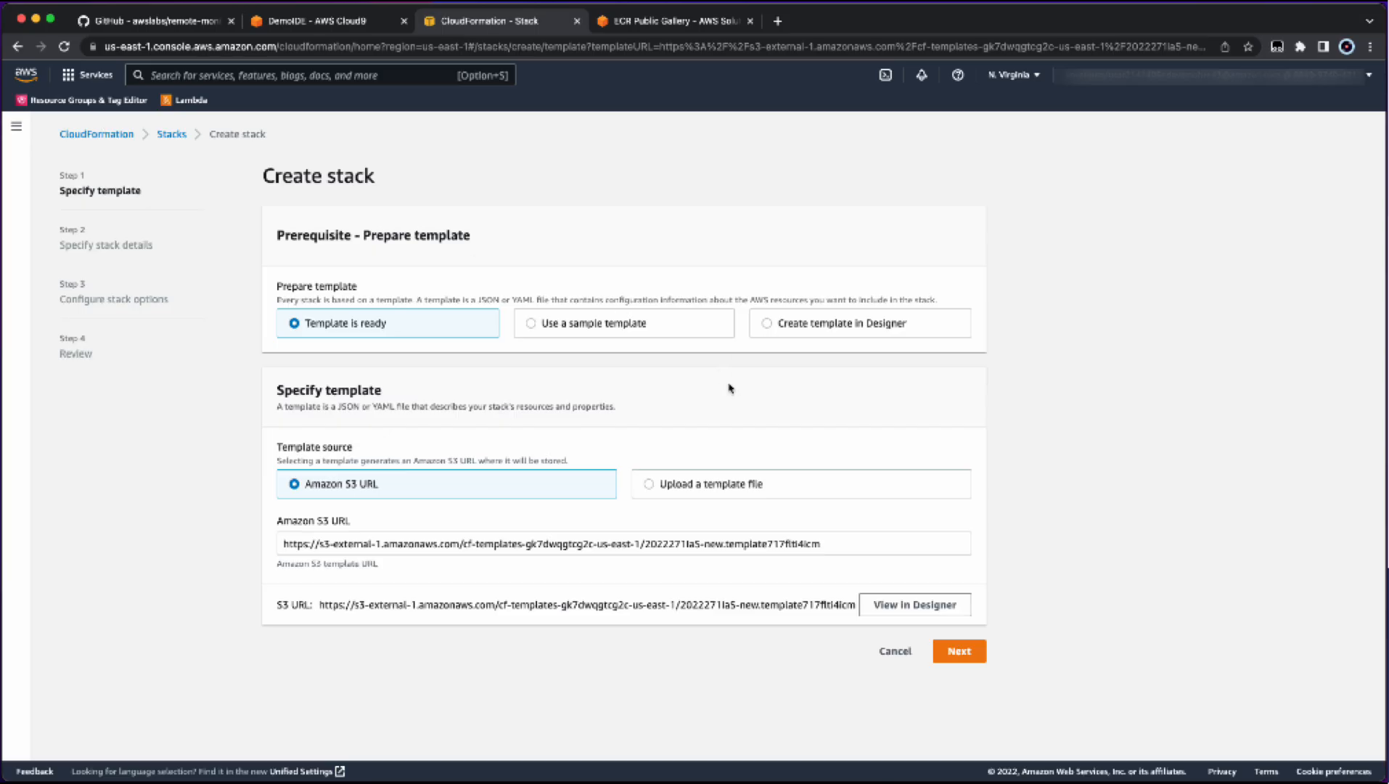
left_click(959, 650)
left_click(402, 292)
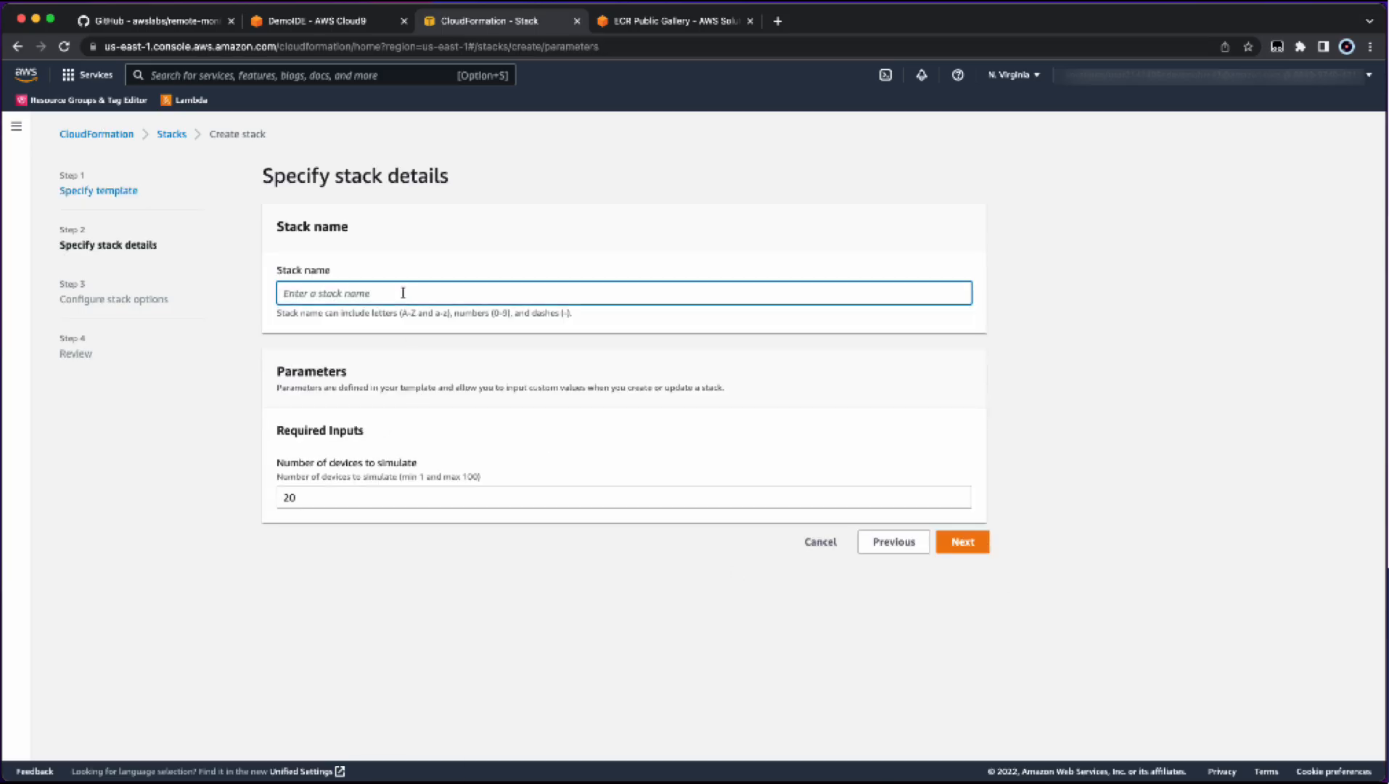
type("i")
left_click(280, 497)
type("1")
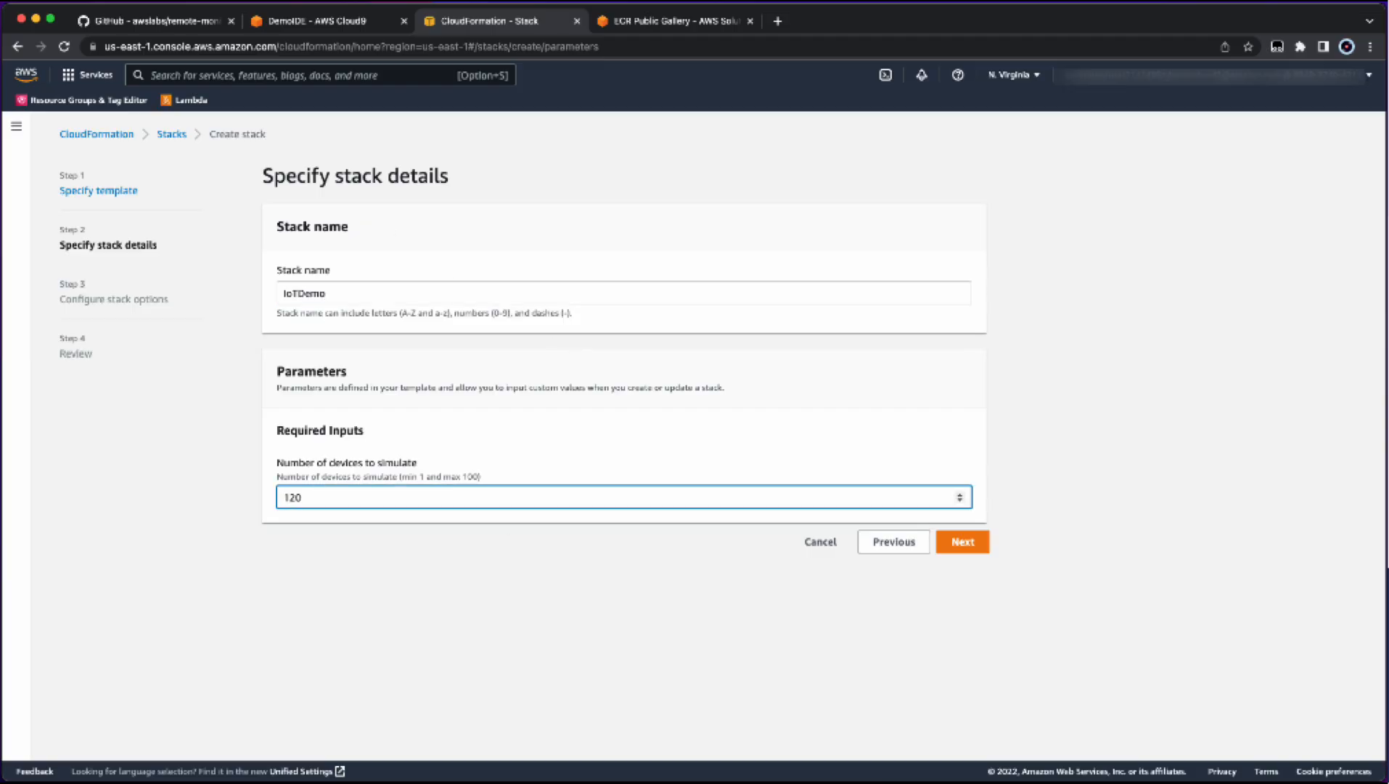
key("BackSpace")
key("Delete")
key("Delete")
left_click(979, 540)
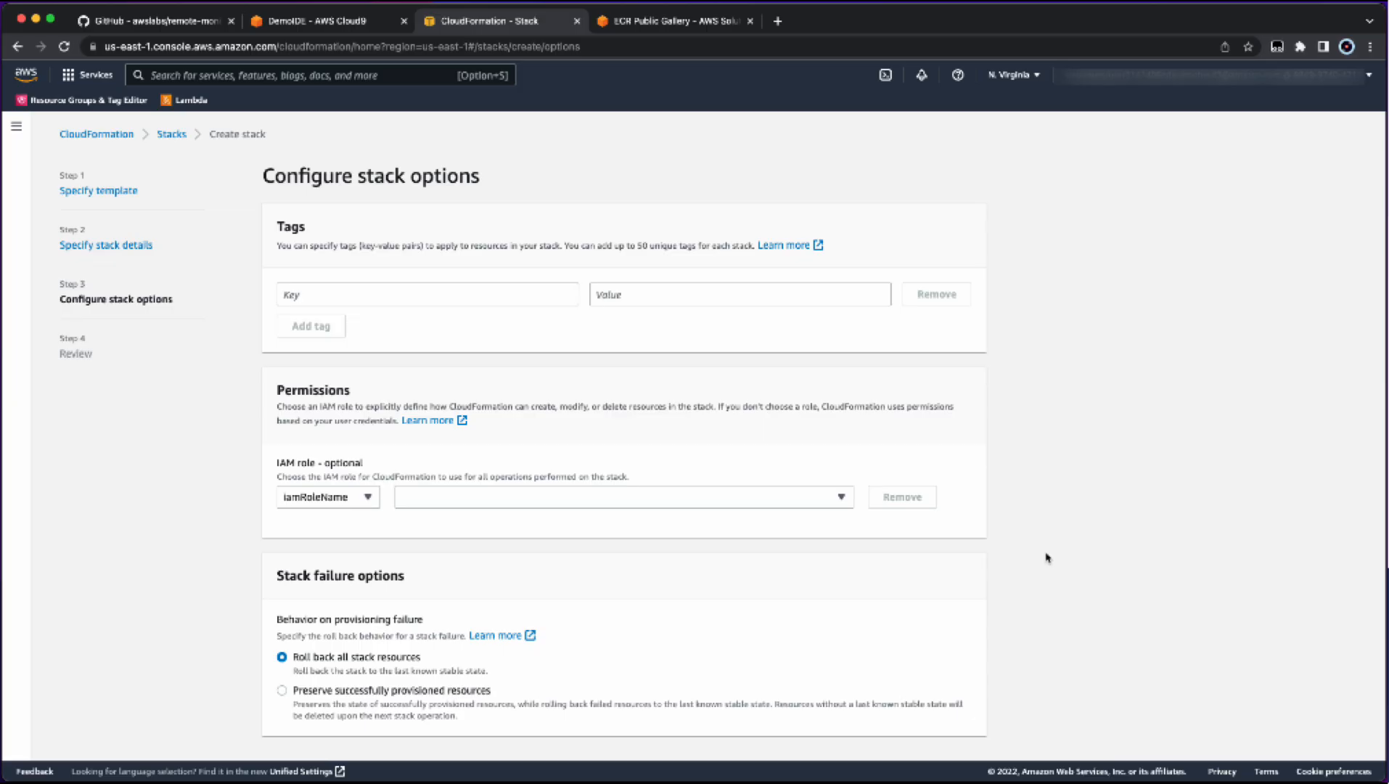
Keep the default stack options, acknowledge that CloudFormation might create IAM resources, and create the stack.
scroll(1047, 557, "down", 10)
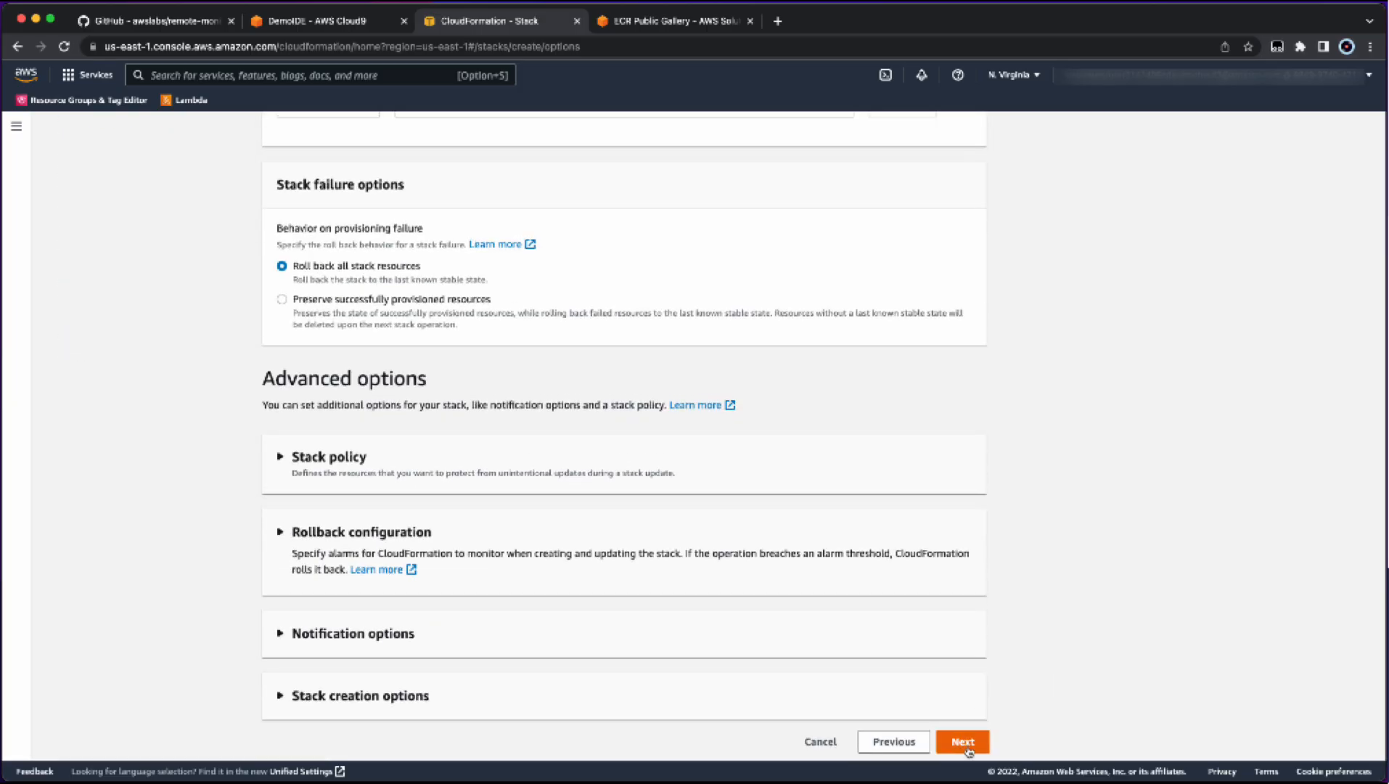
left_click(969, 748)
scroll(1070, 558, "down", 10)
left_click(530, 698)
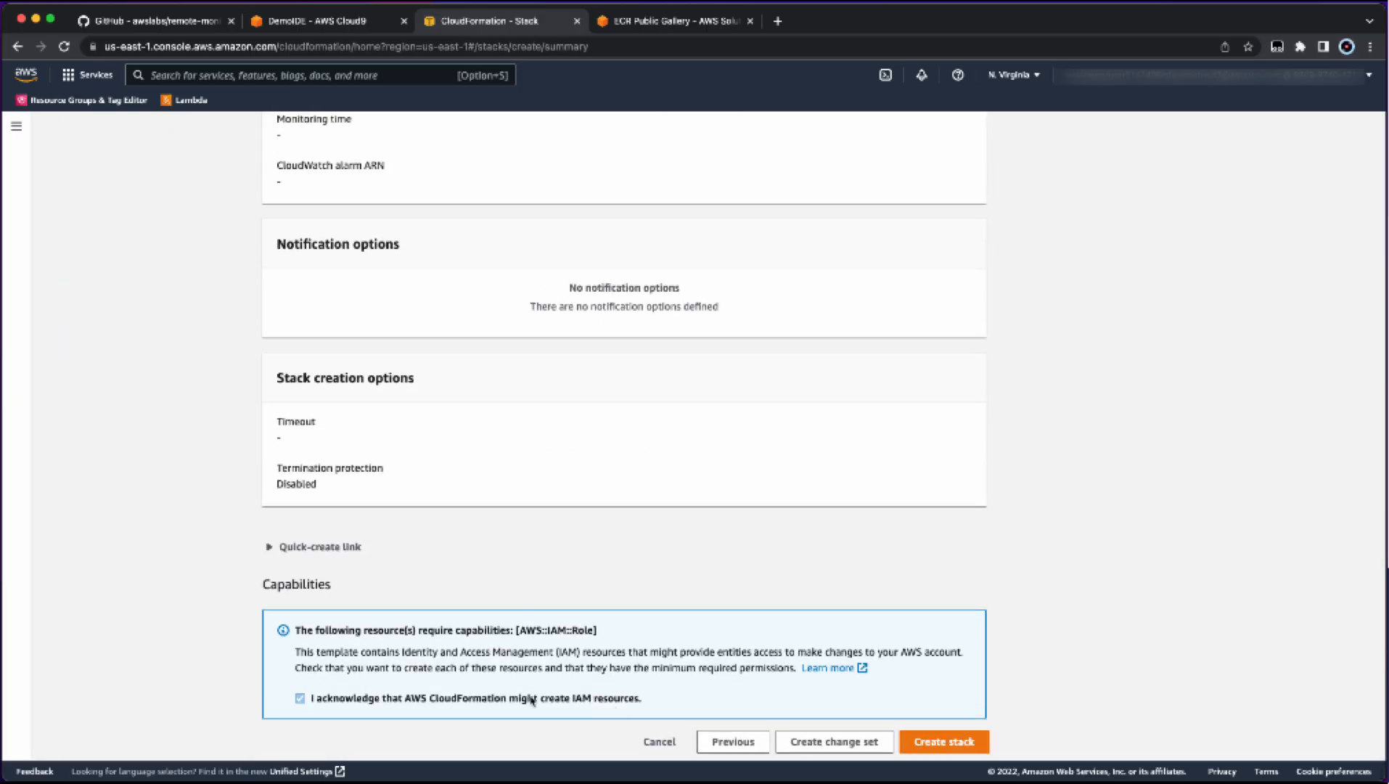
left_click(939, 742)
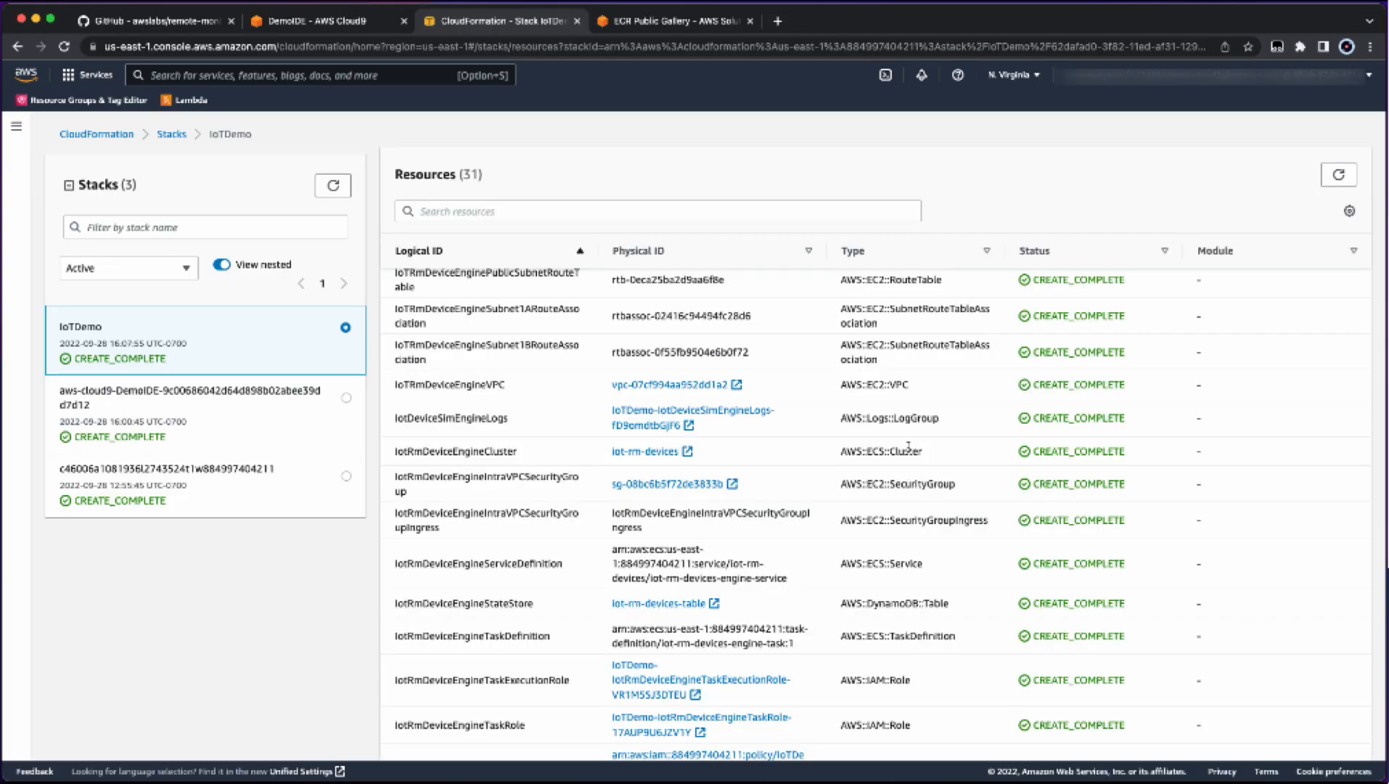
Sort the IoTDemo stack's resources by type and review the list from beginning to end.
left_click(893, 246)
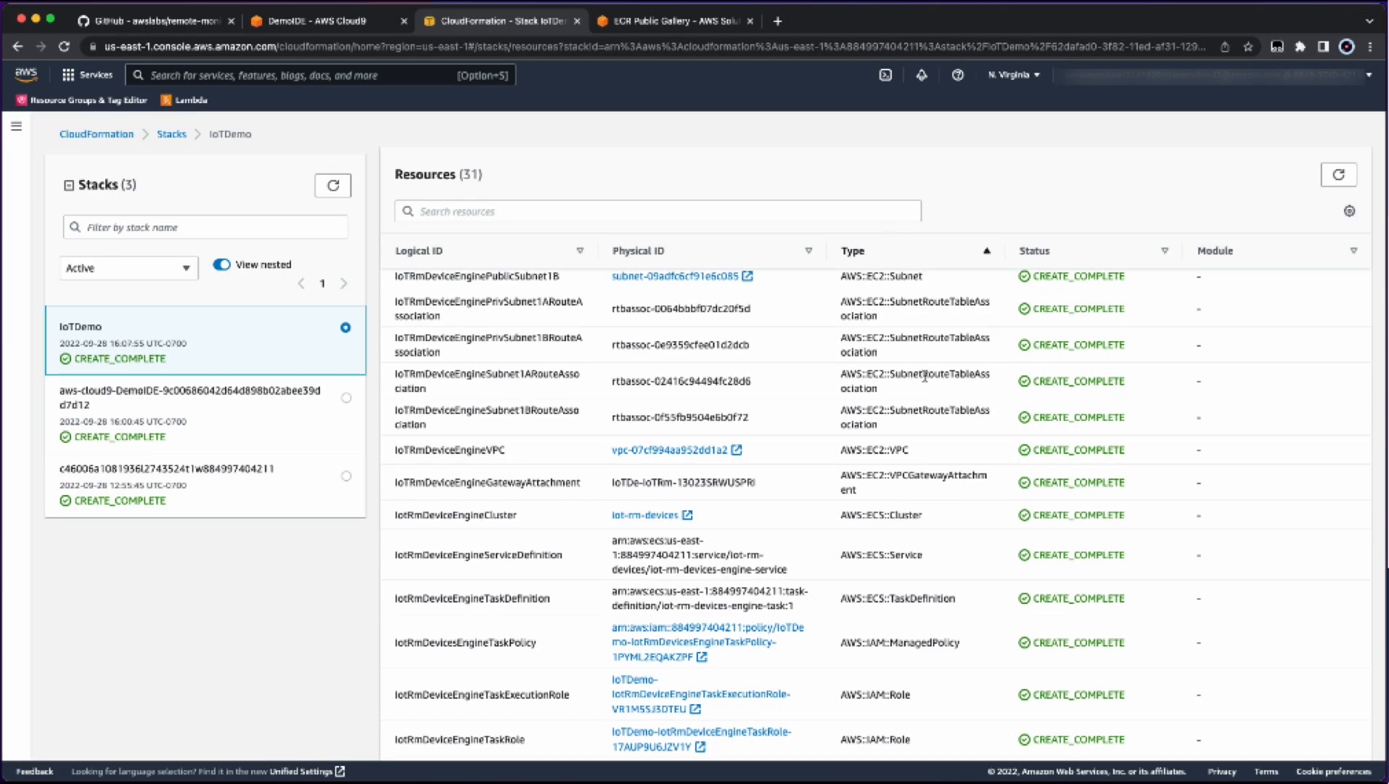
scroll(924, 377, "up", 10)
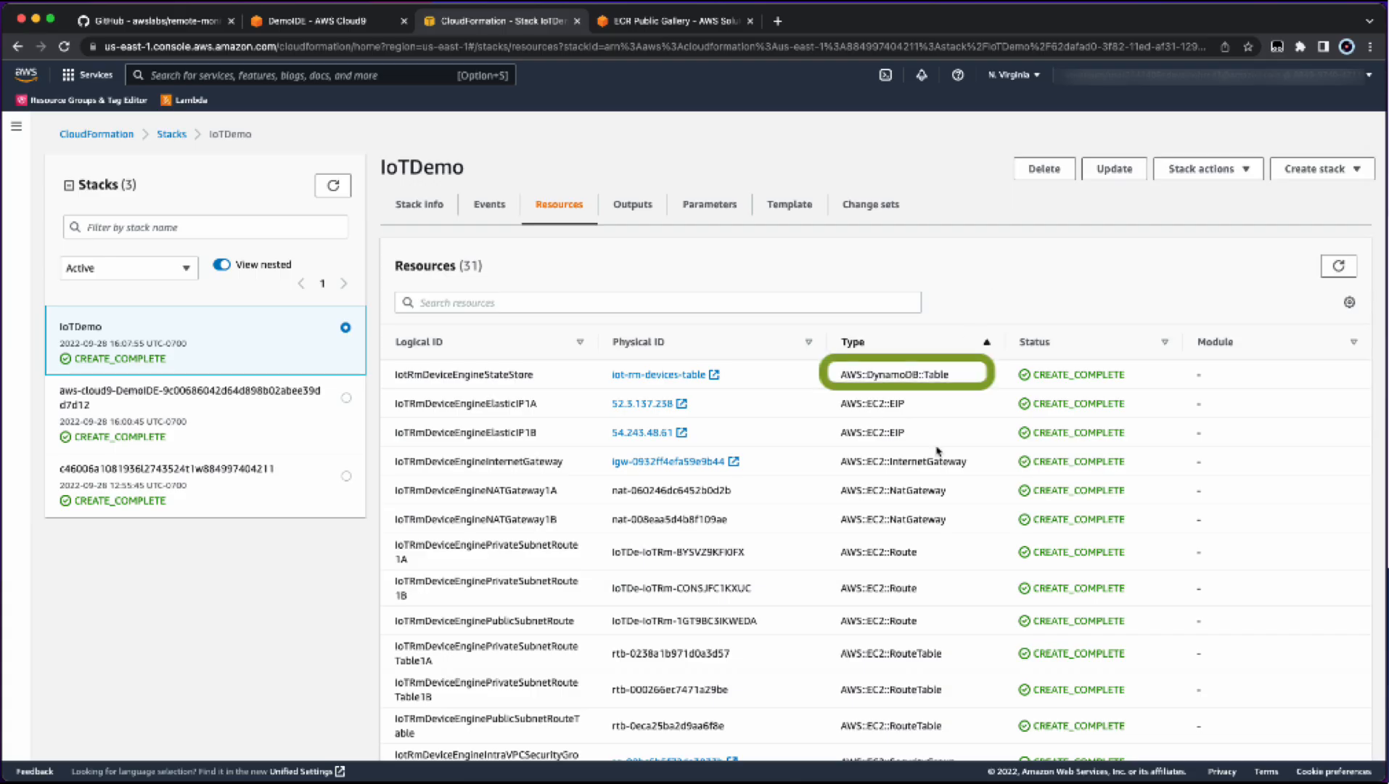
scroll(937, 451, "down", 4)
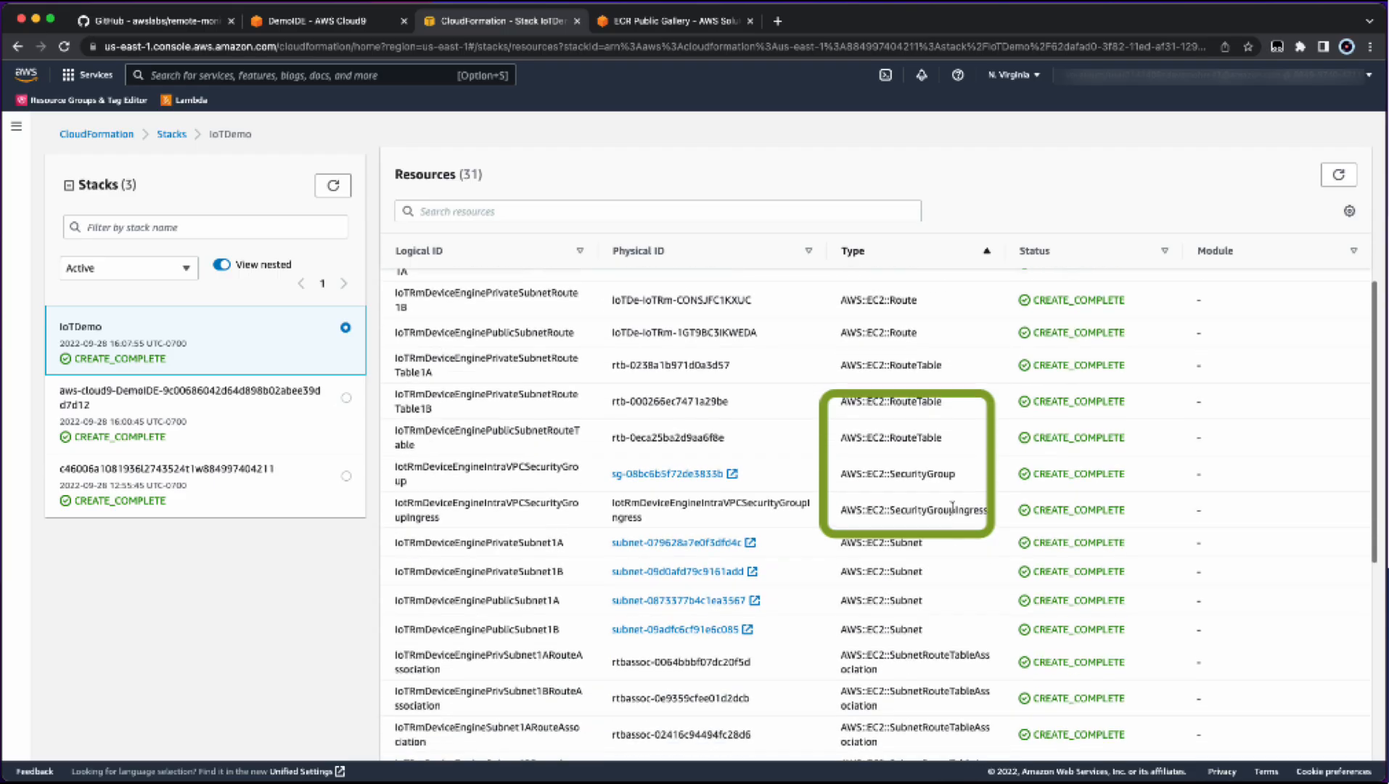
scroll(952, 508, "down", 6)
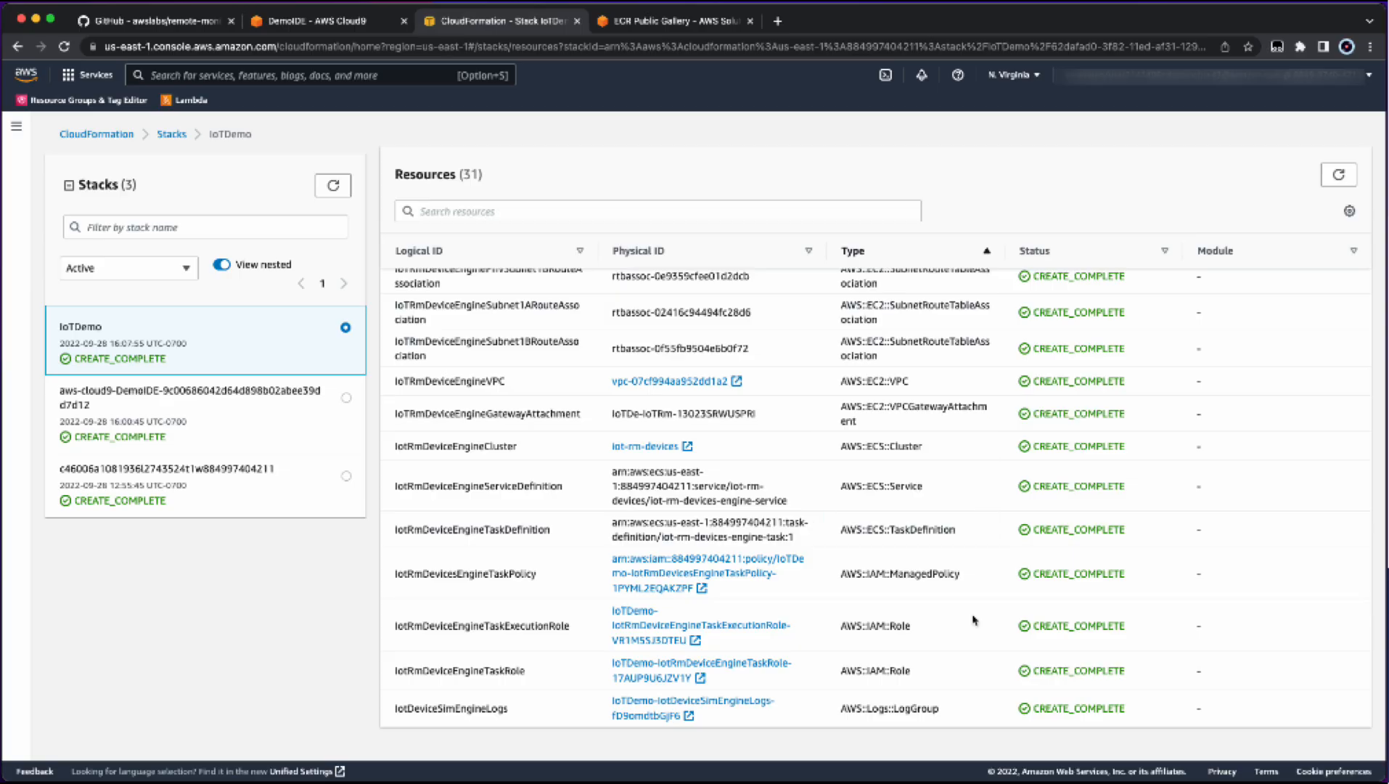
Open the DynamoDB service console and close the ECR Public Gallery browser tab.
left_click(268, 75)
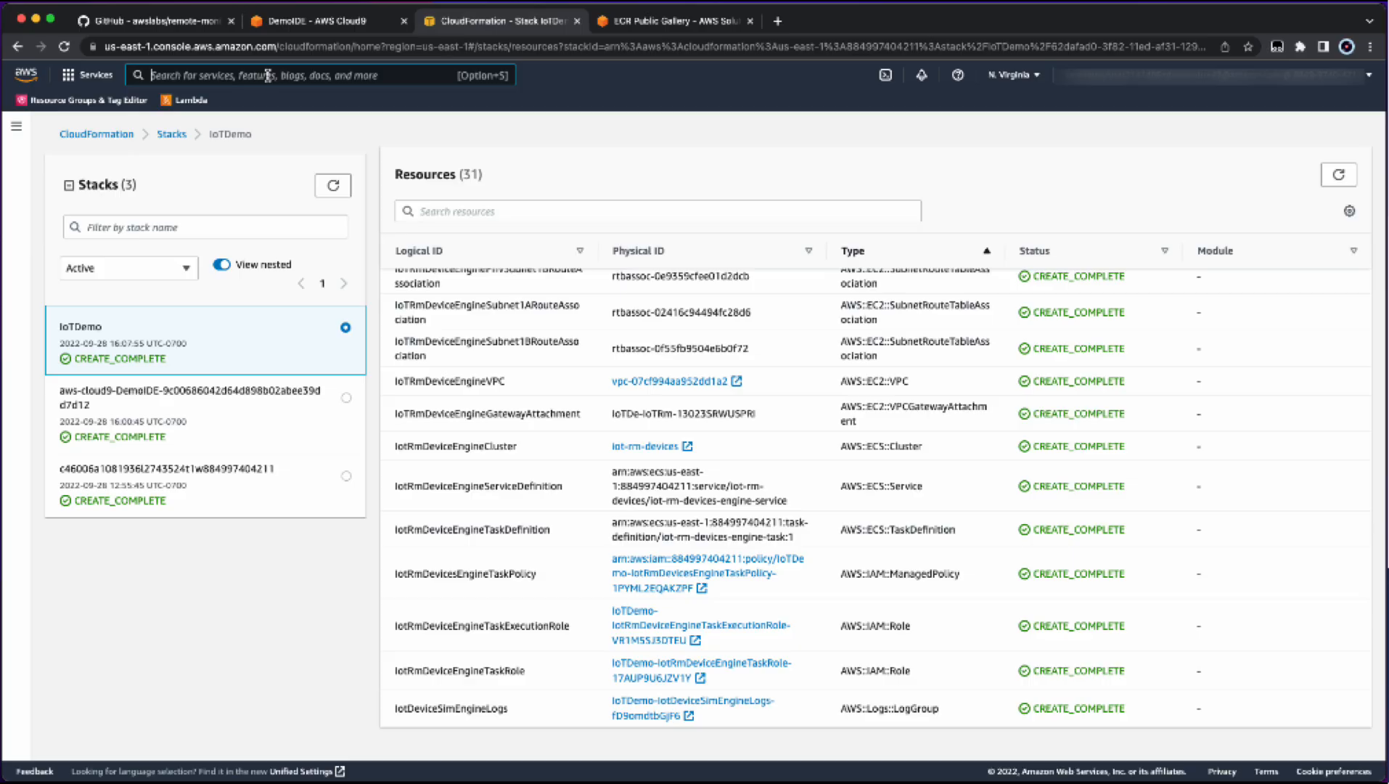
type("dynamodb")
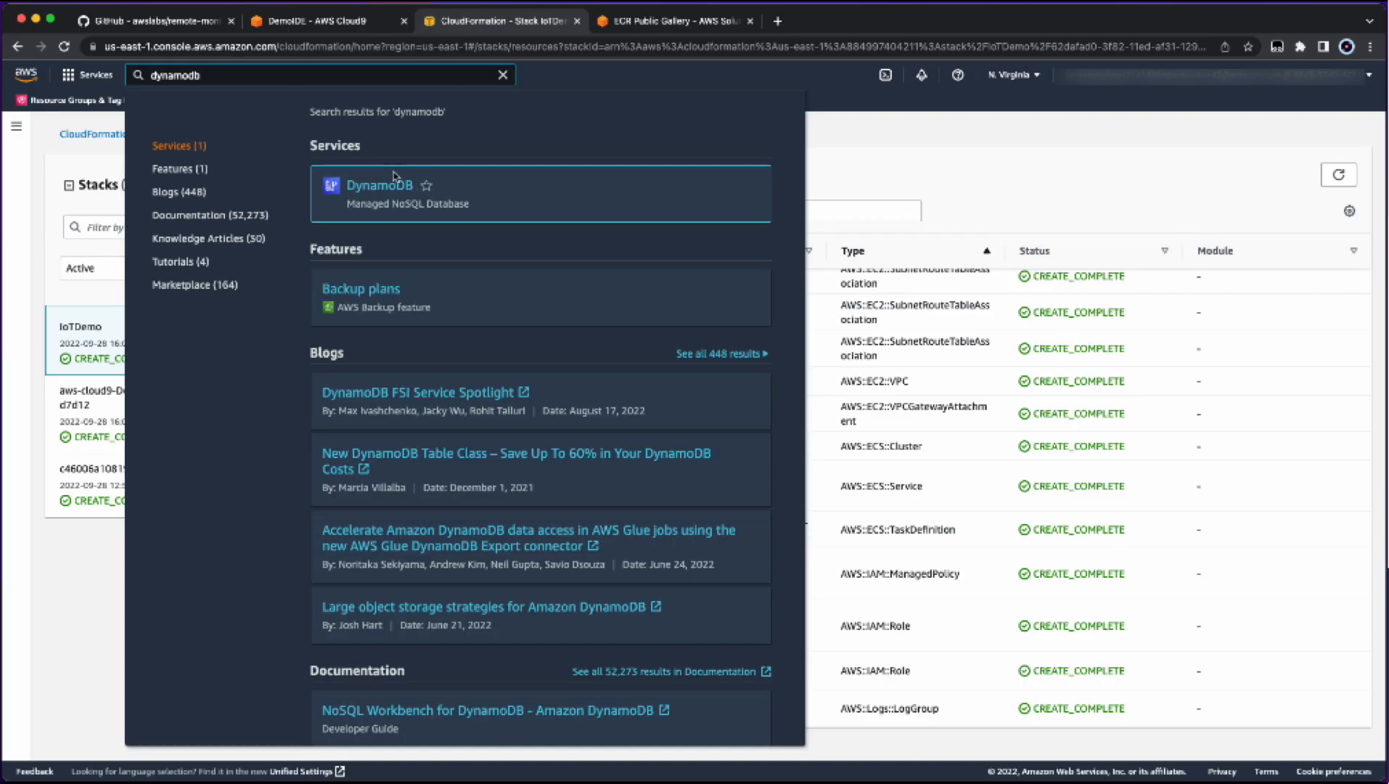
left_click(385, 184)
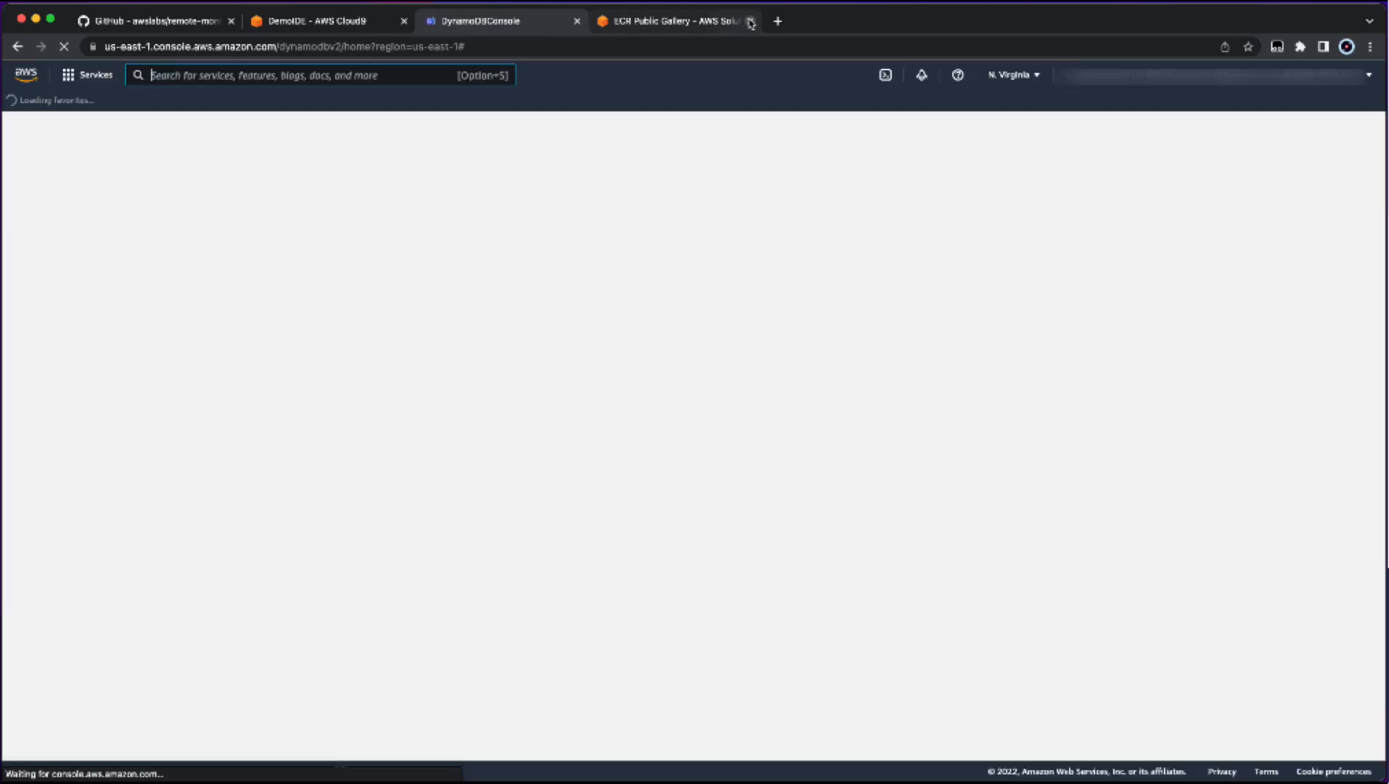
left_click(750, 21)
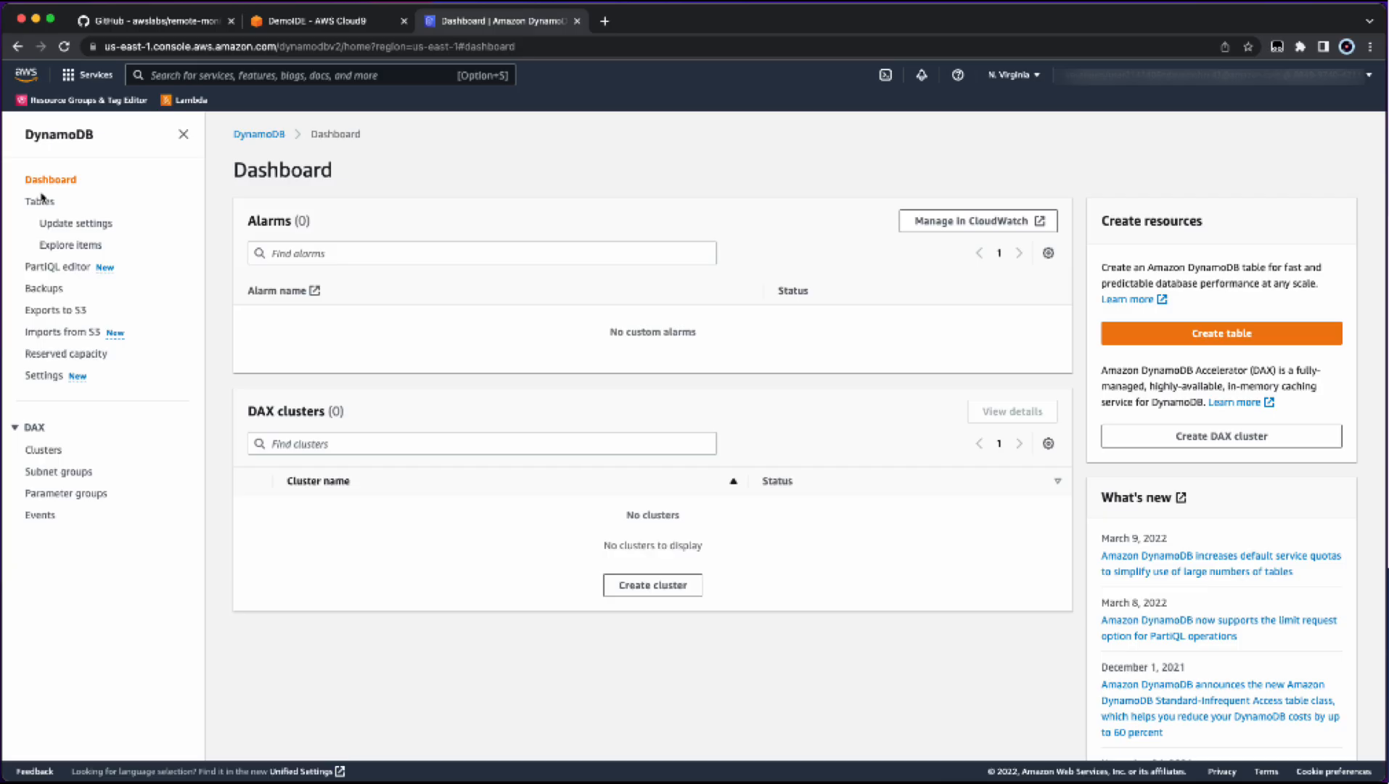
Open iot-rm-devices-table in DynamoDB and explore its items, sorted by deviceId in ascending order.
left_click(40, 201)
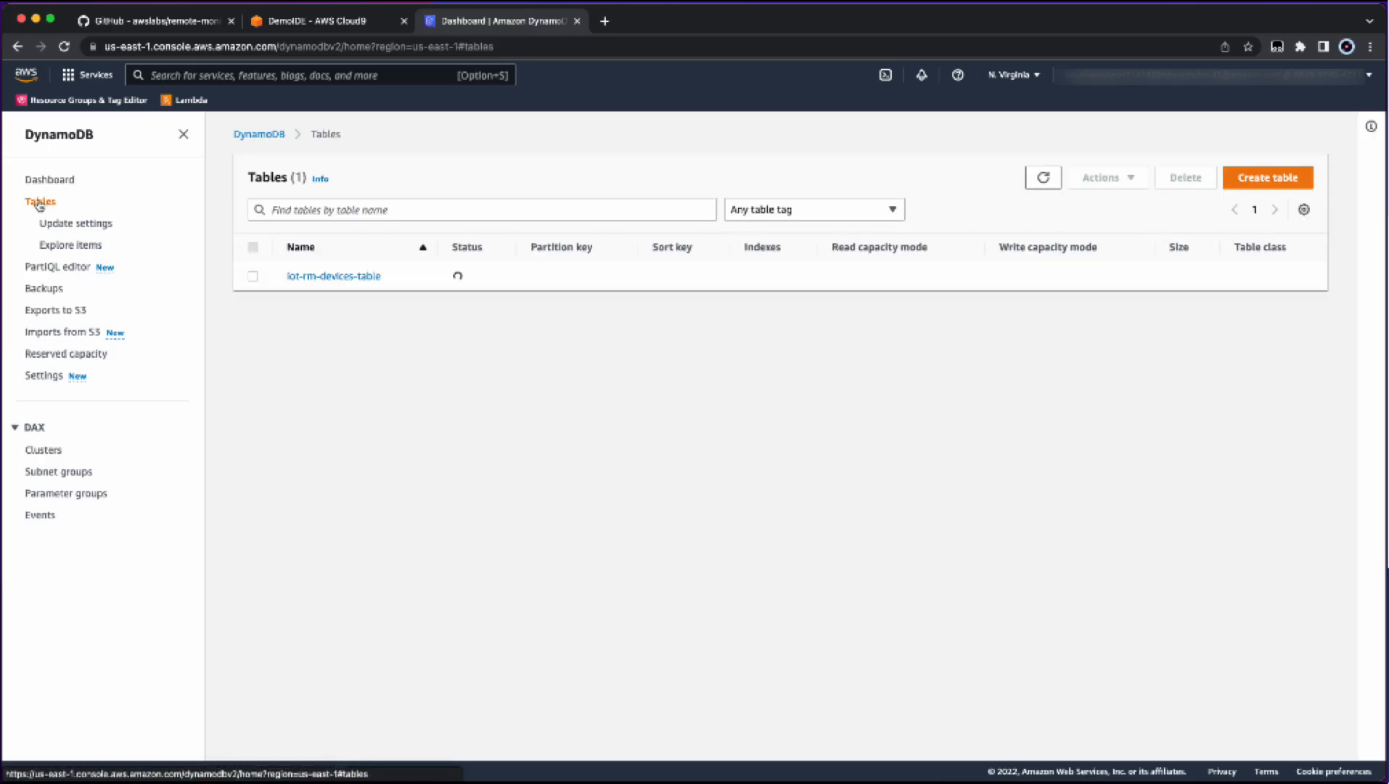
left_click(320, 276)
left_click(1251, 172)
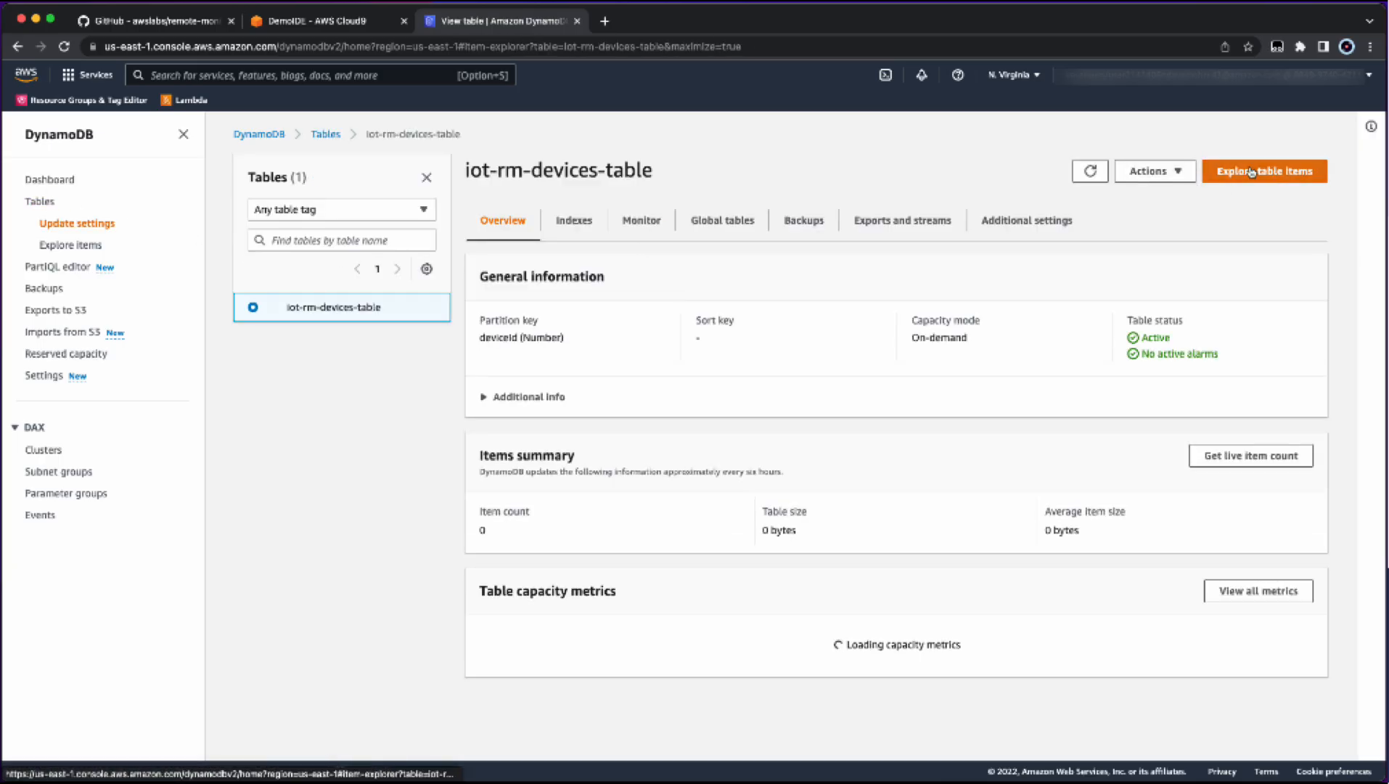
scroll(1110, 341, "down", 3)
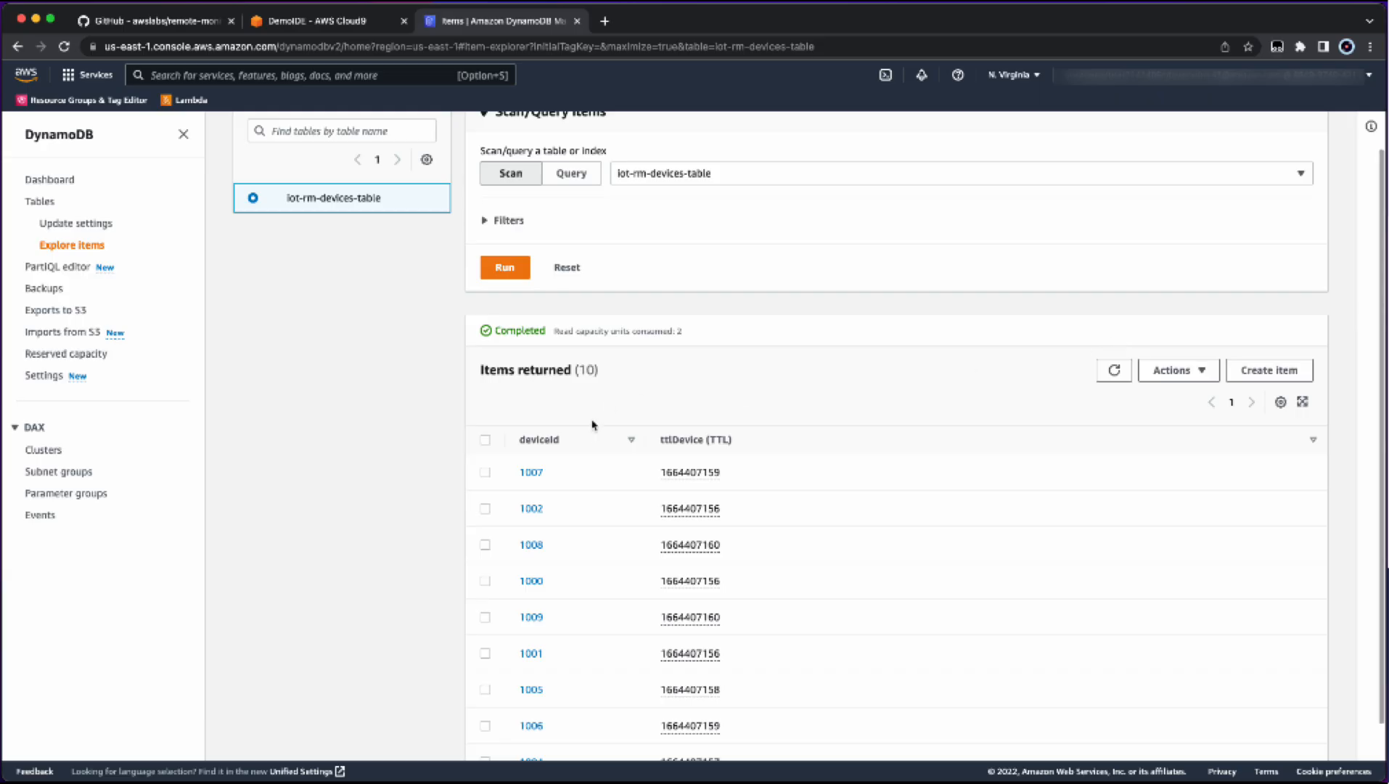
scroll(660, 393, "down", 2)
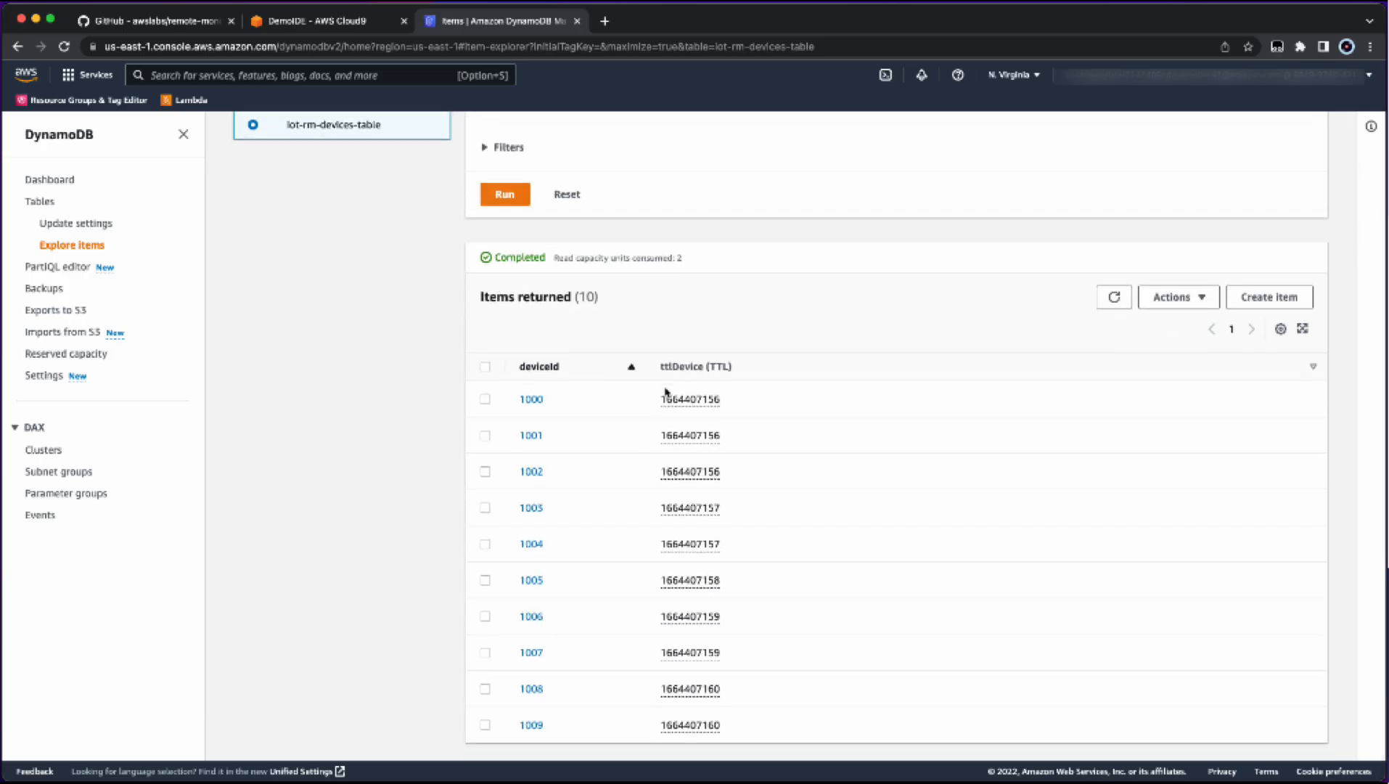
Search the AWS services for ecs and open Elastic Container Service.
left_click(239, 73)
type("e")
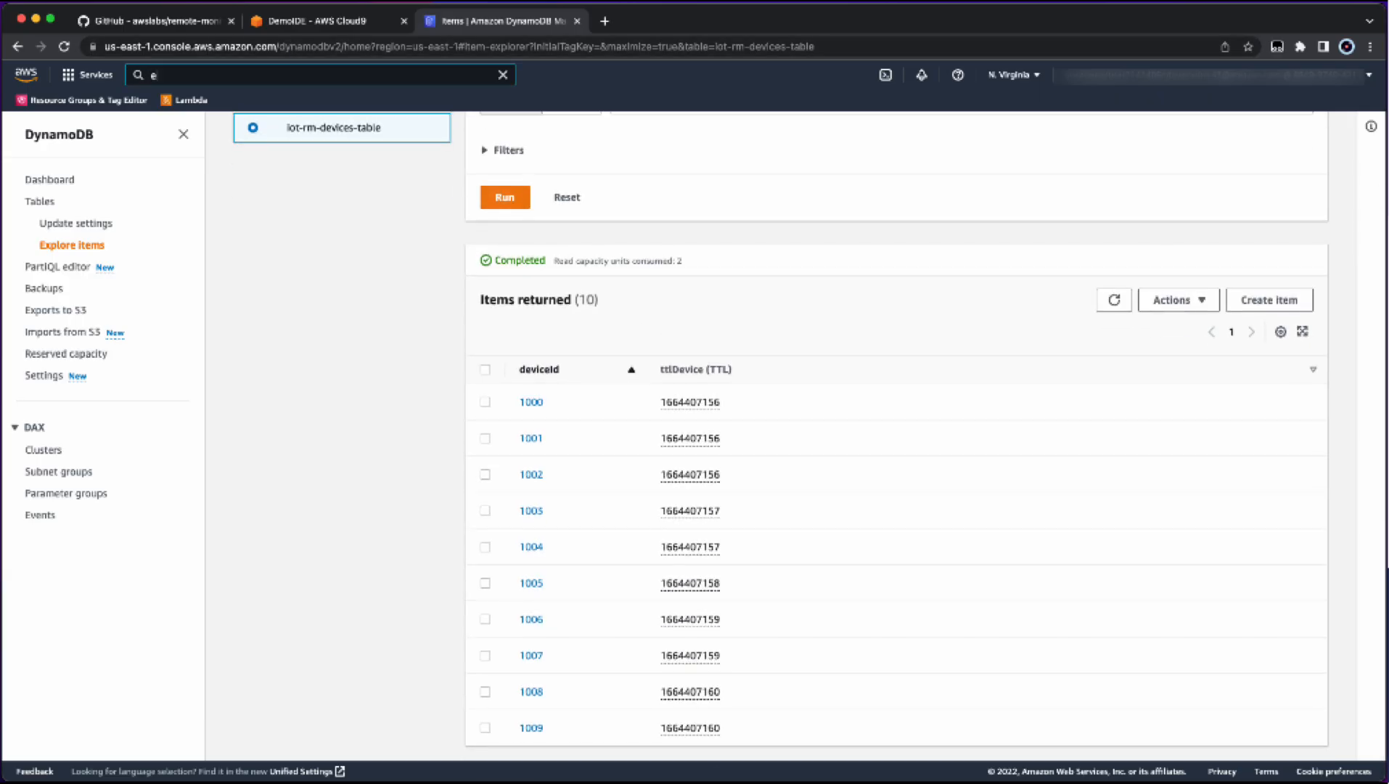
type("cs")
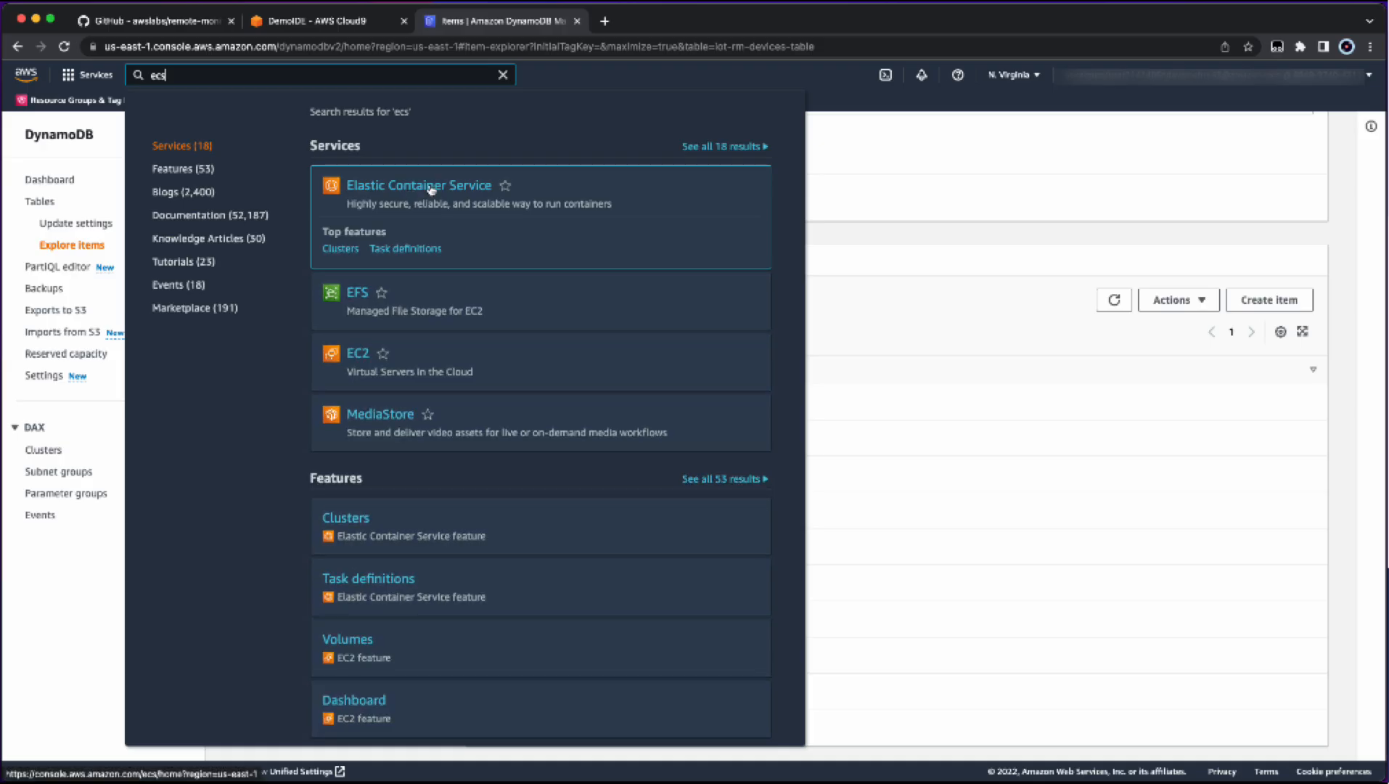
left_click(431, 188)
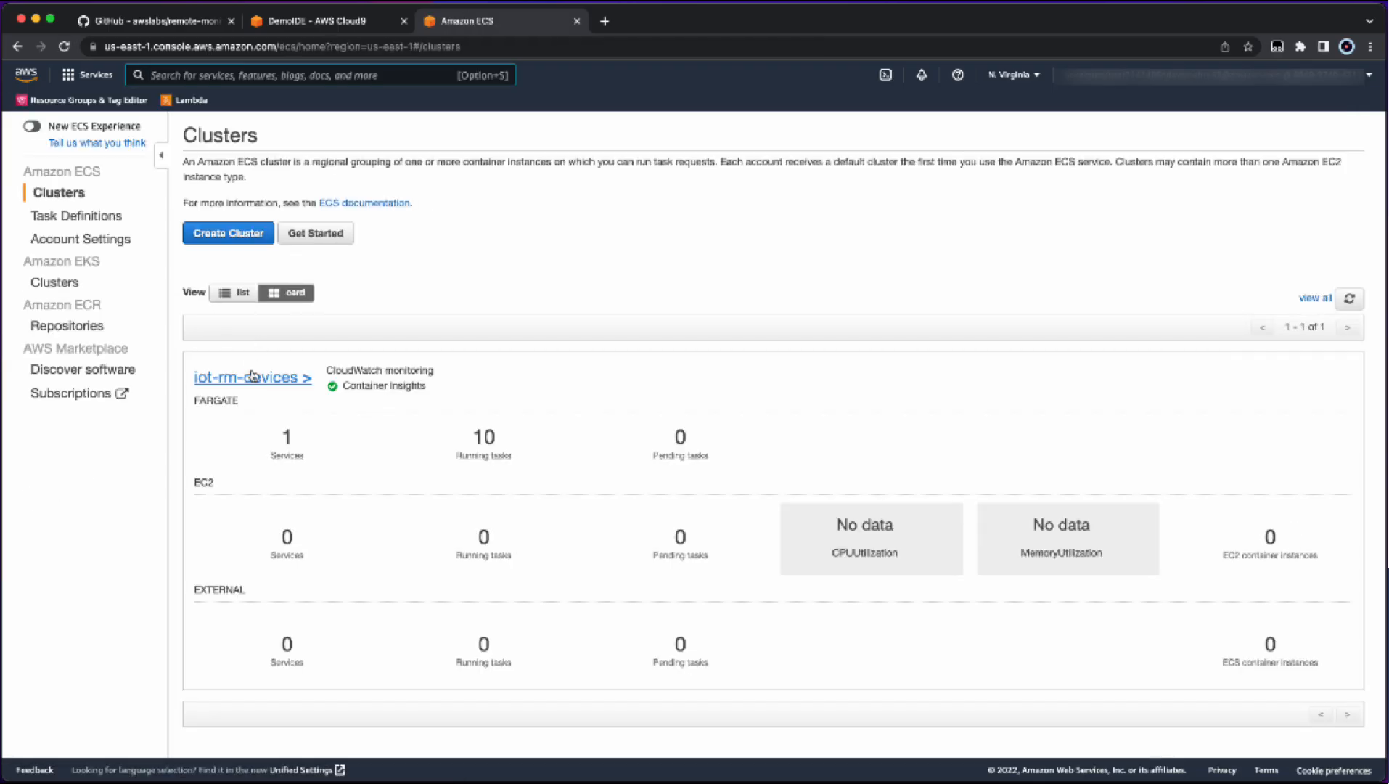
Open the iot-rm-devices cluster's running tasks and widen the Task and Task definition columns to read their full names.
left_click(252, 376)
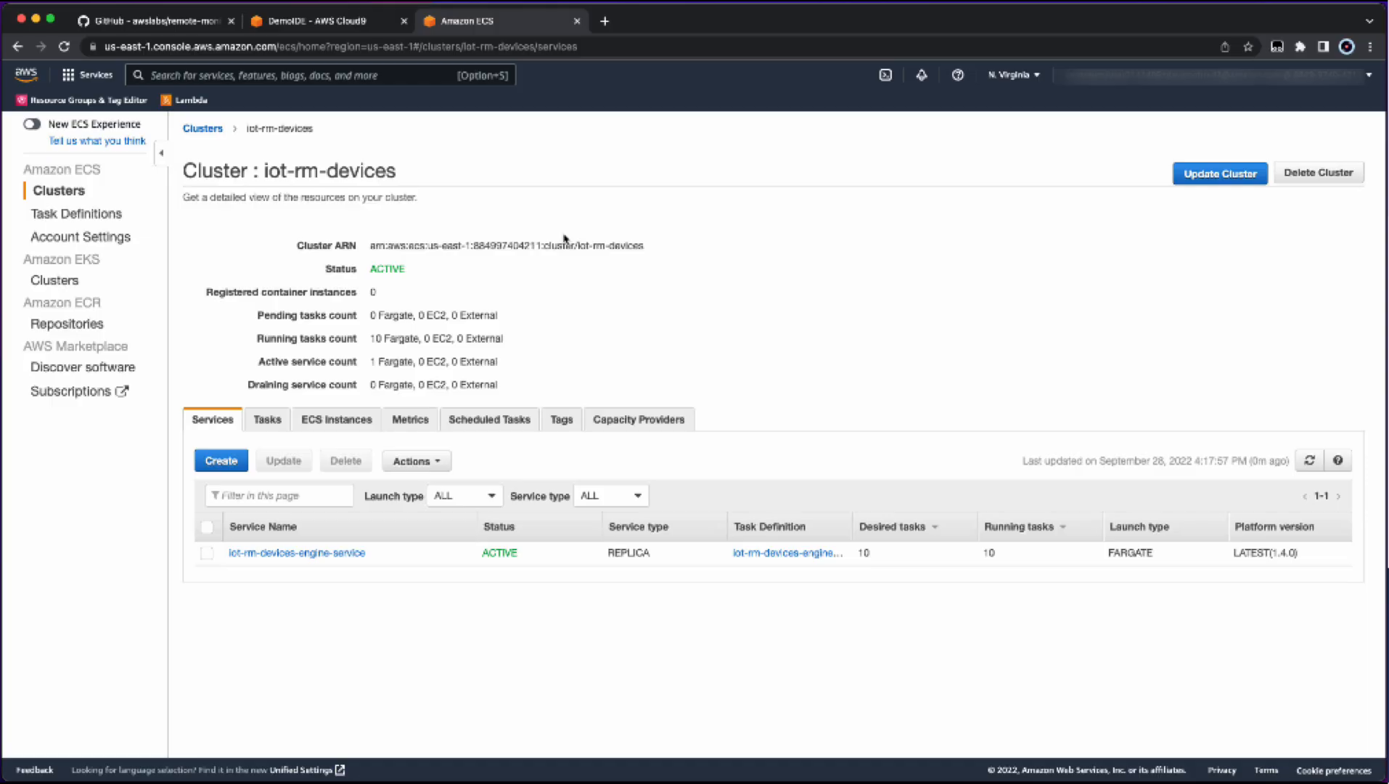
left_click(269, 419)
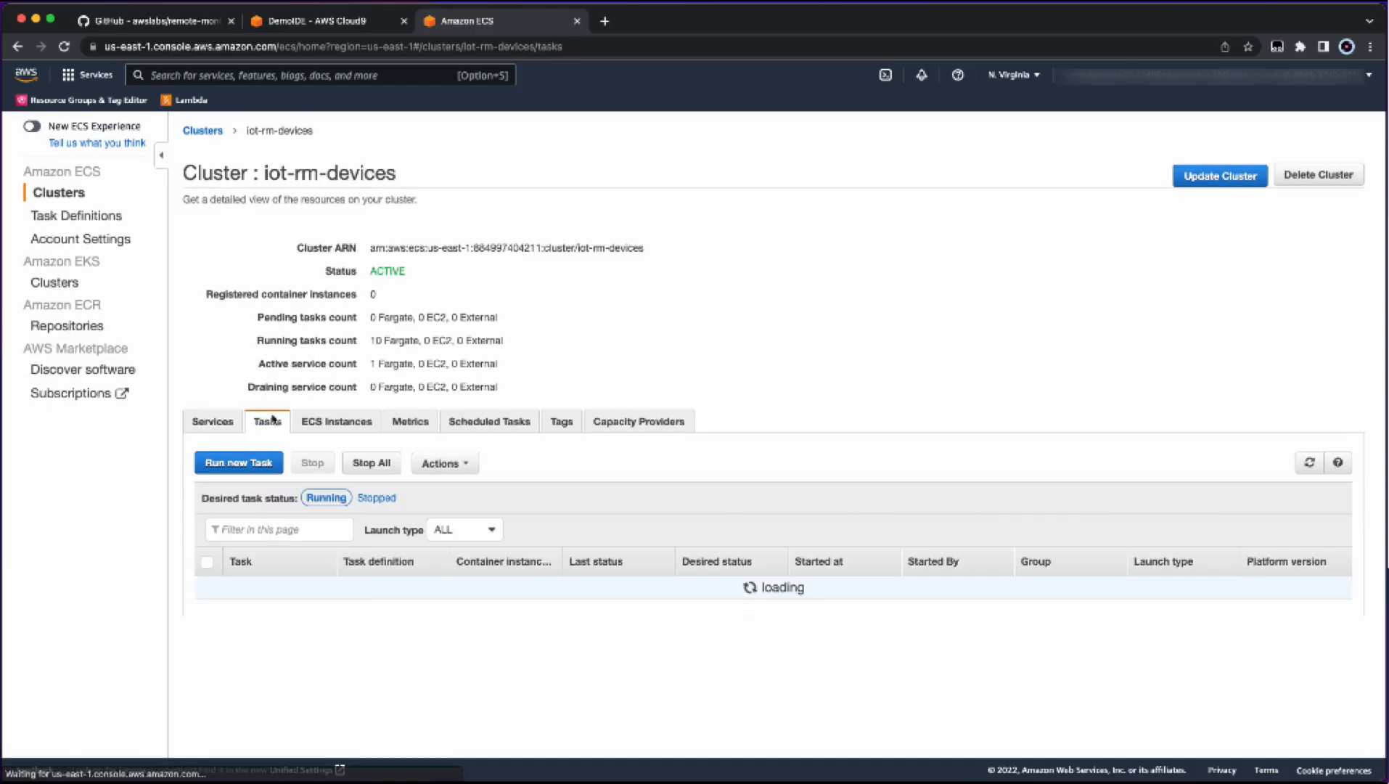
scroll(273, 419, "down", 1)
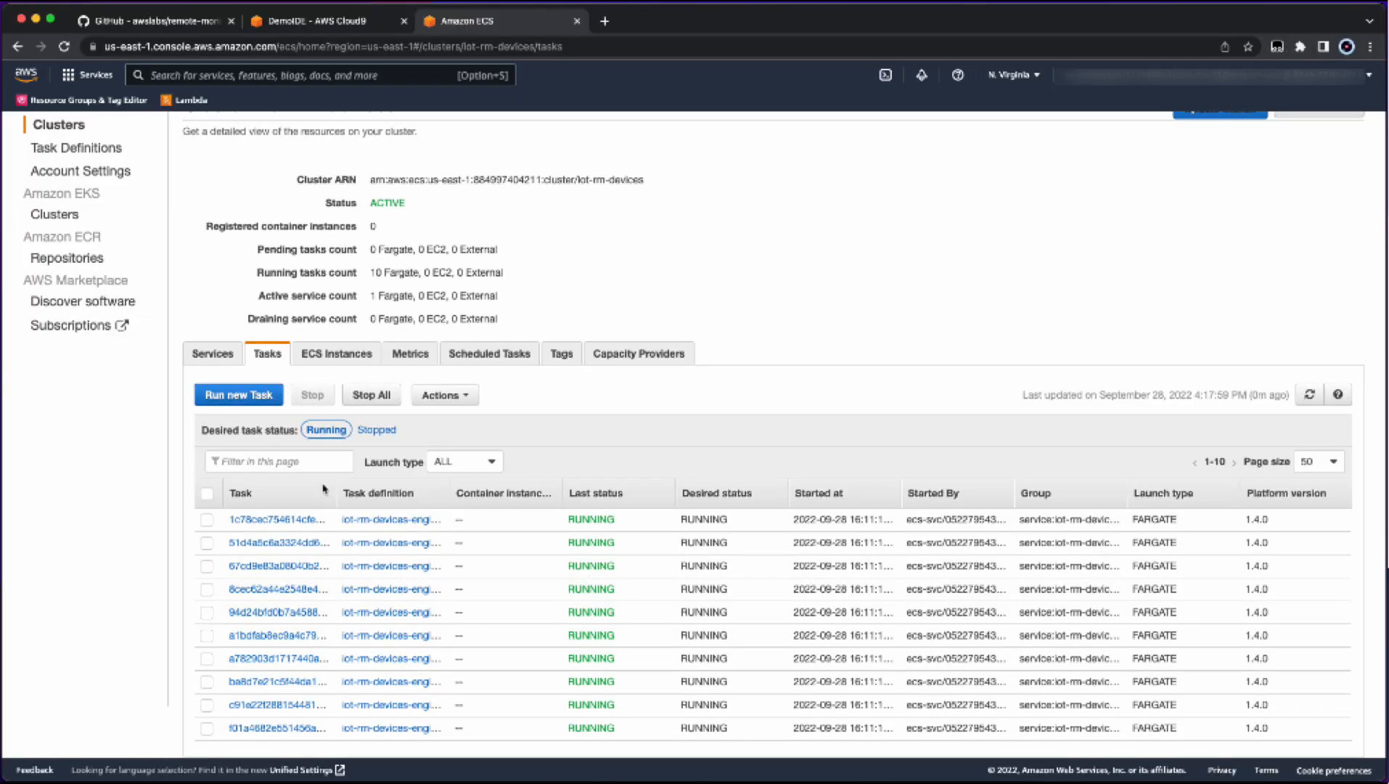
left_click_drag(339, 500, 447, 500)
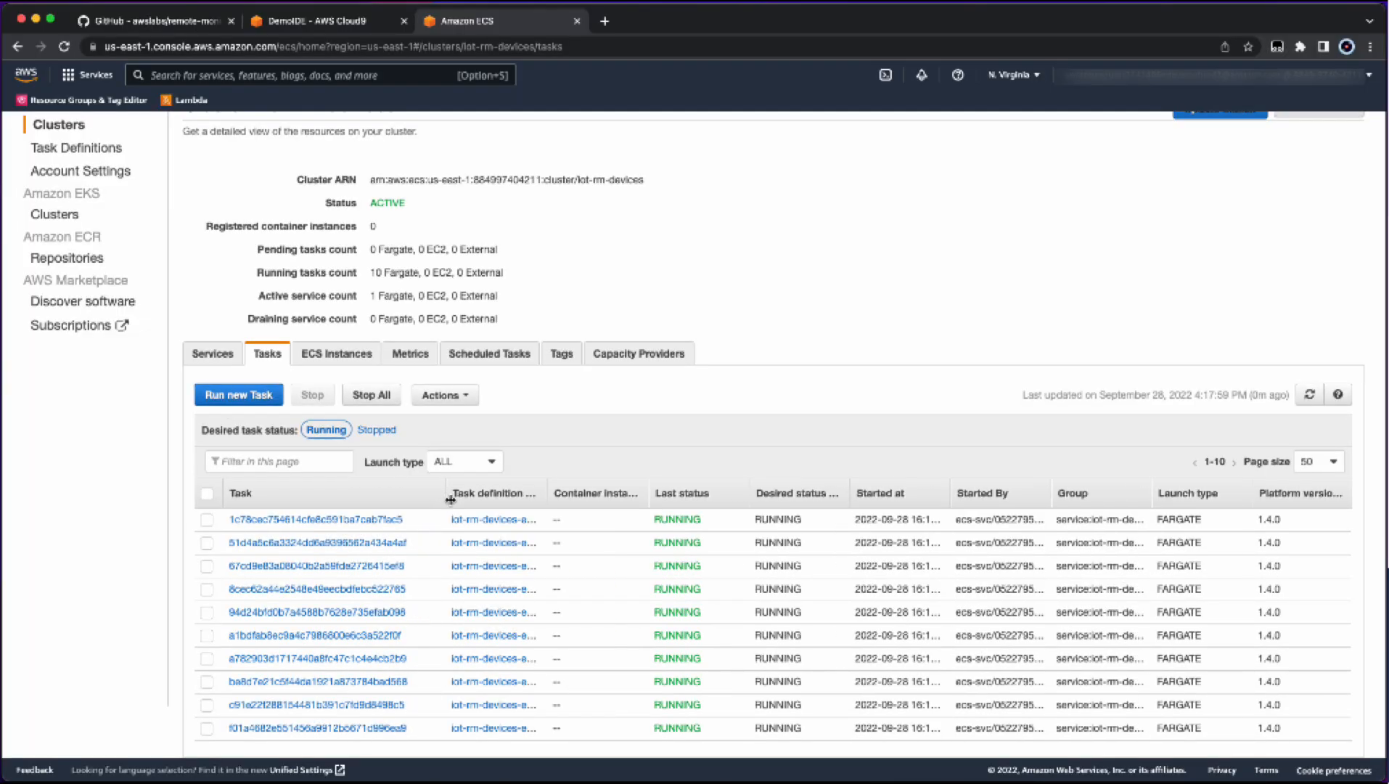
left_click_drag(549, 496, 634, 492)
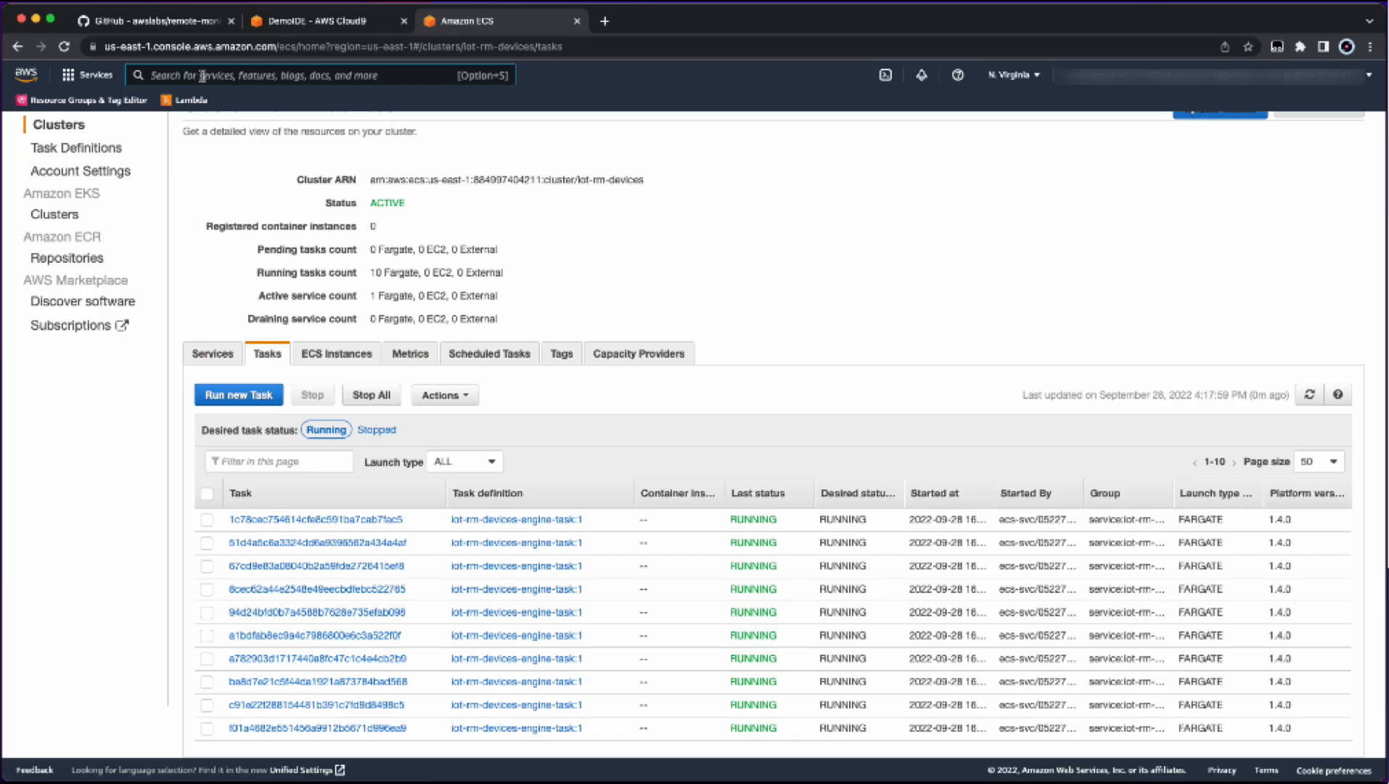
Open S3 and create a bucket named mychannel-bucket-58574 in US East (N. Virginia) with the default settings.
type("s3")
left_click(356, 186)
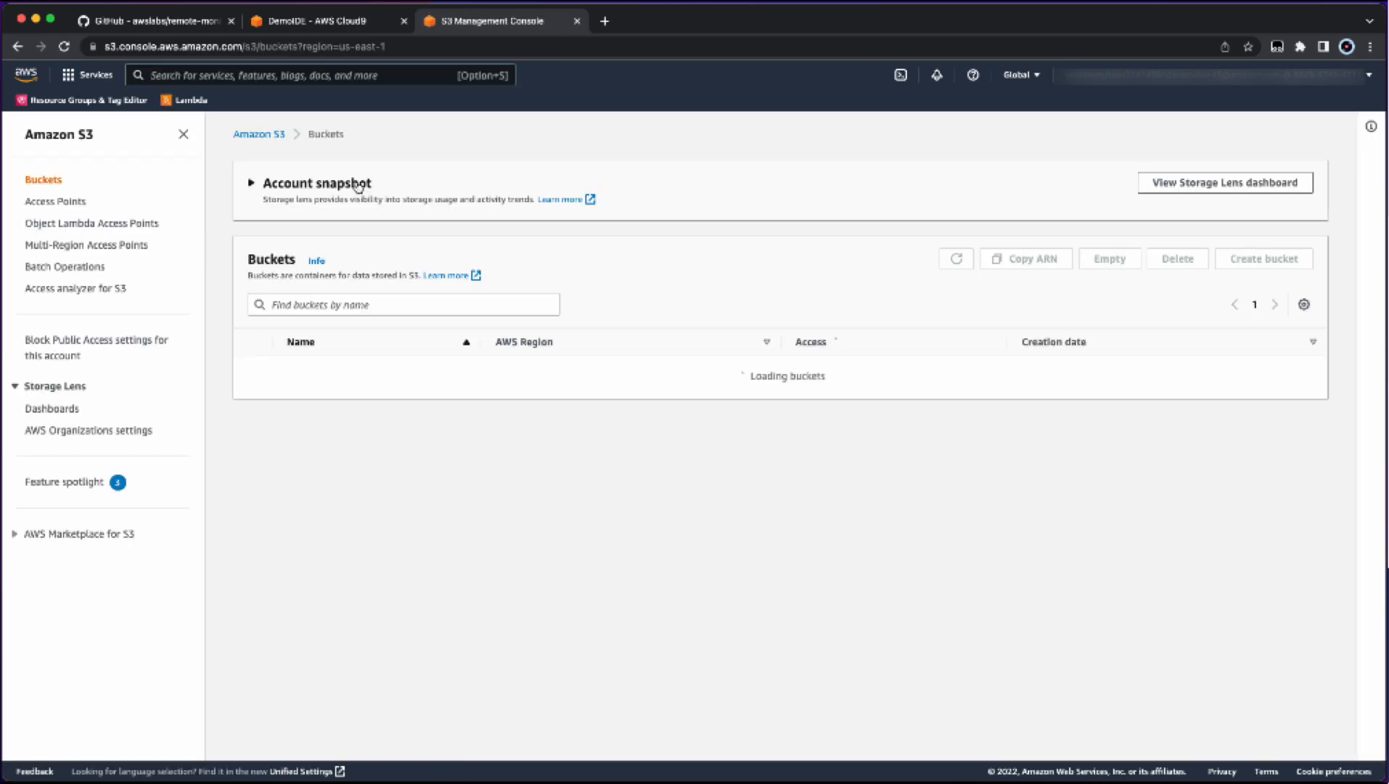
left_click(1223, 265)
left_click(288, 302)
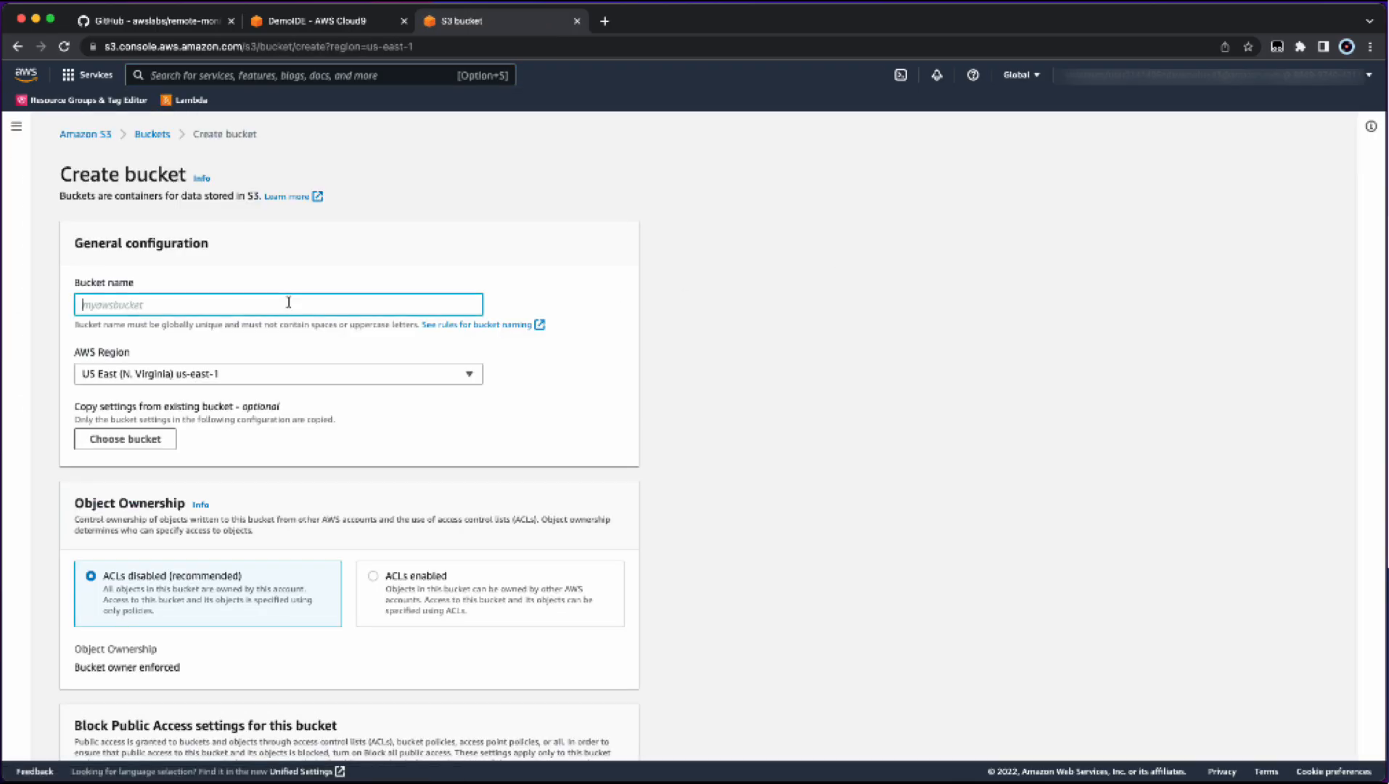
type("mychannel-bucket-58574")
scroll(595, 508, "down", 15)
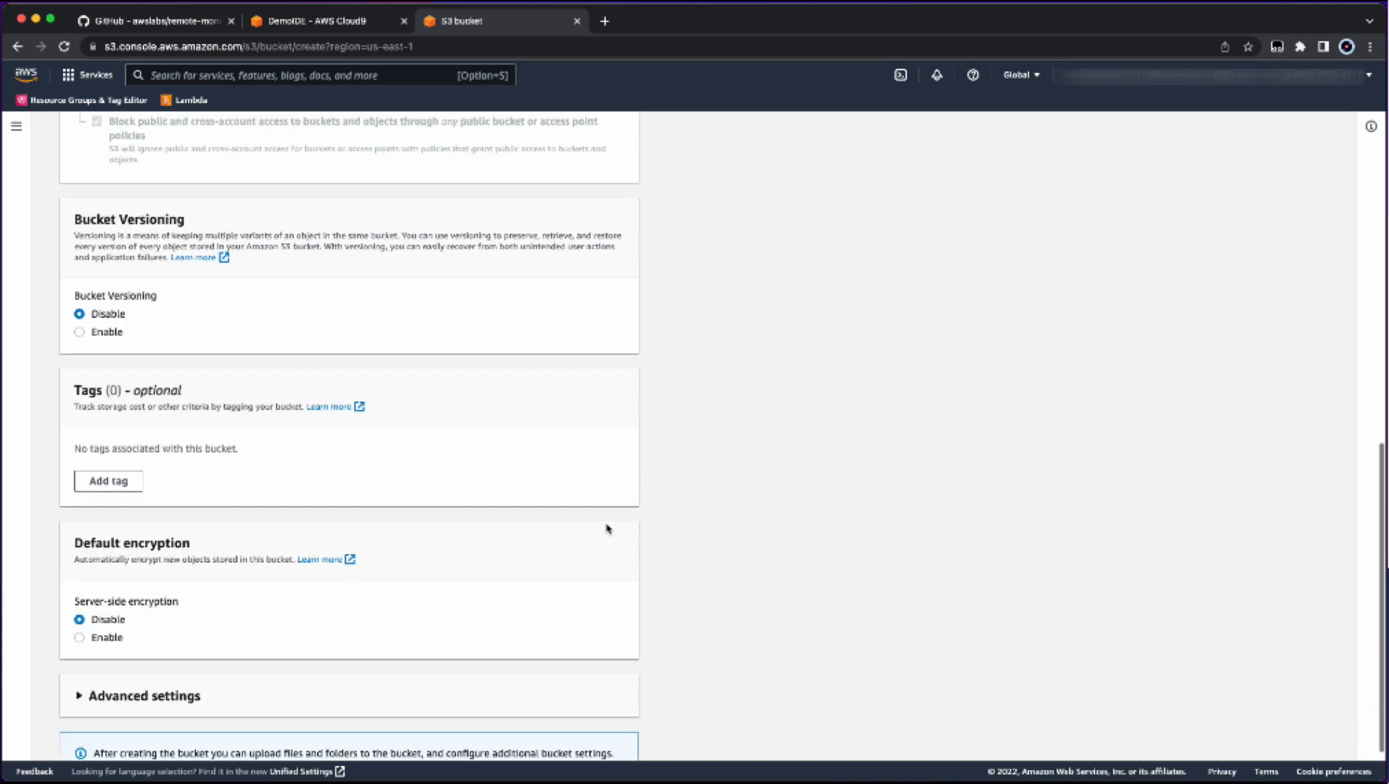
left_click(613, 738)
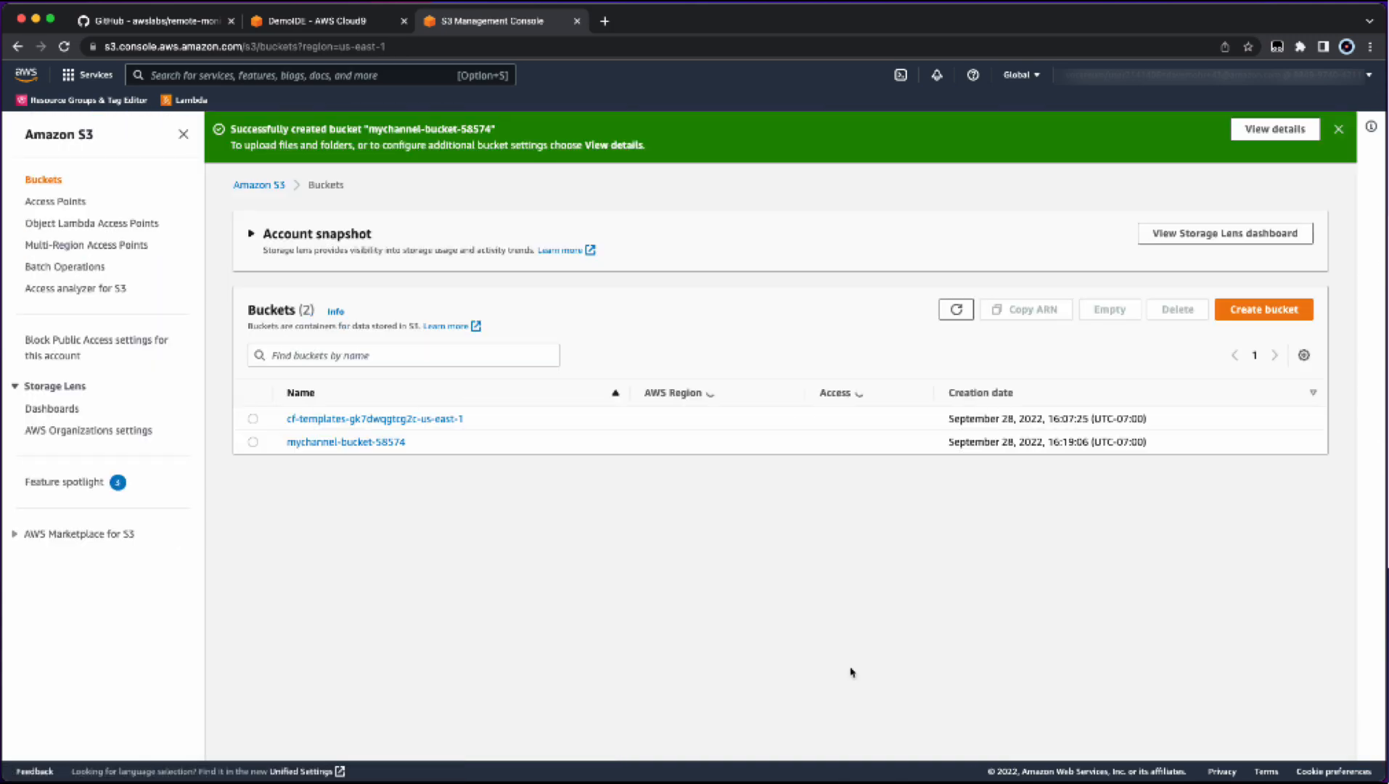
Open IoT Analytics and start creating a channel named mychannel without tags.
left_click(289, 75)
type("iot analytics")
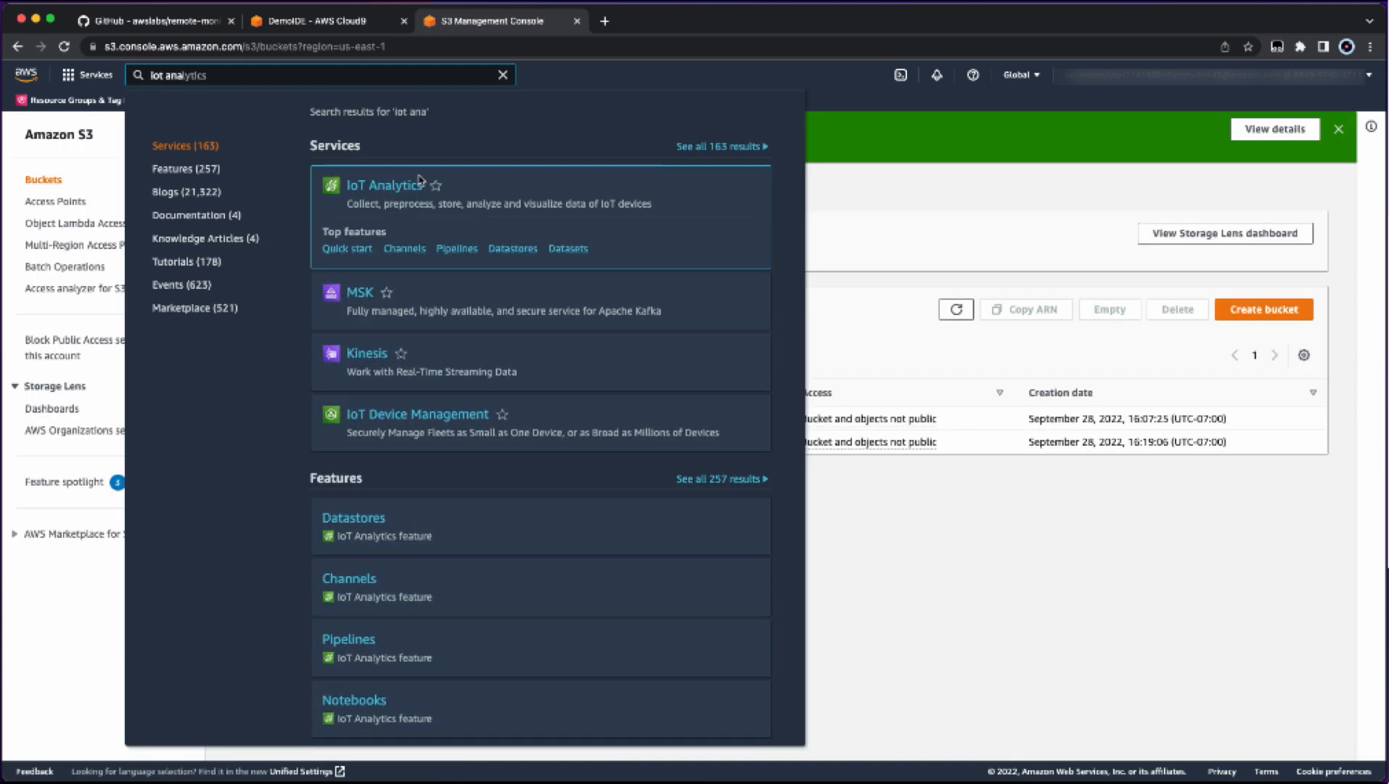
left_click(403, 189)
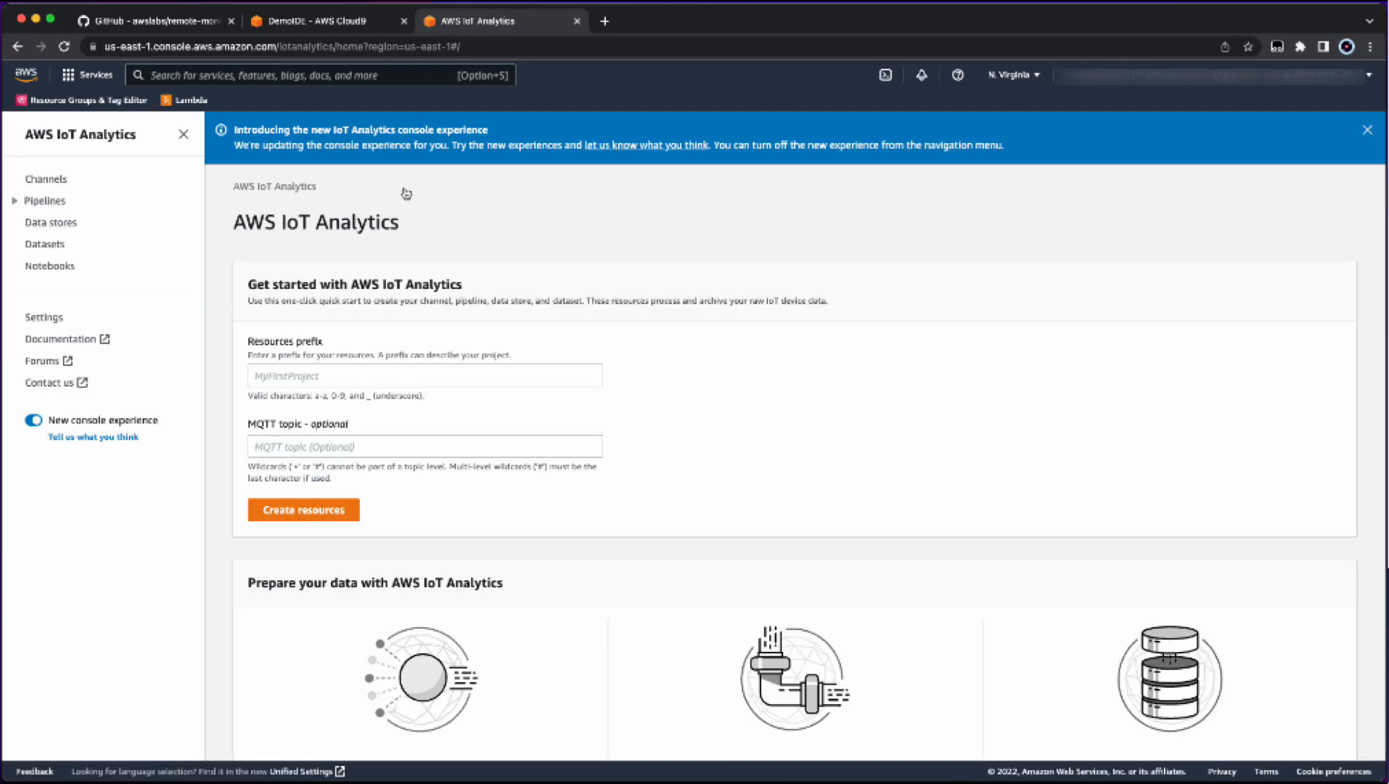
left_click(45, 178)
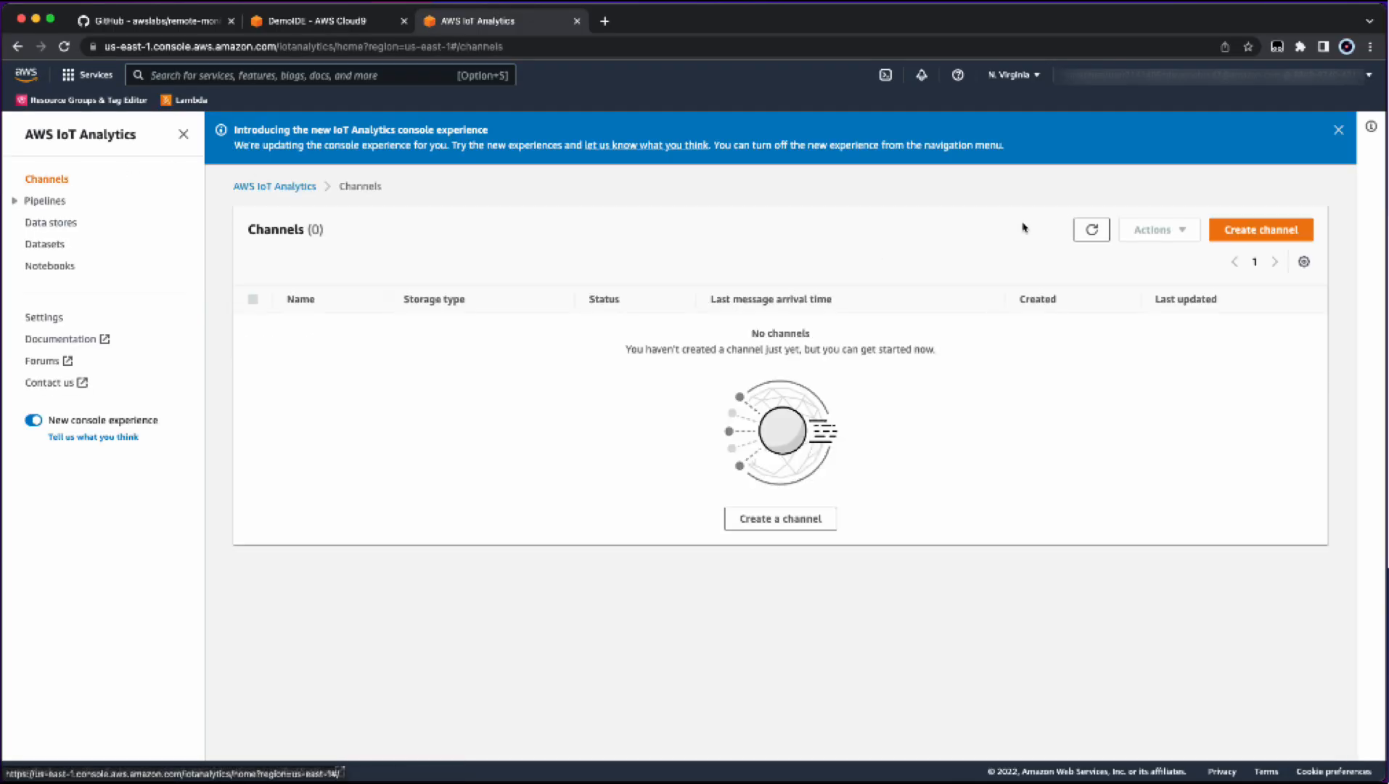
left_click(1234, 233)
left_click(447, 351)
type("mychannel")
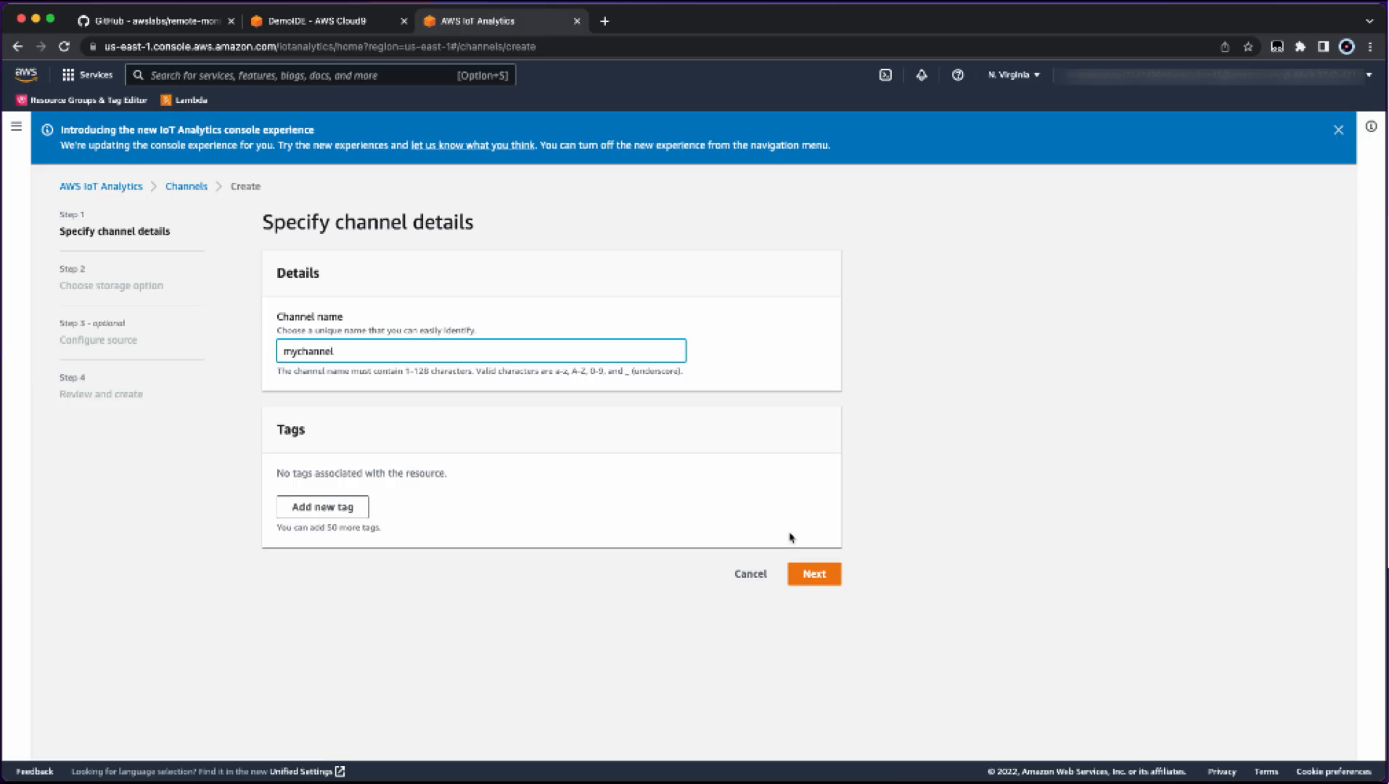
left_click(814, 565)
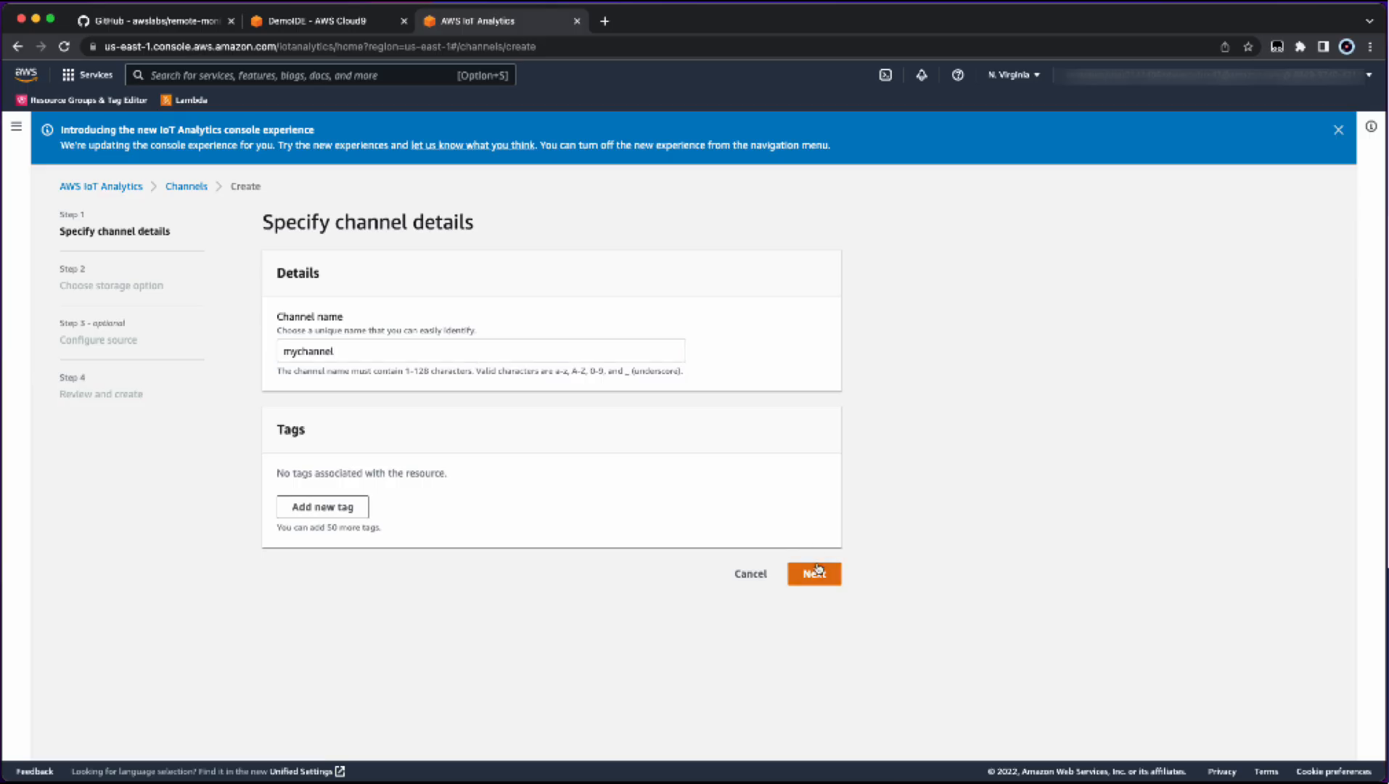
Set the channel's customer managed storage to the mychannel-bucket-58574 bucket with the IoTRole IAM role.
left_click(666, 455)
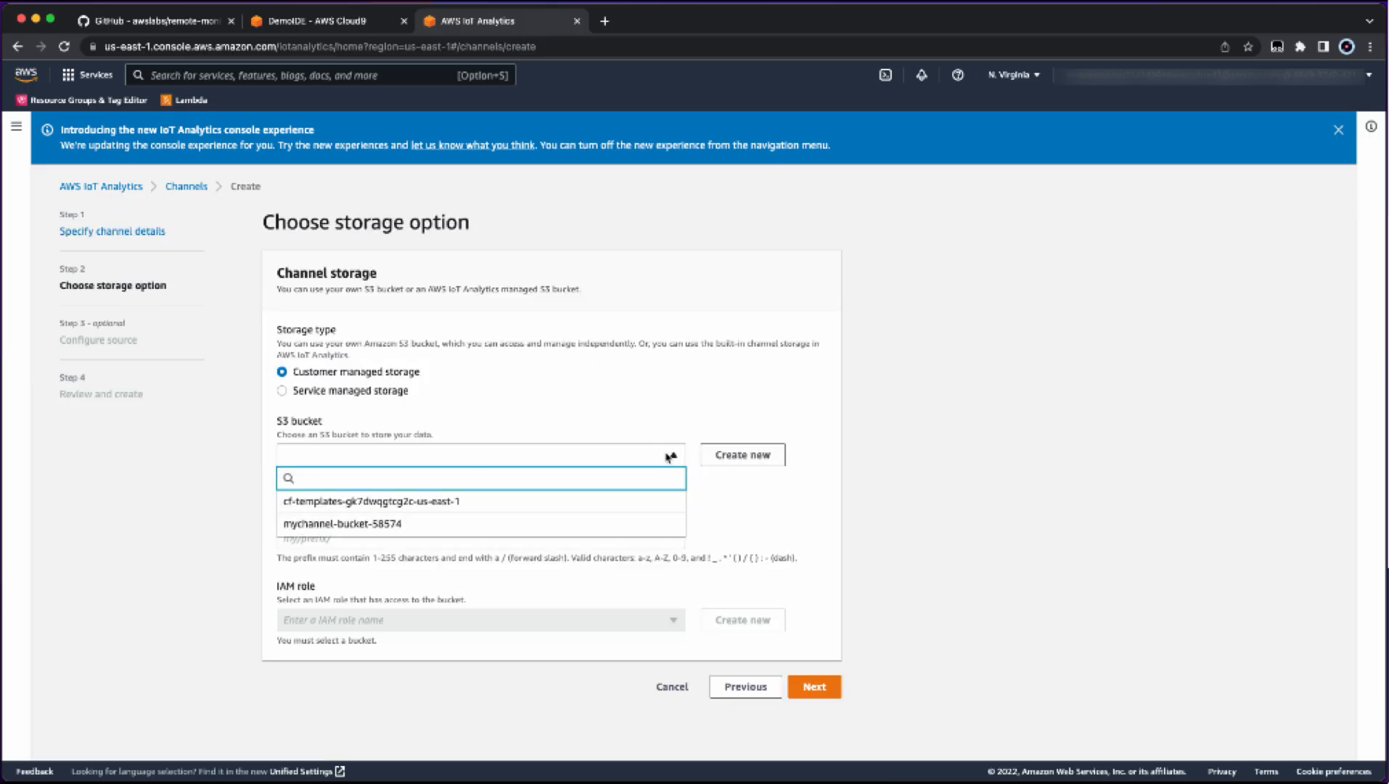
left_click(632, 524)
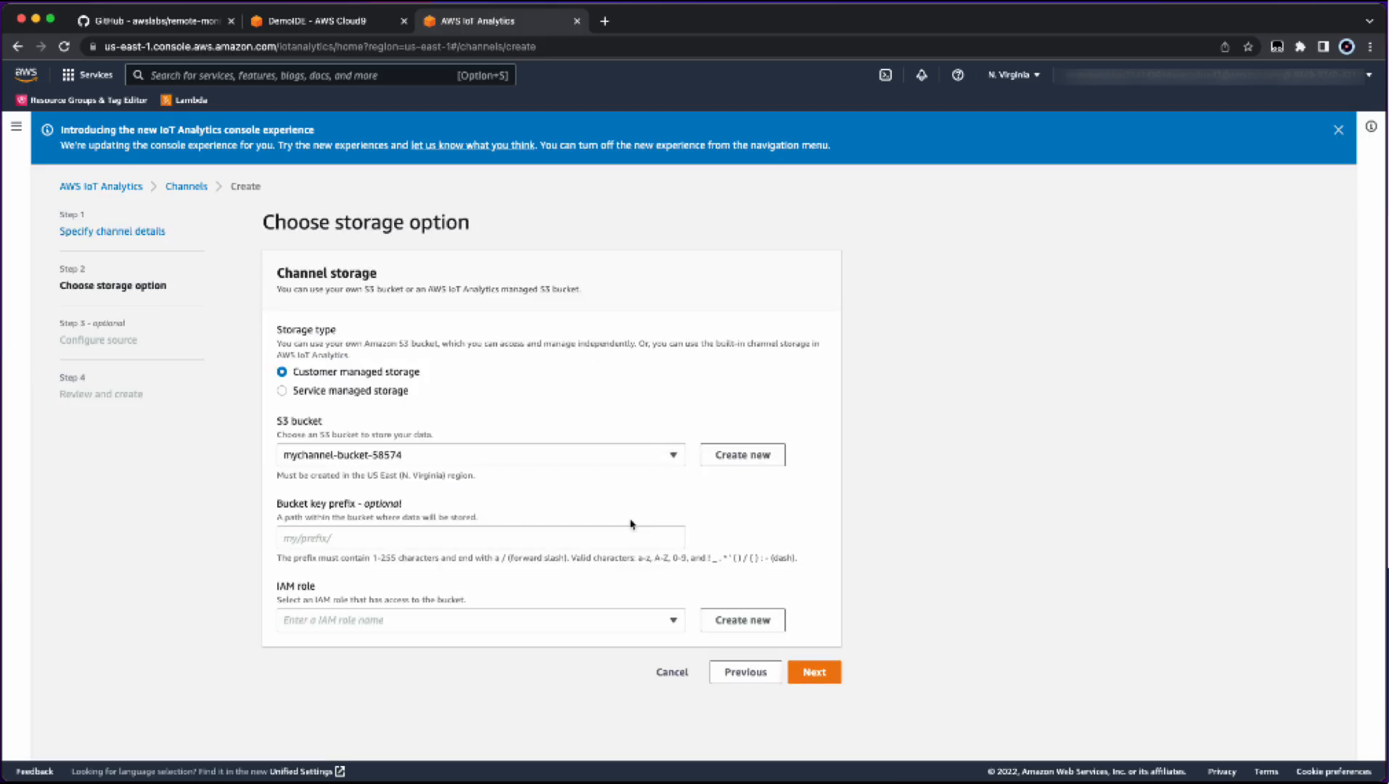
left_click(674, 620)
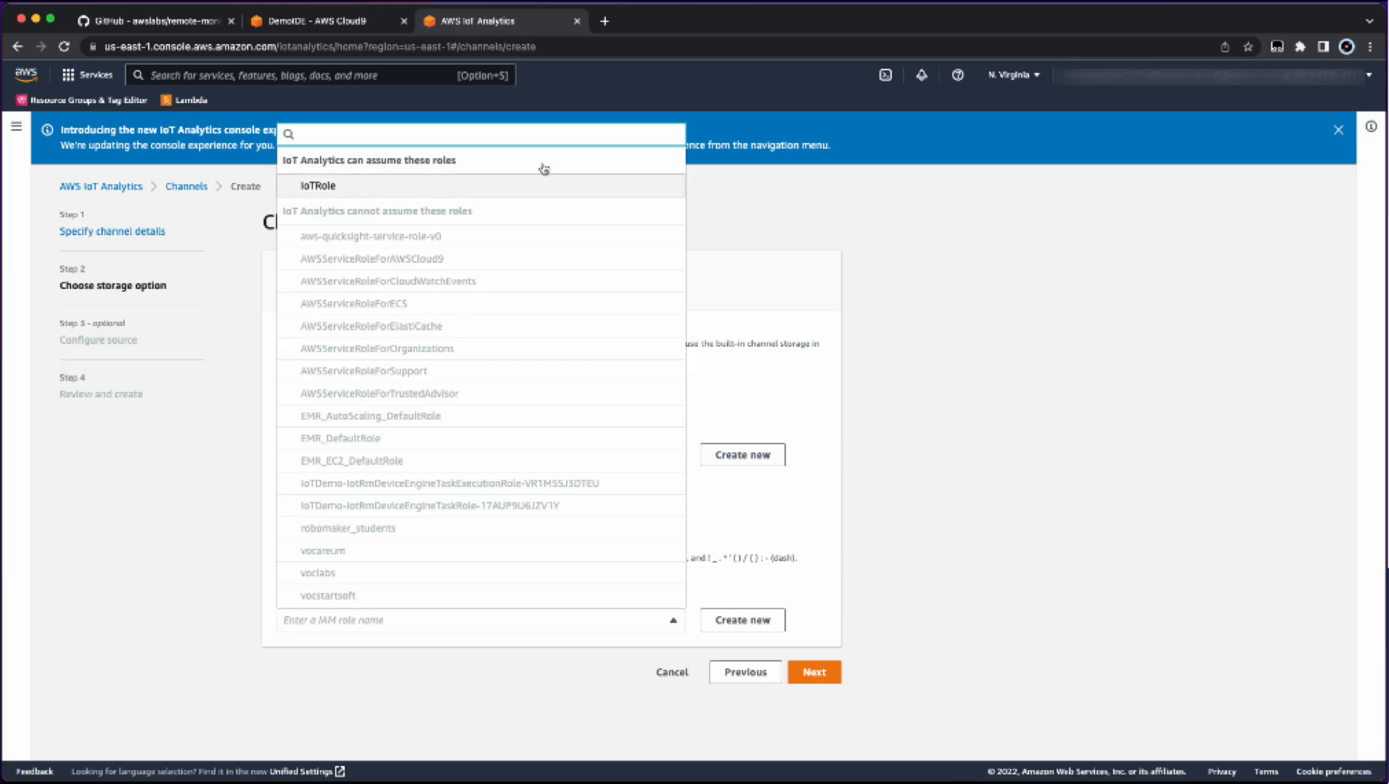
left_click(537, 191)
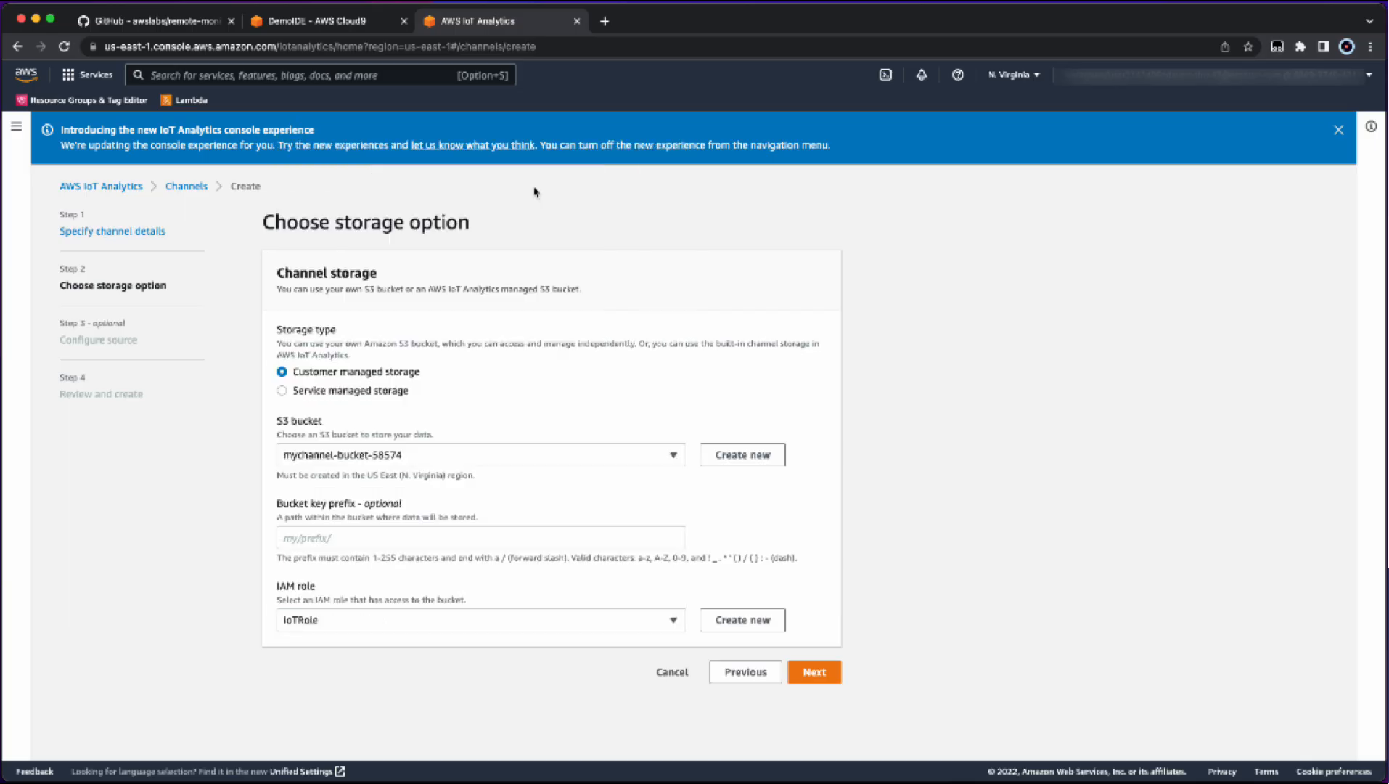
left_click(815, 673)
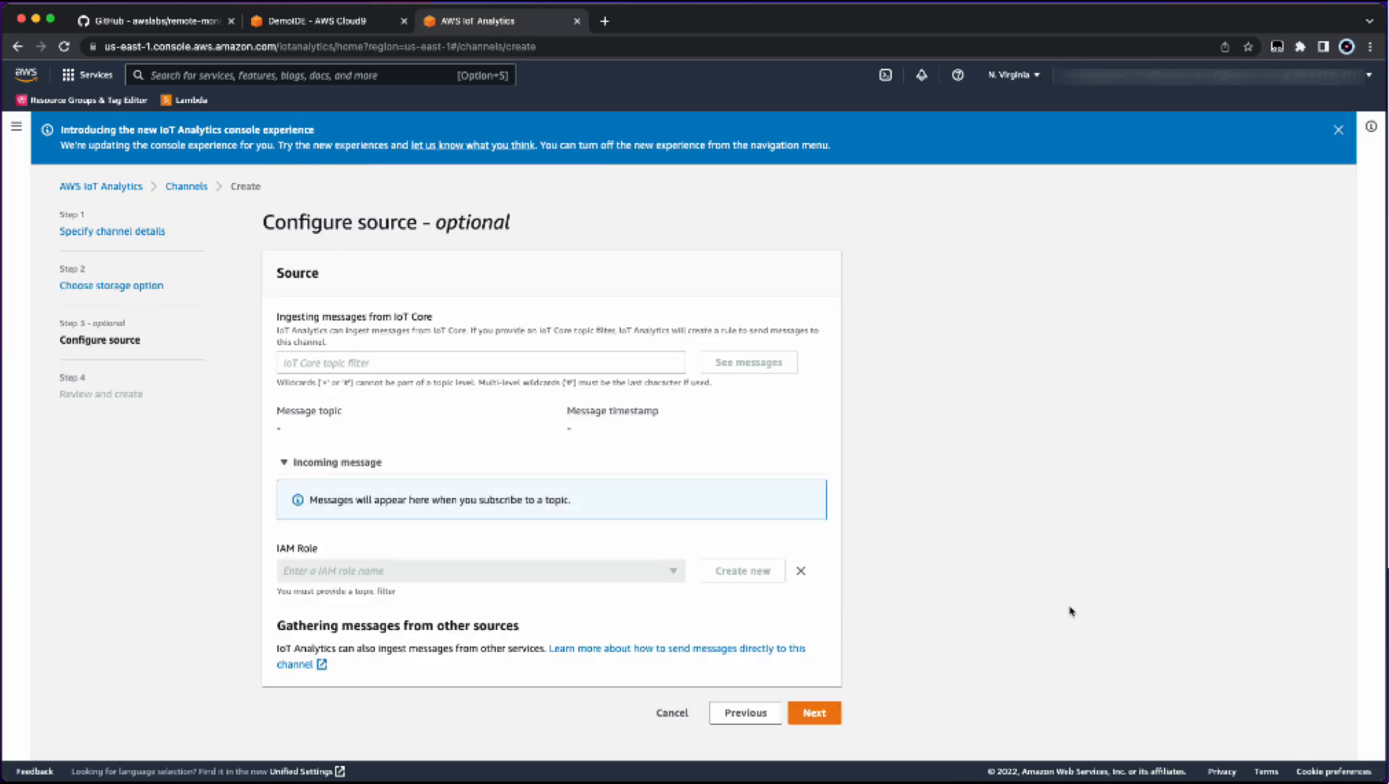
Set the channel's IoT Core topic filter to remote_monitoring/ and listen for incoming messages.
left_click(456, 361)
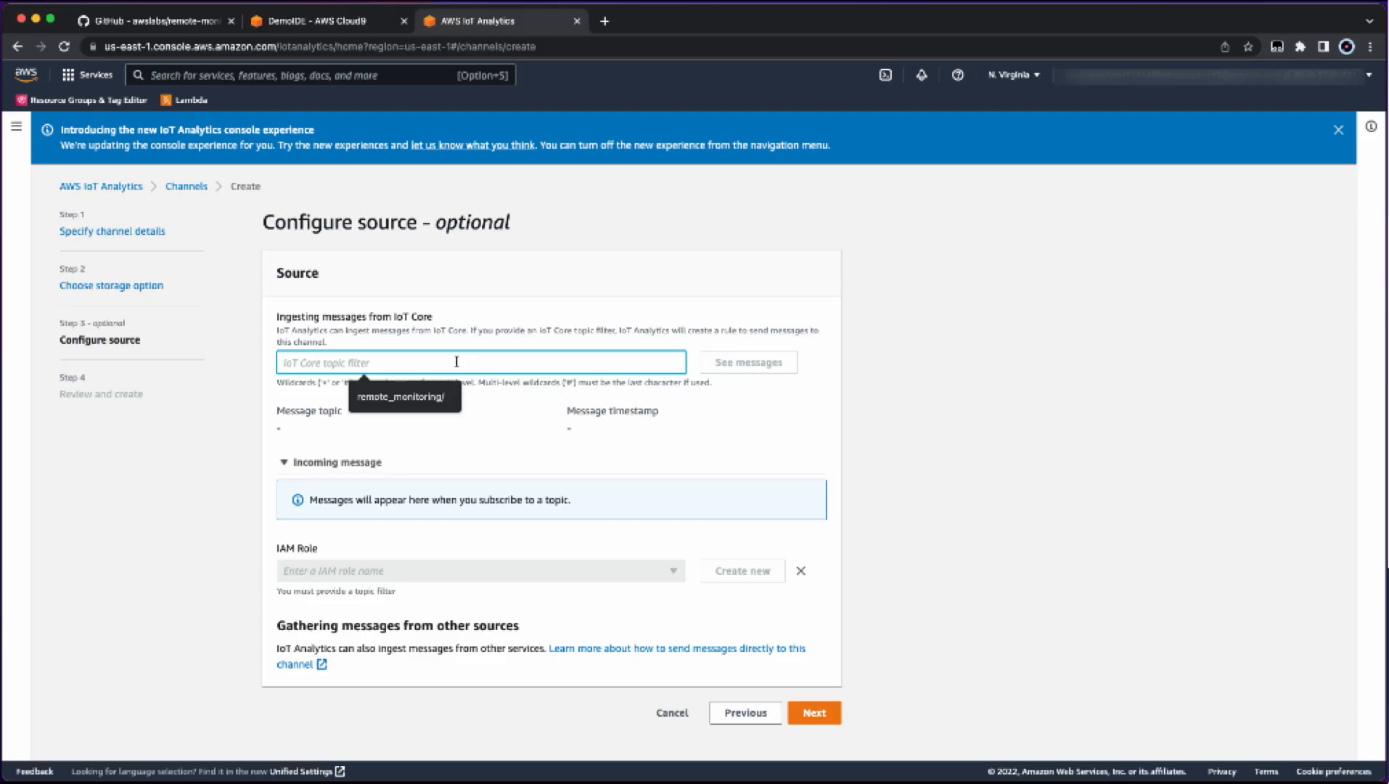
type("remote")
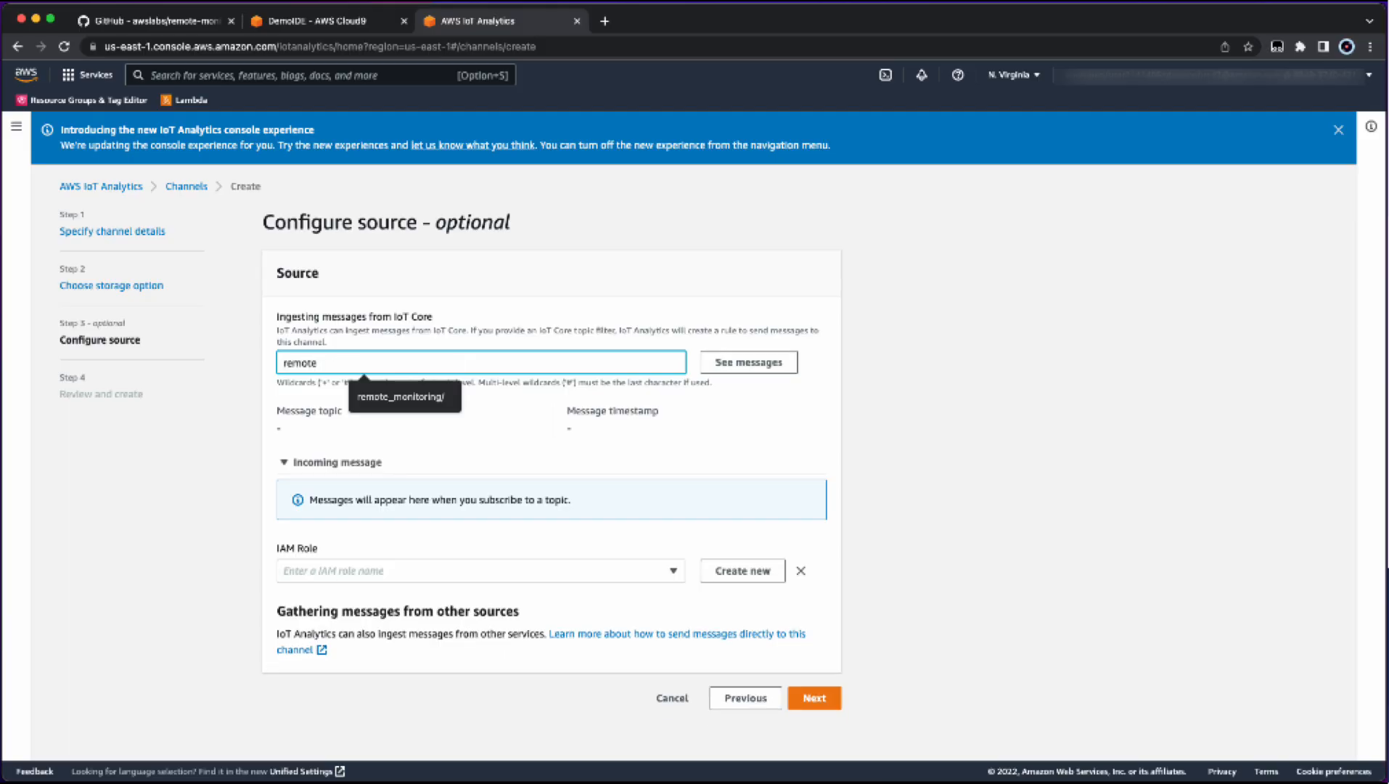
type("_monitoring/")
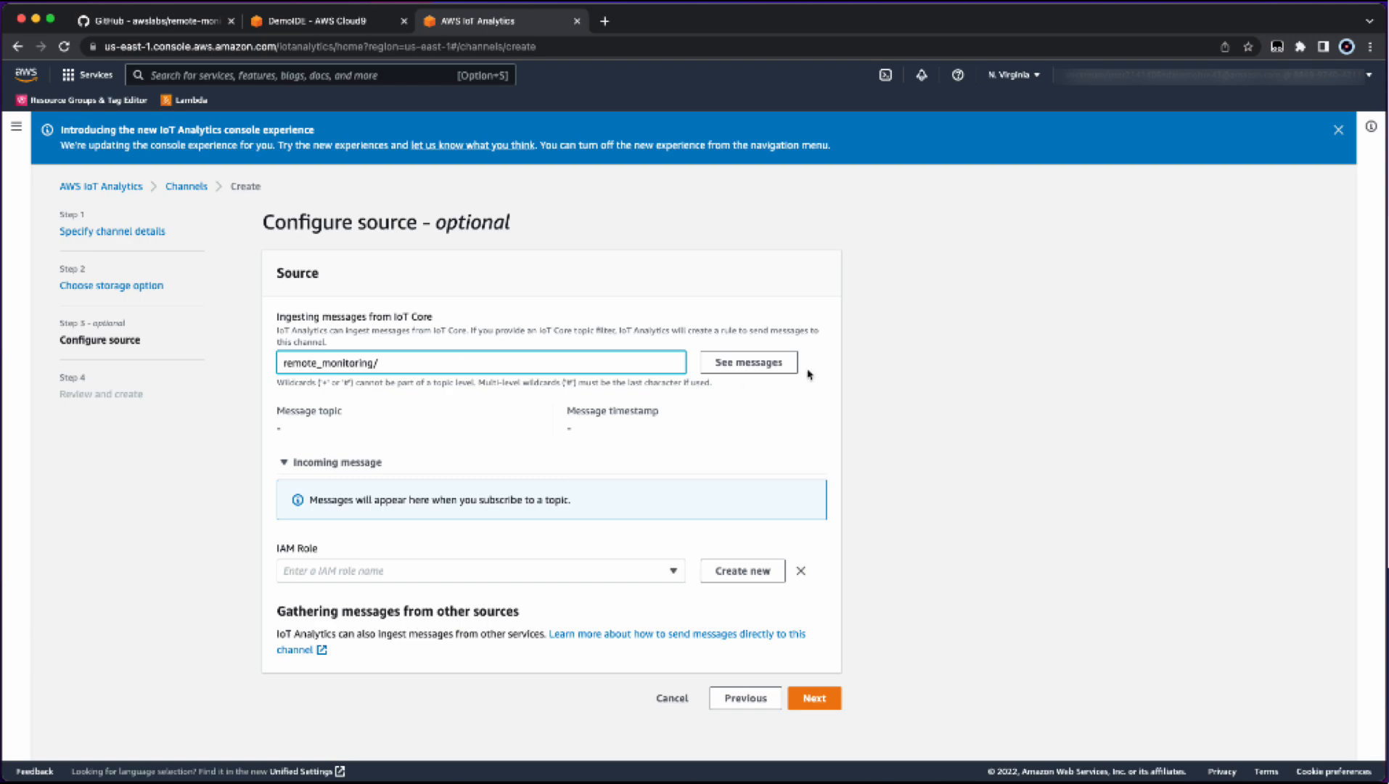
left_click(779, 369)
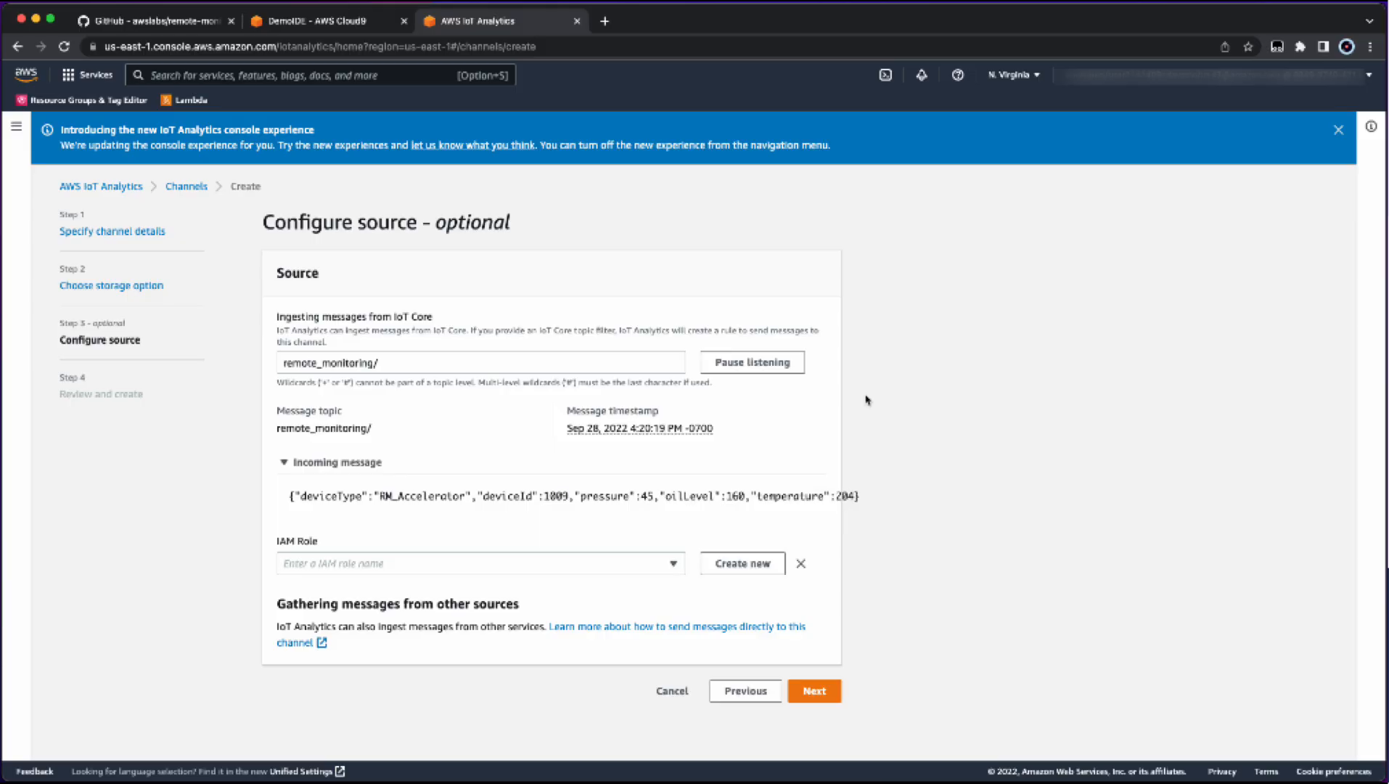
Assign IoTRole as the source's IAM role, review the settings and create the channel.
left_click(672, 565)
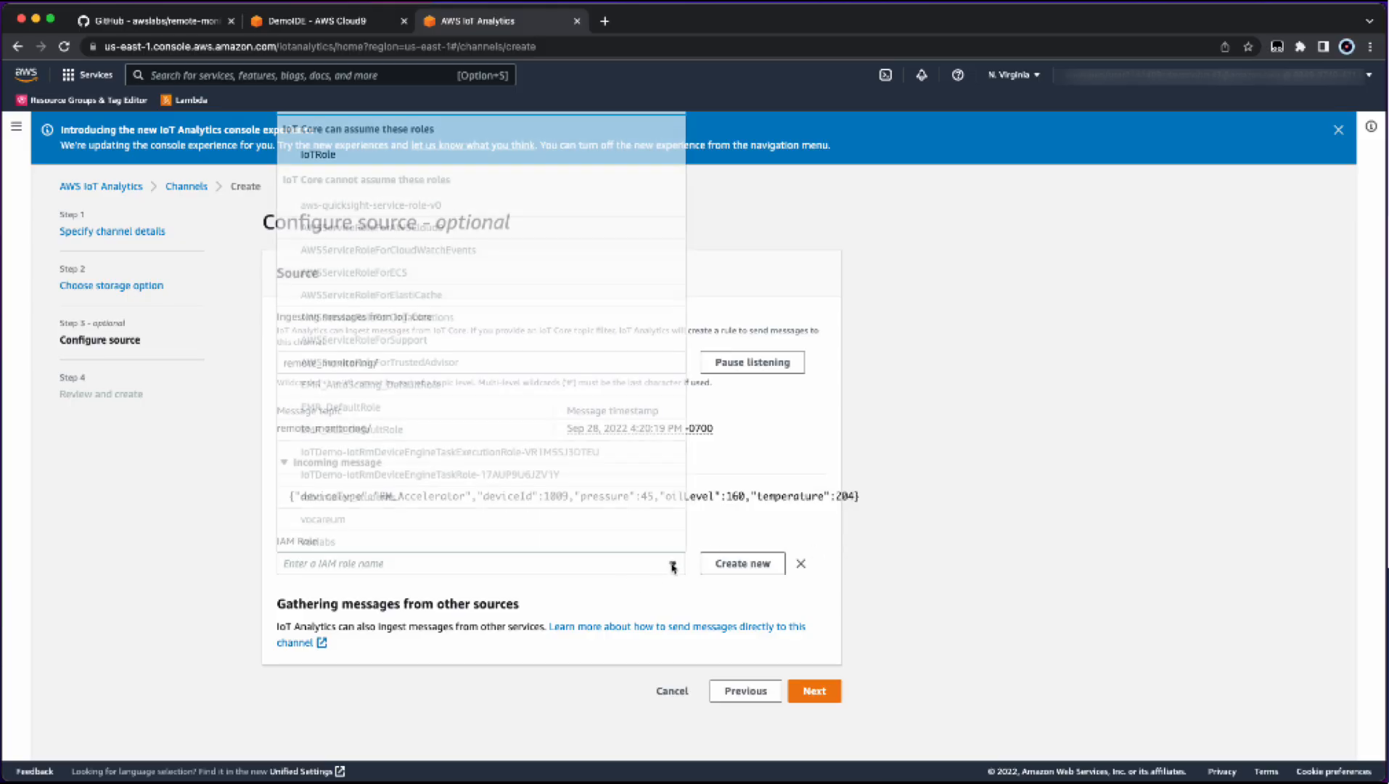
left_click(605, 156)
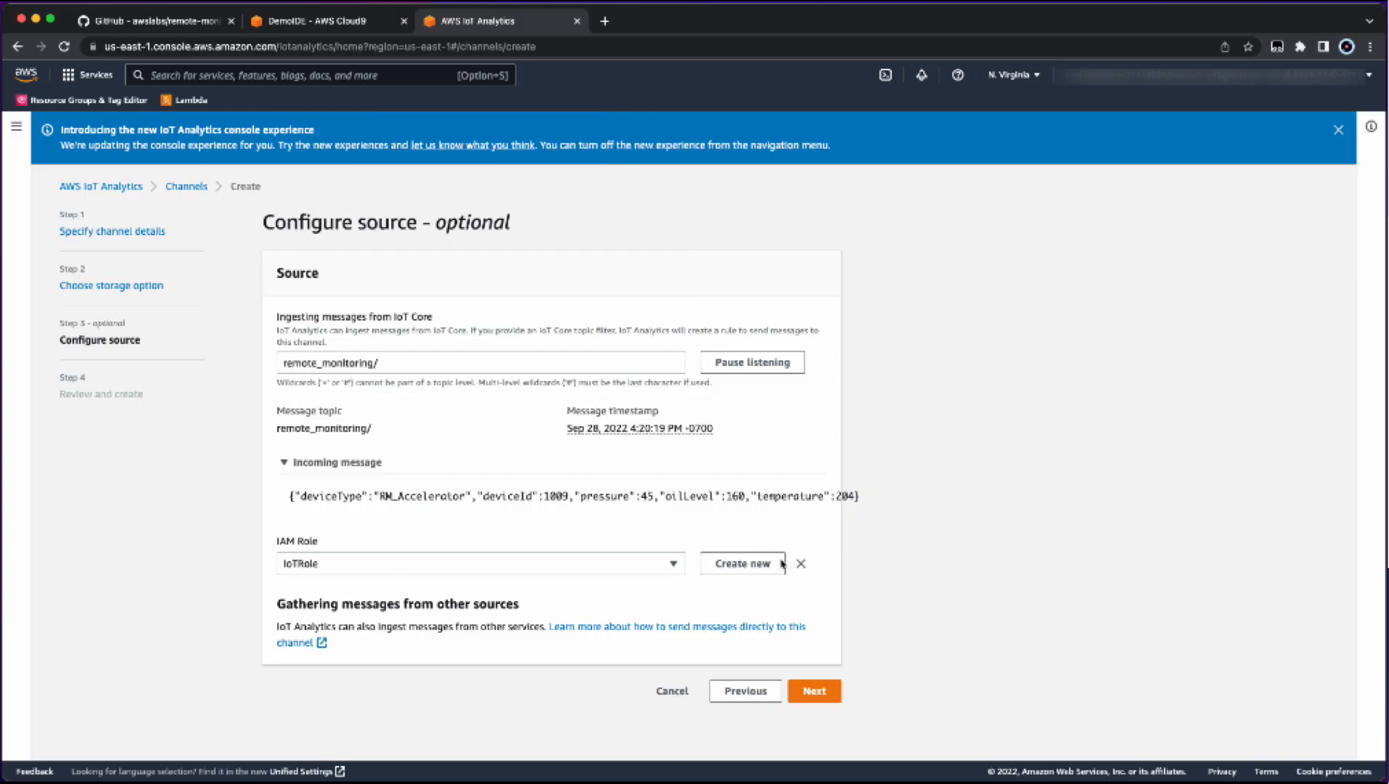
left_click(810, 693)
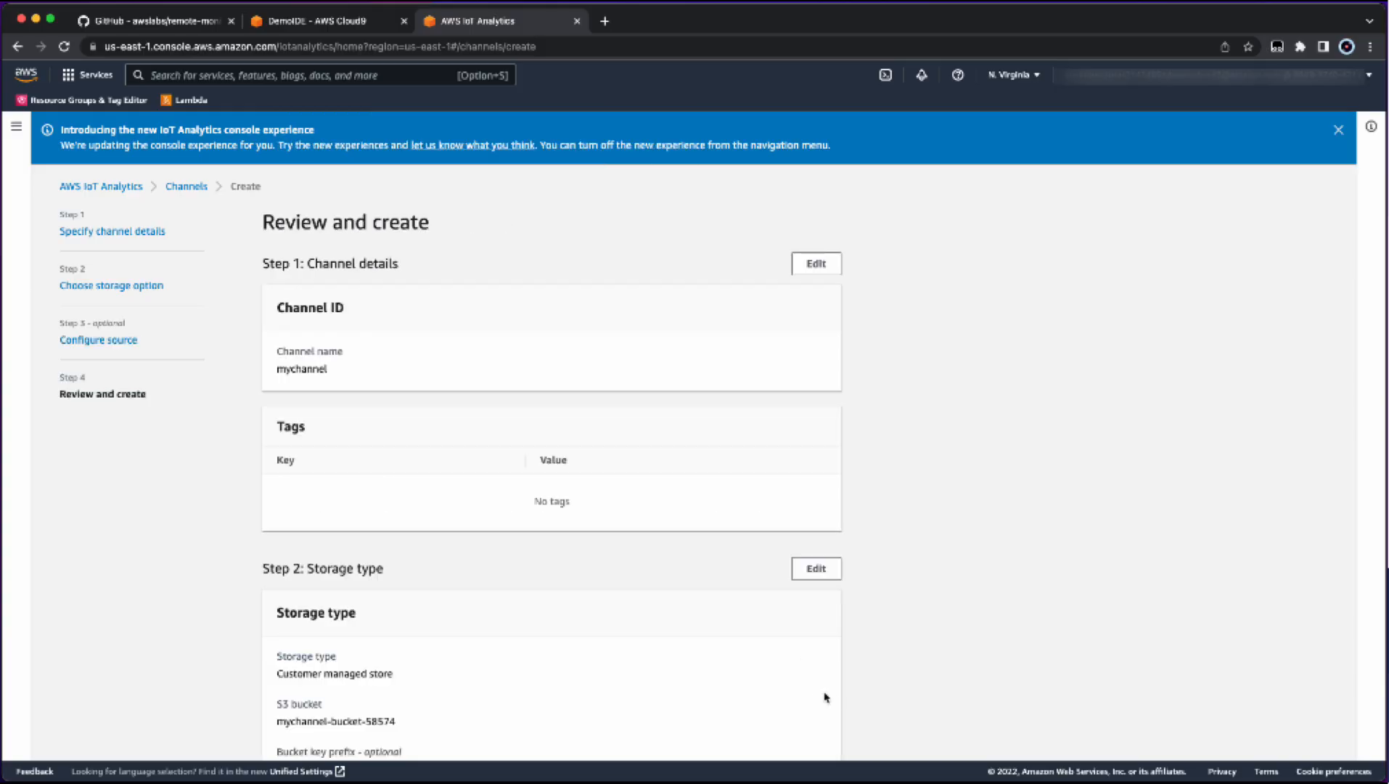
scroll(827, 698, "down", 3)
scroll(833, 699, "down", 3)
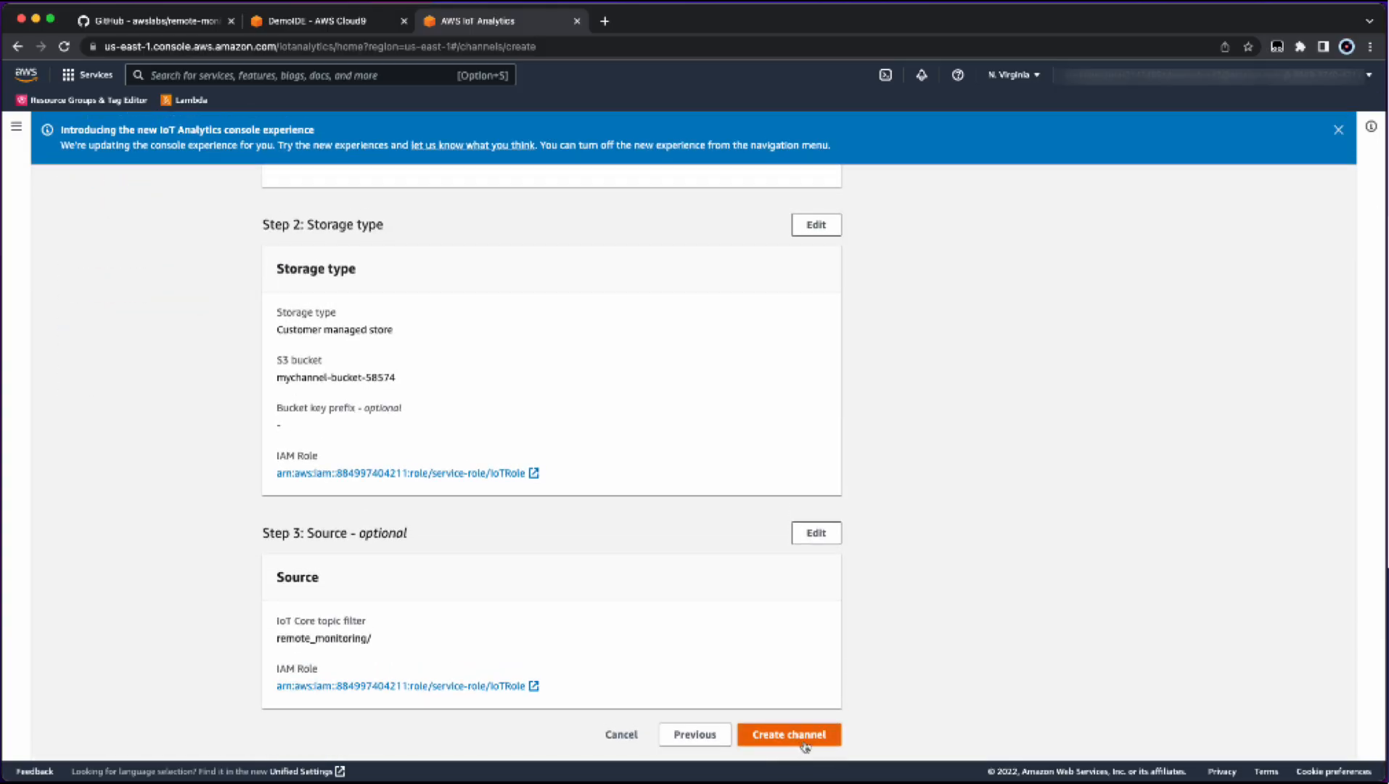
left_click(800, 737)
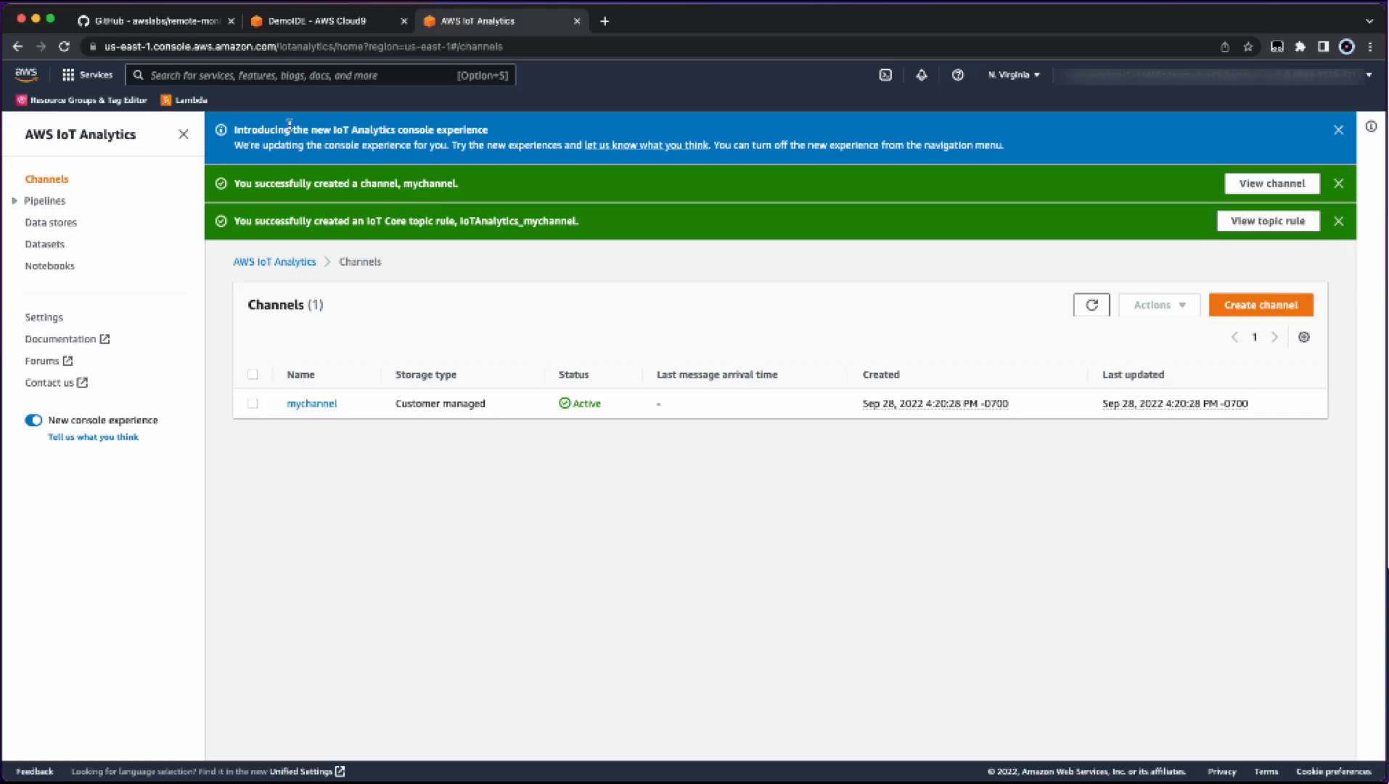
Search the AWS services for iot core and open IoT Core in a new browser tab.
left_click(320, 75)
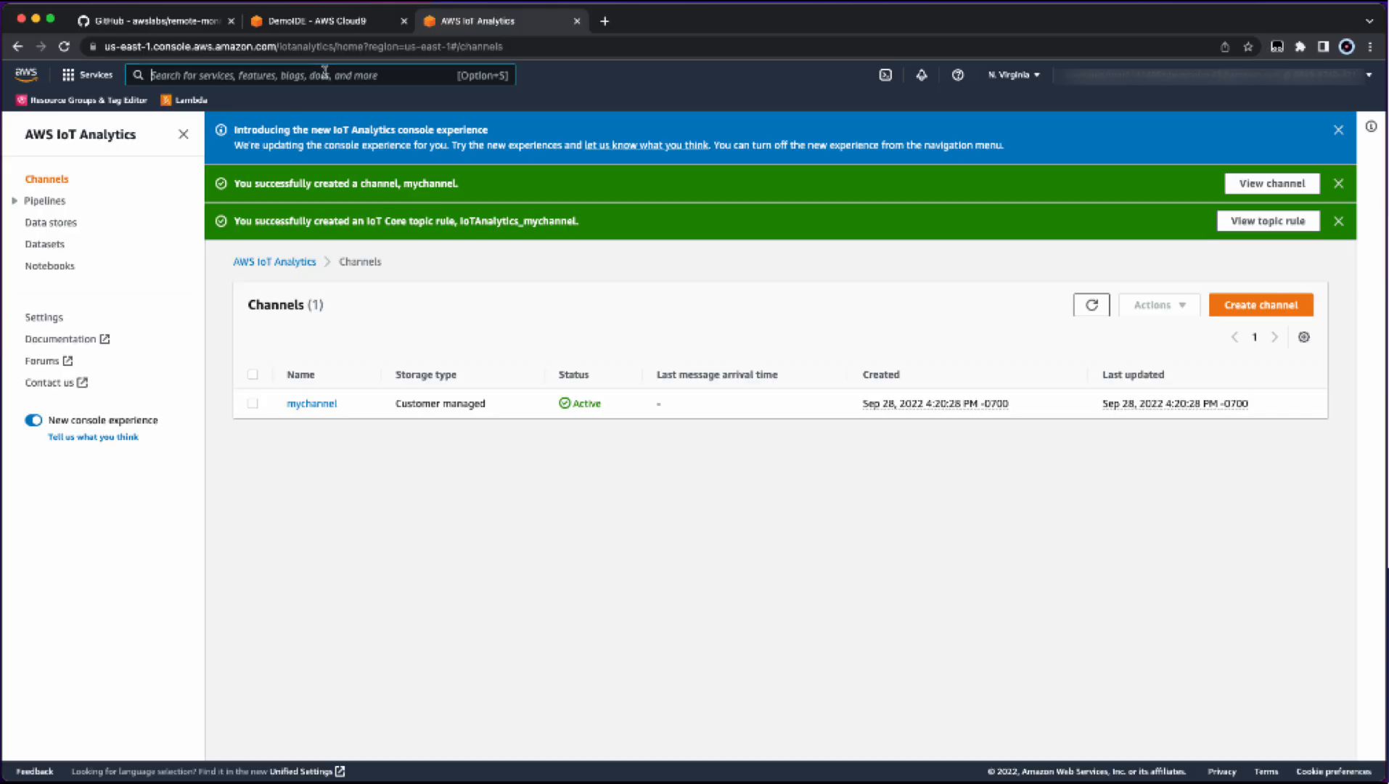
type("iot core")
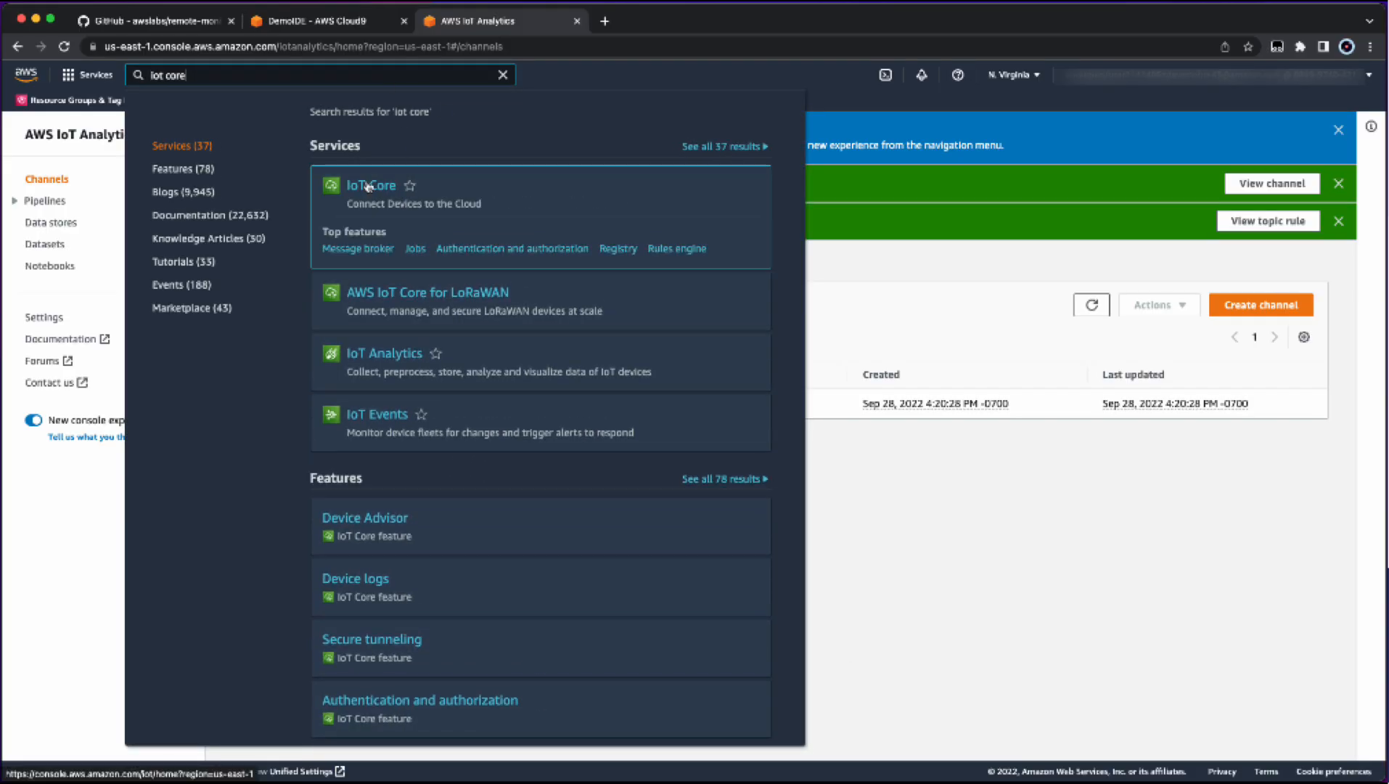
right_click(370, 184)
left_click(392, 190)
left_click(655, 22)
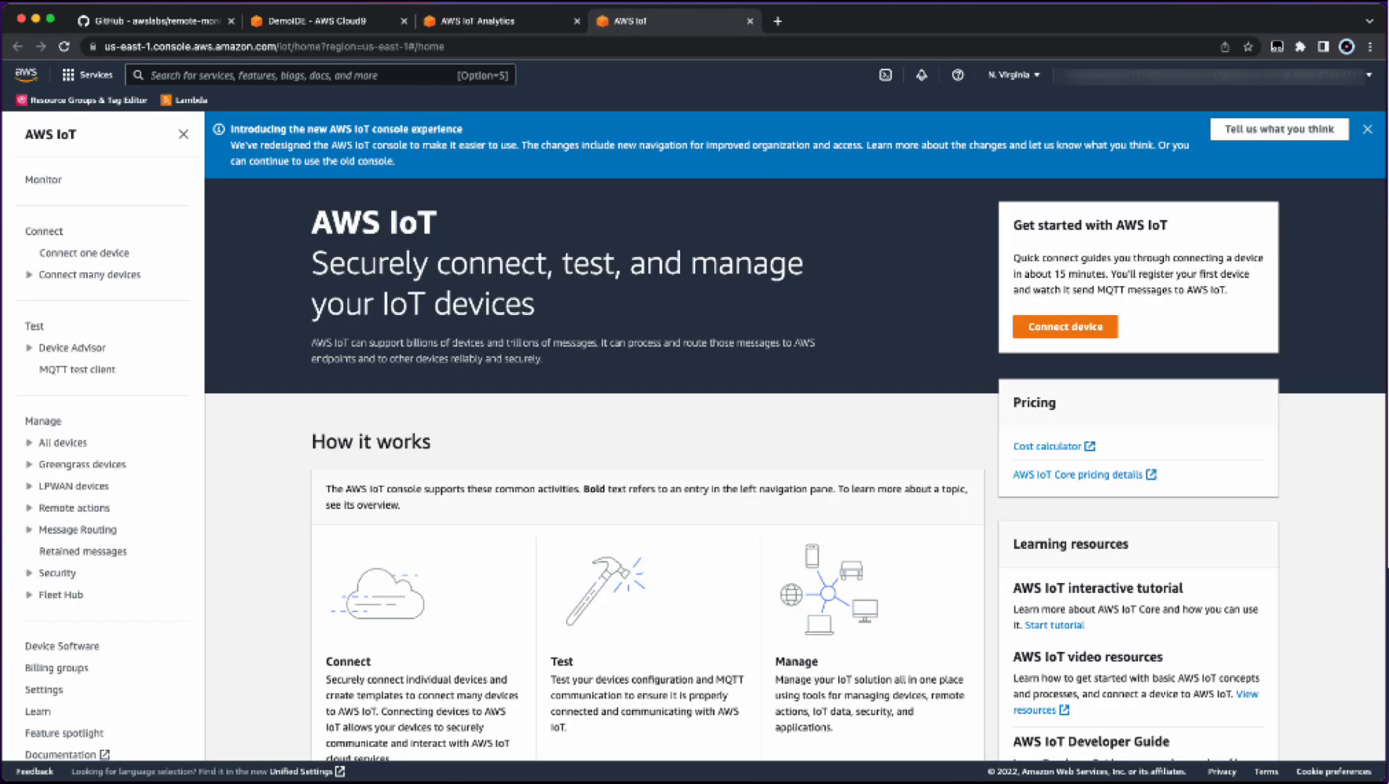
Open the IoTAnalytics_mychannel message routing rule to examine its topic, SQL statement and action.
left_click(29, 530)
left_click(66, 553)
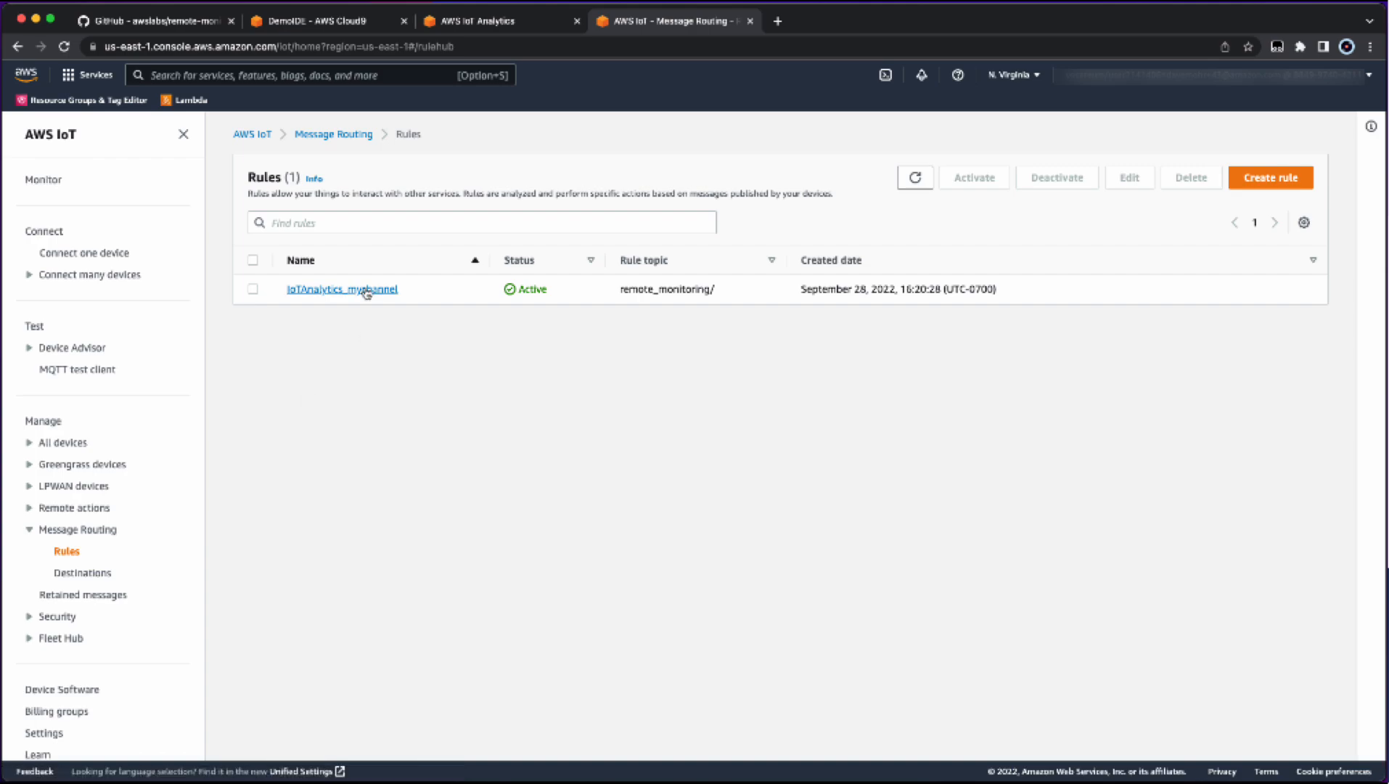
left_click(366, 291)
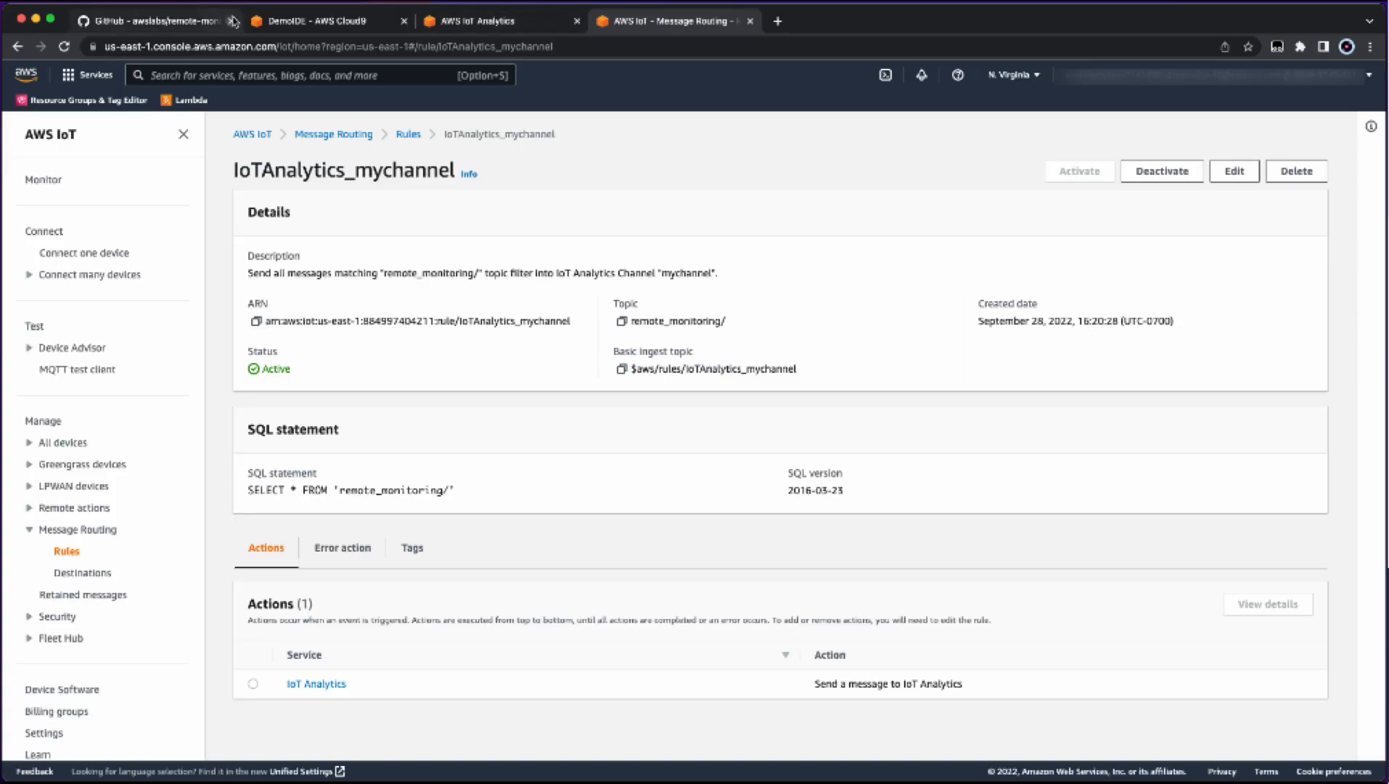
Close the GitHub page, return to the IoT Analytics console and start creating a data store.
middle_click(304, 23)
left_click(305, 23)
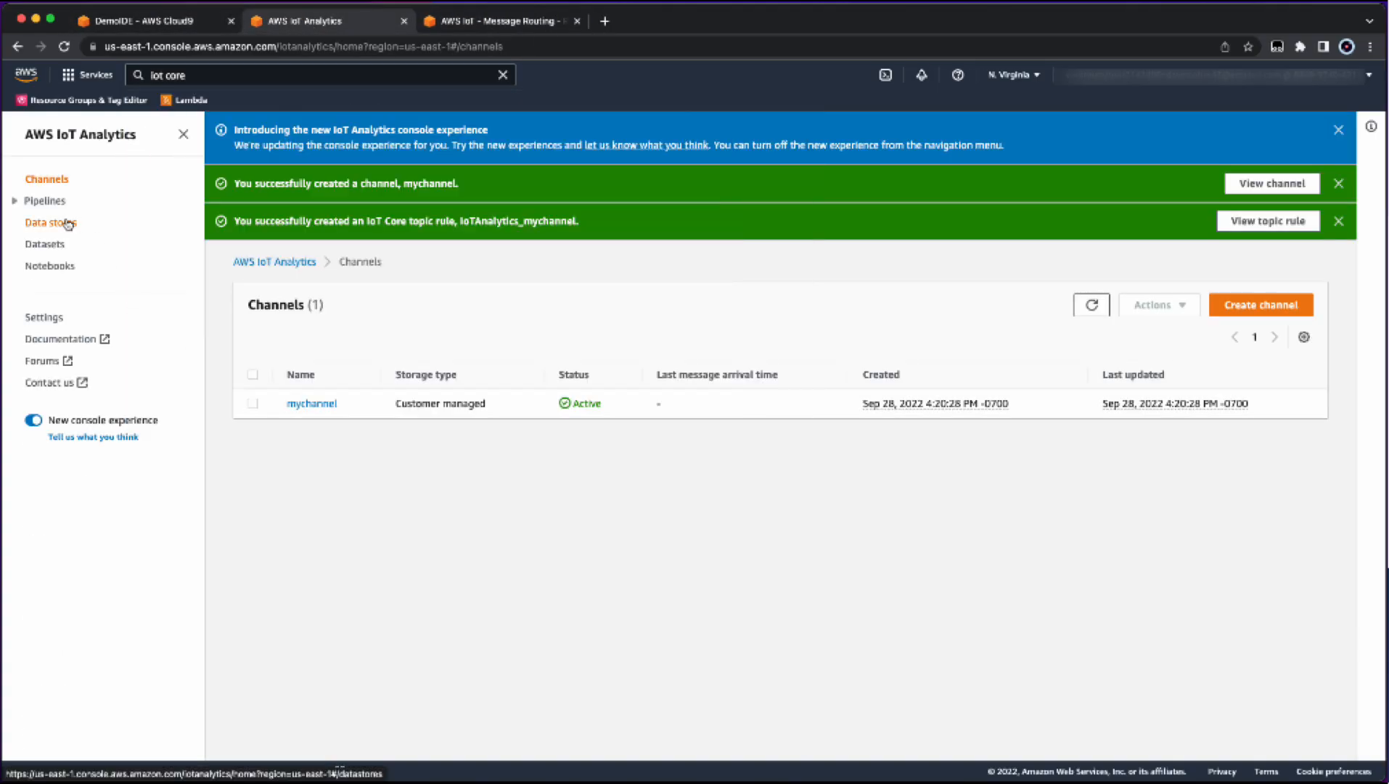
left_click(67, 224)
left_click(1256, 305)
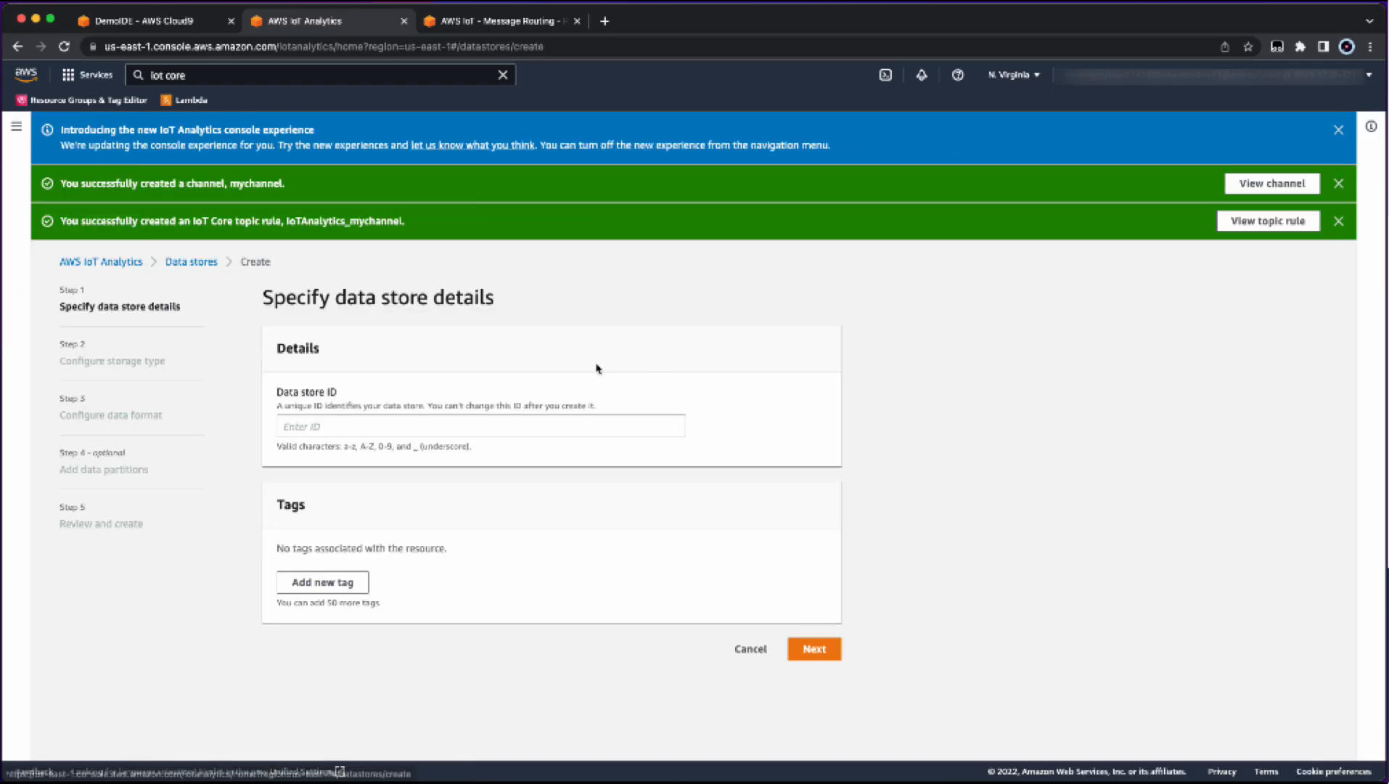
Dismiss the notification banners and name the data store mydatastore.
left_click(1339, 220)
left_click(1338, 183)
left_click(1338, 130)
left_click(479, 298)
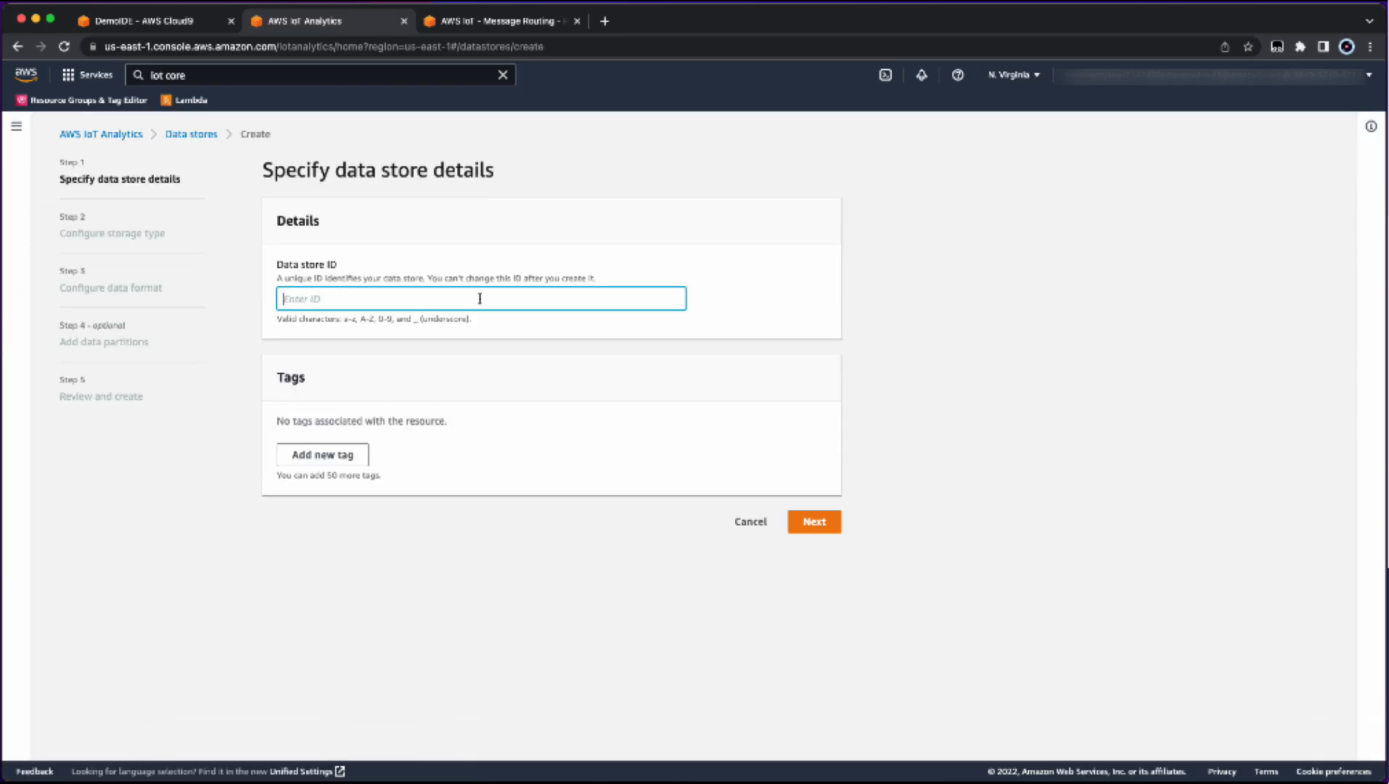
type("mydatastore")
left_click(799, 521)
Select service managed storage for the data store and keep processed data for a specified period of 3 days.
left_click(383, 340)
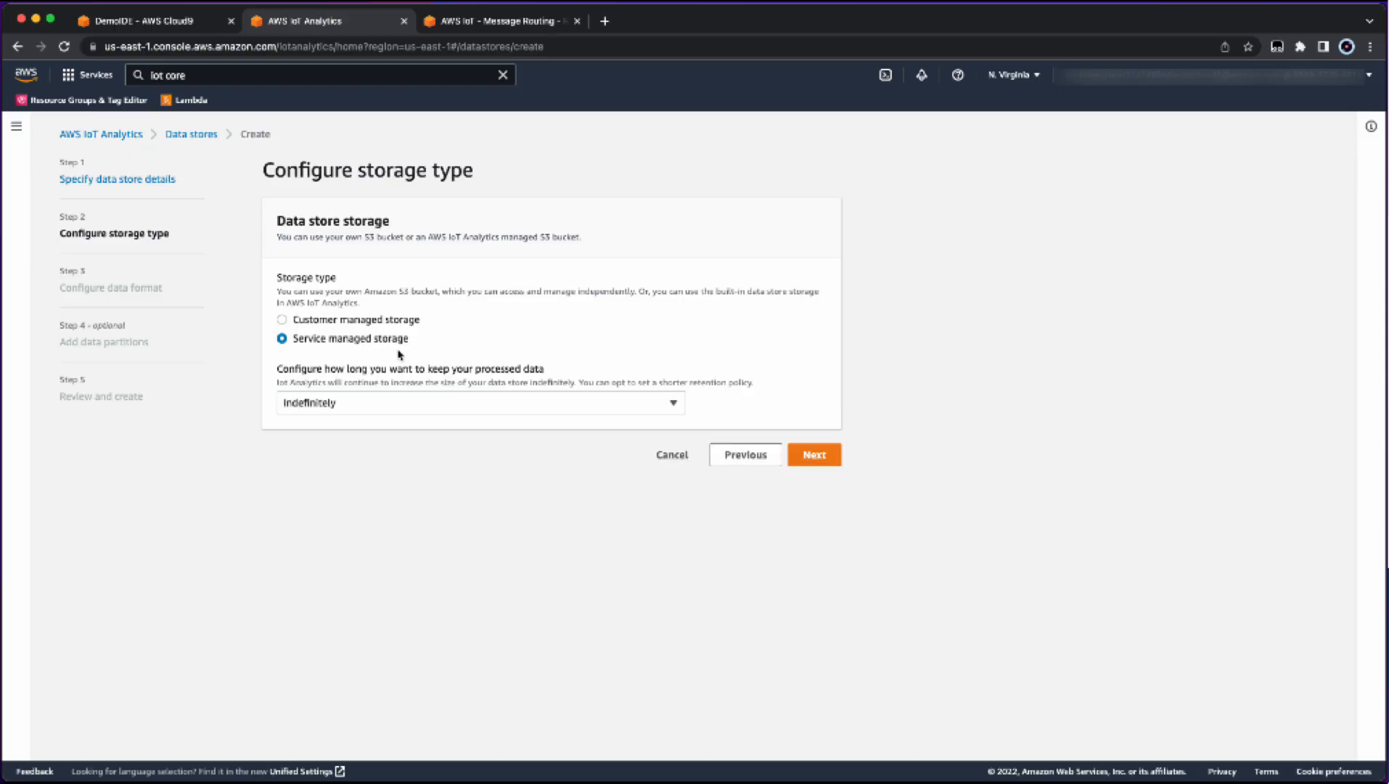
left_click(596, 404)
left_click(567, 450)
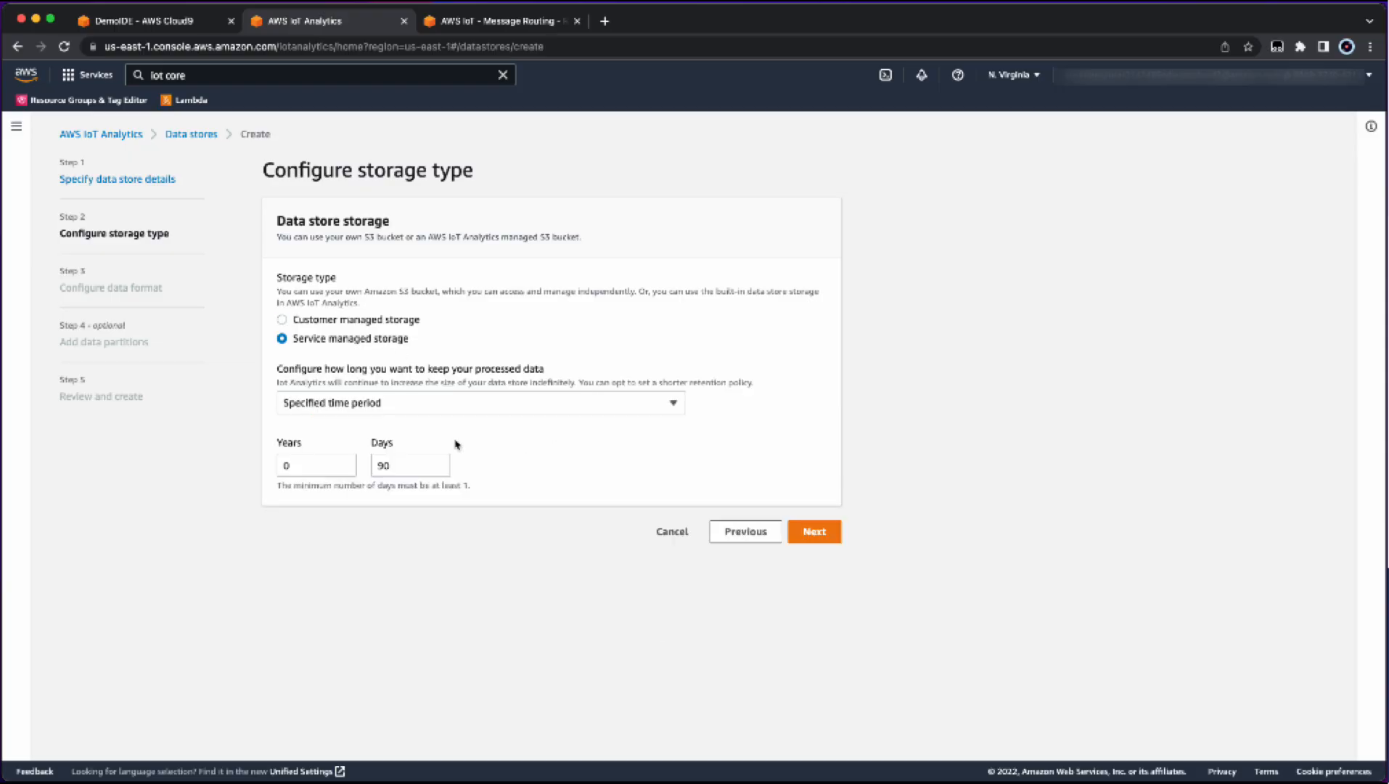
double_click(383, 465)
type("5")
left_click(831, 537)
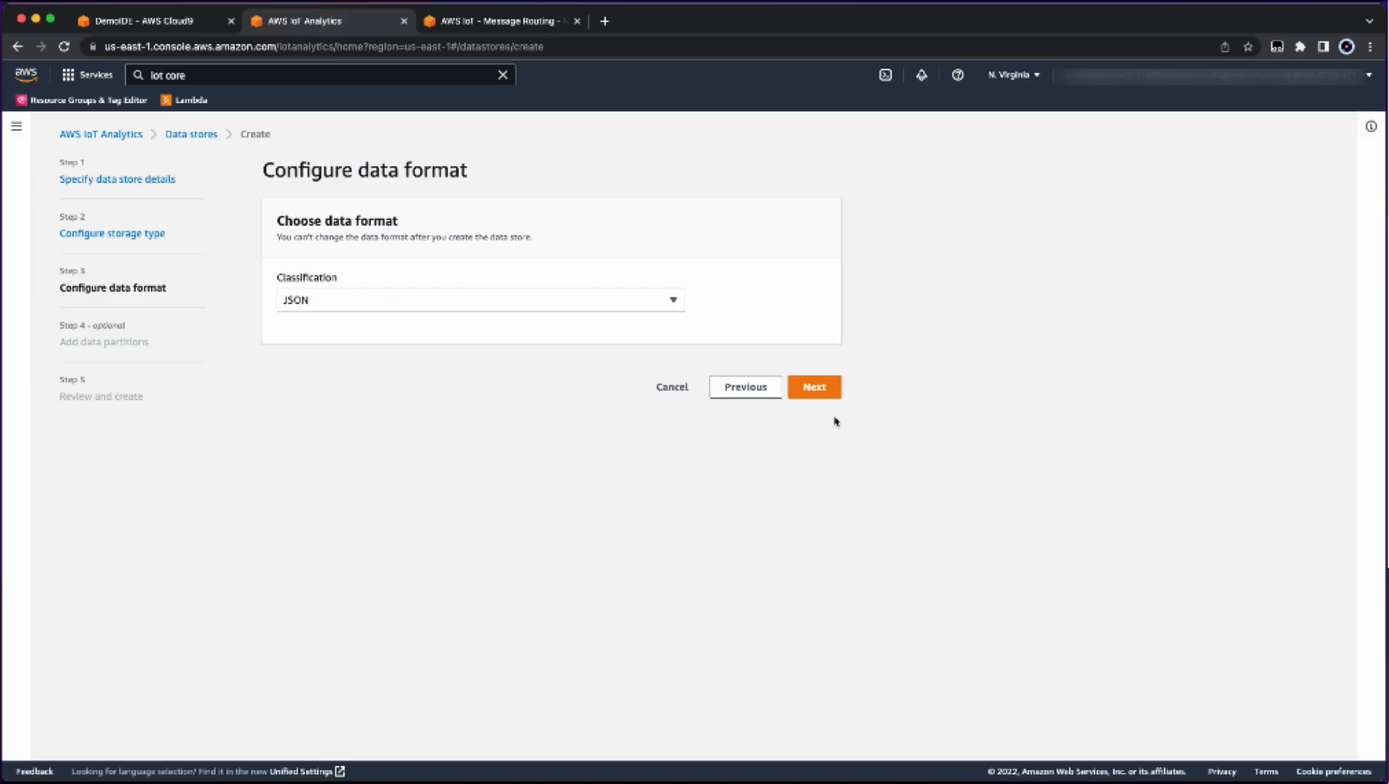
Keep the JSON data format, leave custom partitions disabled, and create the data store after reviewing its settings.
left_click(819, 395)
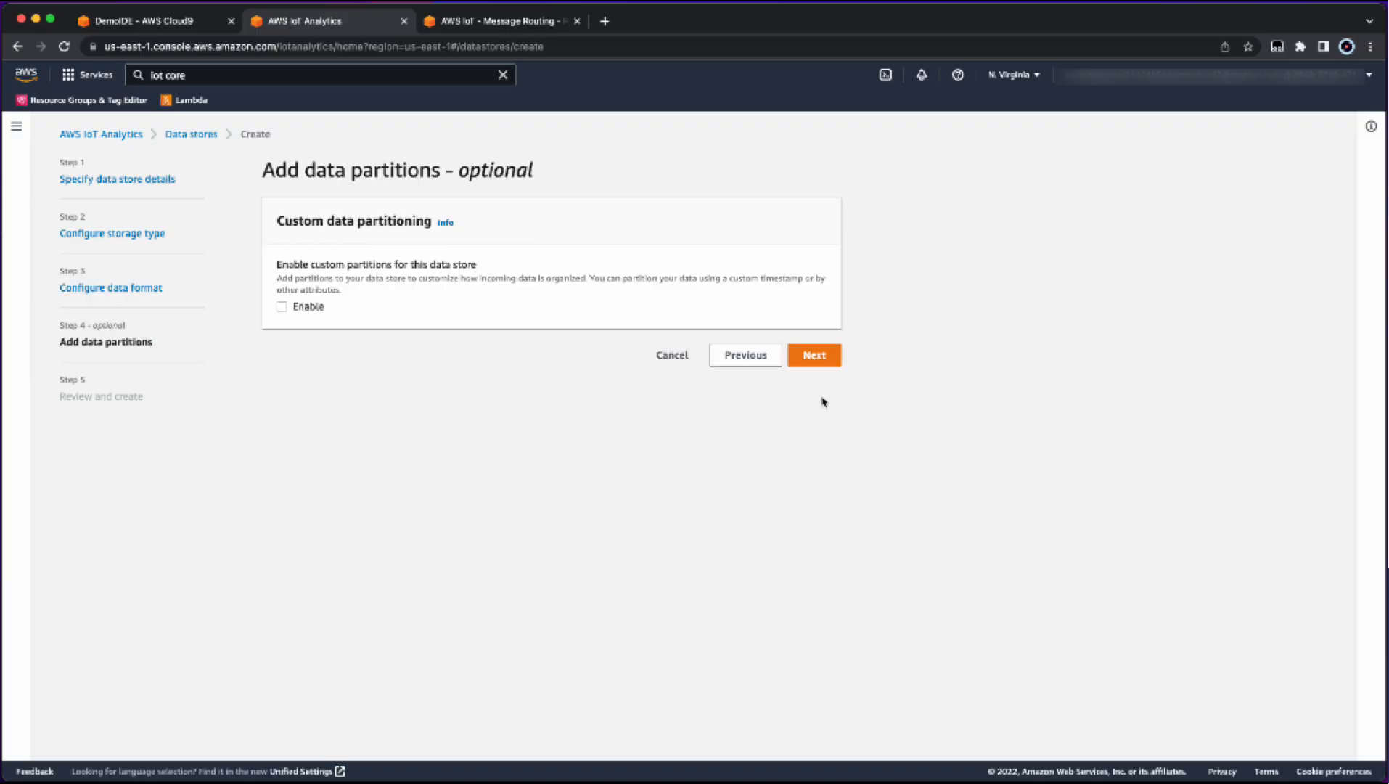
left_click(824, 360)
scroll(892, 576, "down", 5)
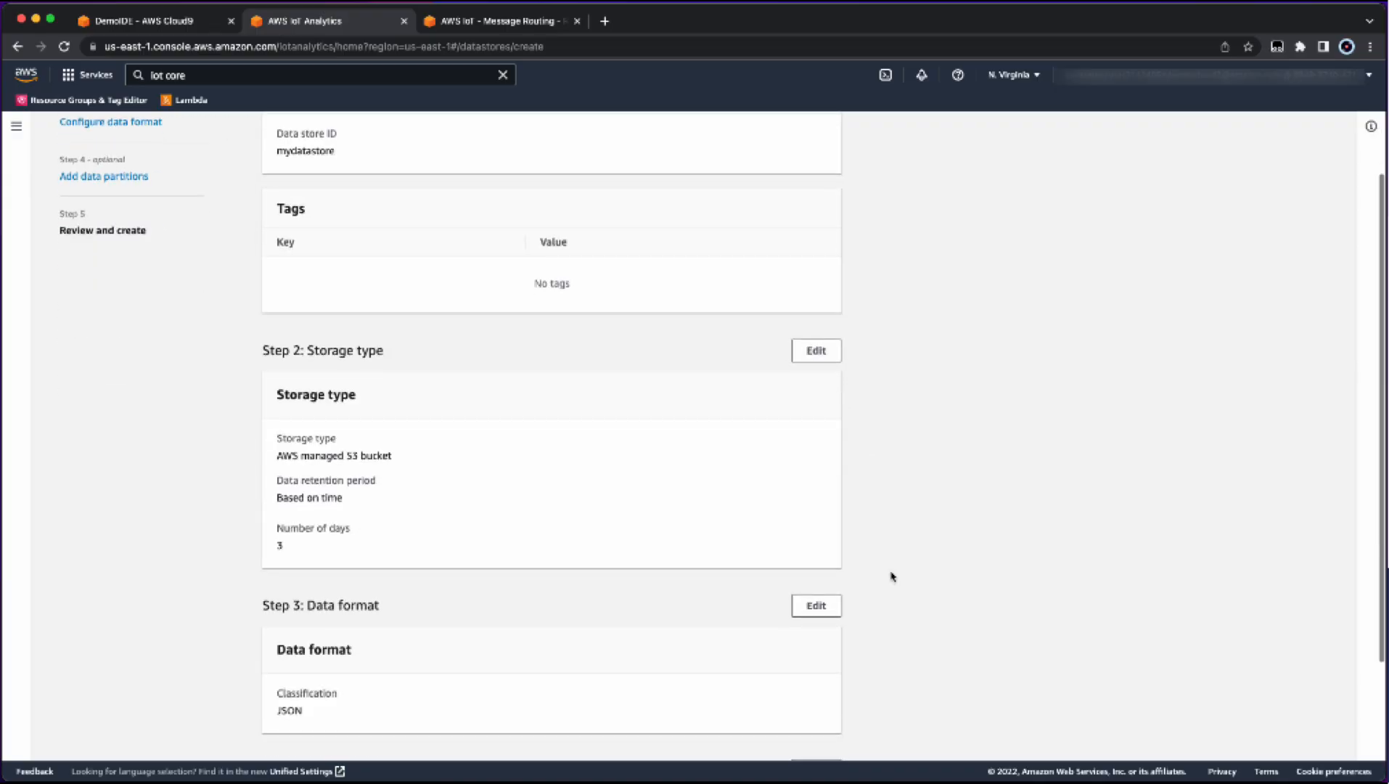
left_click(808, 738)
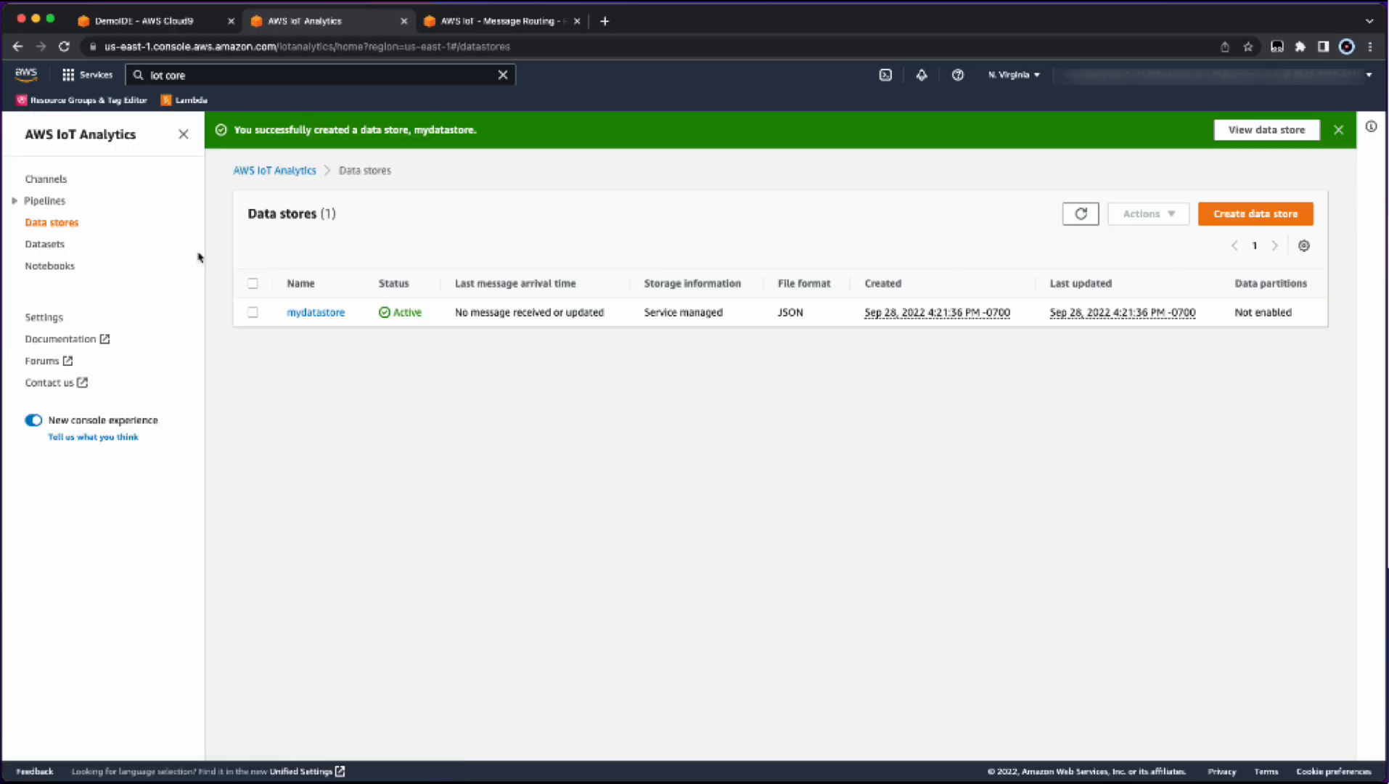
Start a new pipeline named mypipeline with mychannel as its source and mydatastore as its output.
left_click(47, 205)
left_click(1270, 214)
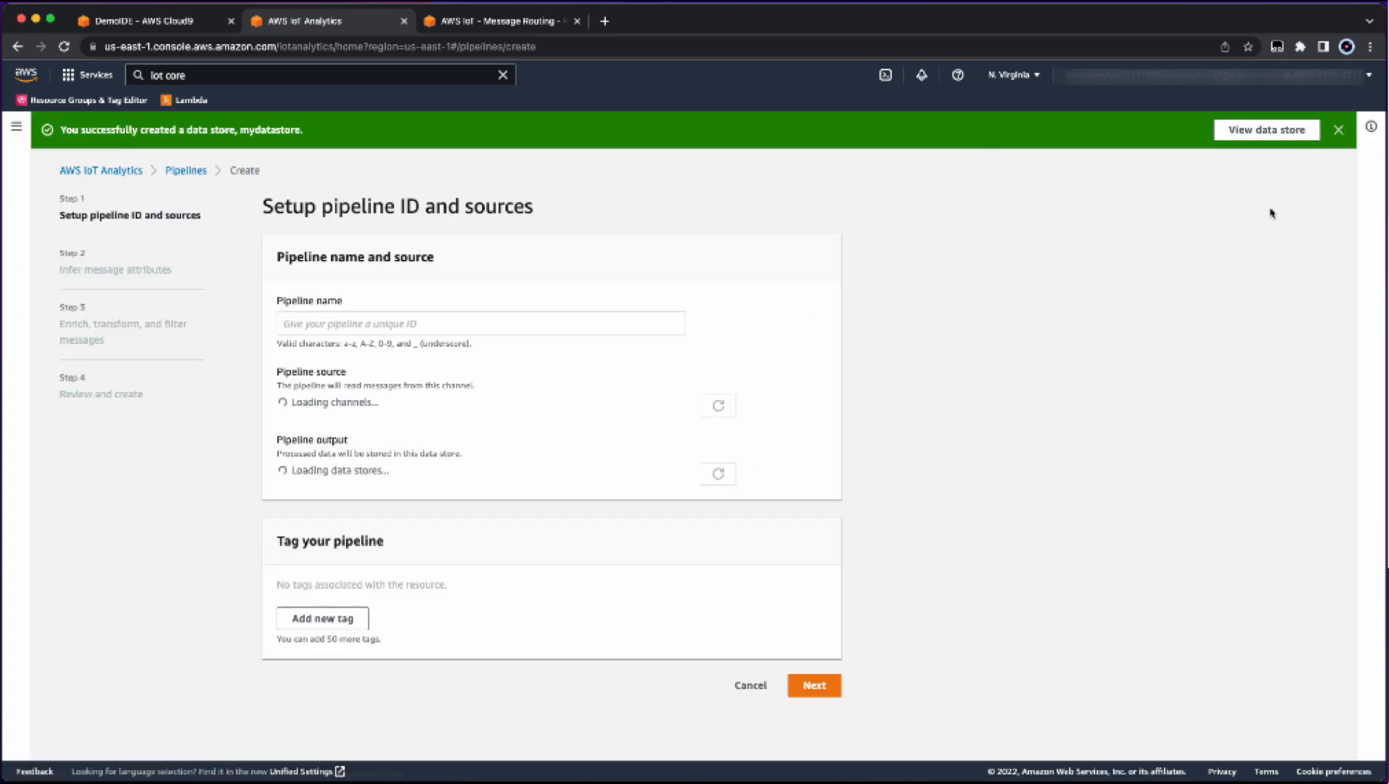
left_click(472, 323)
type("my")
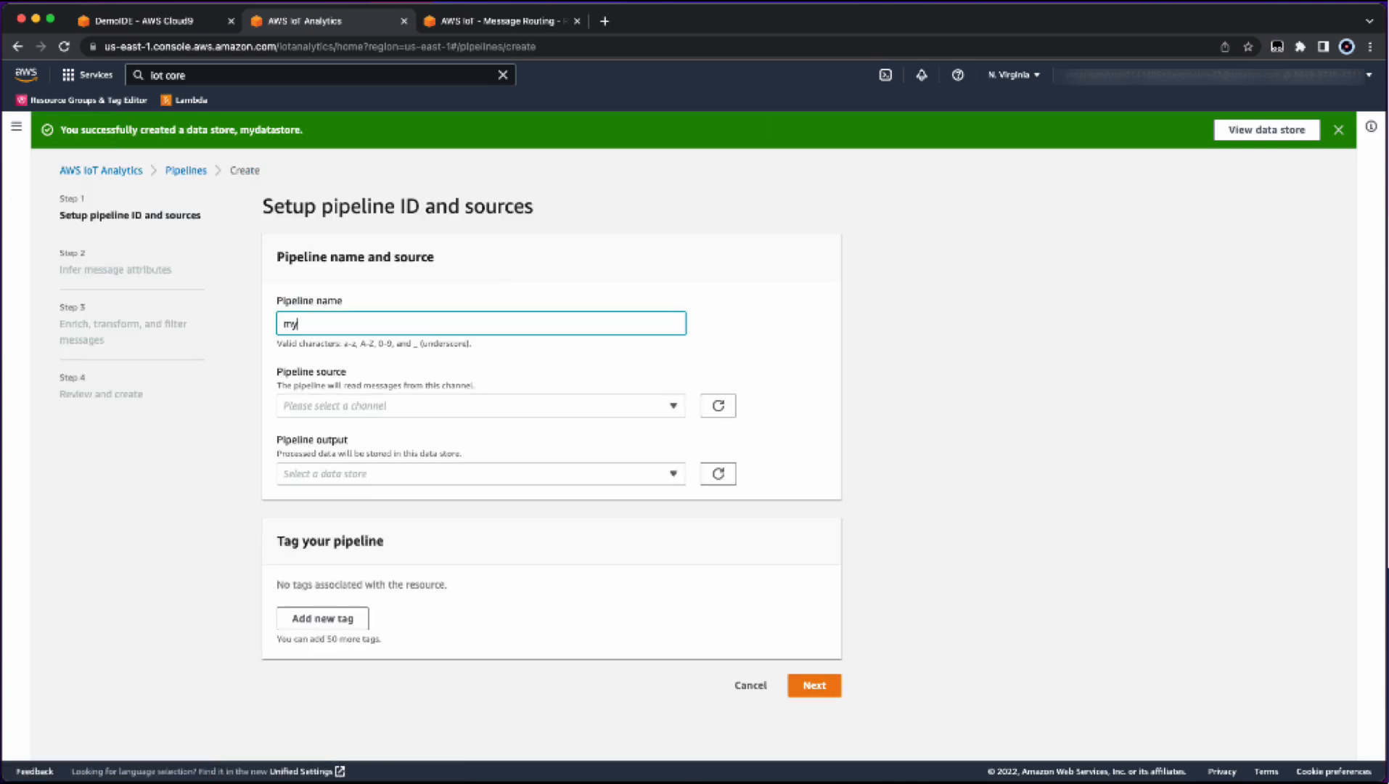
type("pipeline")
left_click(665, 408)
left_click(616, 454)
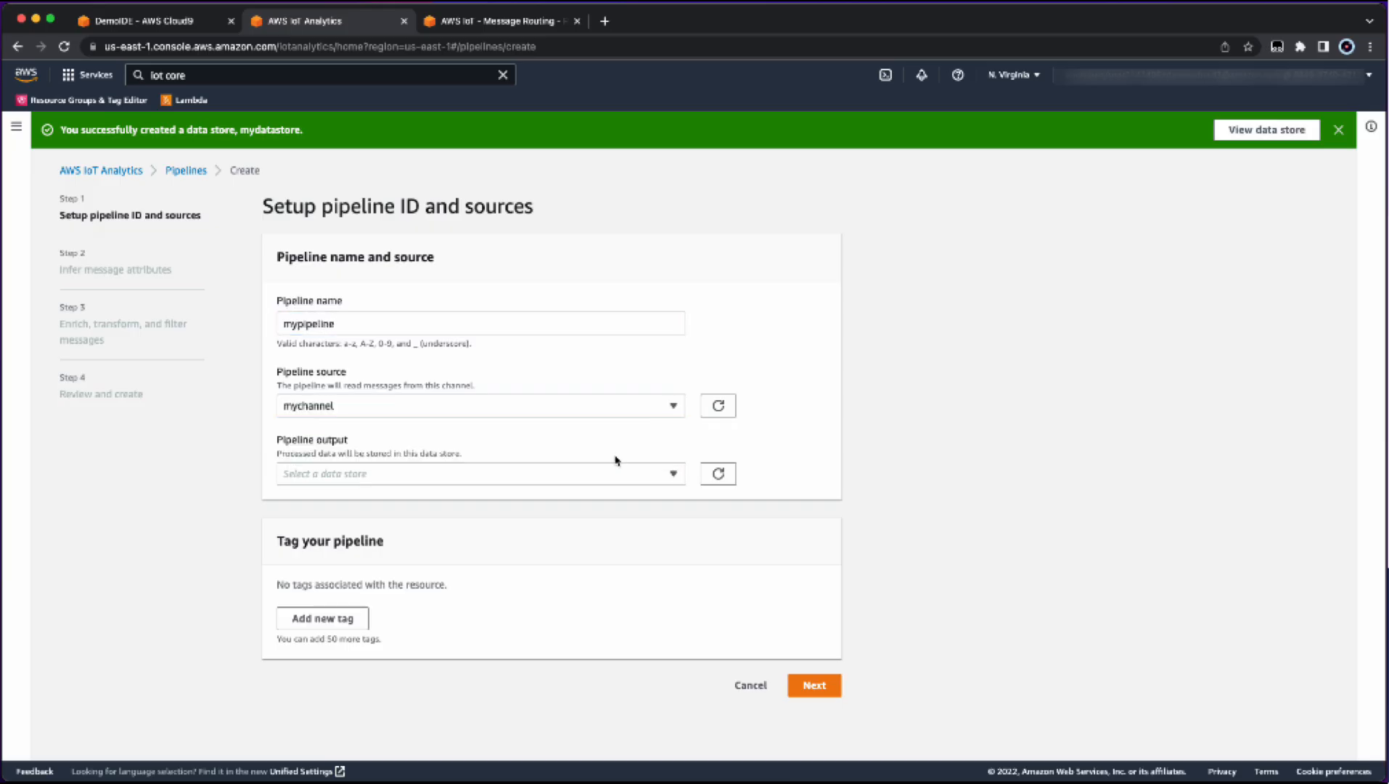
left_click(628, 482)
left_click(611, 532)
left_click(813, 693)
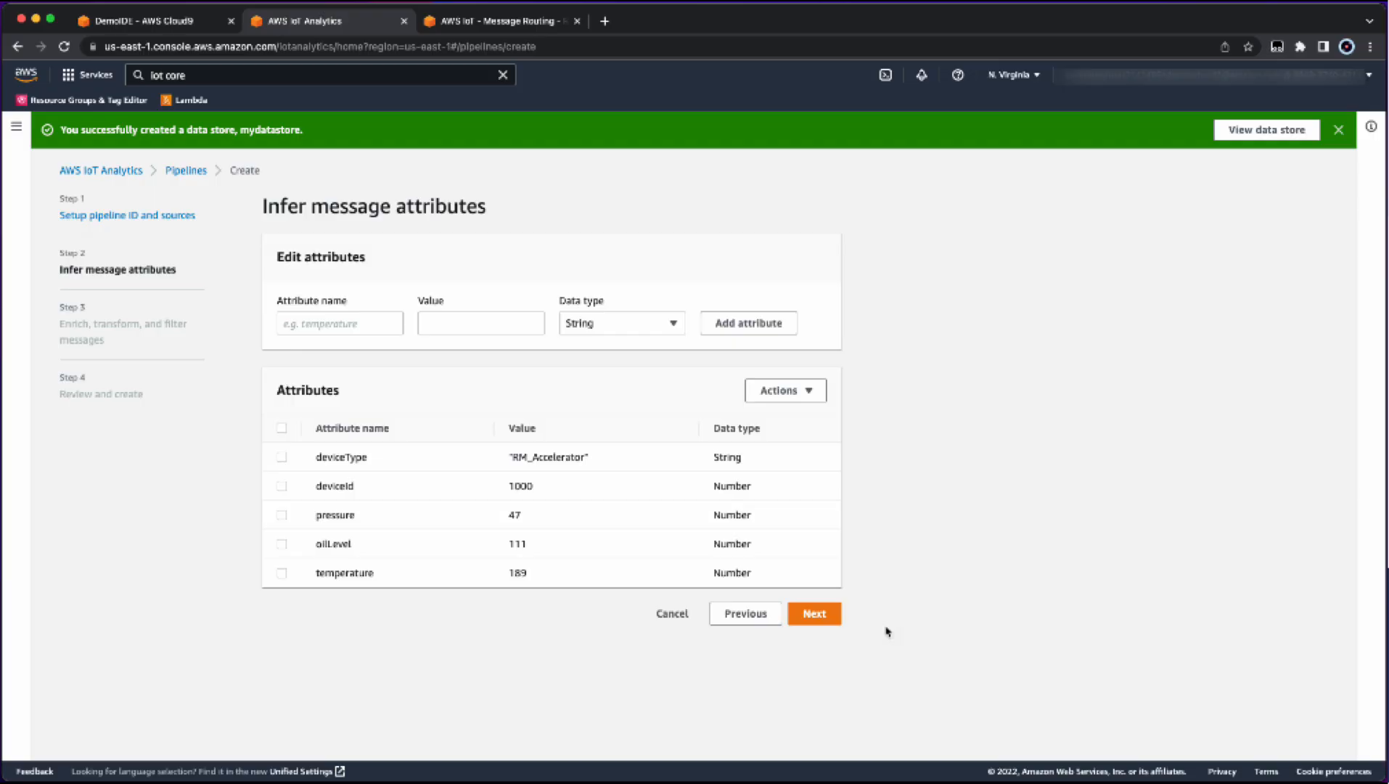
Accept the inferred message attributes, look through the available pipeline activities and create the pipeline without any activity.
left_click(816, 618)
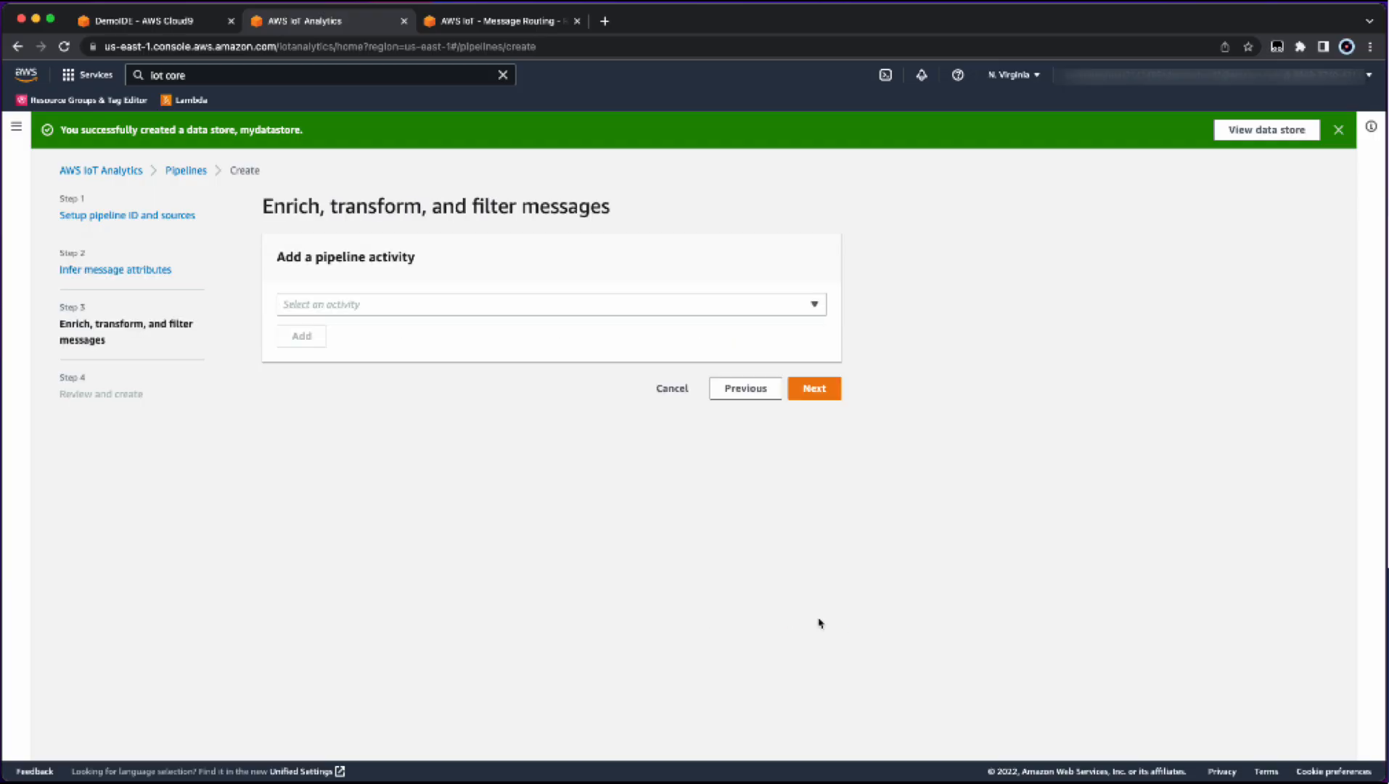
left_click(815, 305)
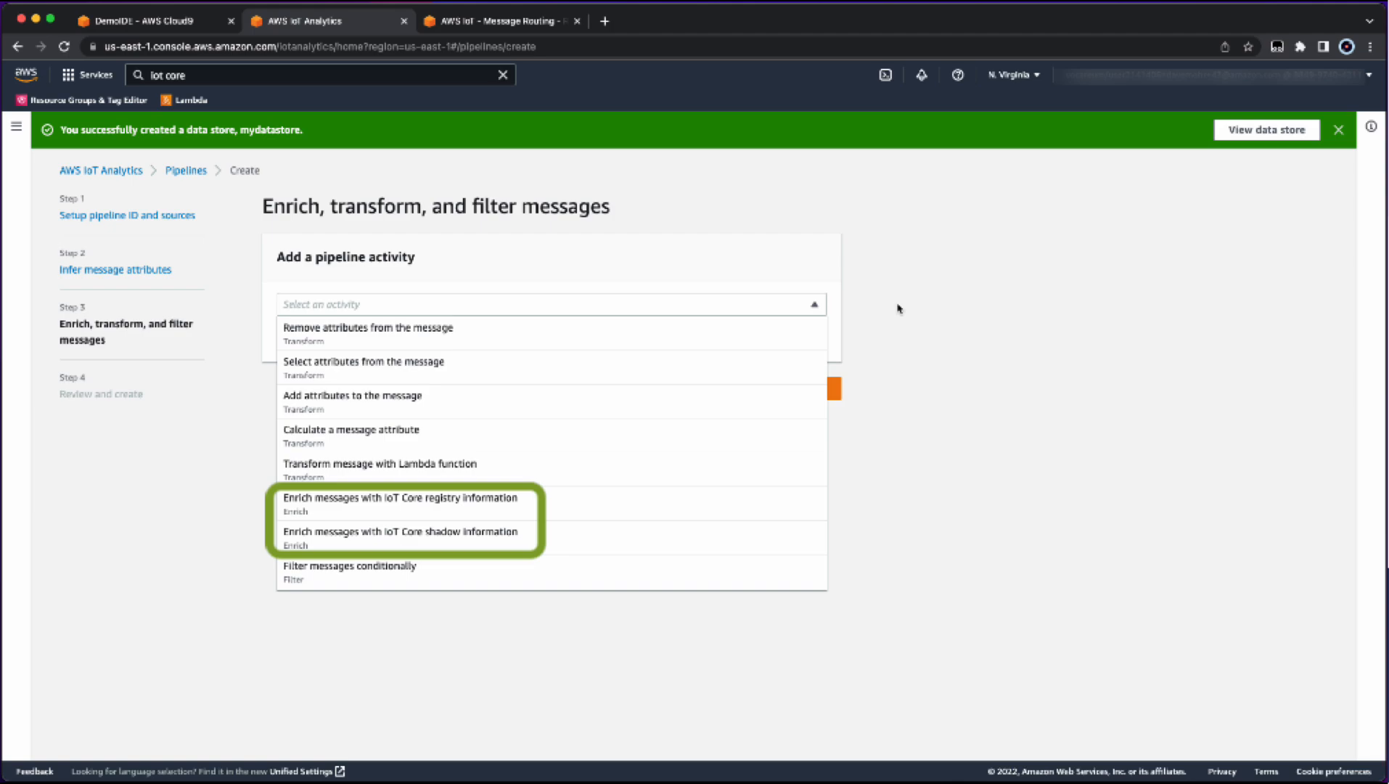
left_click(817, 308)
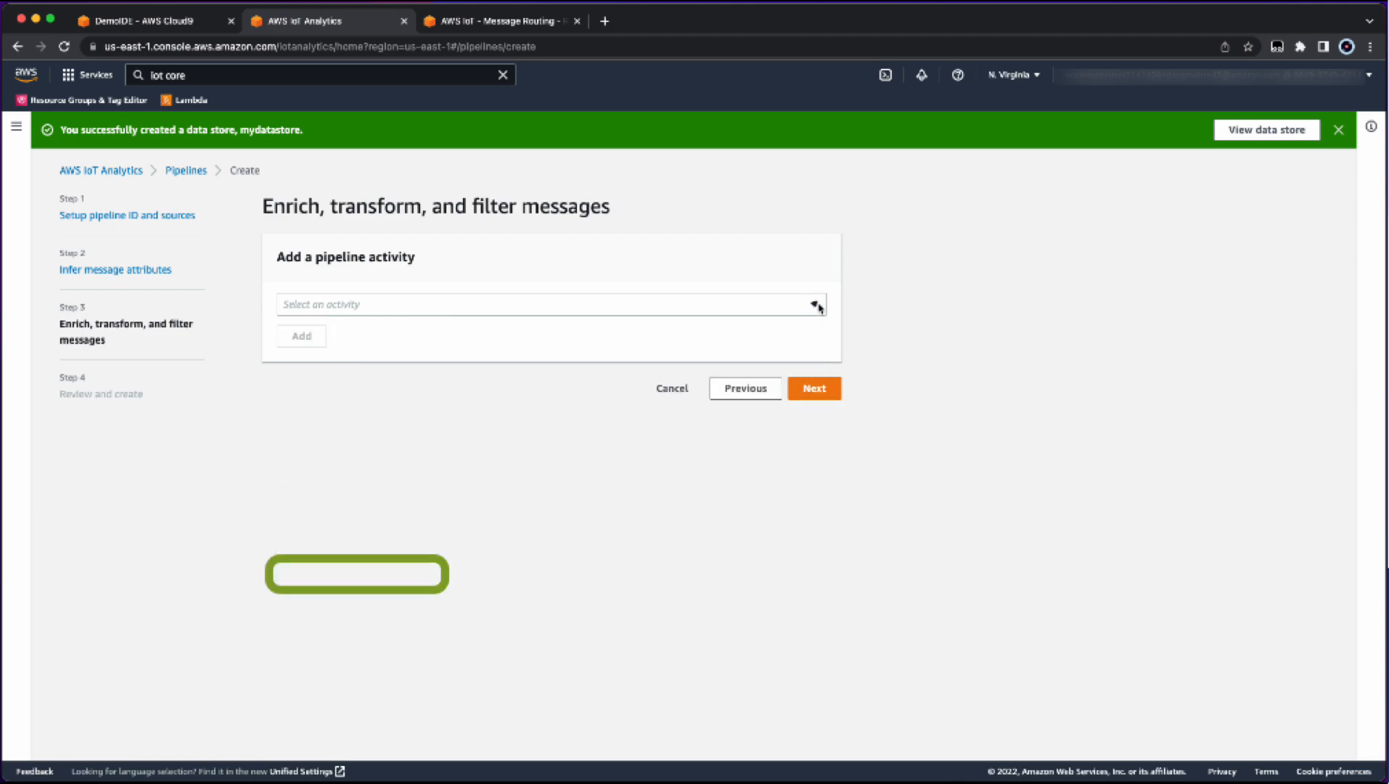
left_click(814, 389)
scroll(923, 472, "down", 2)
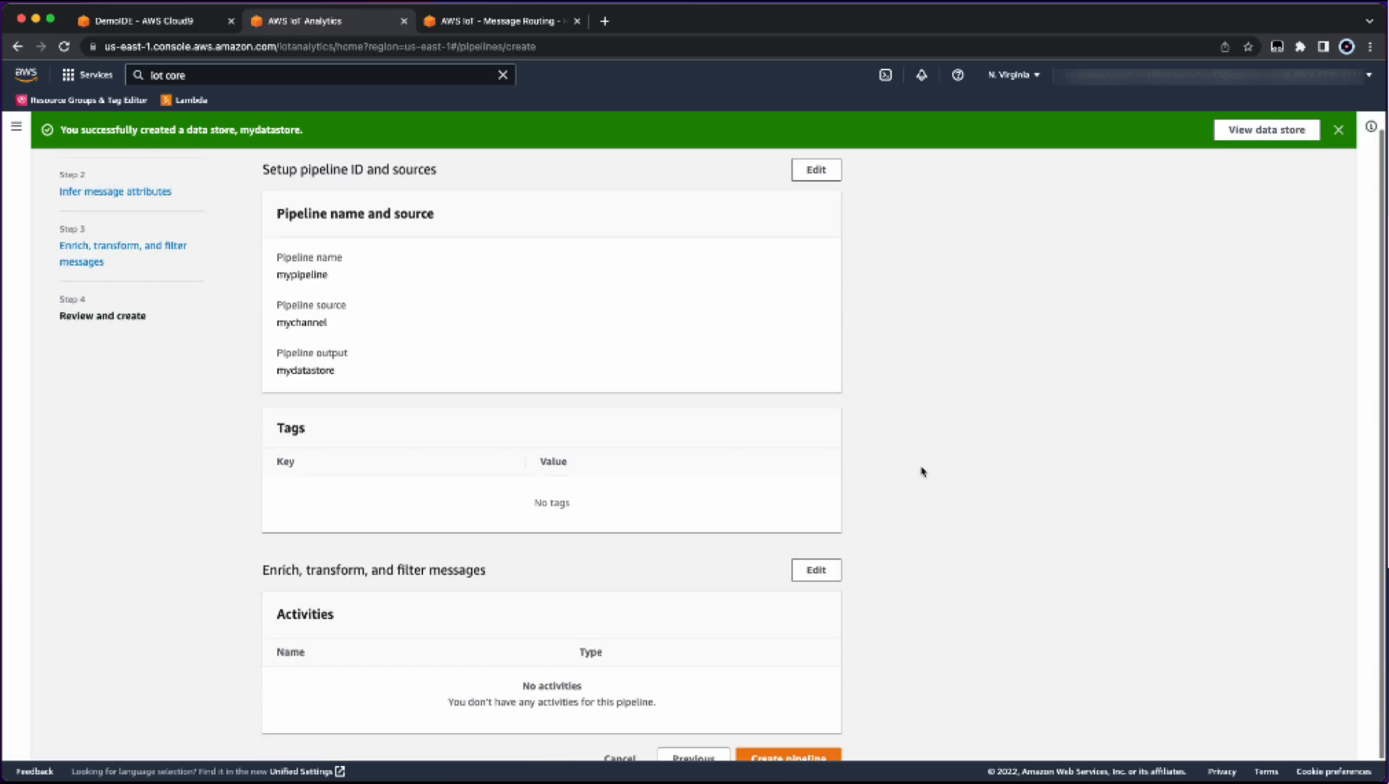
scroll(924, 471, "down", 1)
left_click(788, 733)
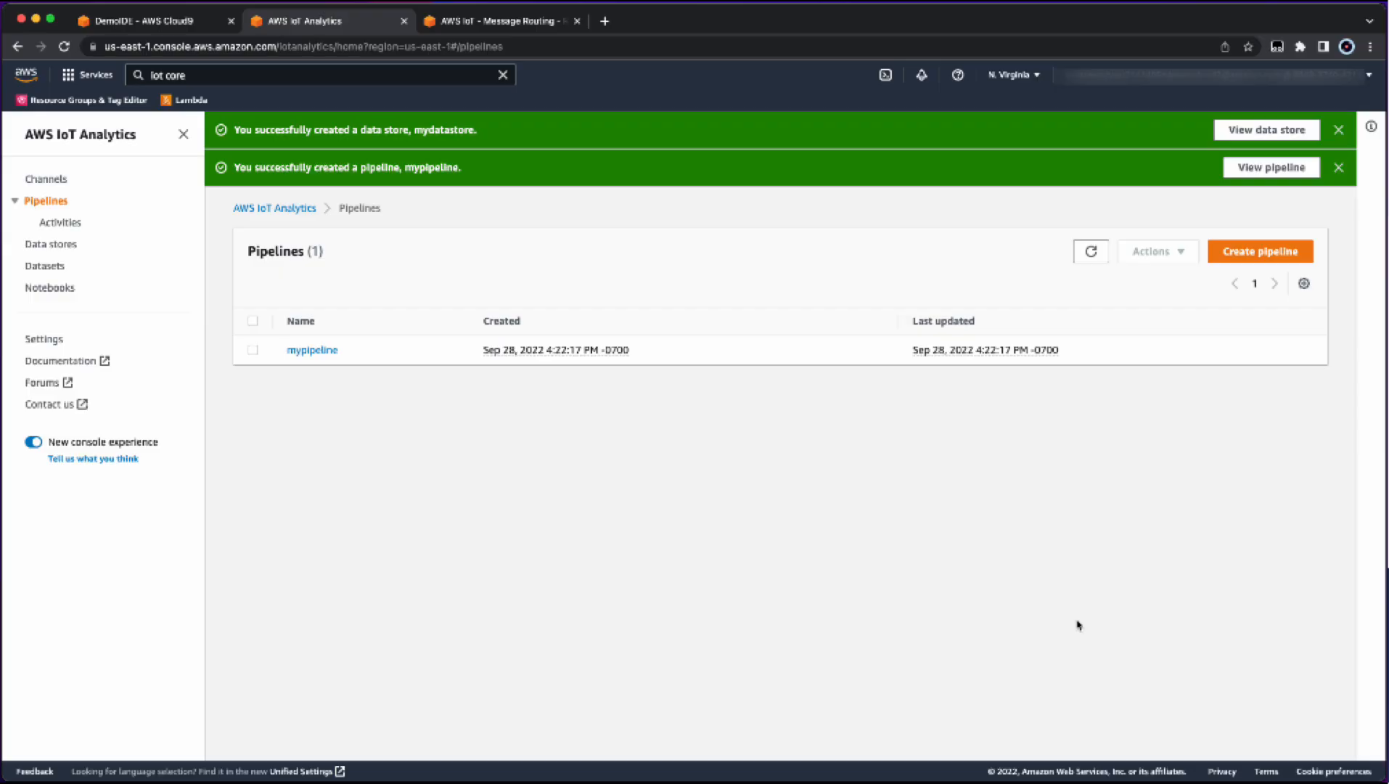
Open S3 and browse the mychannel-bucket-58574 bucket through channel/mychannel to the dated folder to examine the stored message files.
left_click(508, 21)
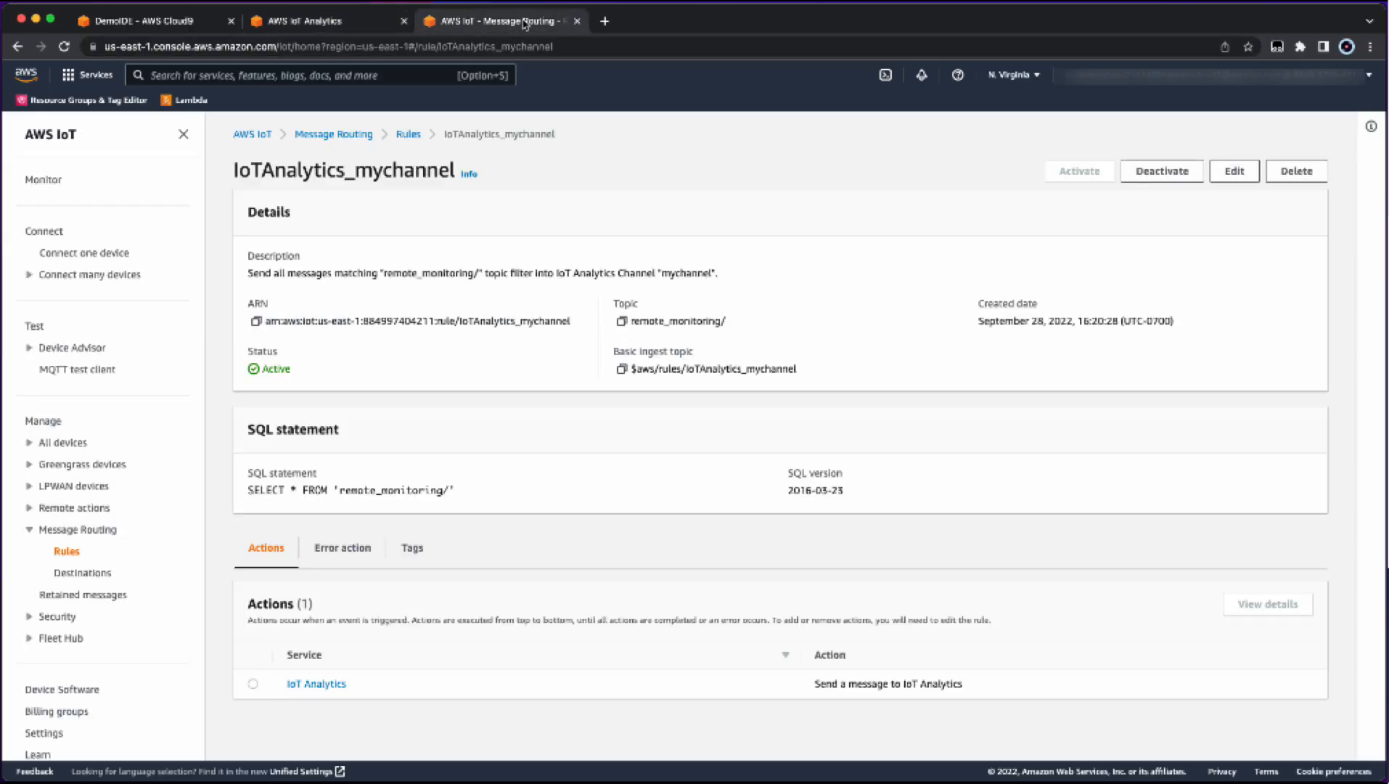
left_click(154, 74)
type("s3")
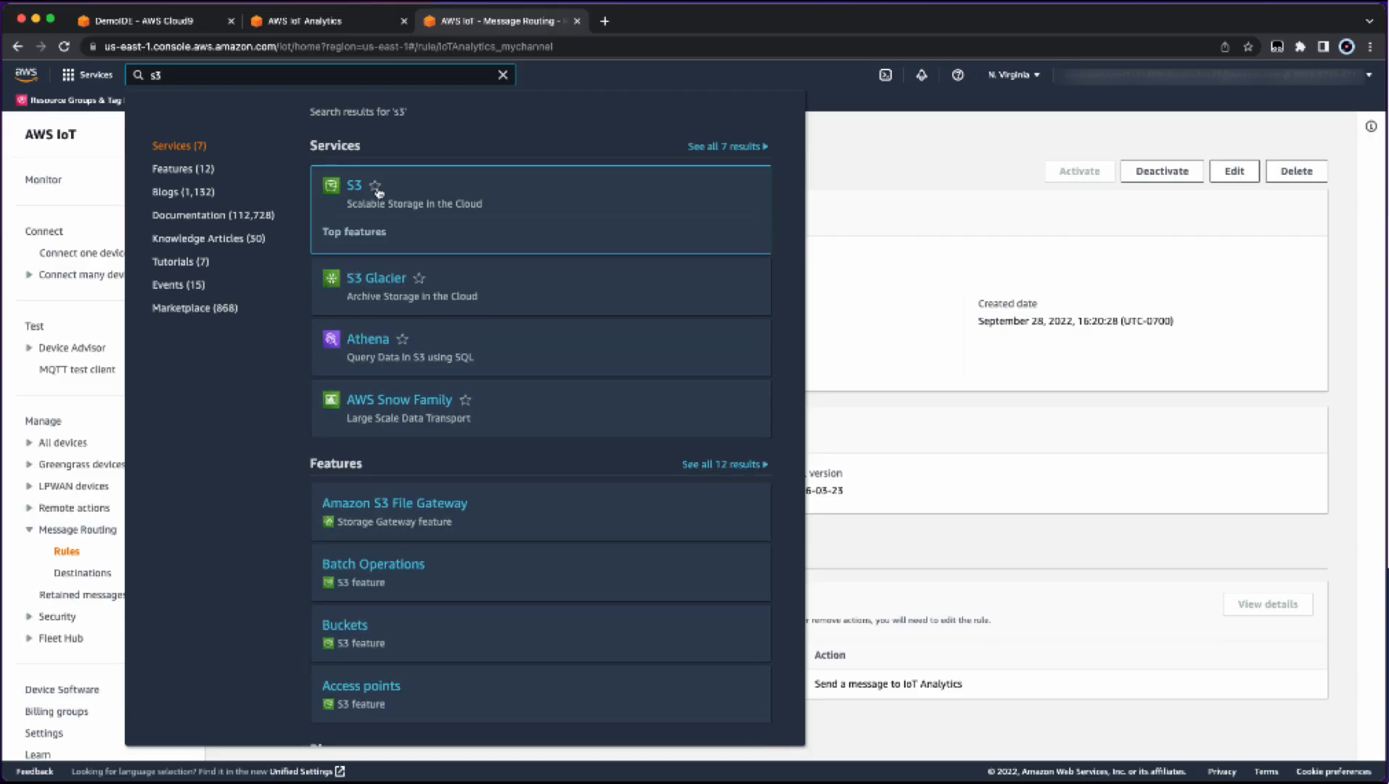
left_click(356, 186)
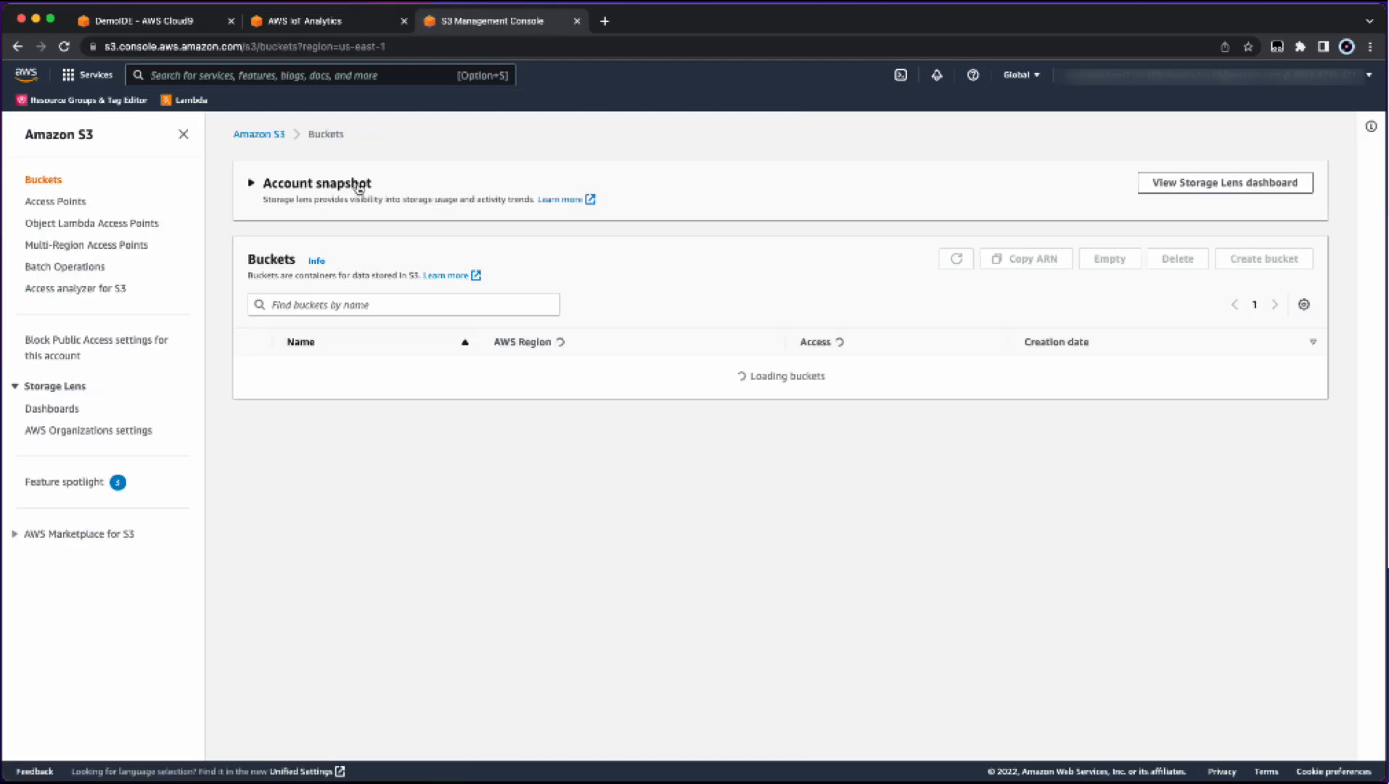
left_click(337, 392)
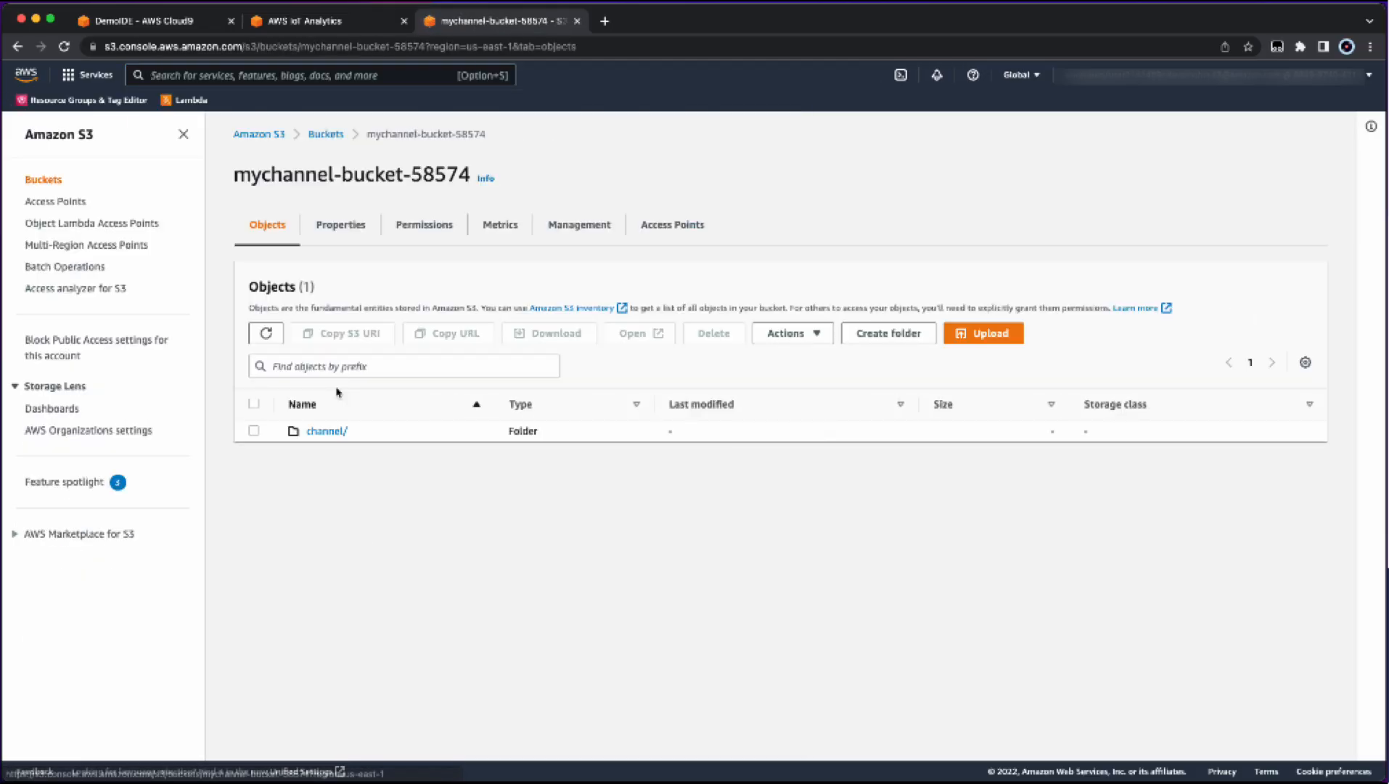
left_click(325, 430)
left_click(326, 427)
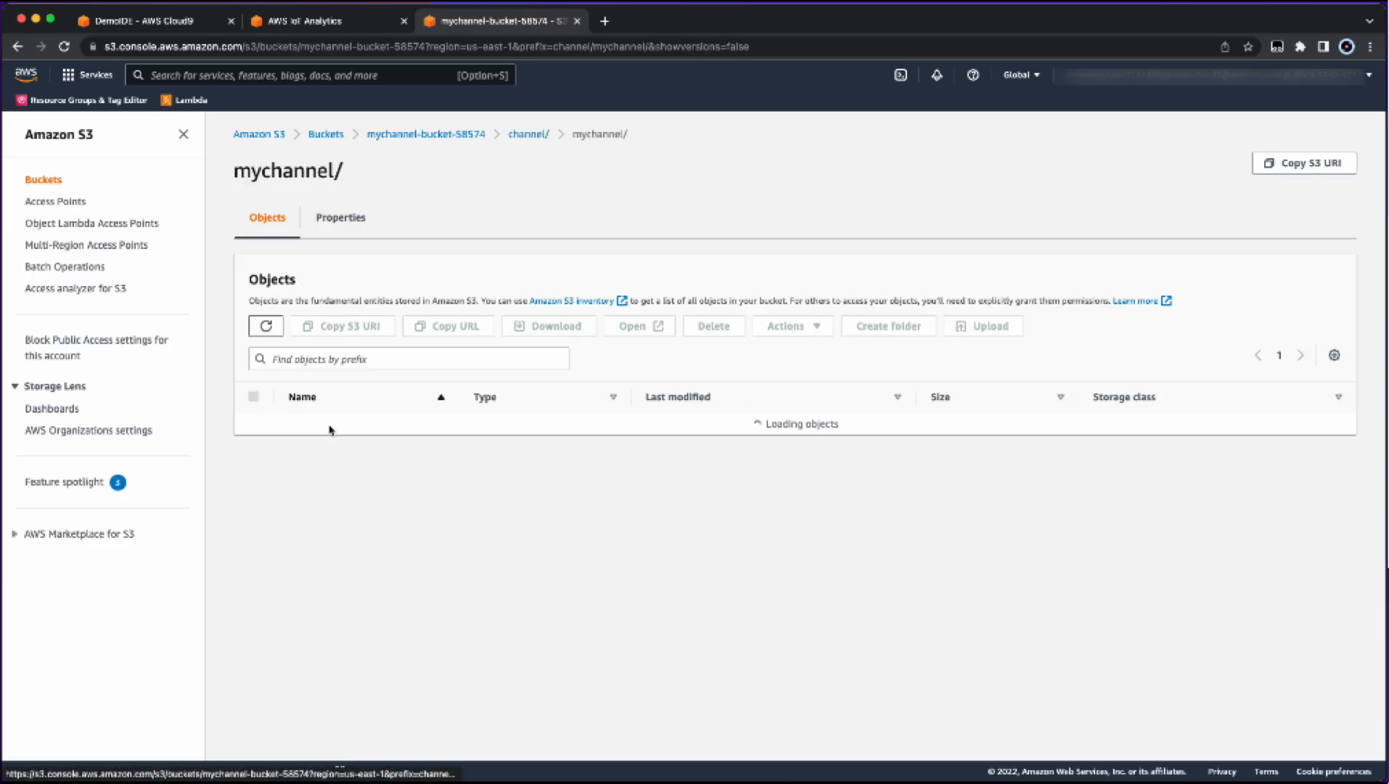
left_click(329, 428)
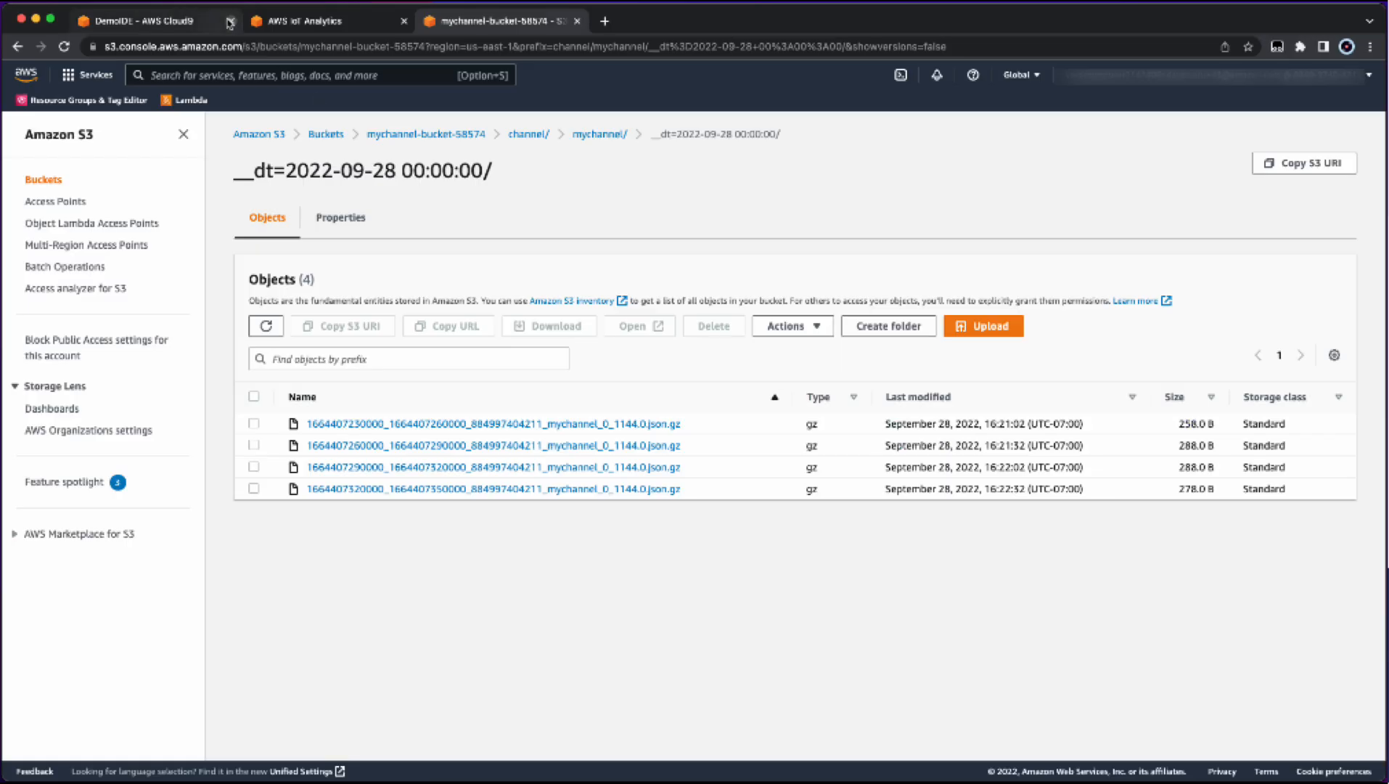
Close the Cloud9 page, return to IoT Analytics, clear its notifications and start creating a SQL dataset.
left_click(230, 20)
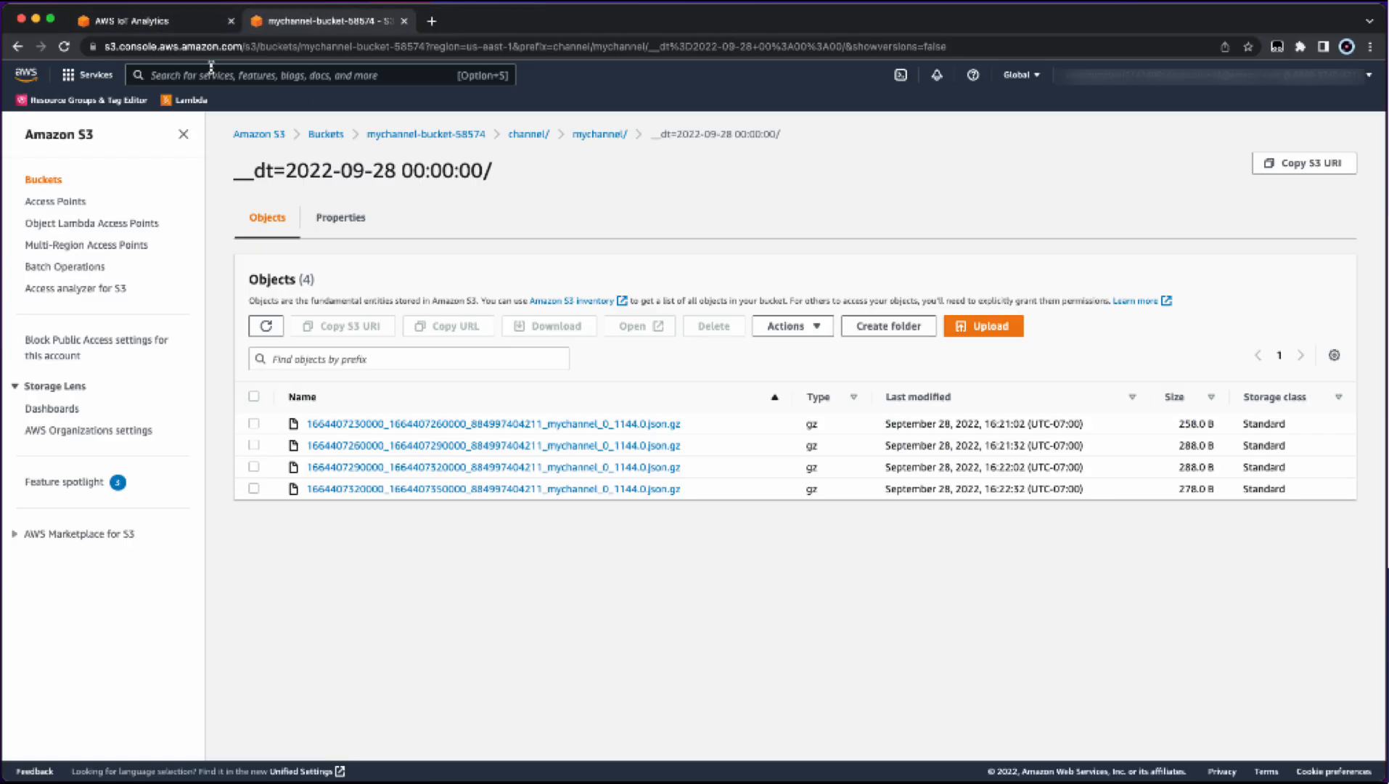
left_click(193, 20)
left_click(1341, 164)
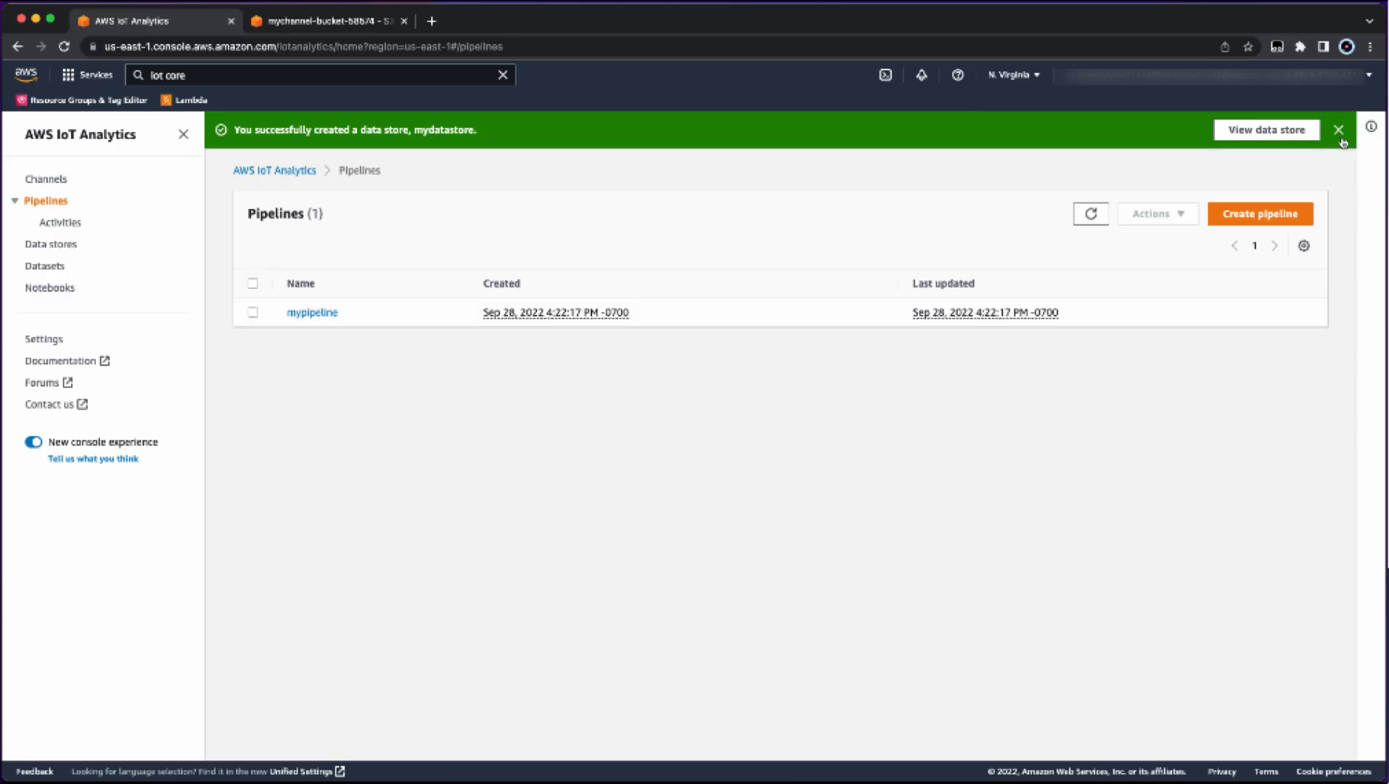
left_click(1340, 134)
left_click(43, 268)
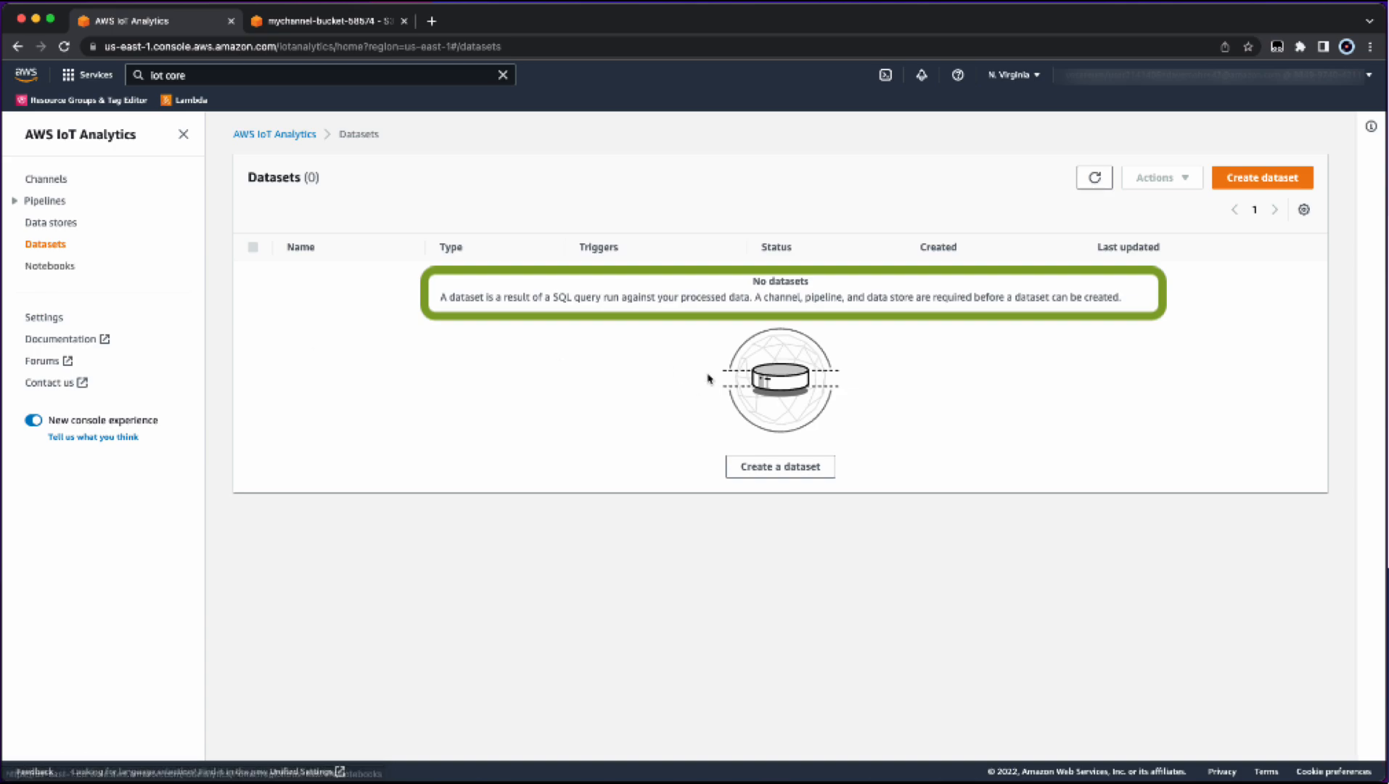
left_click(1276, 175)
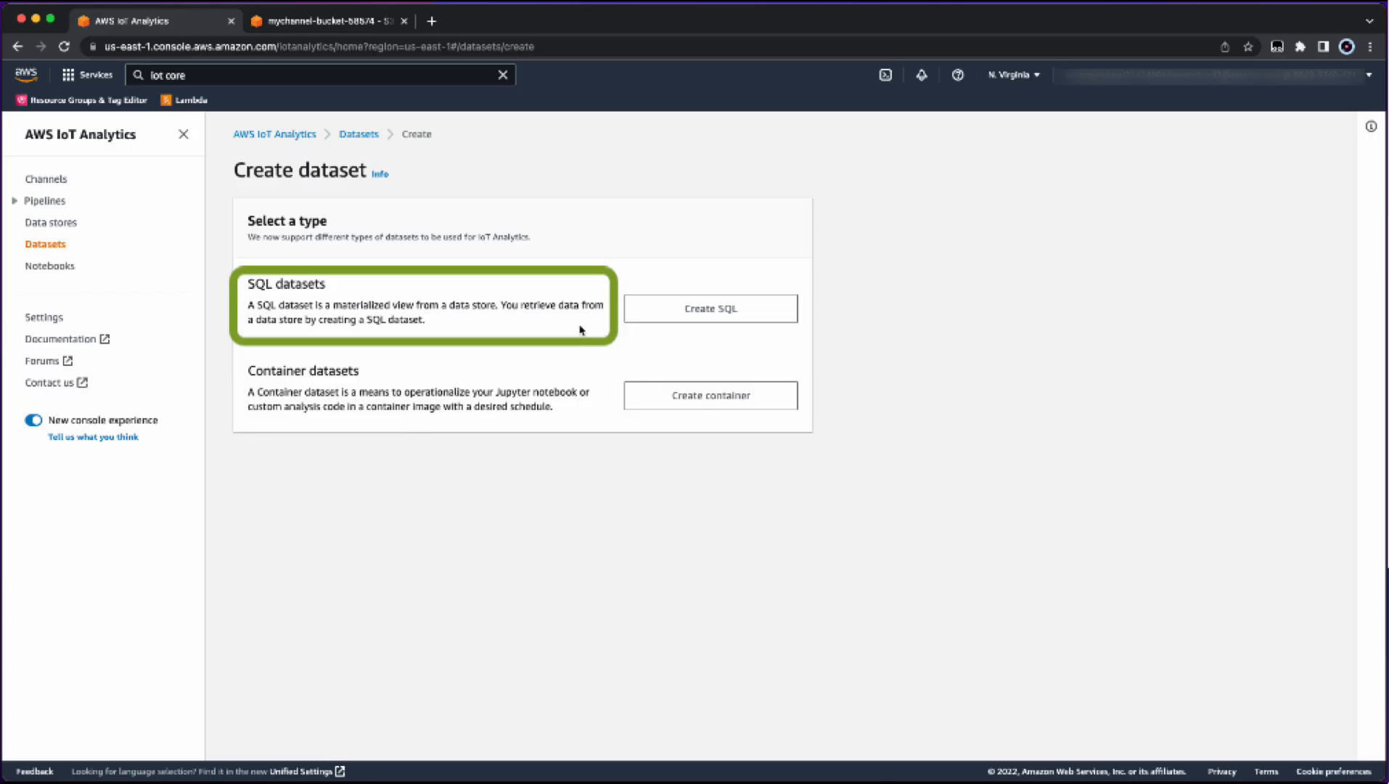
left_click(686, 309)
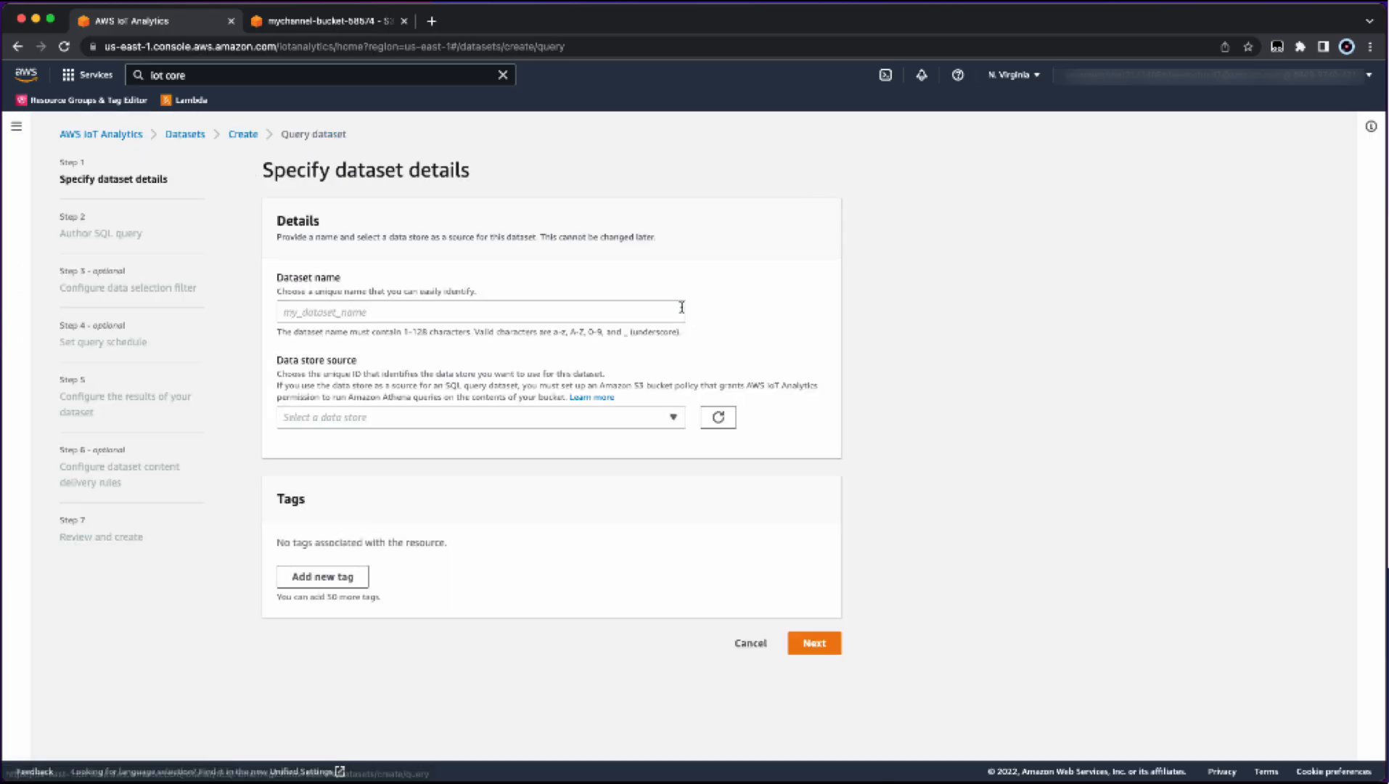
Name the dataset mydataset, choose mydatastore as its data store source and continue to the SQL query.
left_click(640, 317)
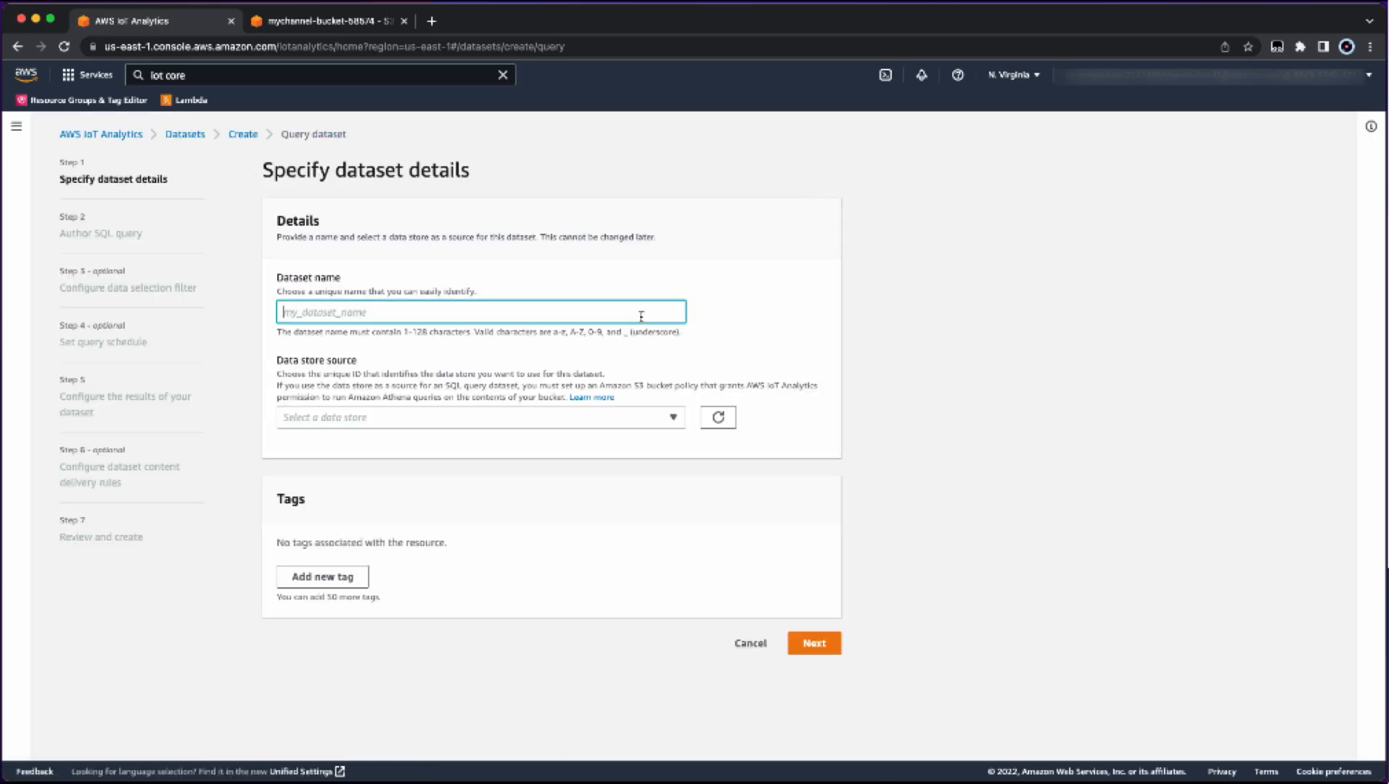
type("mydataset")
left_click(662, 421)
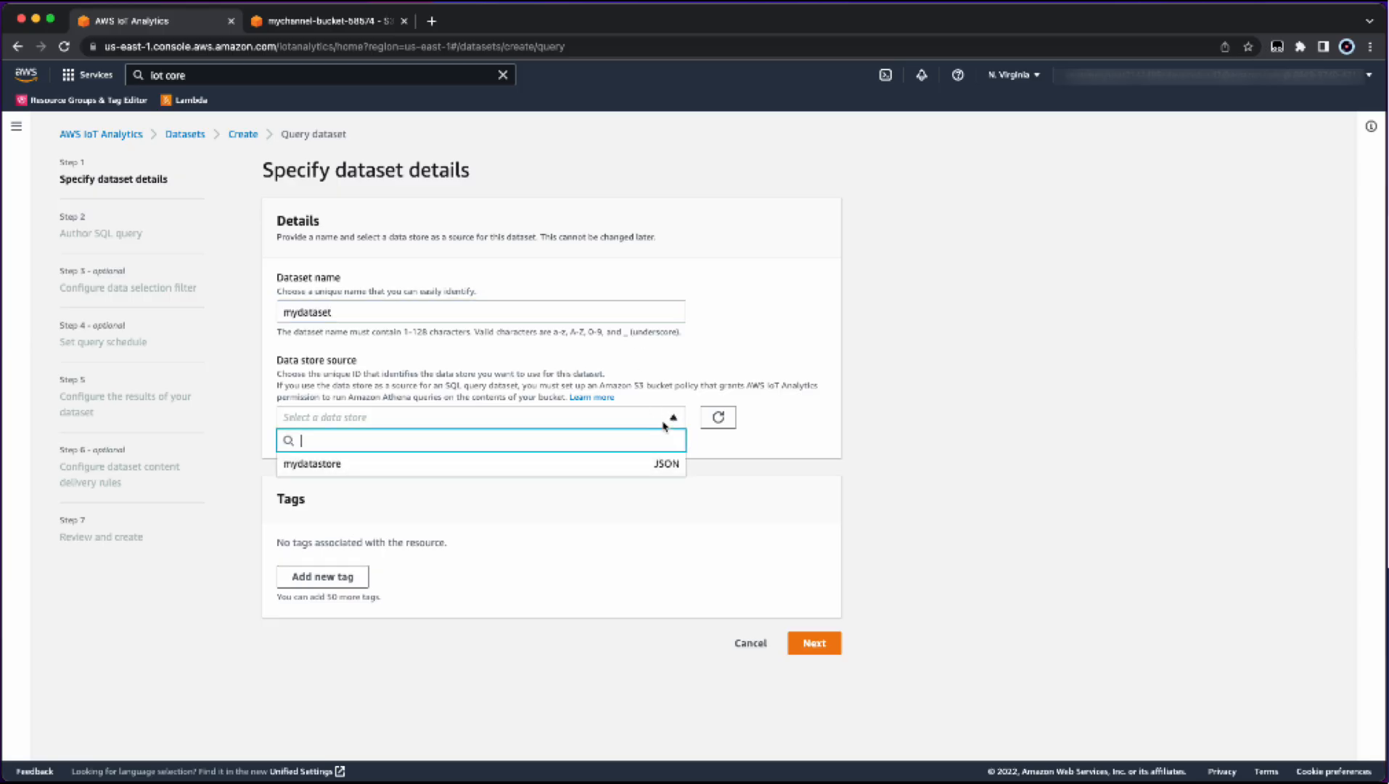
left_click(636, 461)
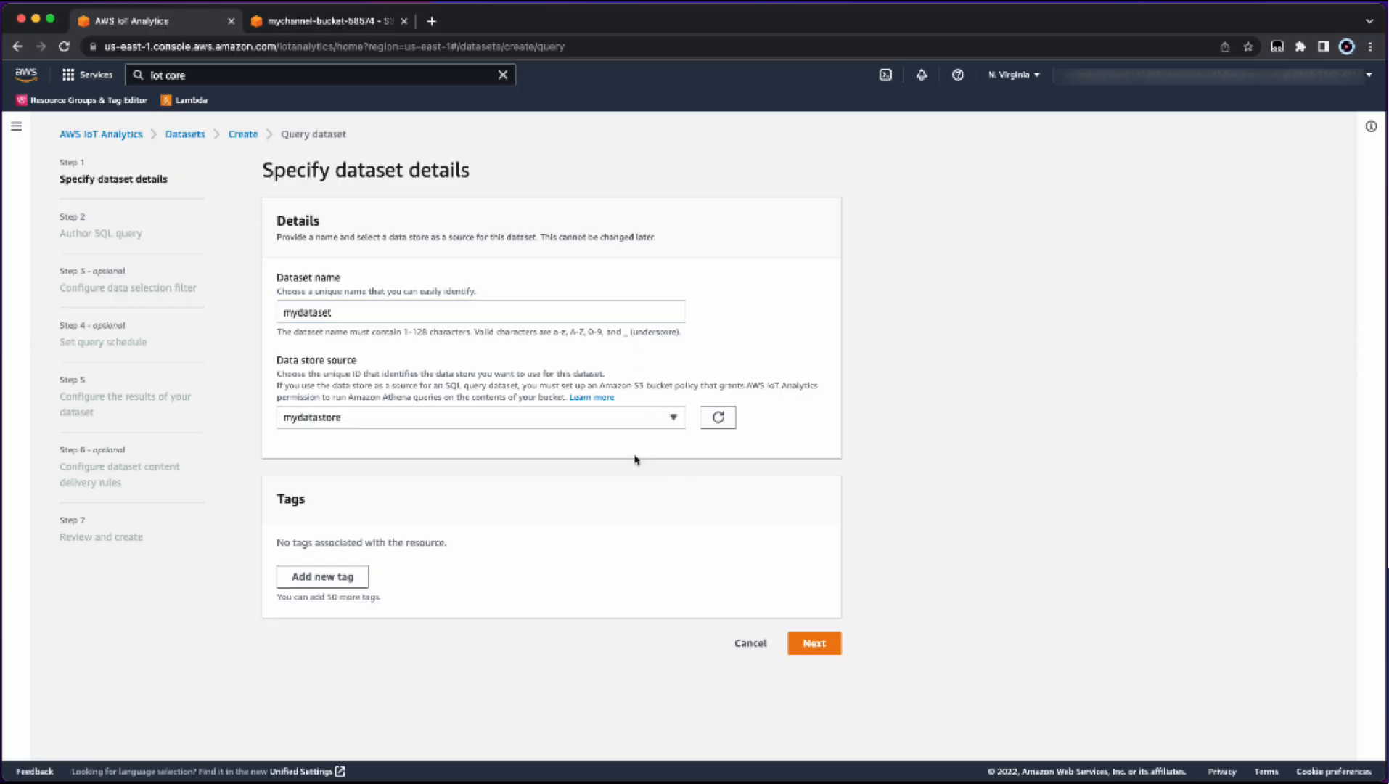
left_click(815, 643)
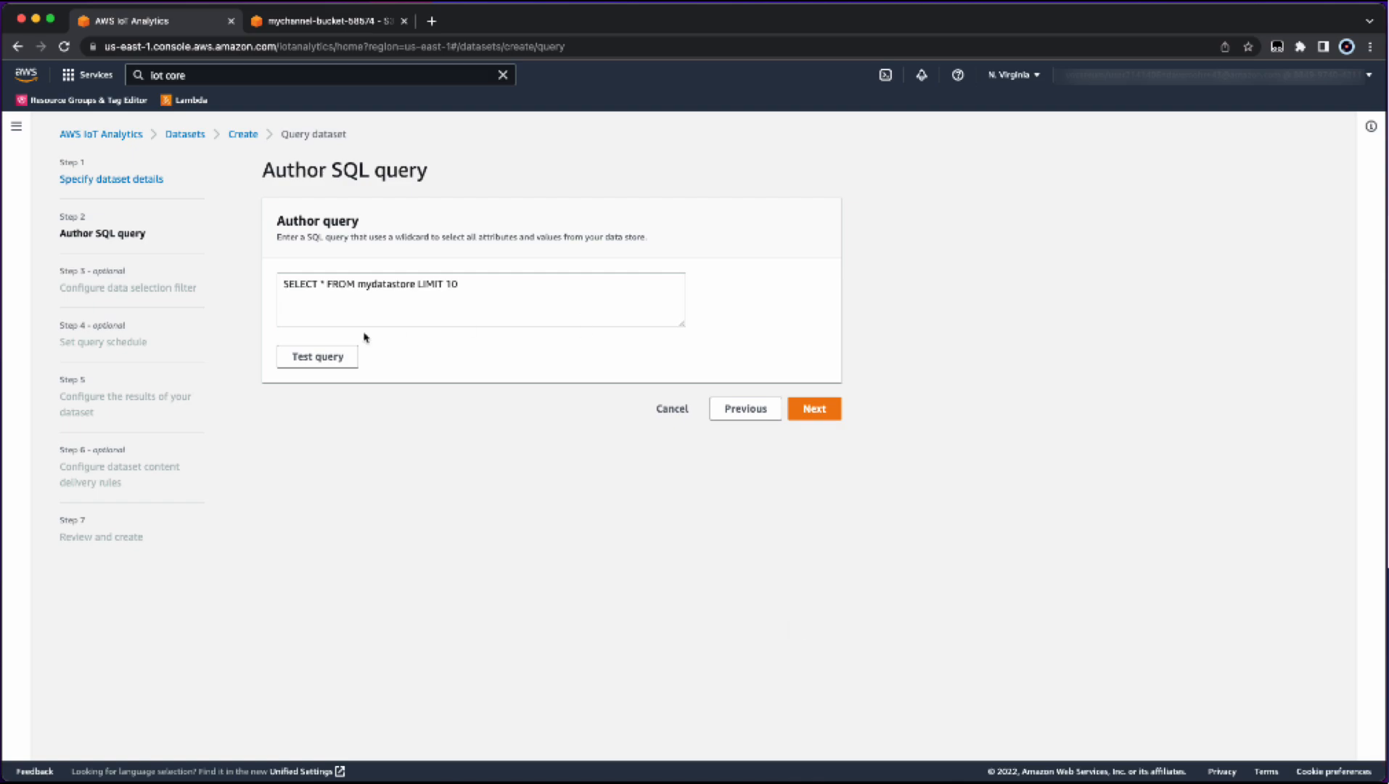
Test the default dataset query, and remove its LIMIT 10 clause to leave SELECT * FROM mydatastore.
left_click(330, 356)
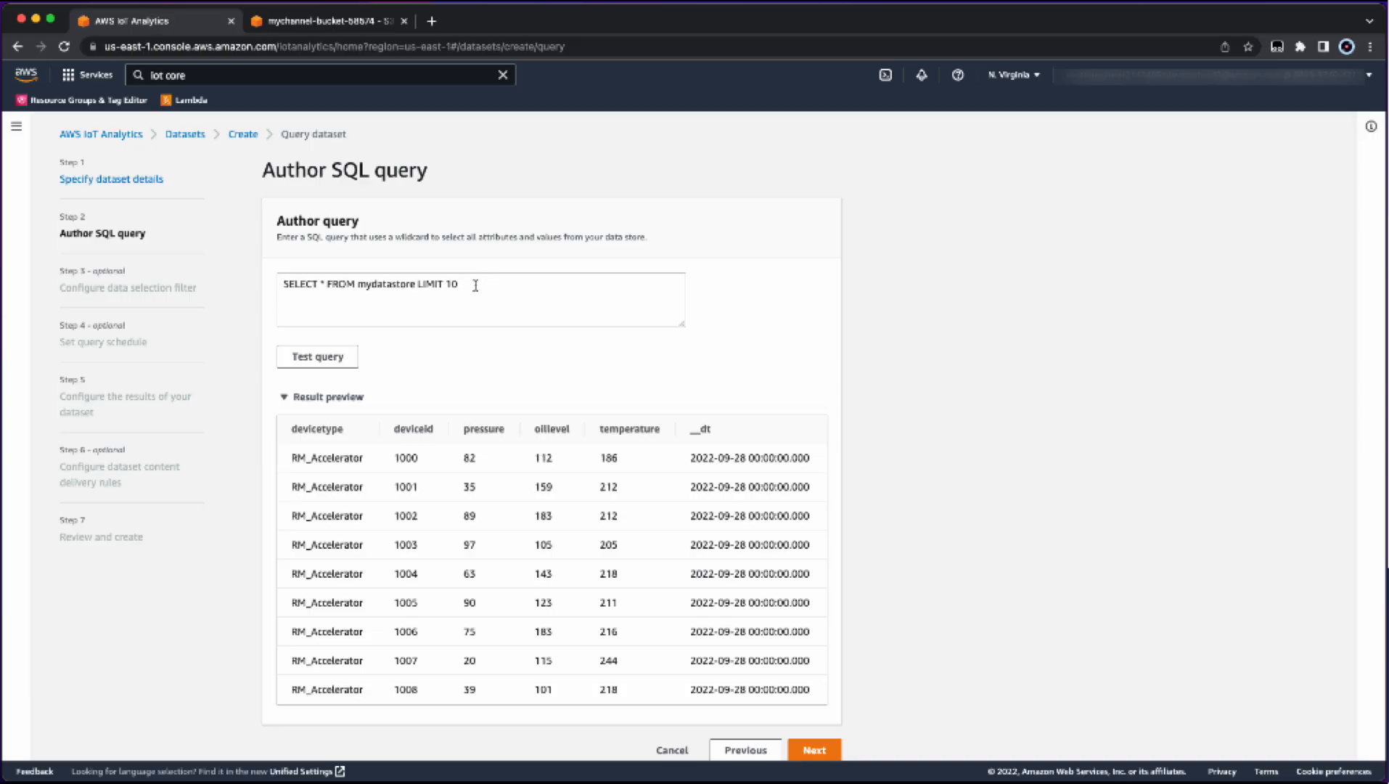
left_click_drag(473, 282, 419, 283)
key("BackSpace")
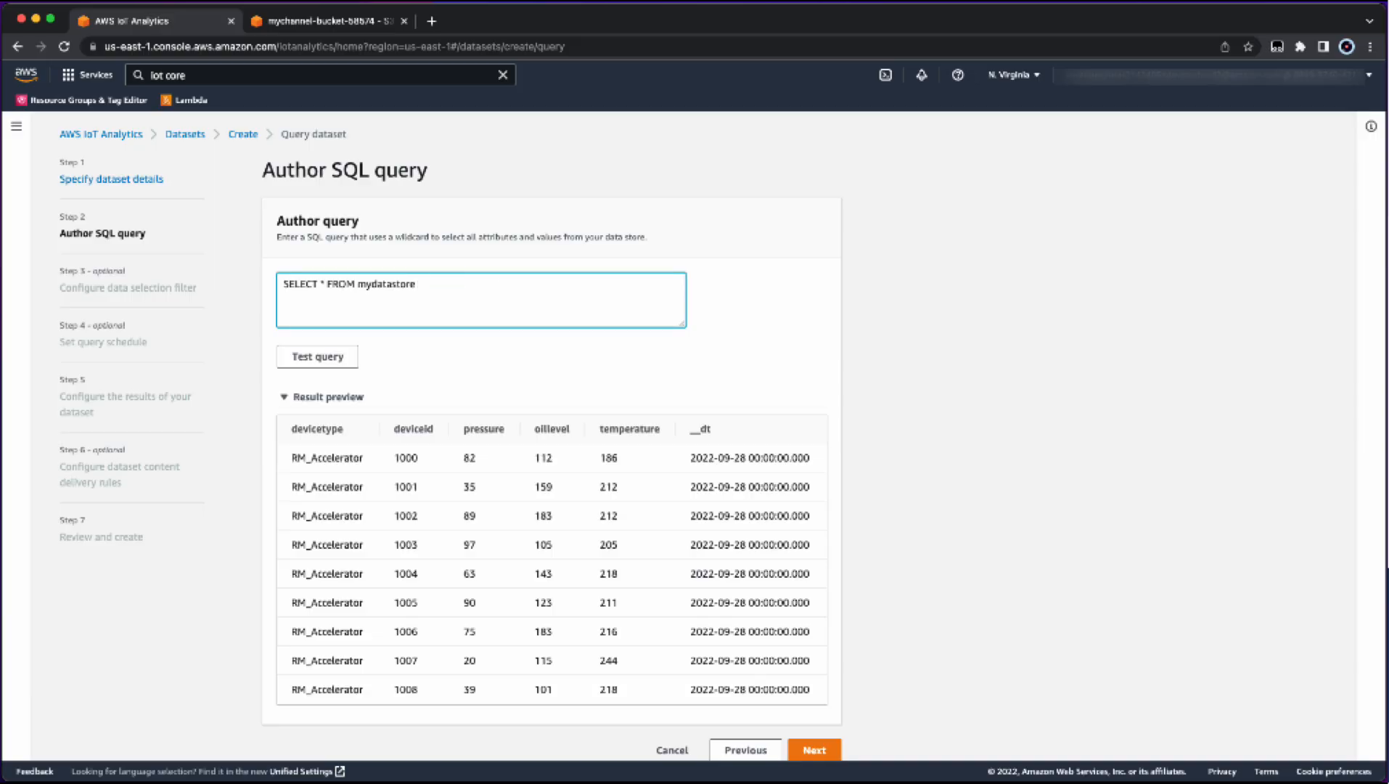
Accept the SQL query without a data selection filter and schedule it to run every 1 minute.
left_click(826, 750)
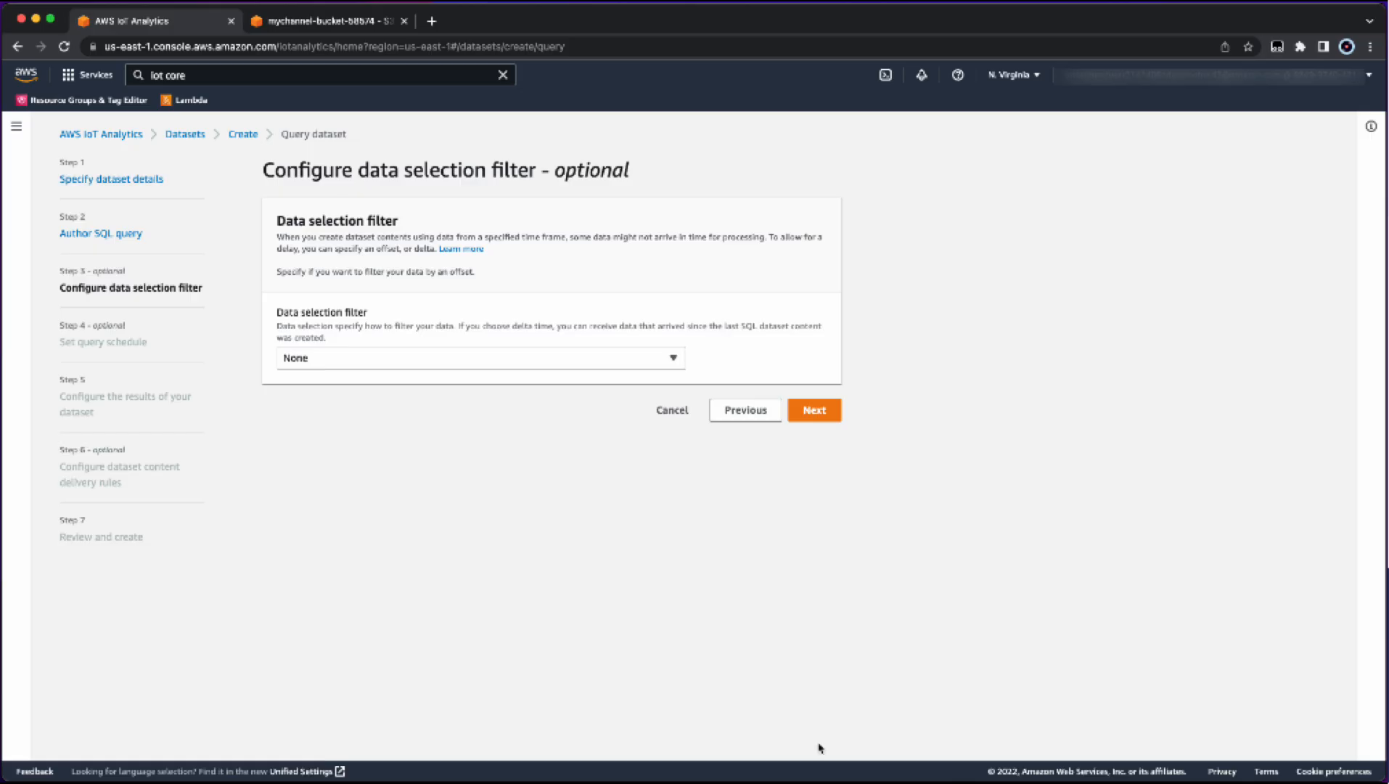
left_click(823, 413)
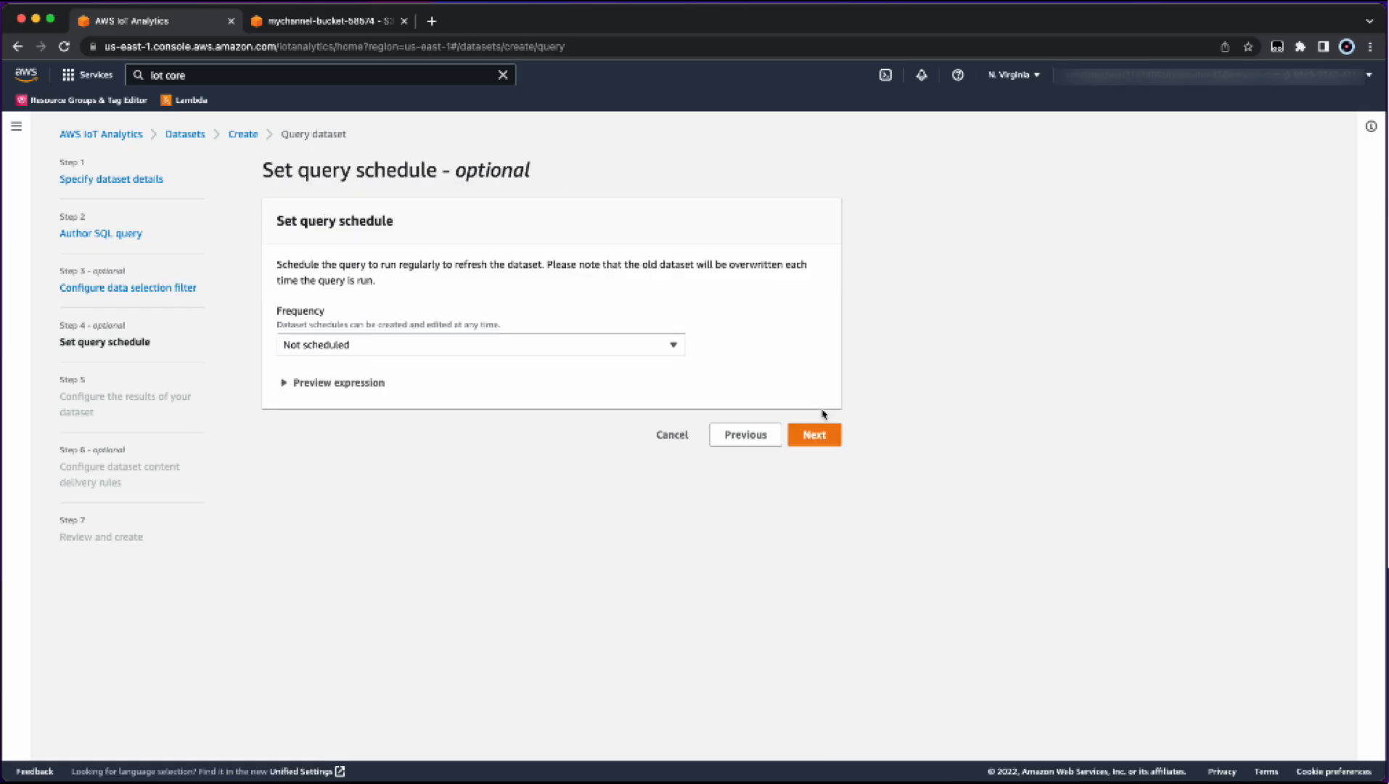
left_click(645, 346)
left_click(589, 390)
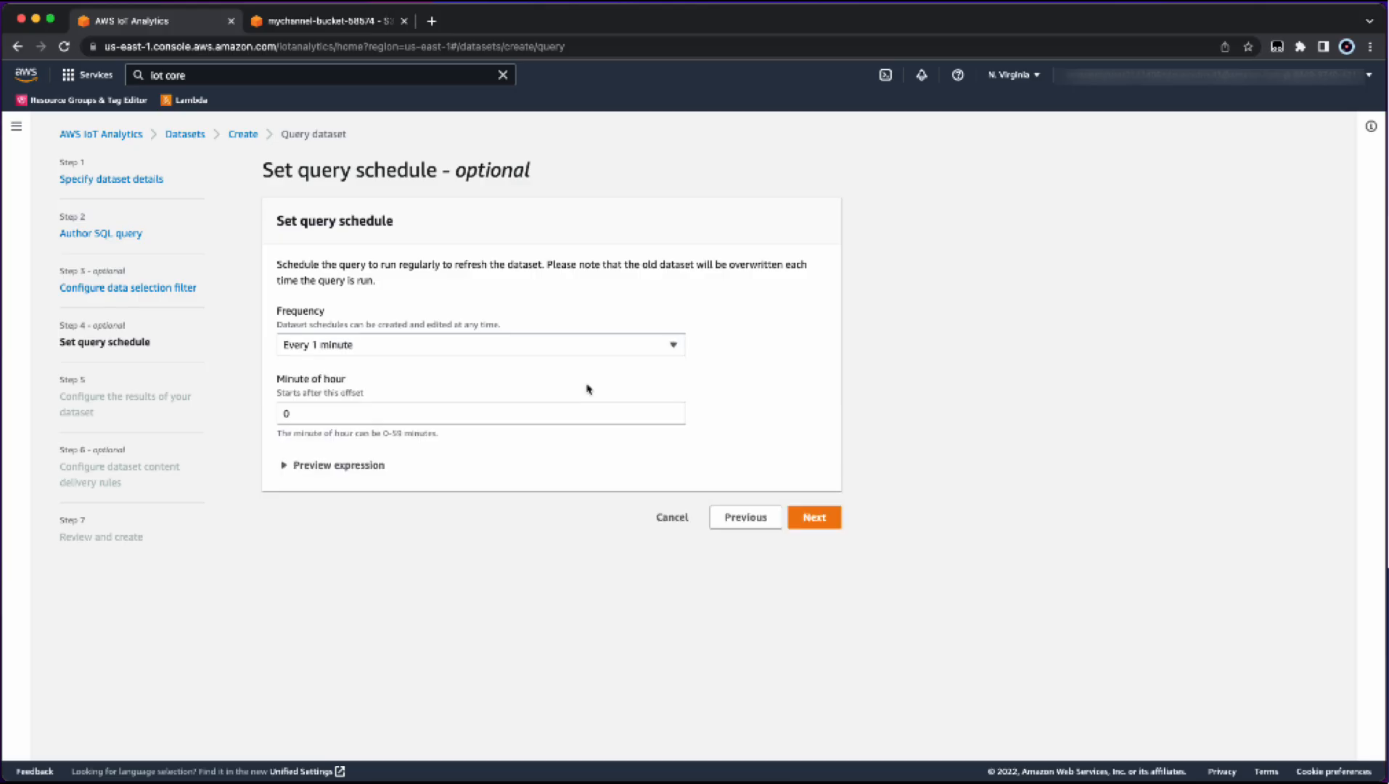
left_click(814, 517)
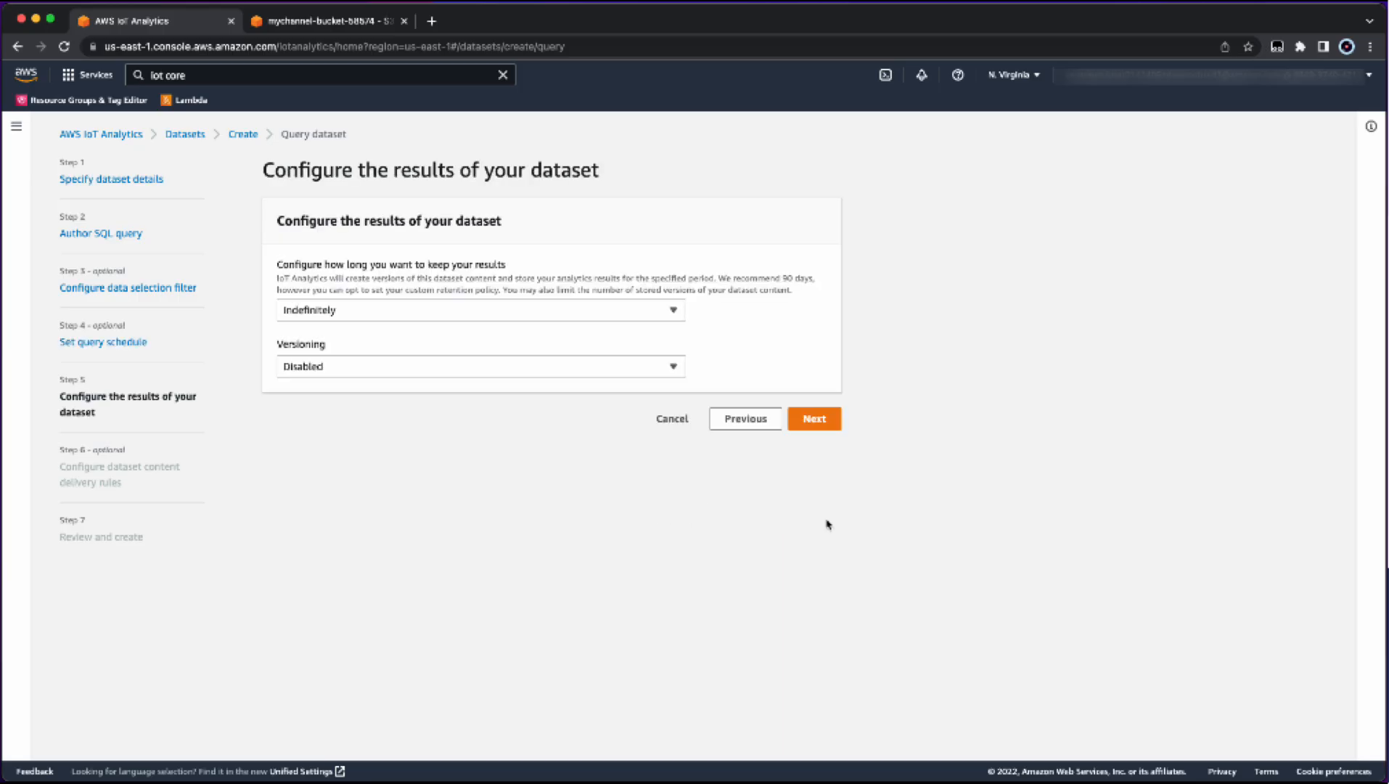
Keep the dataset results for a specified period of 3 days, add no delivery rules and create the dataset.
left_click(476, 312)
left_click(465, 350)
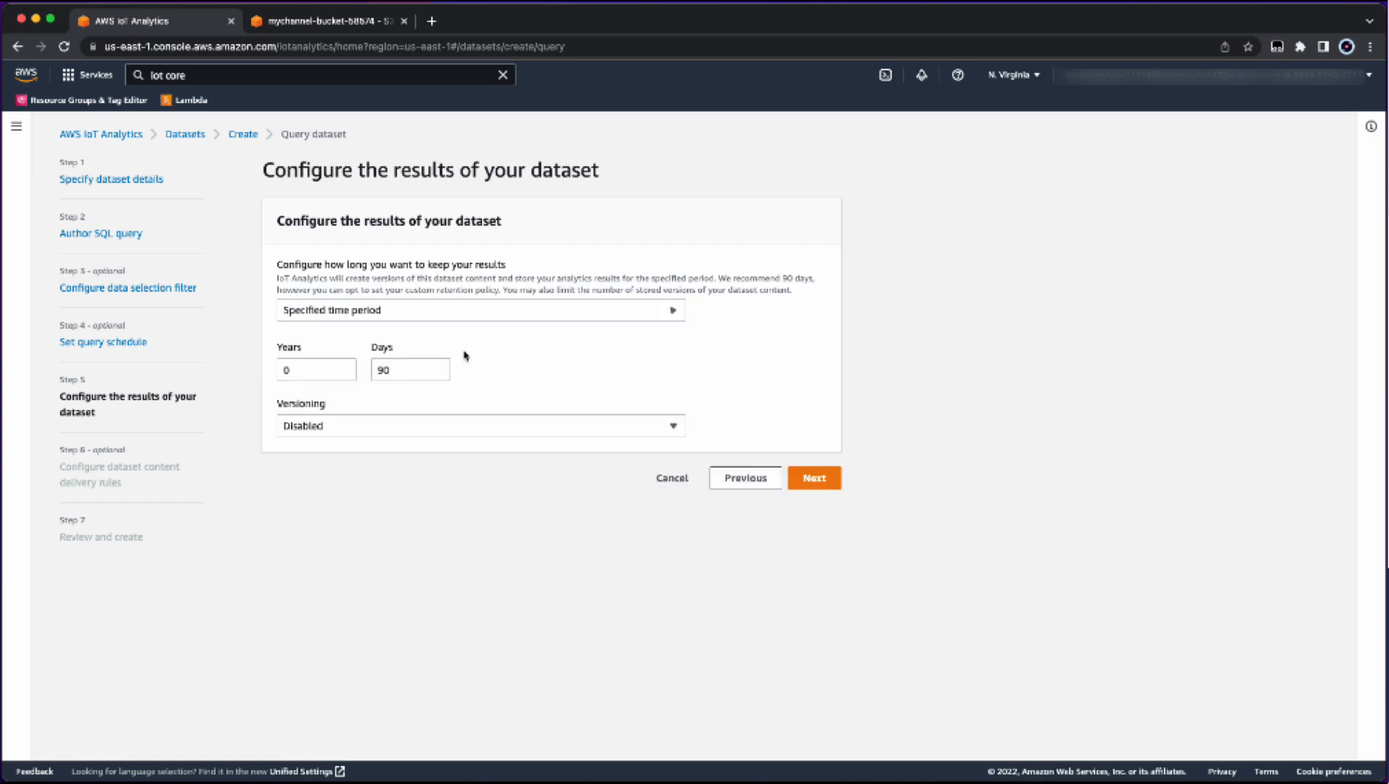
left_click_drag(394, 369, 324, 367)
type("3")
left_click(829, 477)
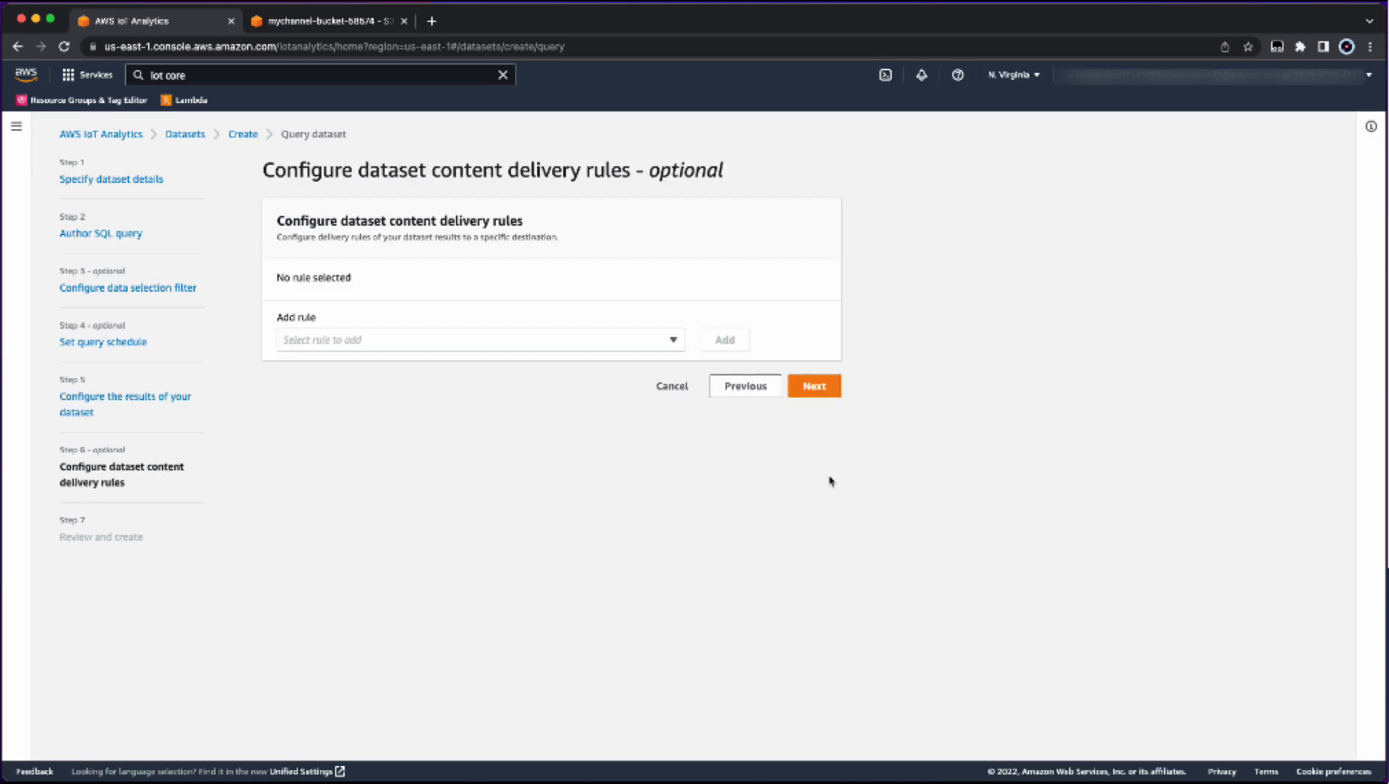
left_click(815, 385)
scroll(840, 506, "down", 10)
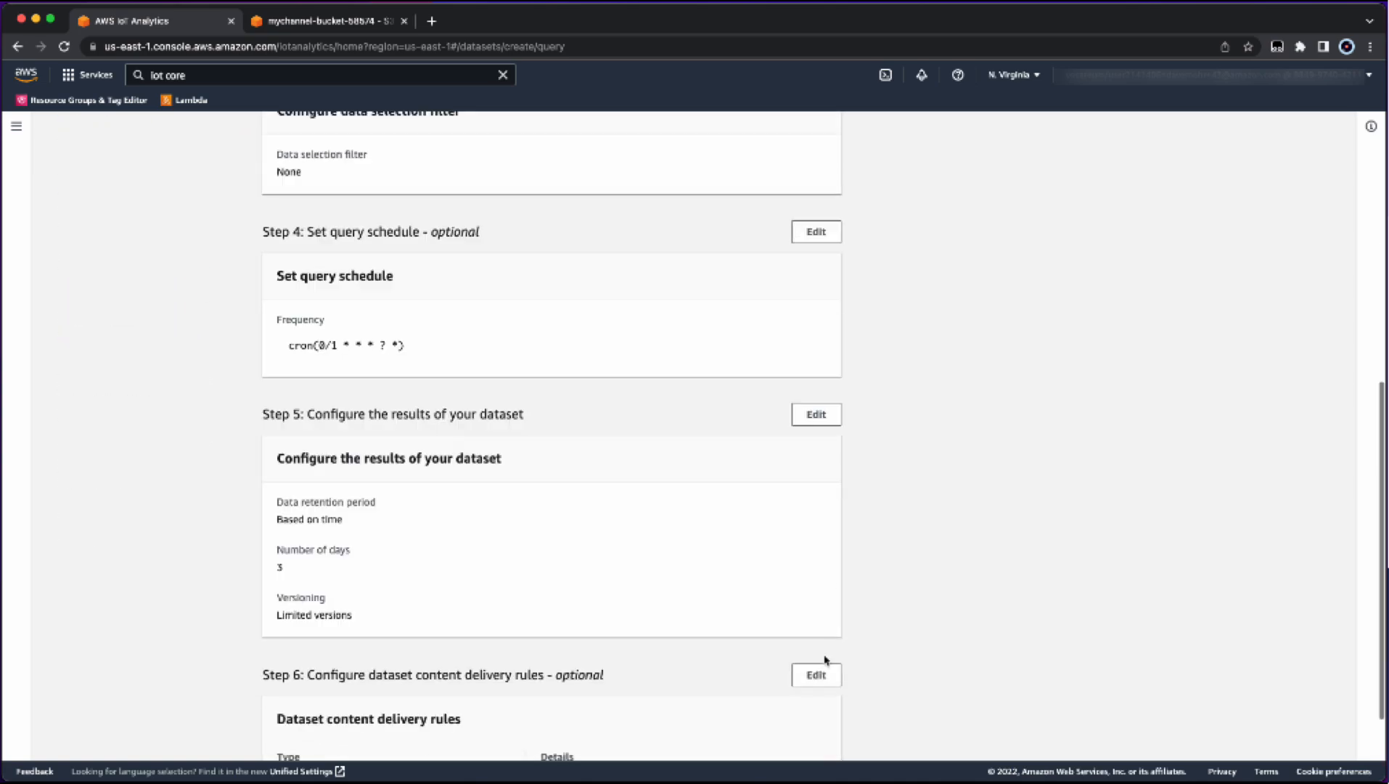
scroll(826, 660, "down", 3)
left_click(789, 733)
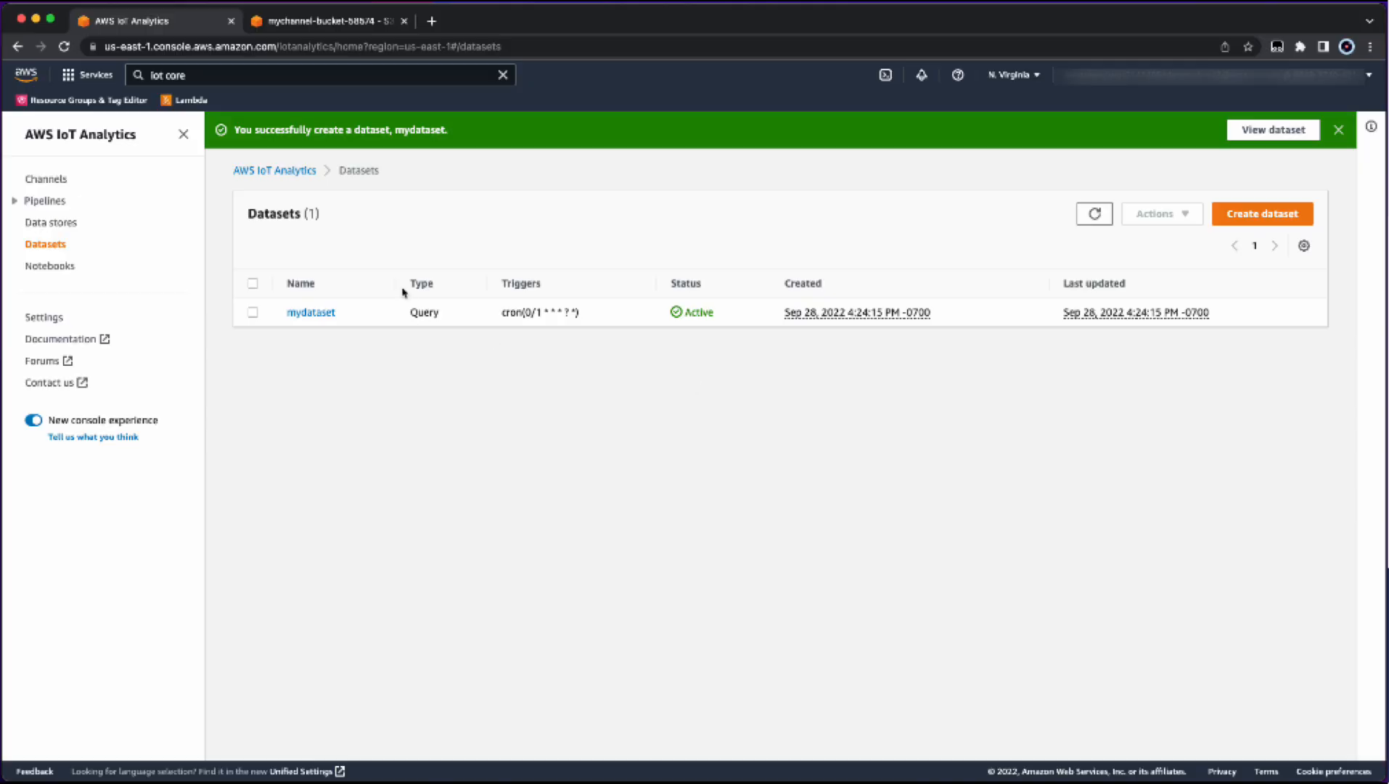
Open mydataset, run its query immediately and dismiss the notifications.
left_click(307, 316)
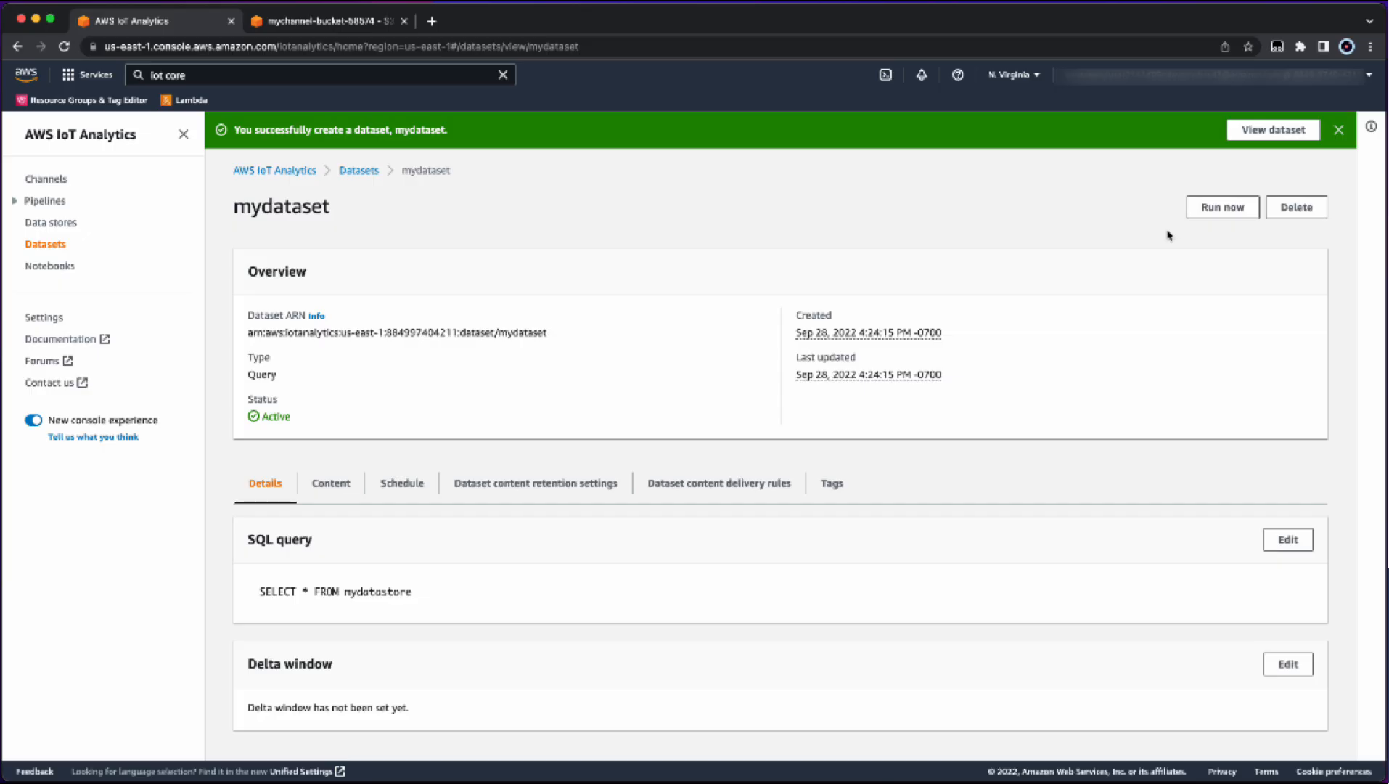
left_click(1223, 209)
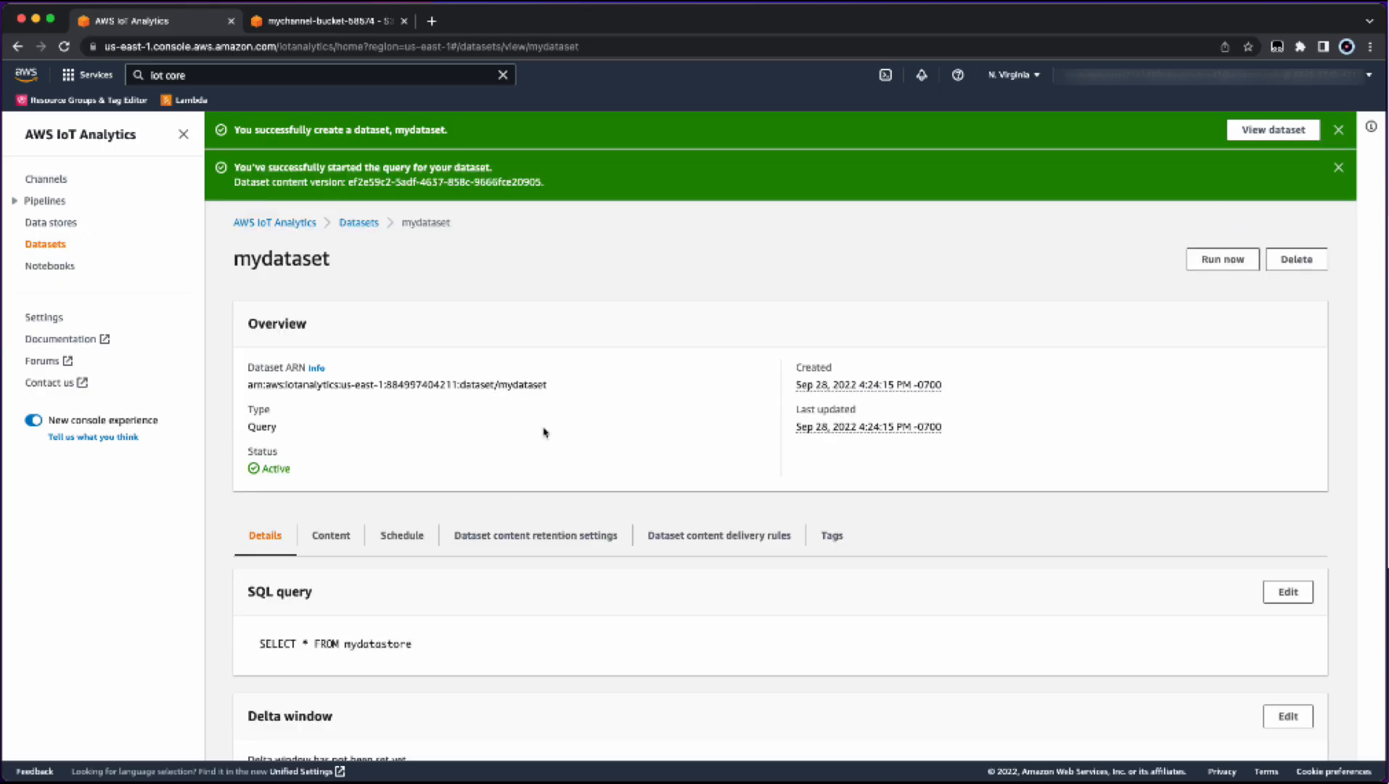
left_click(1339, 130)
left_click(1339, 130)
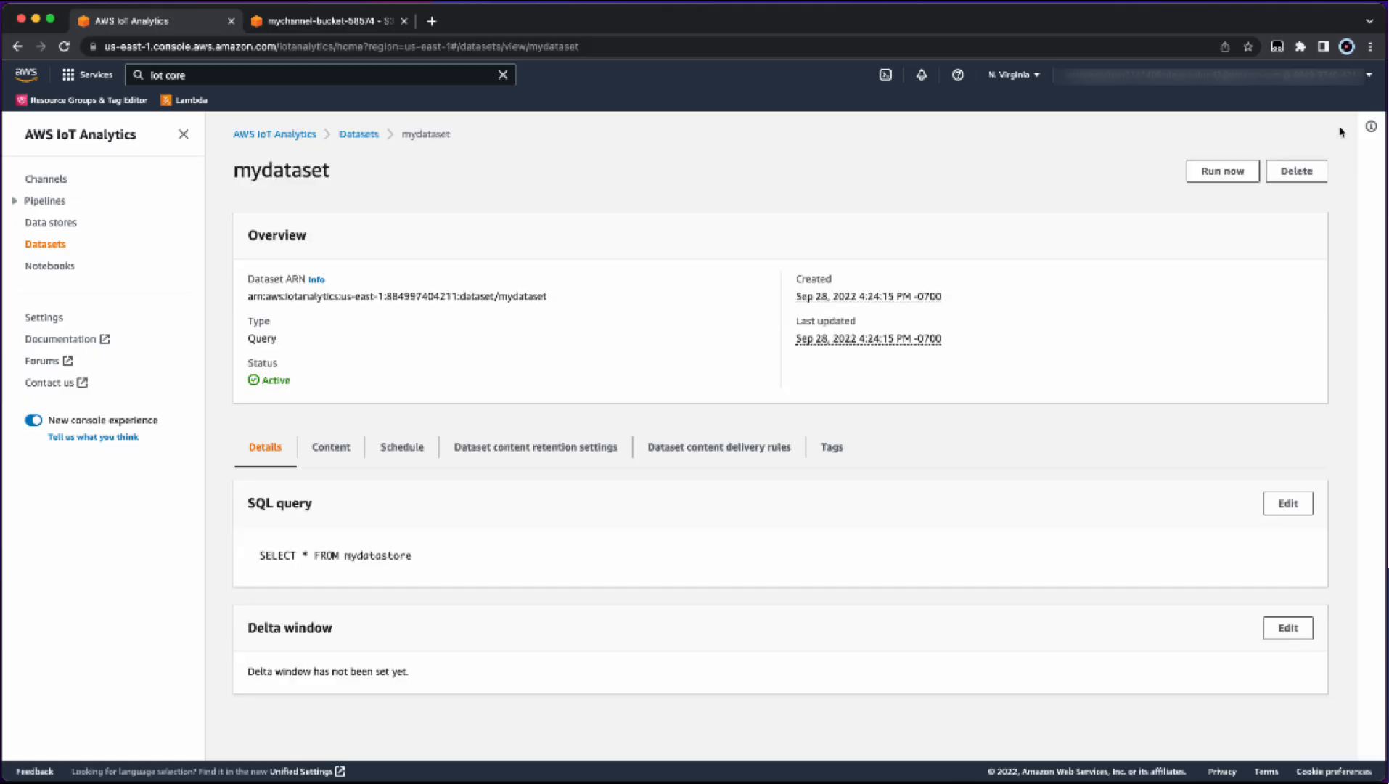
Preview the result of the latest mydataset content version to examine the device readings, and close the preview.
left_click(334, 451)
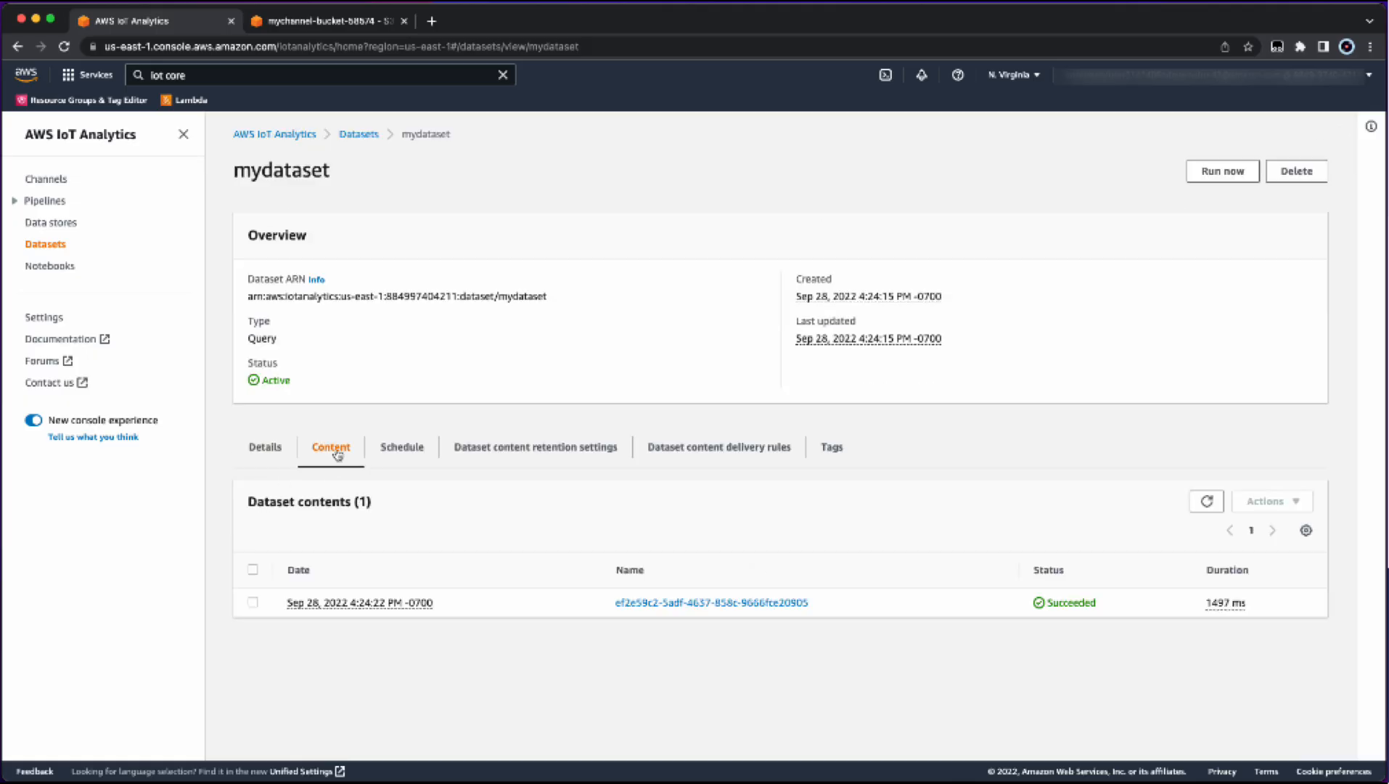
left_click(704, 603)
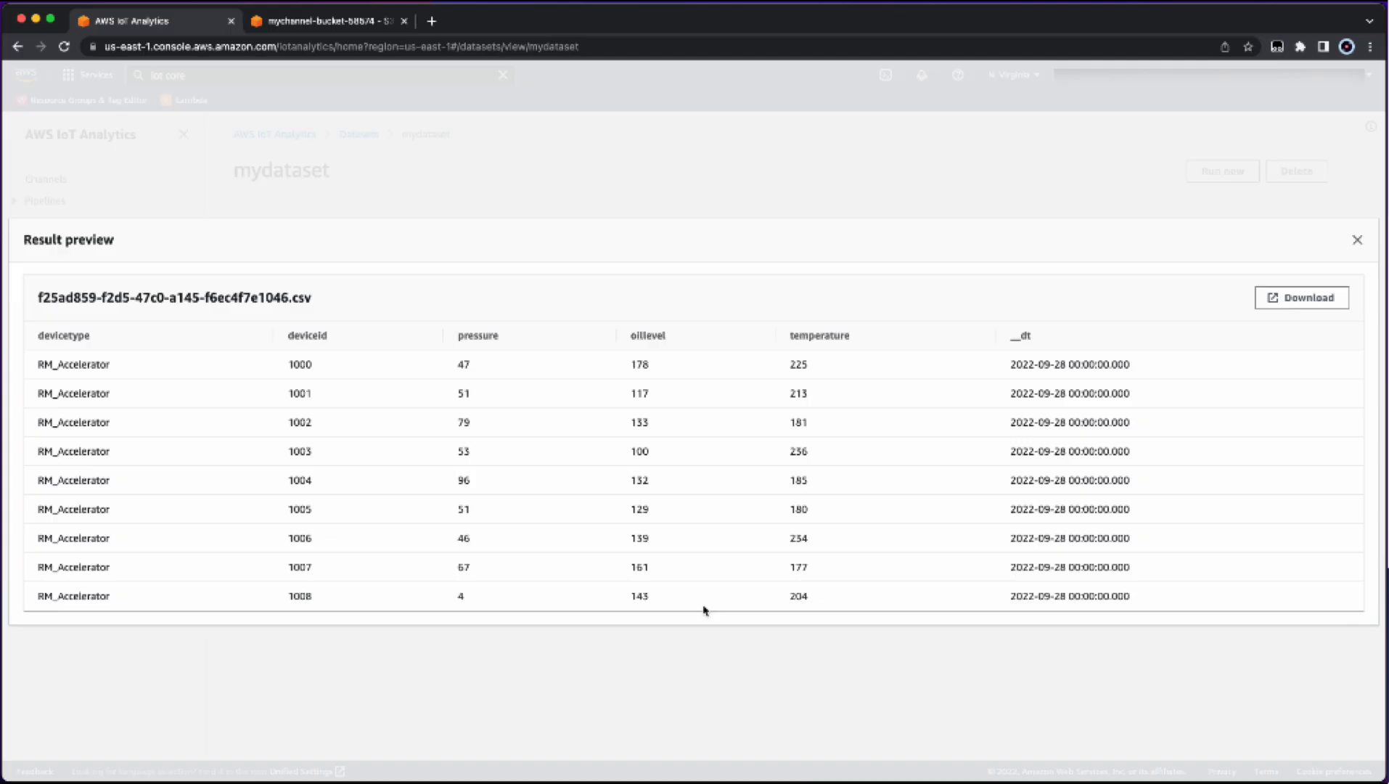
left_click(1358, 242)
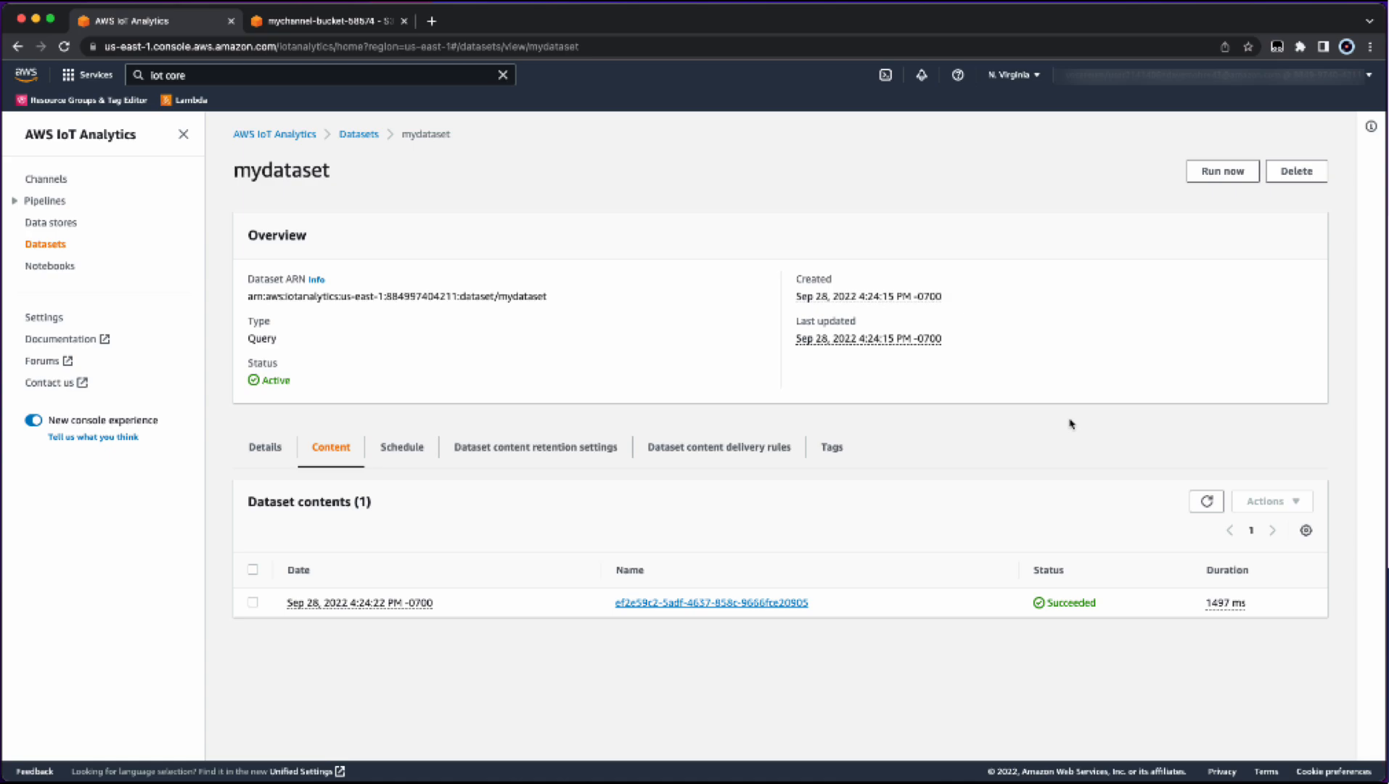
Close the S3 bucket page, search the AWS services for quicksight and open QuickSight in a new browser tab.
left_click(404, 21)
left_click(197, 76)
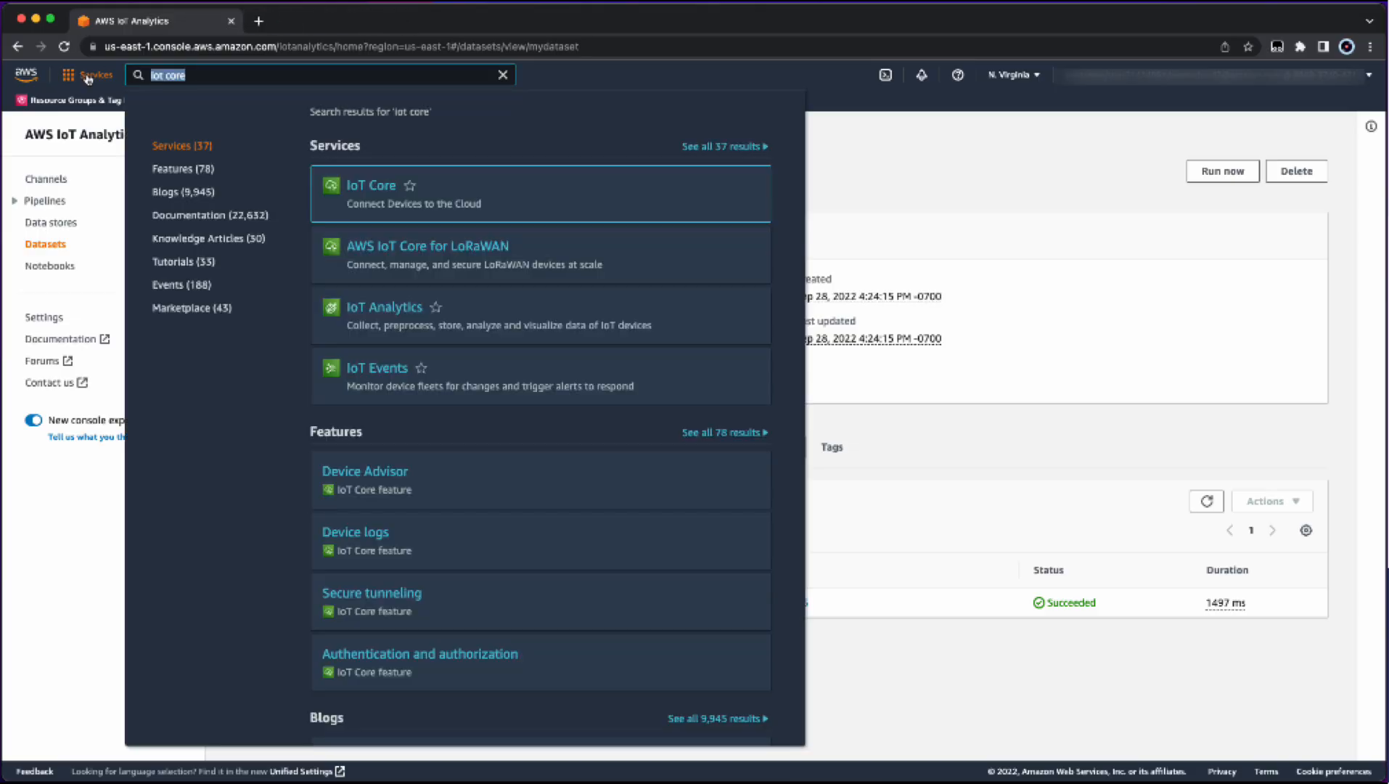
type("quicksight")
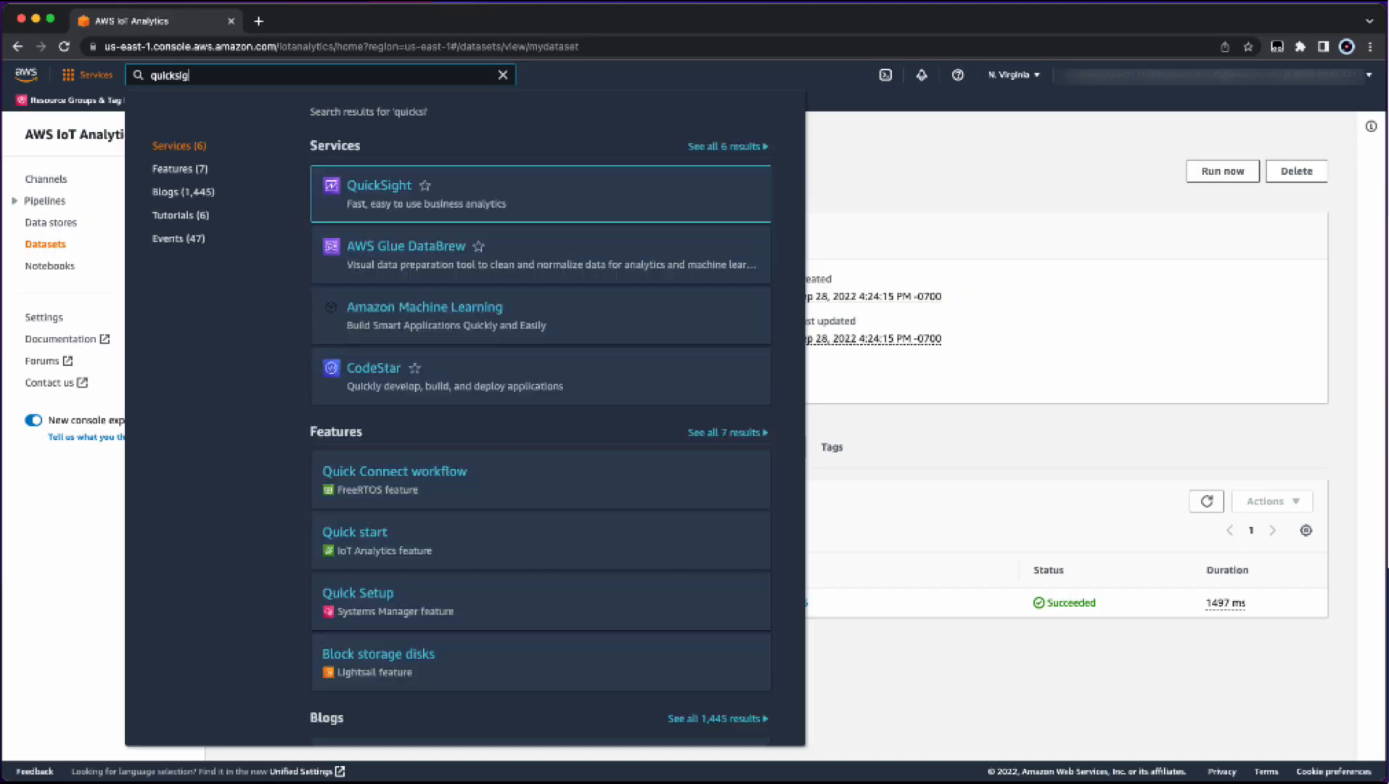
right_click(380, 186)
left_click(436, 190)
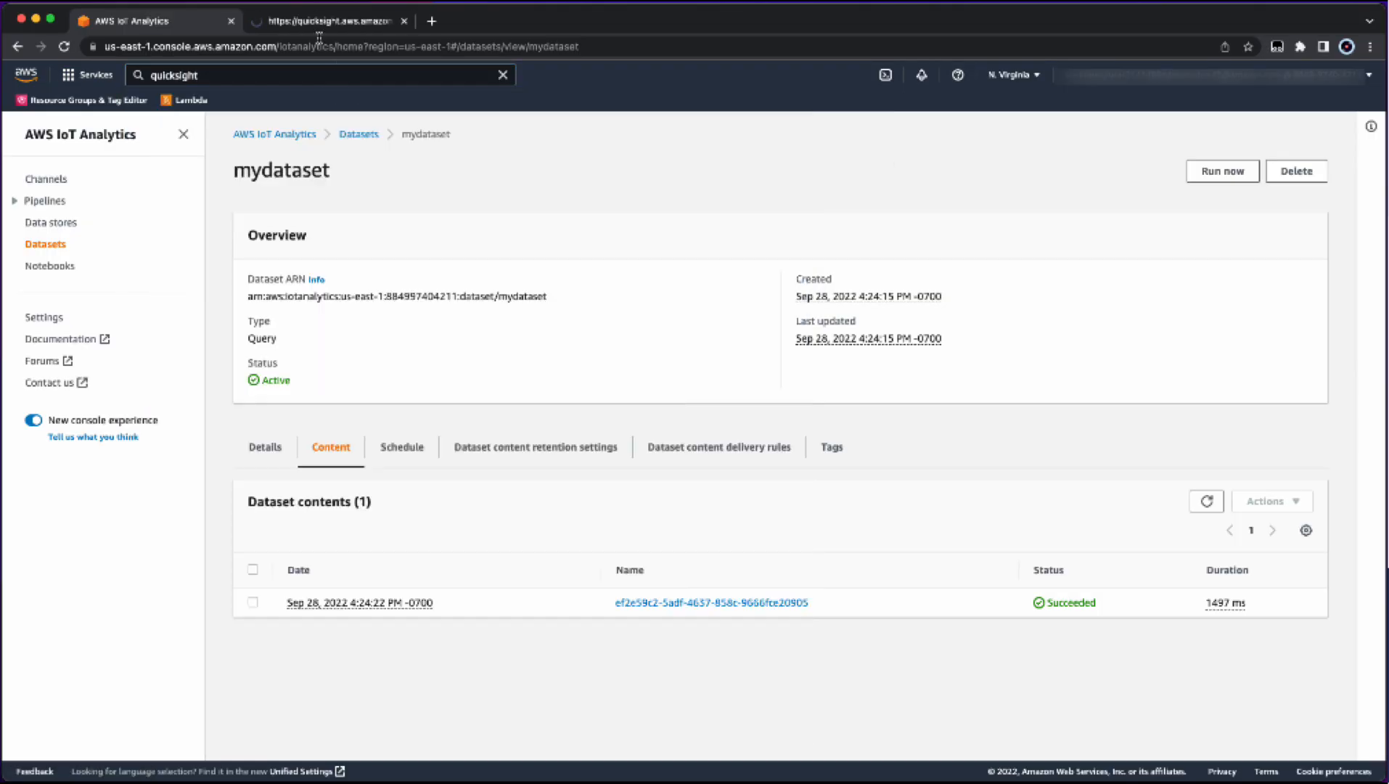
left_click(320, 21)
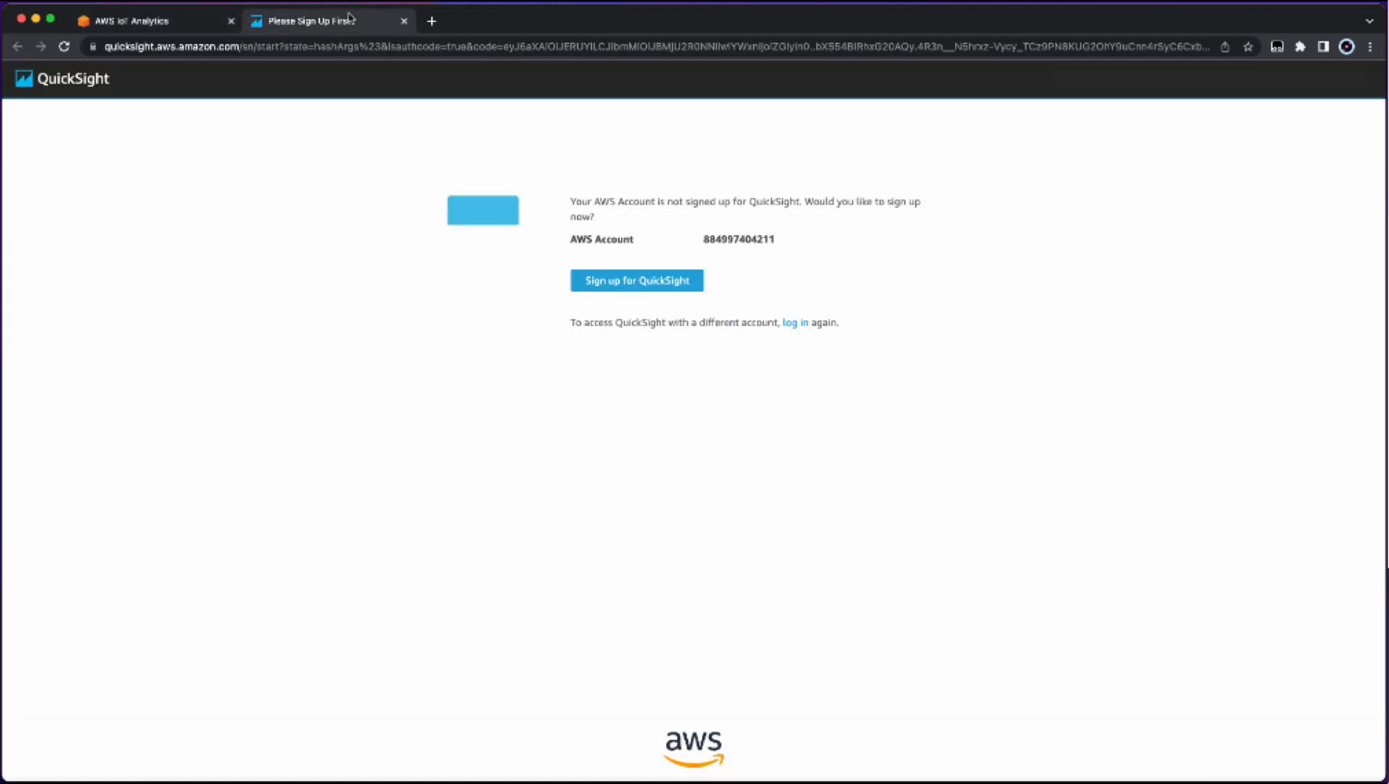
Start signing up for QuickSight and continue with the Enterprise edition.
left_click(657, 289)
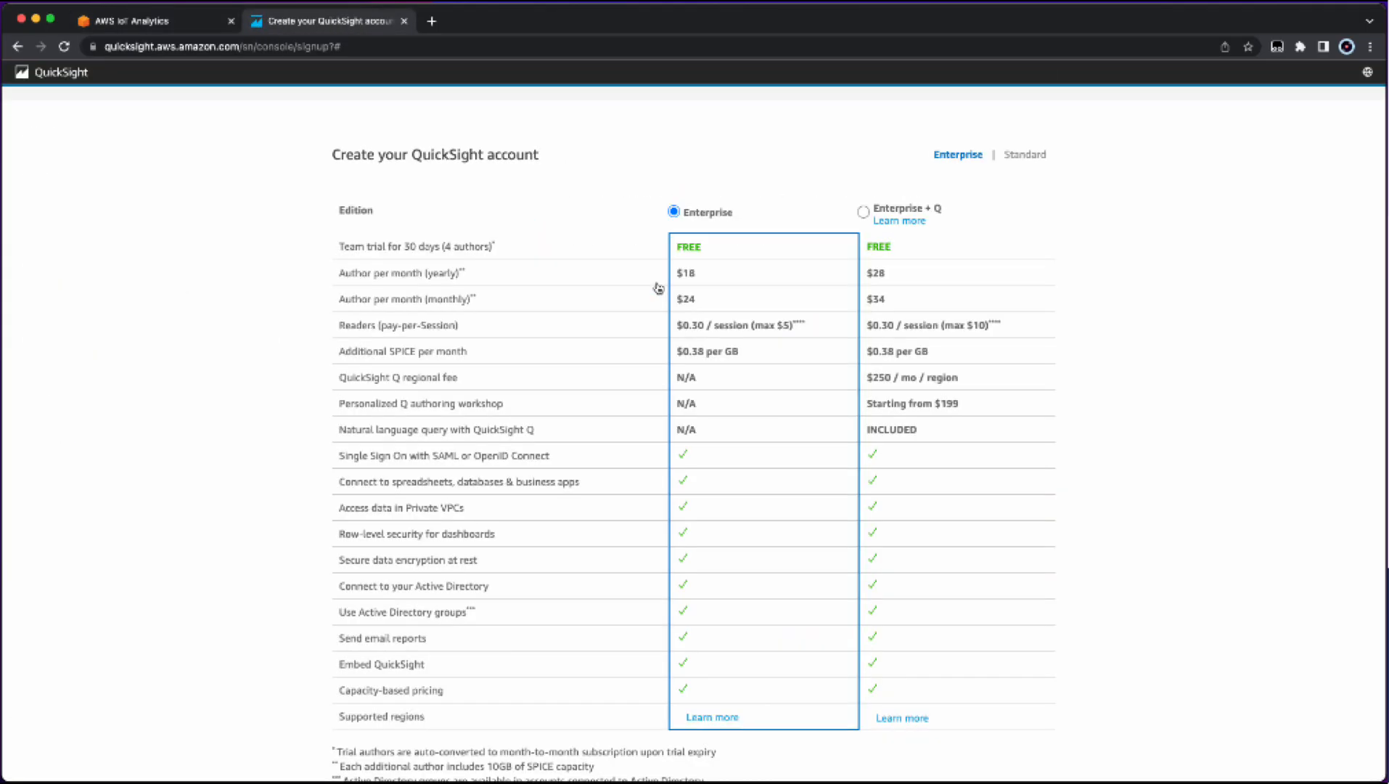
scroll(914, 624, "down", 1)
scroll(913, 625, "down", 3)
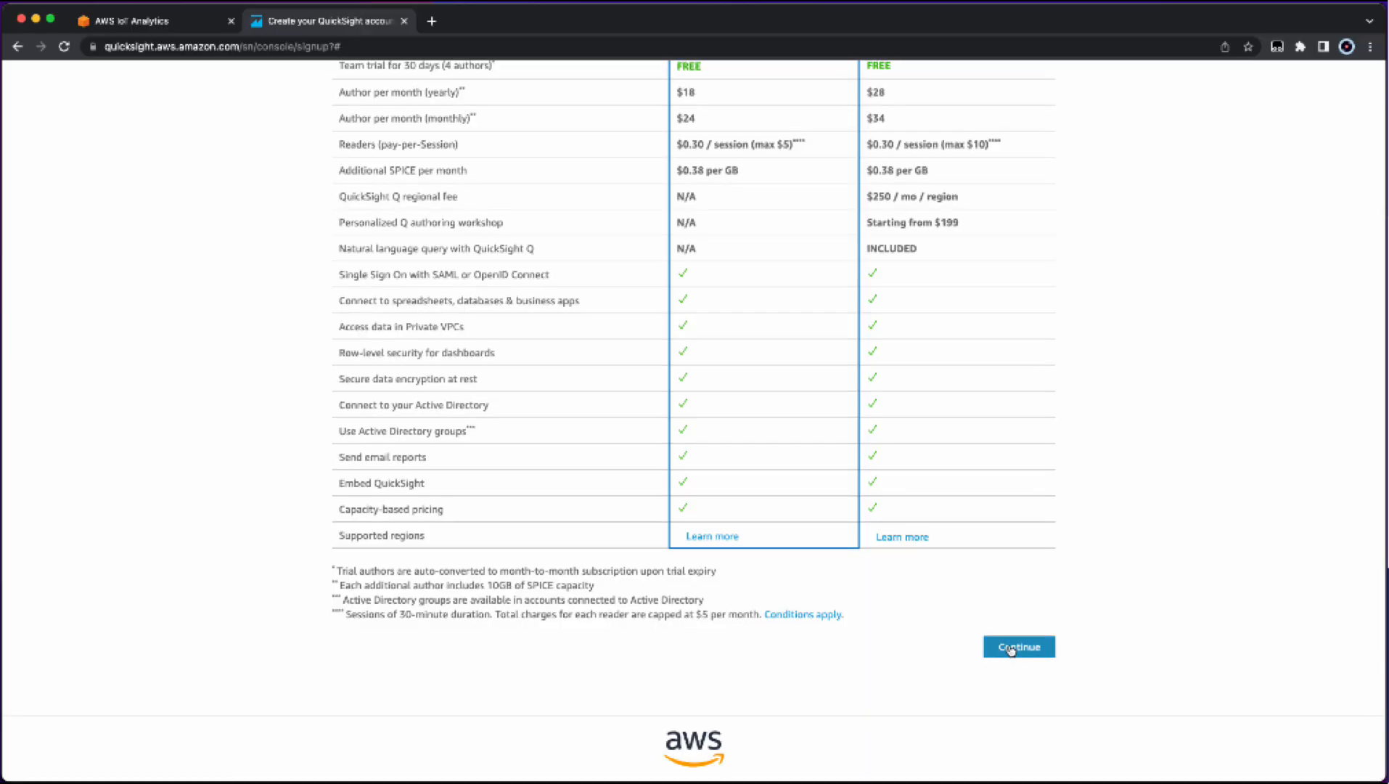
left_click(1010, 648)
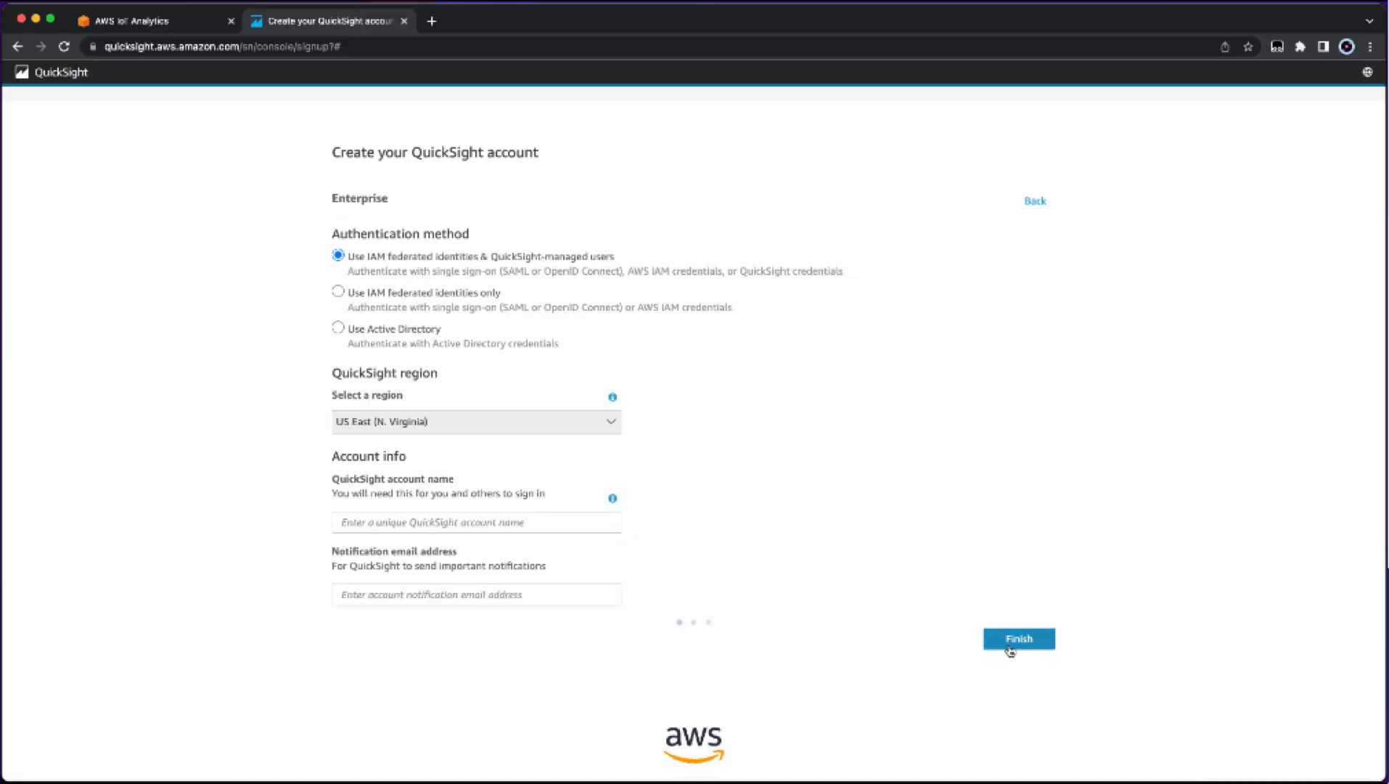
Name the QuickSight account mydemo-quicksight-account-2342 and fill in the notification email address.
left_click(422, 526)
type("mydem")
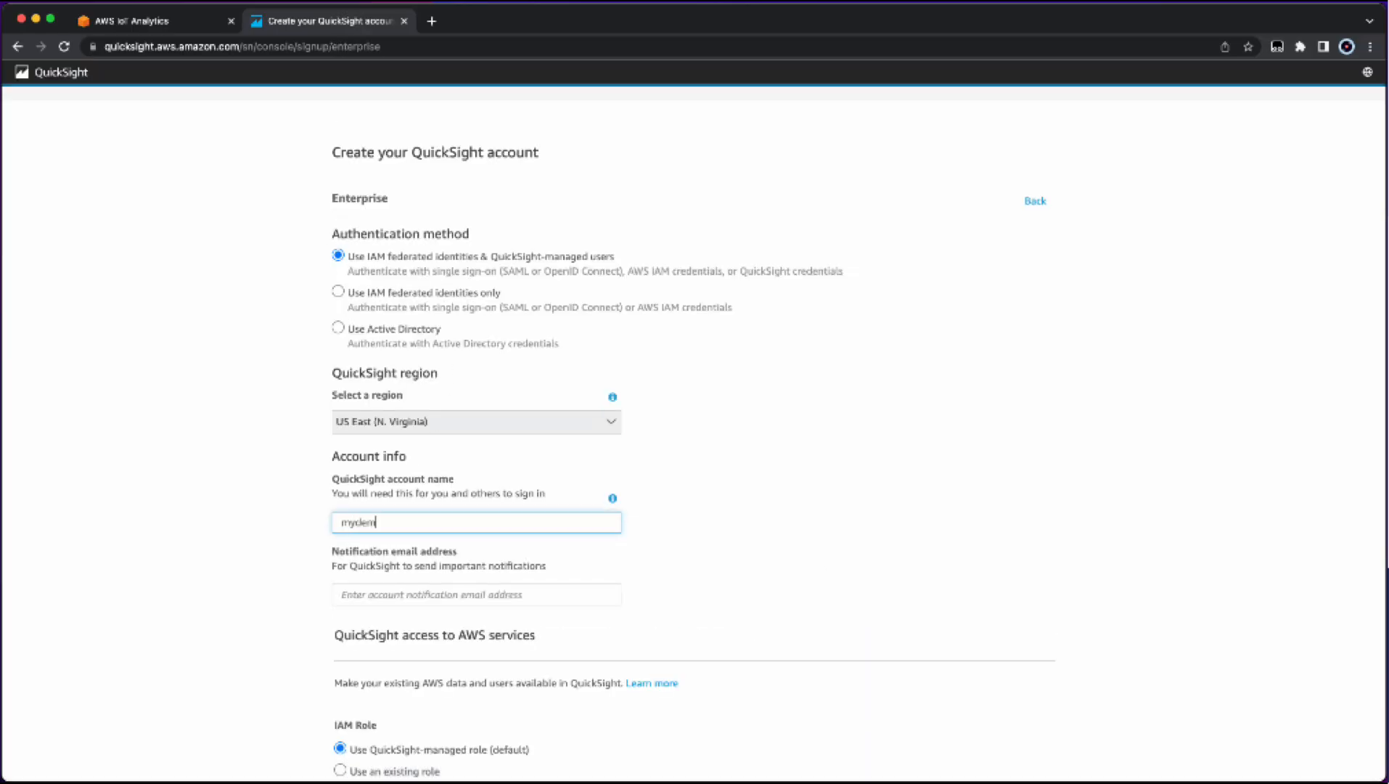
type("o-quicksight-account-2342")
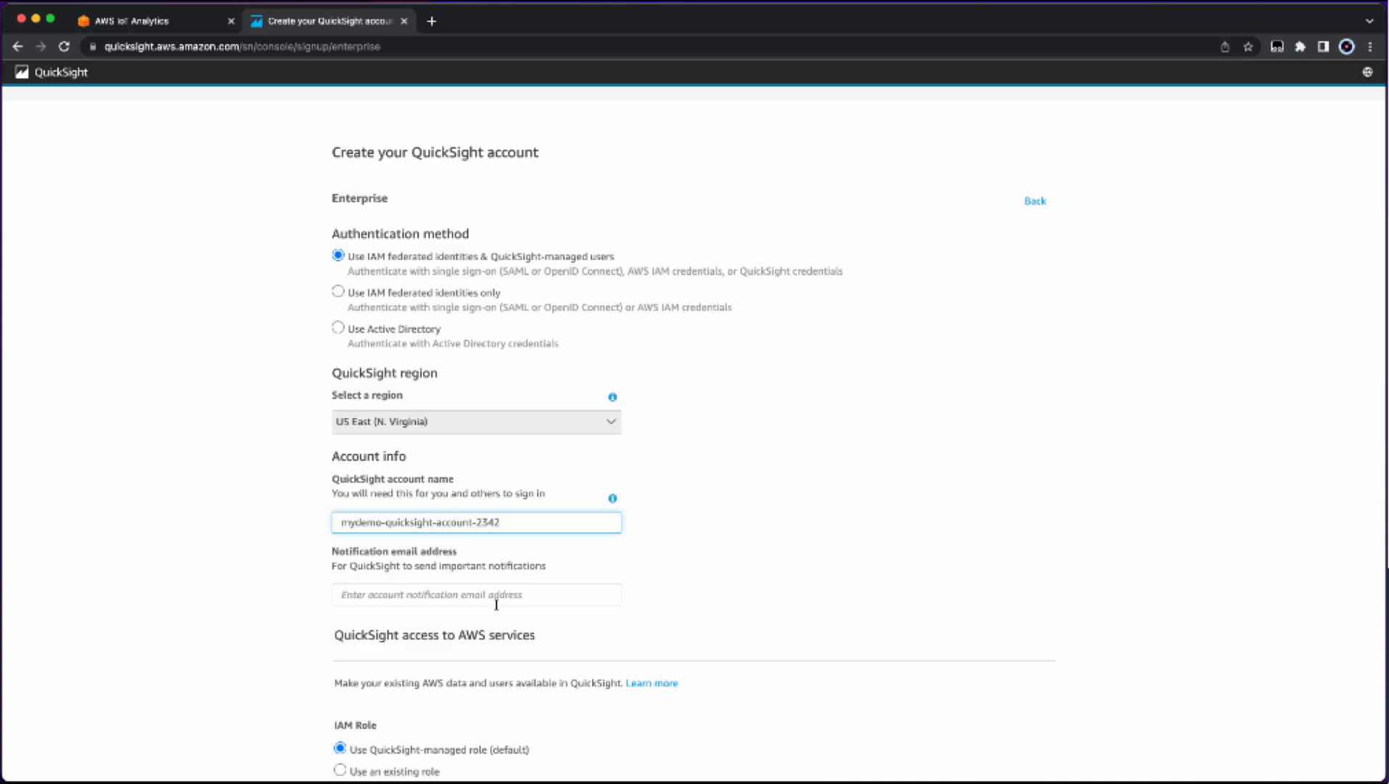
scroll(595, 648, "down", 1)
left_click(487, 552)
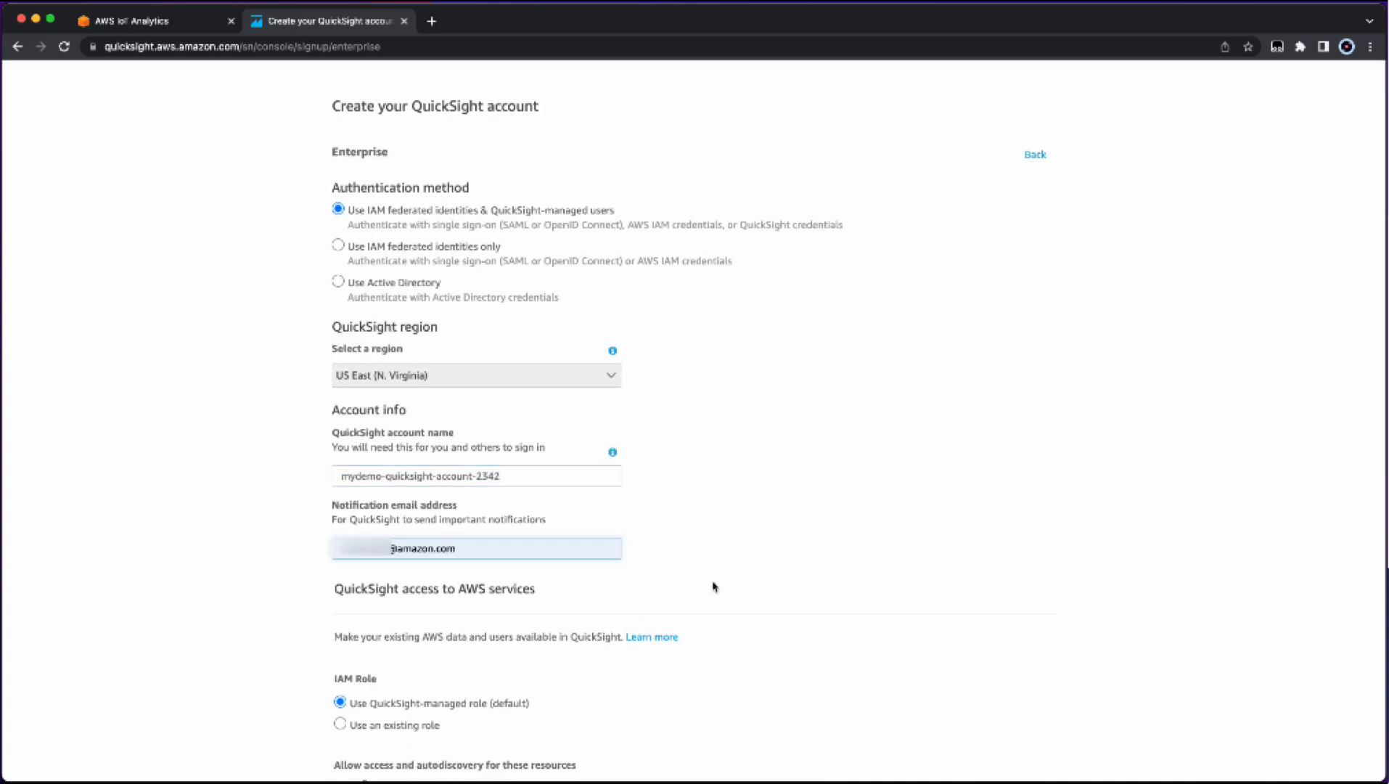
Disable QuickSight access to Redshift, RDS, IAM and Athena, allow AWS IoT Analytics, and finish the account creation.
scroll(714, 585, "down", 6)
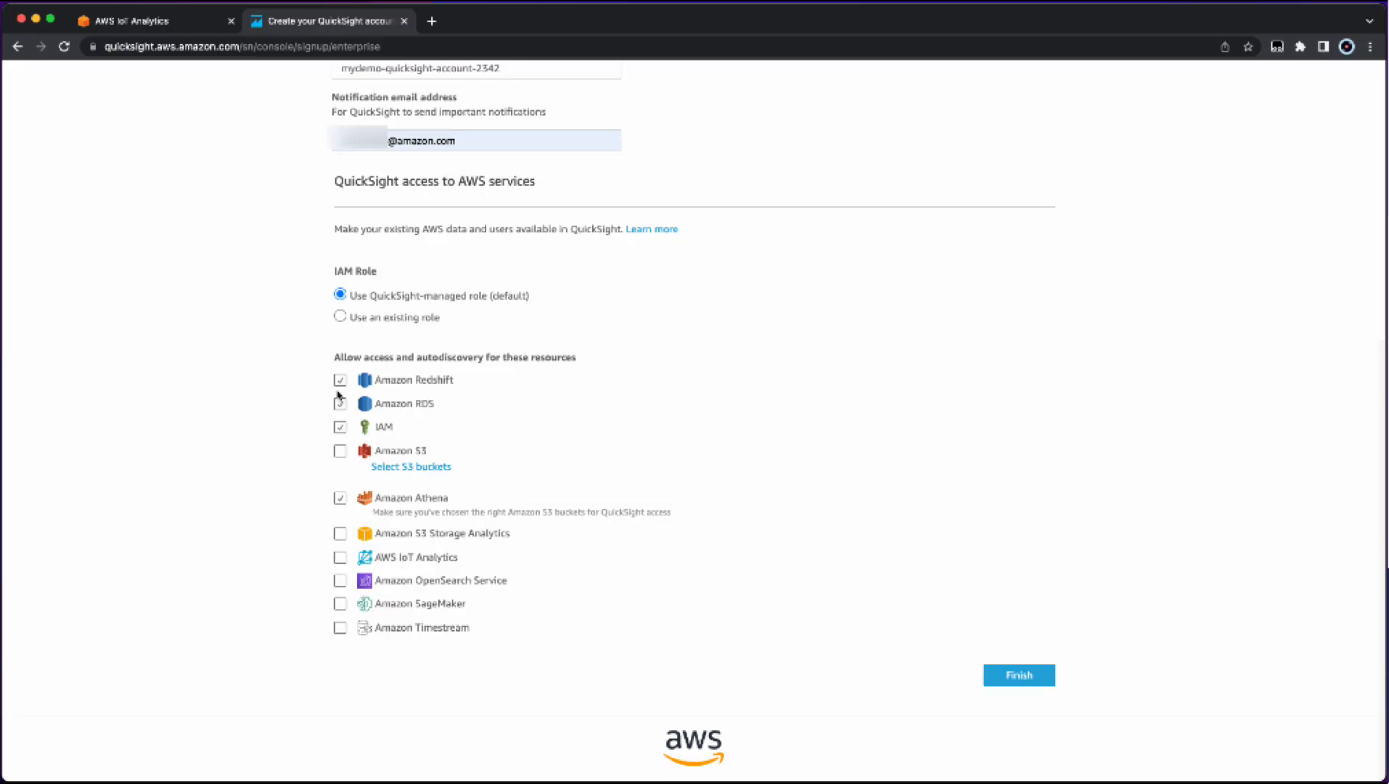
left_click(344, 387)
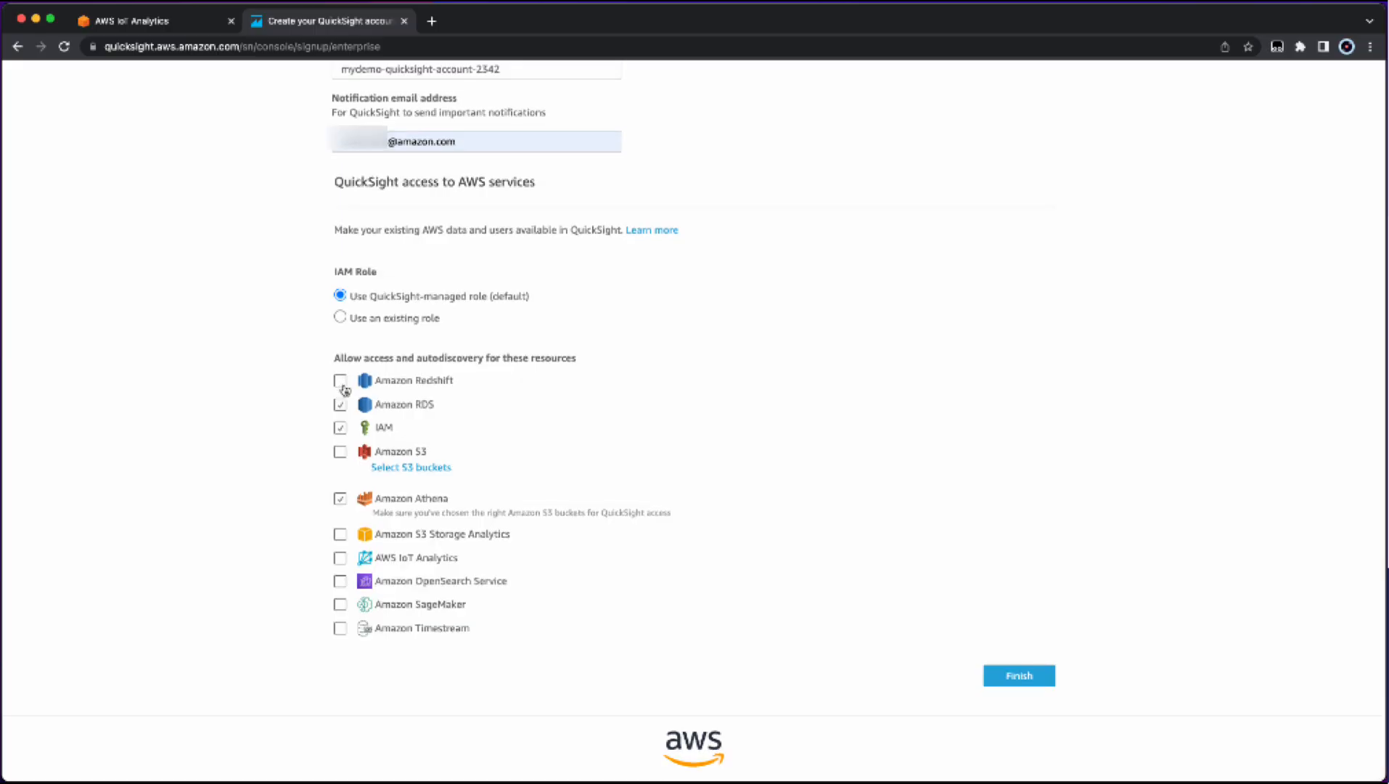
left_click(341, 404)
left_click(339, 428)
left_click(340, 500)
left_click(339, 560)
left_click(1020, 675)
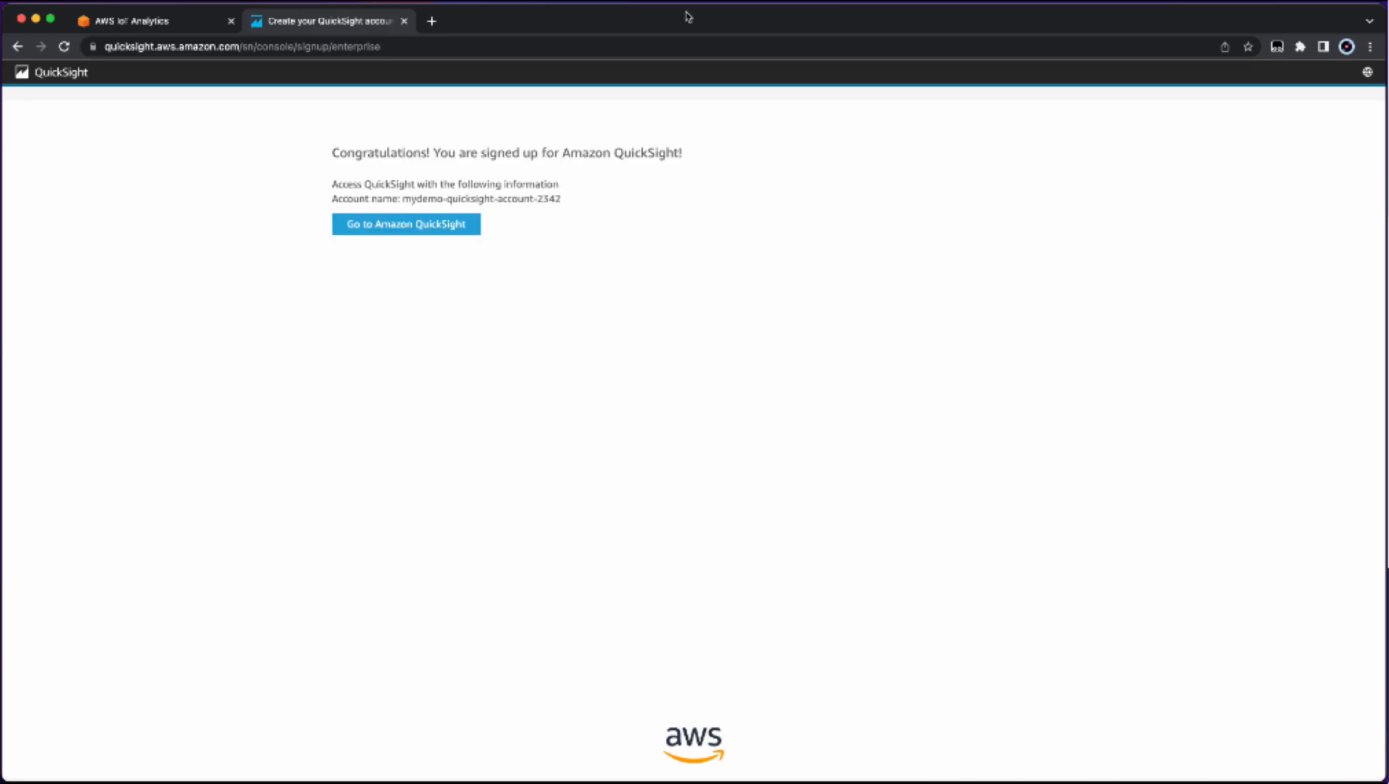
Close the IoT Analytics page and enter Amazon QuickSight, dismissing its What's New notice.
left_click(231, 22)
left_click(458, 225)
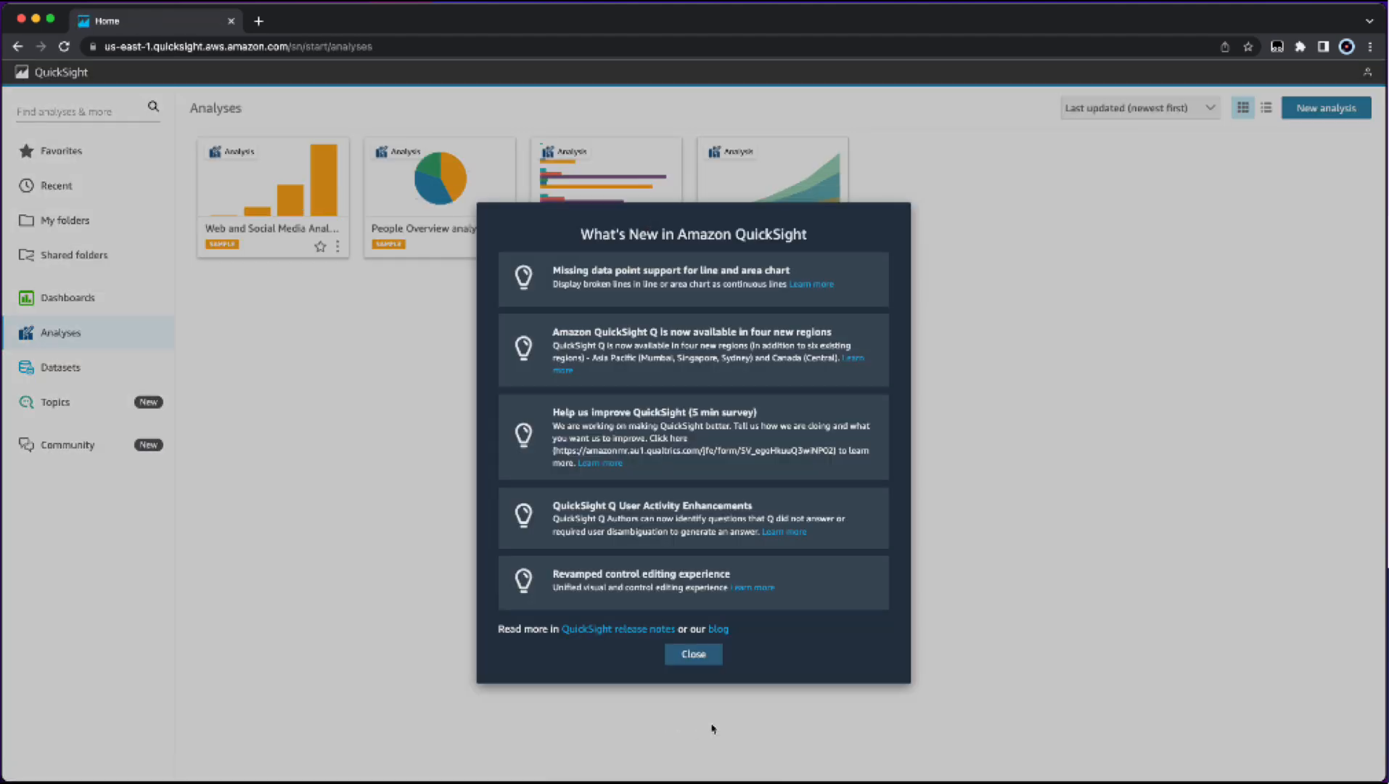
left_click(713, 658)
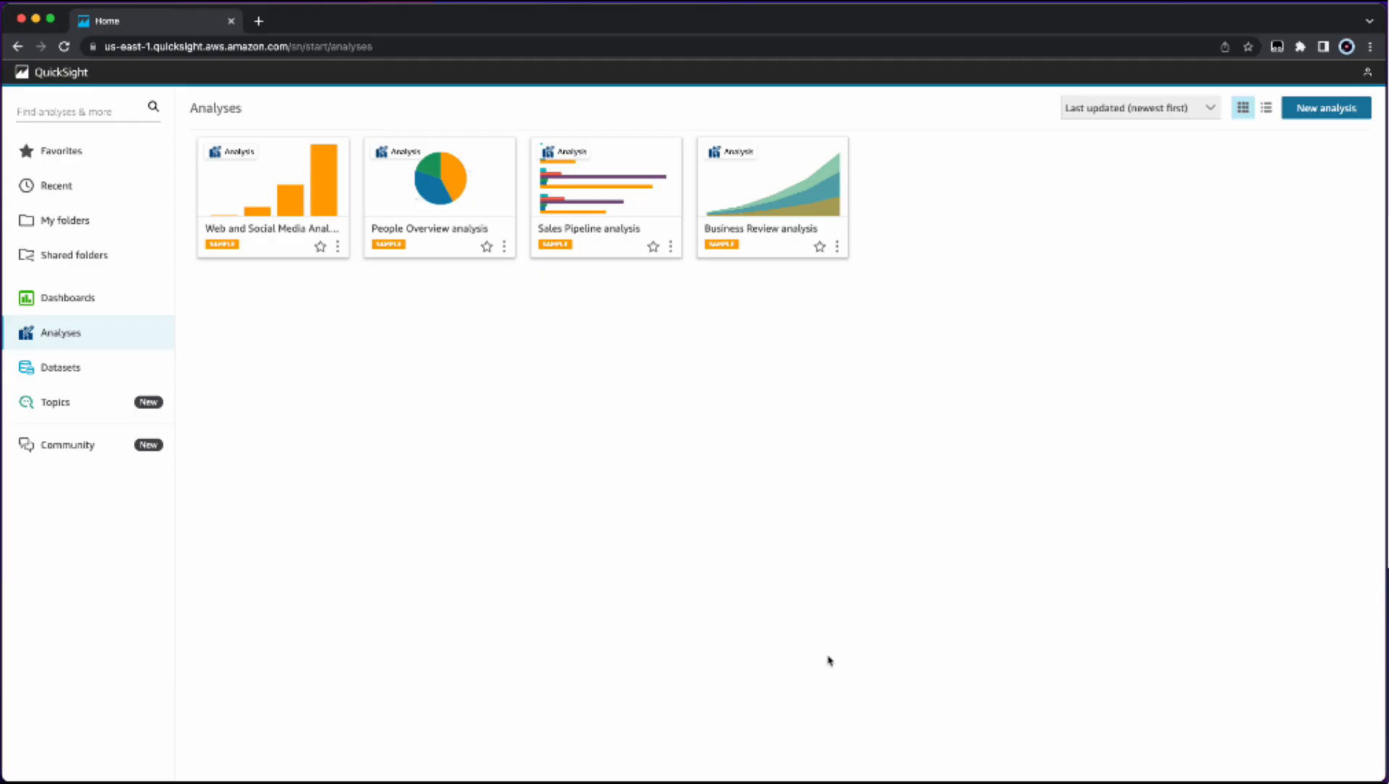
Start a new analysis with a new dataset that uses AWS IoT Analytics as its source.
left_click(1345, 109)
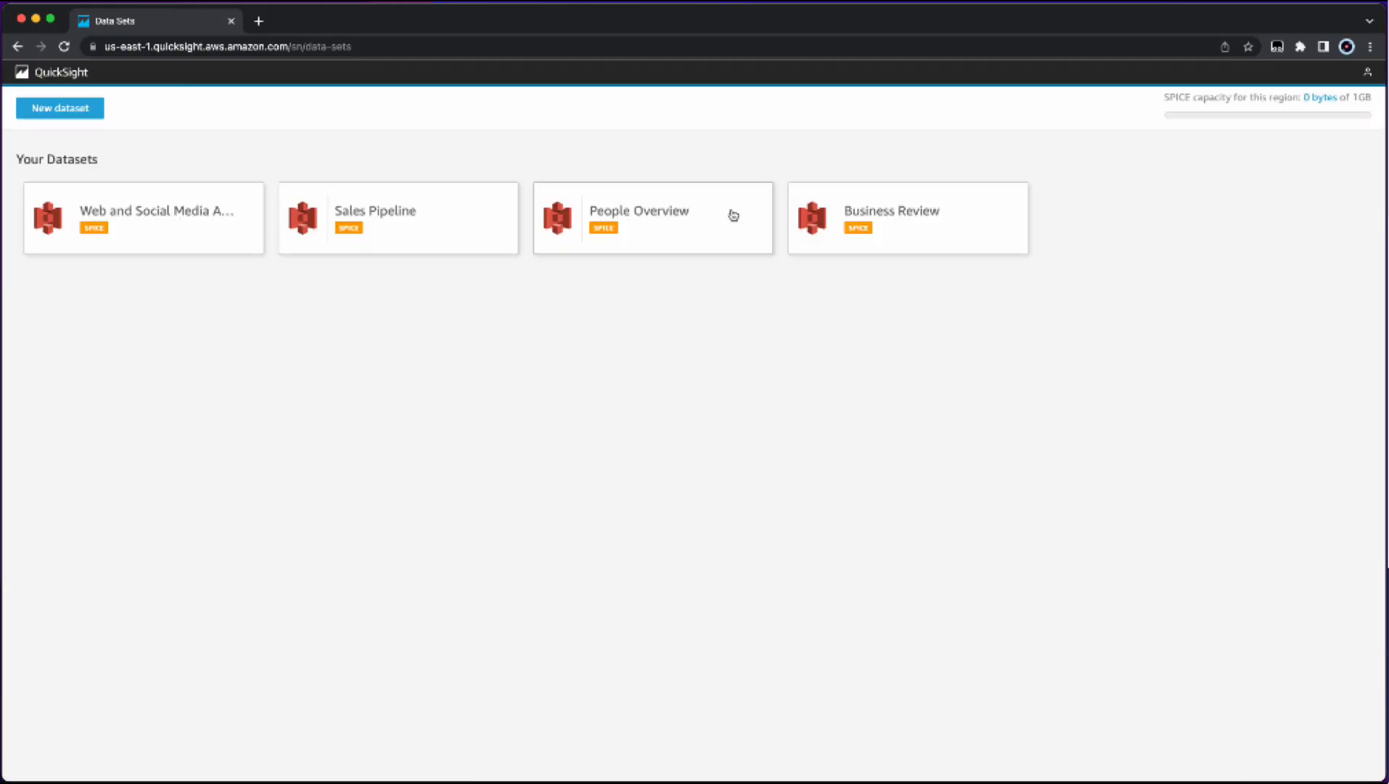
left_click(76, 114)
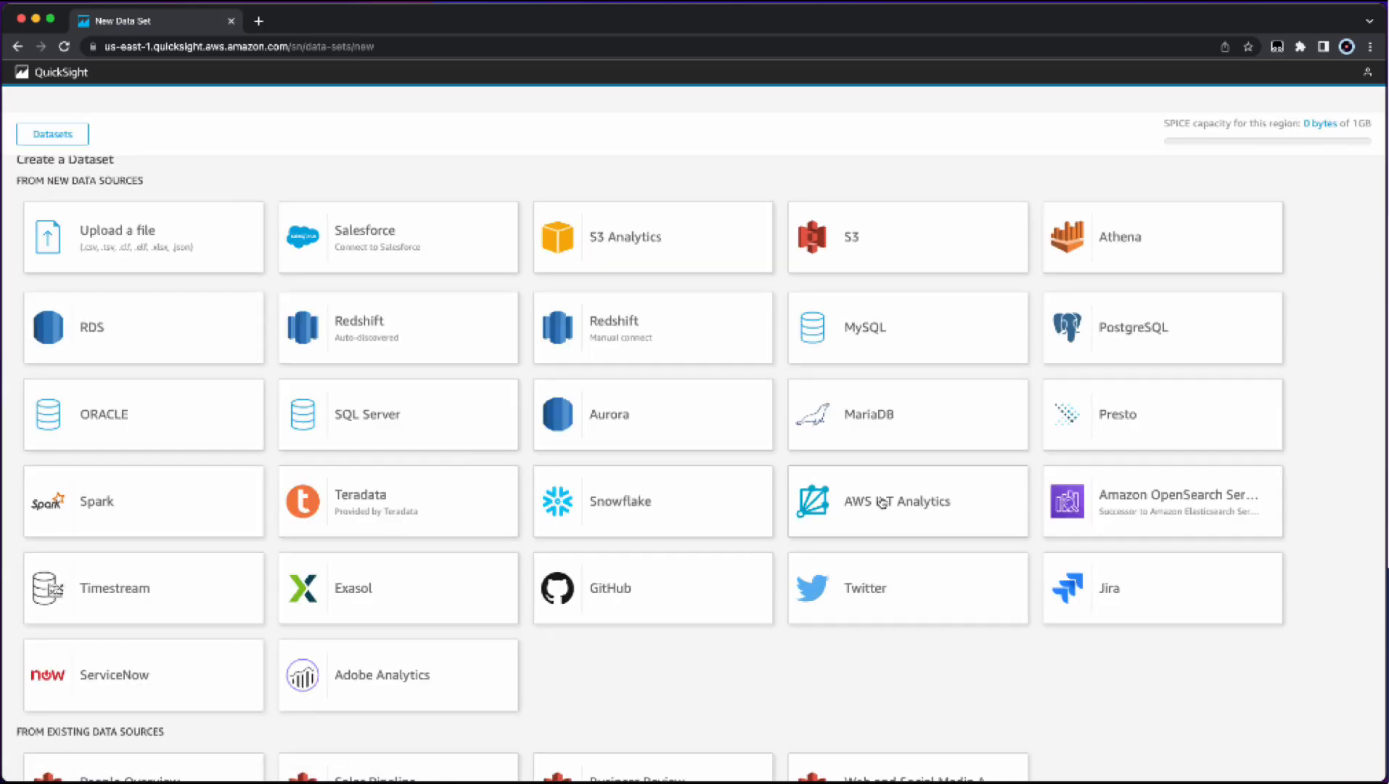
left_click(916, 511)
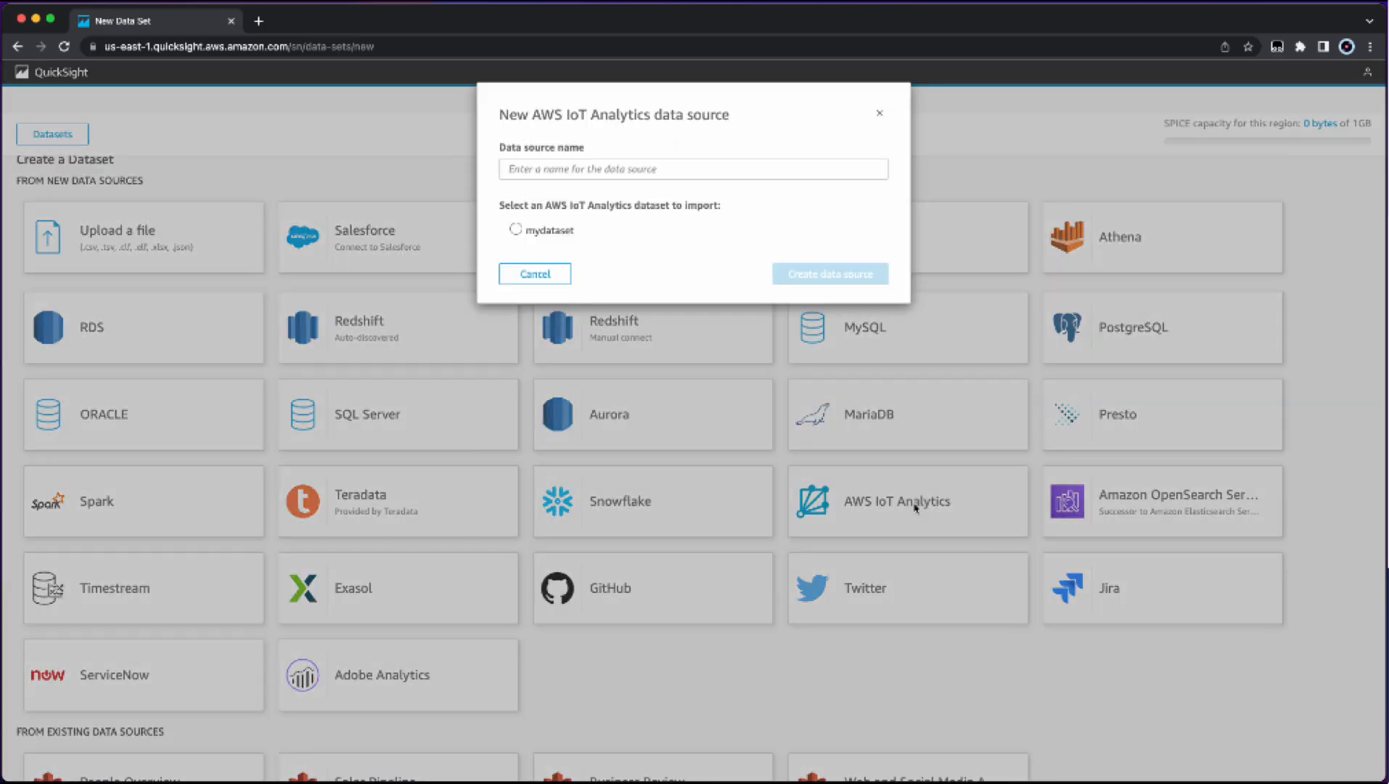
Create the data source myiotanalyticsdatasource from the IoT Analytics dataset mydataset and open it for visualization.
left_click(541, 174)
type("my")
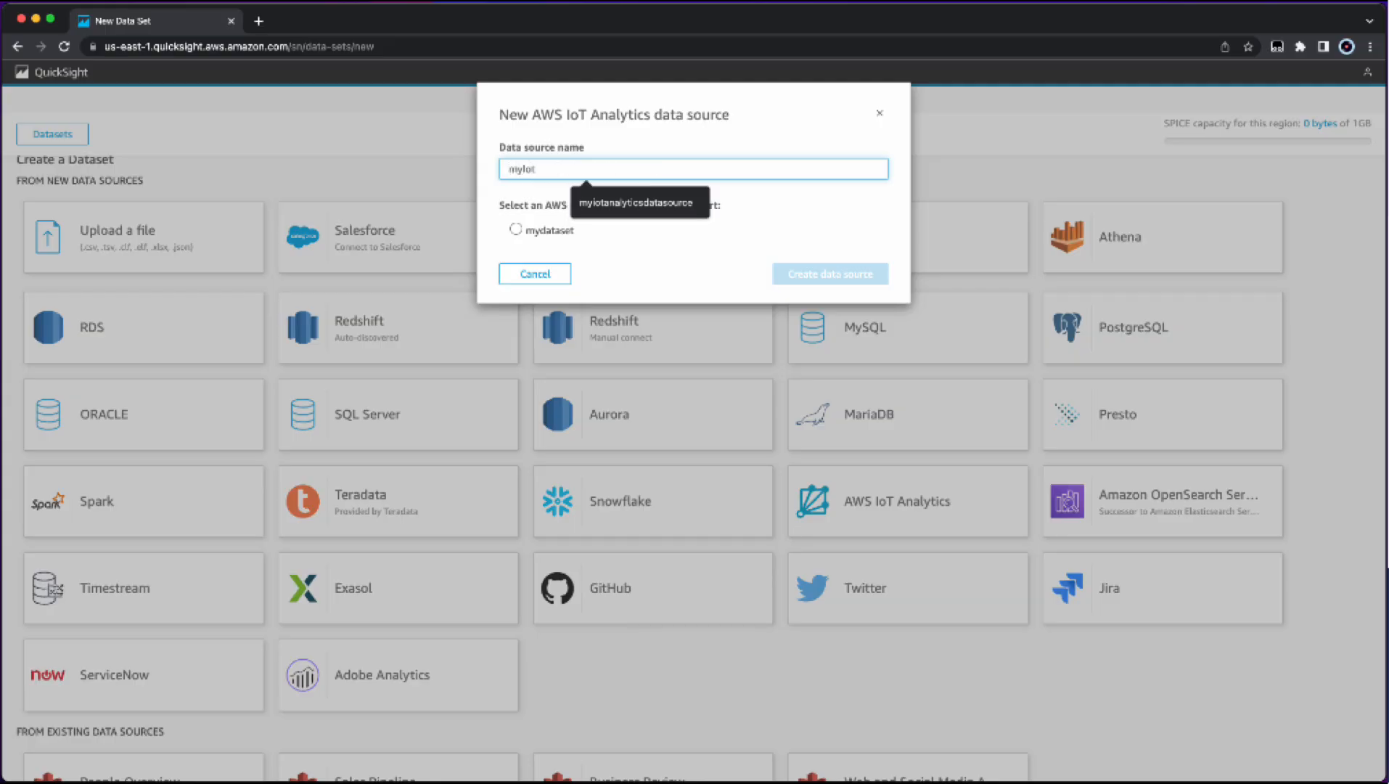
type("Iot")
left_click(682, 207)
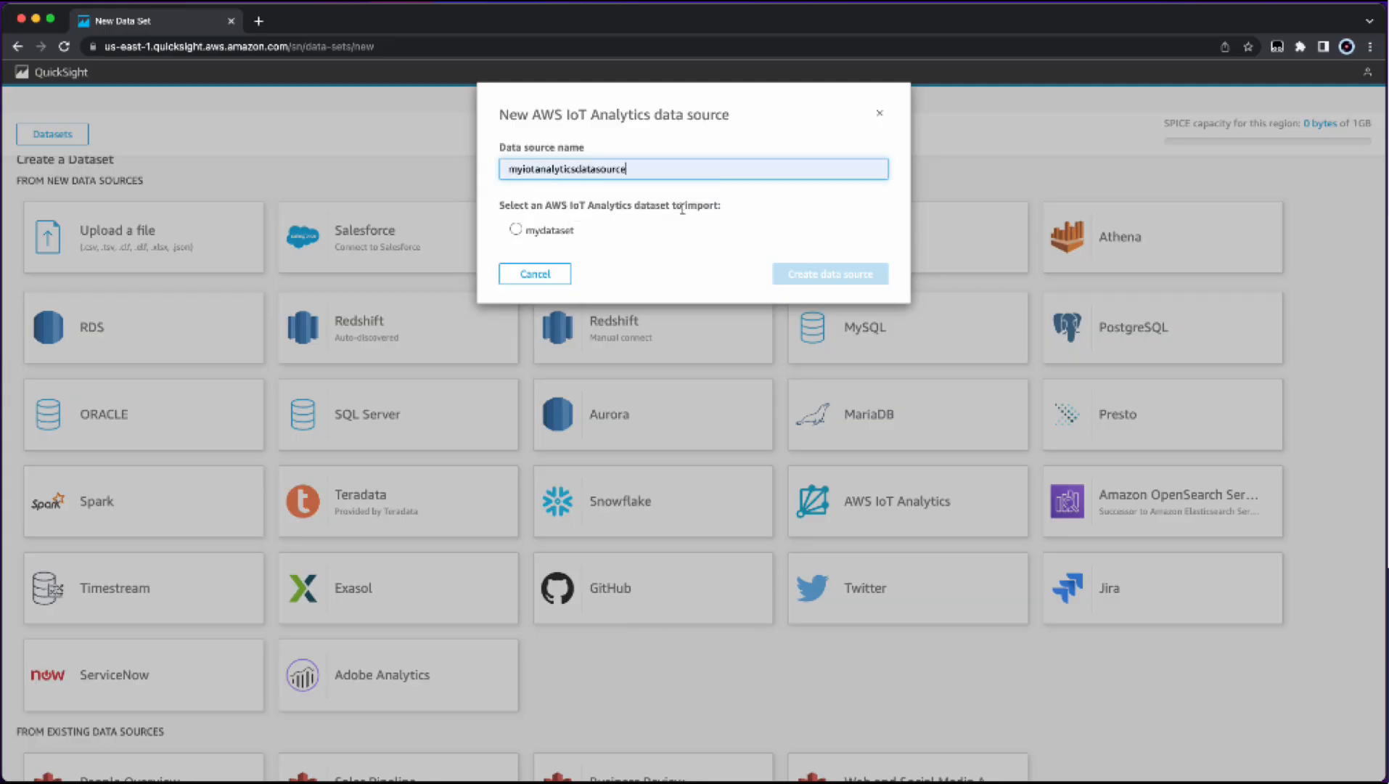
left_click(536, 236)
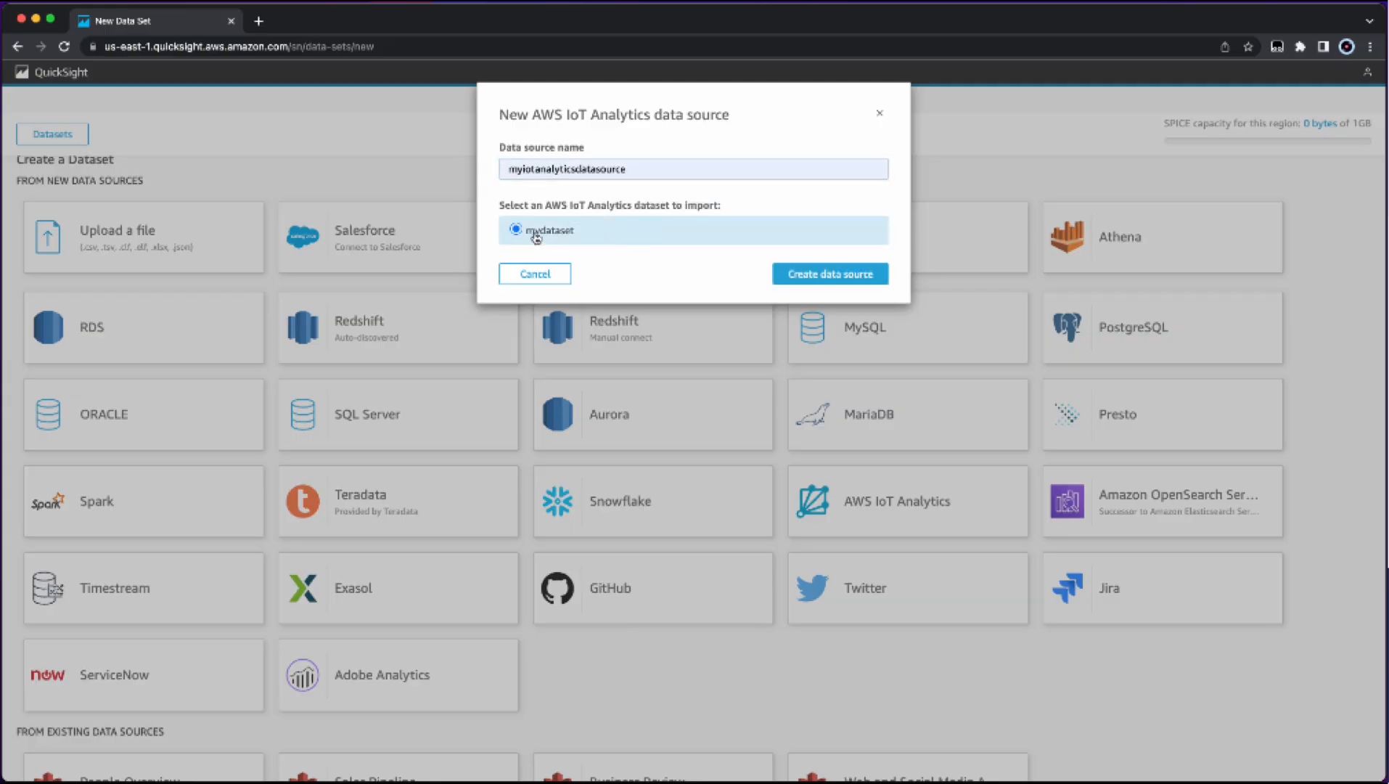
left_click(840, 279)
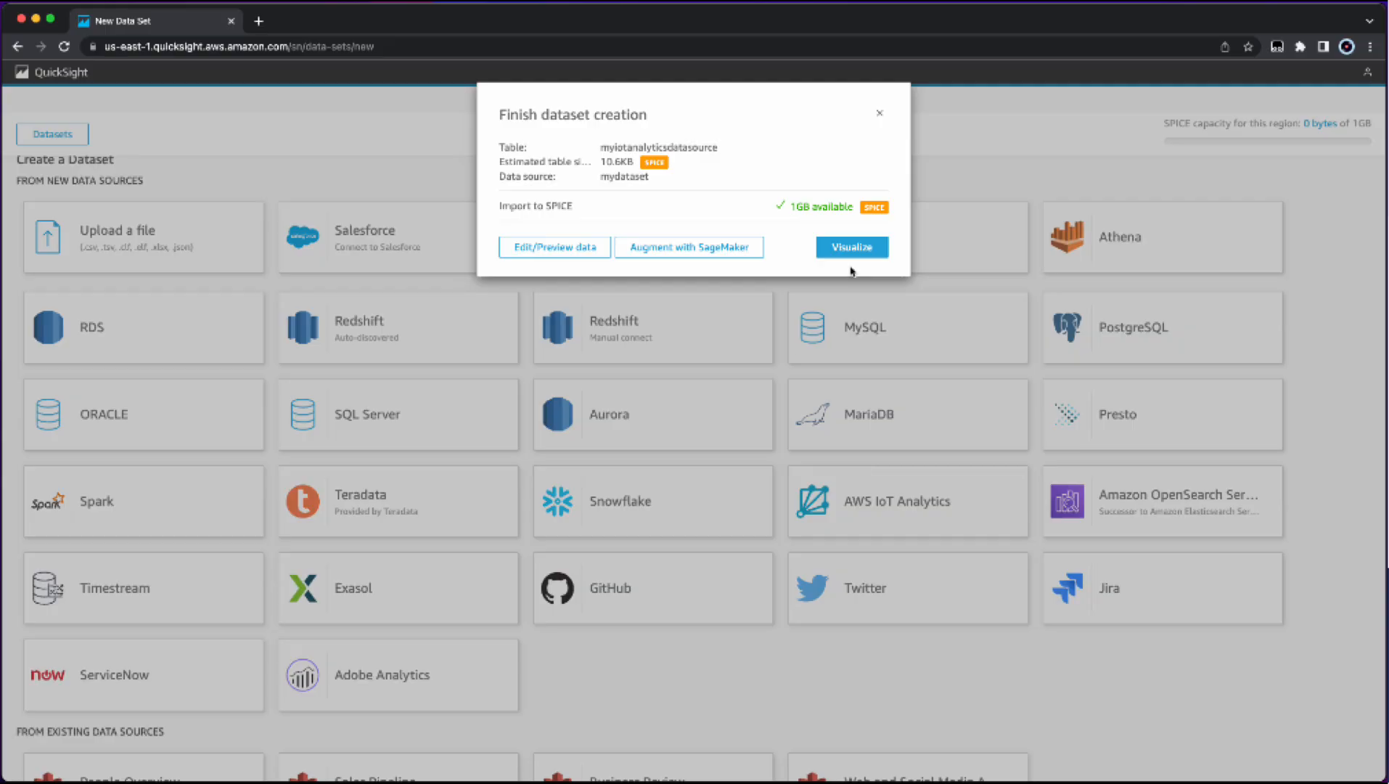
left_click(854, 251)
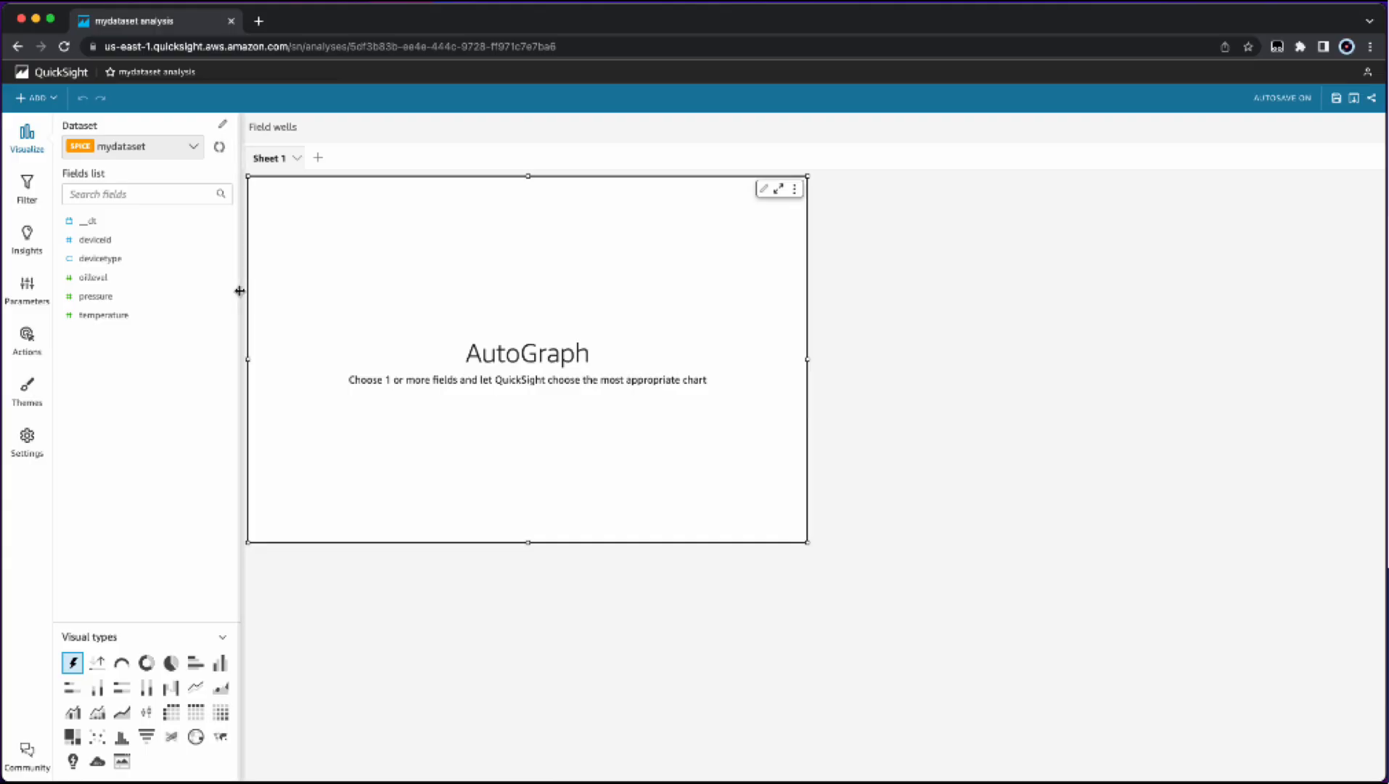
Build a vertical bar chart of average temperature with deviceid on the X axis, grouped by oillevel.
left_click(221, 664)
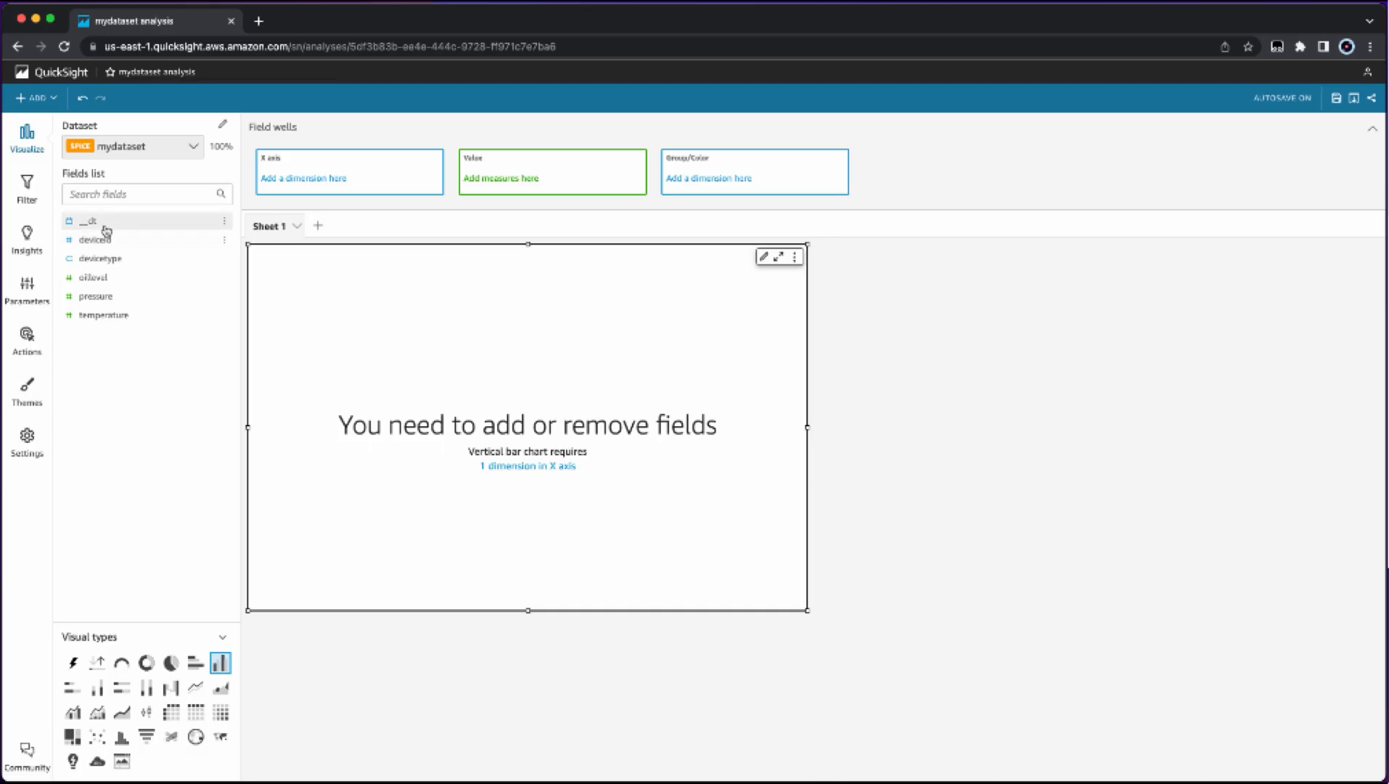
left_click_drag(83, 239, 266, 407)
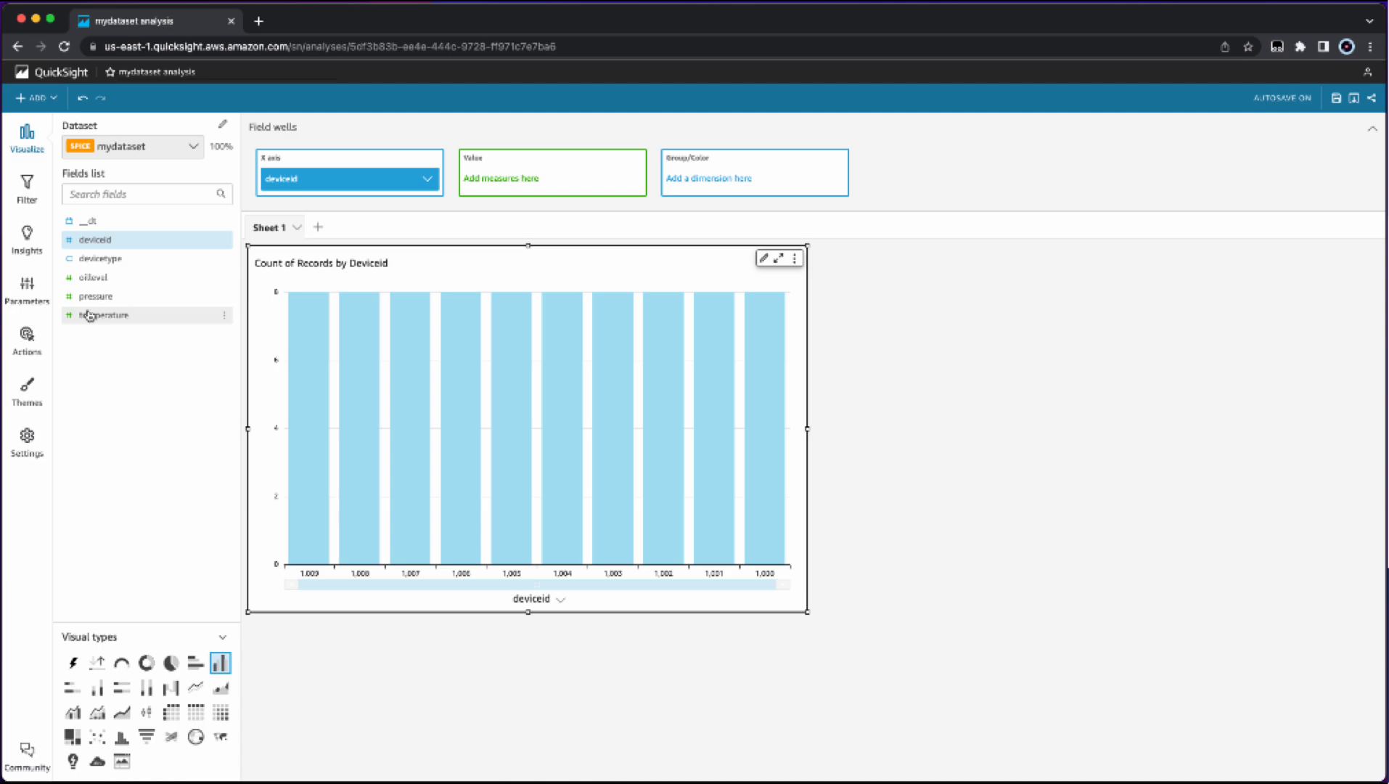
left_click_drag(90, 315, 559, 187)
left_click(561, 189)
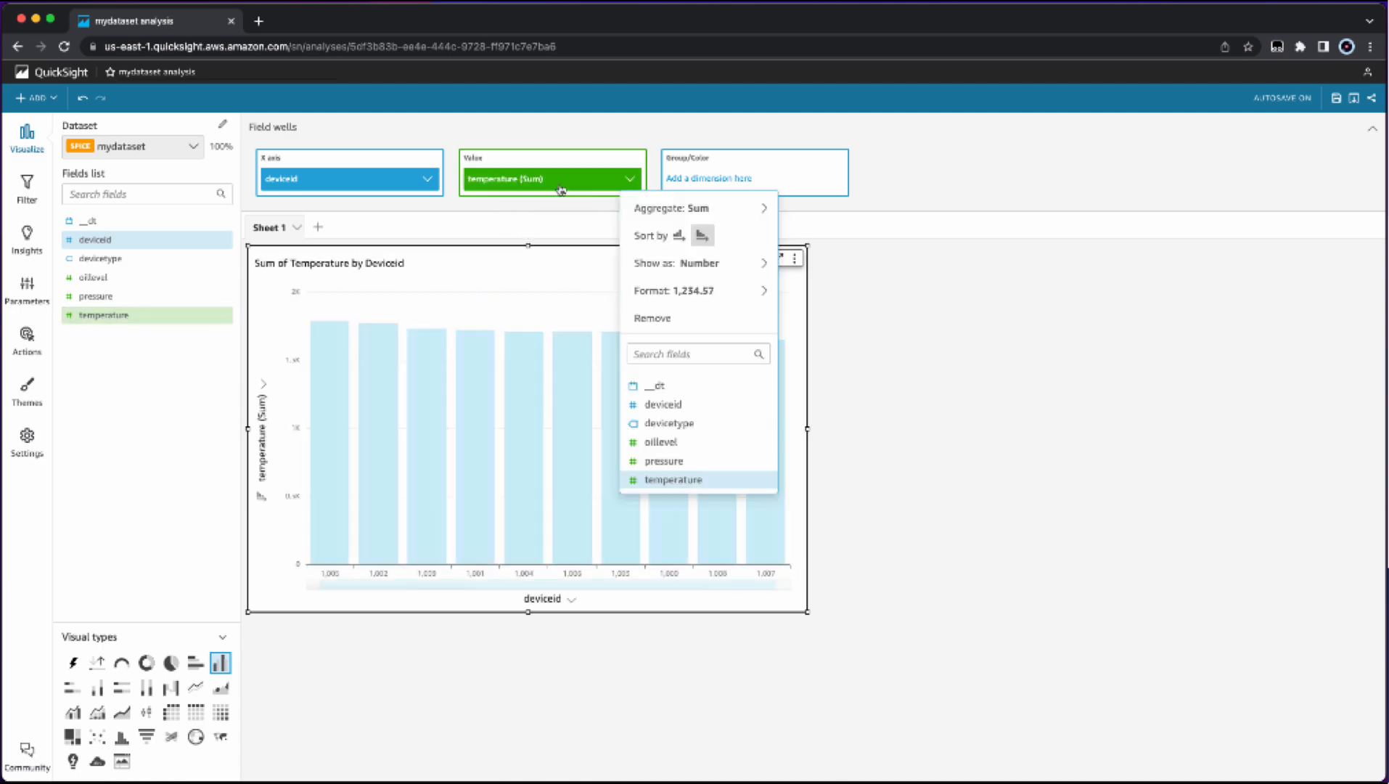
mouse_move(638, 208)
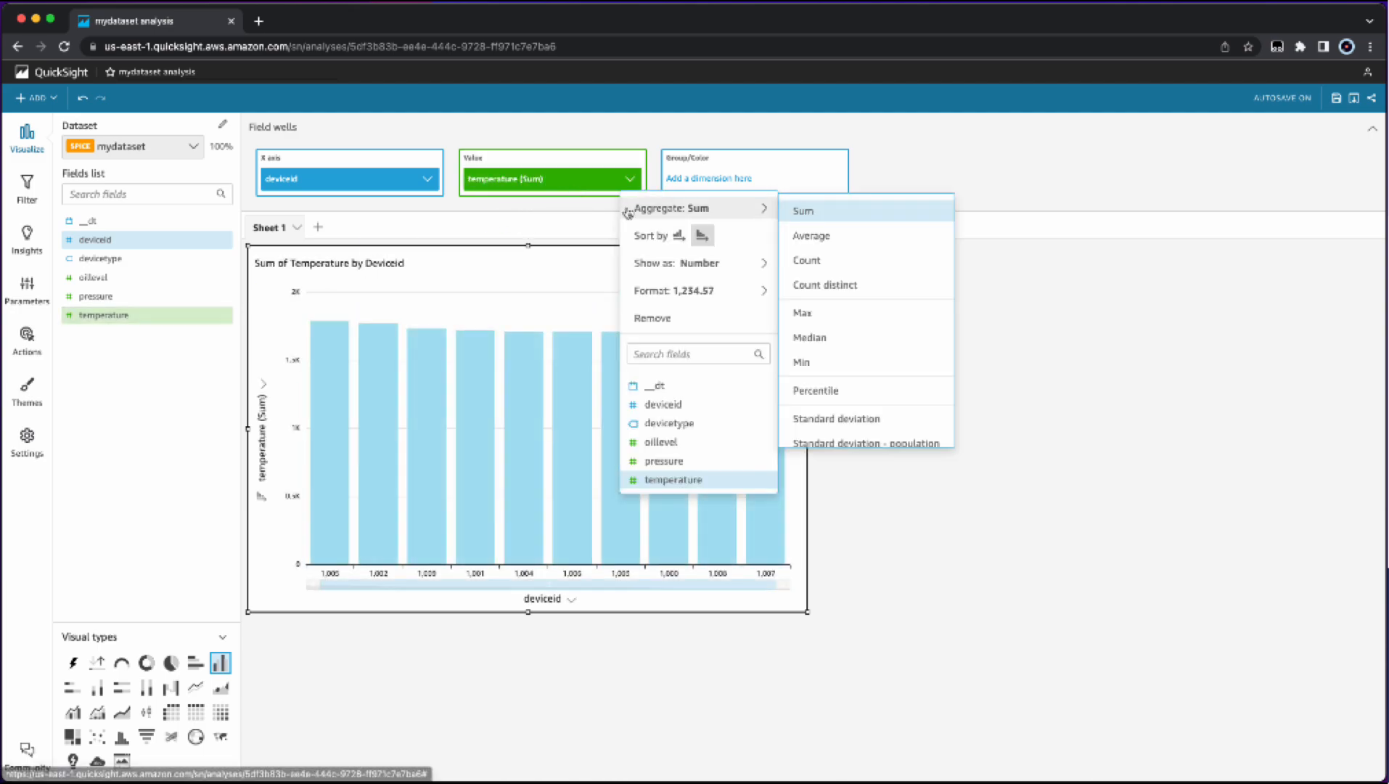
left_click(813, 236)
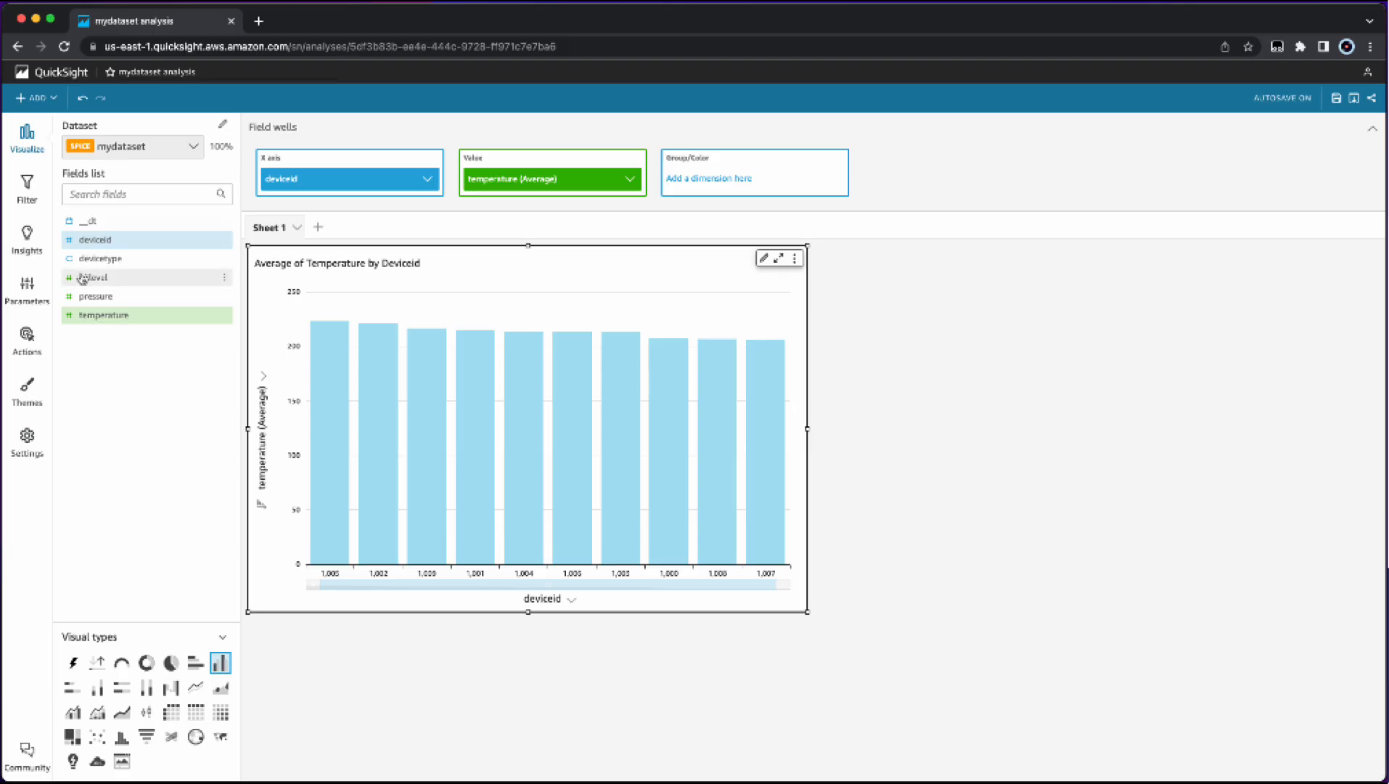
left_click_drag(82, 278, 723, 194)
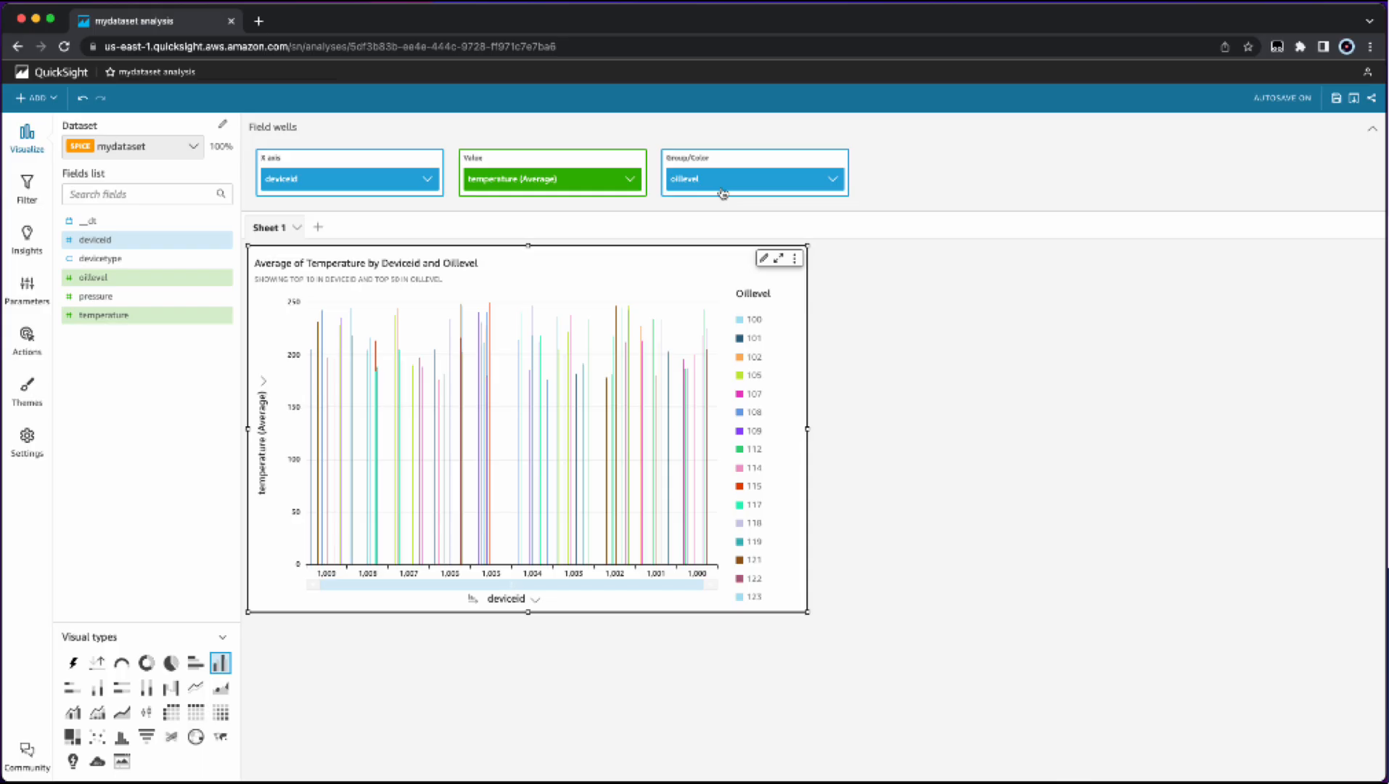
Format the deviceid axis numbers as 1235, sort deviceid in ascending order and maximize the chart.
left_click(528, 598)
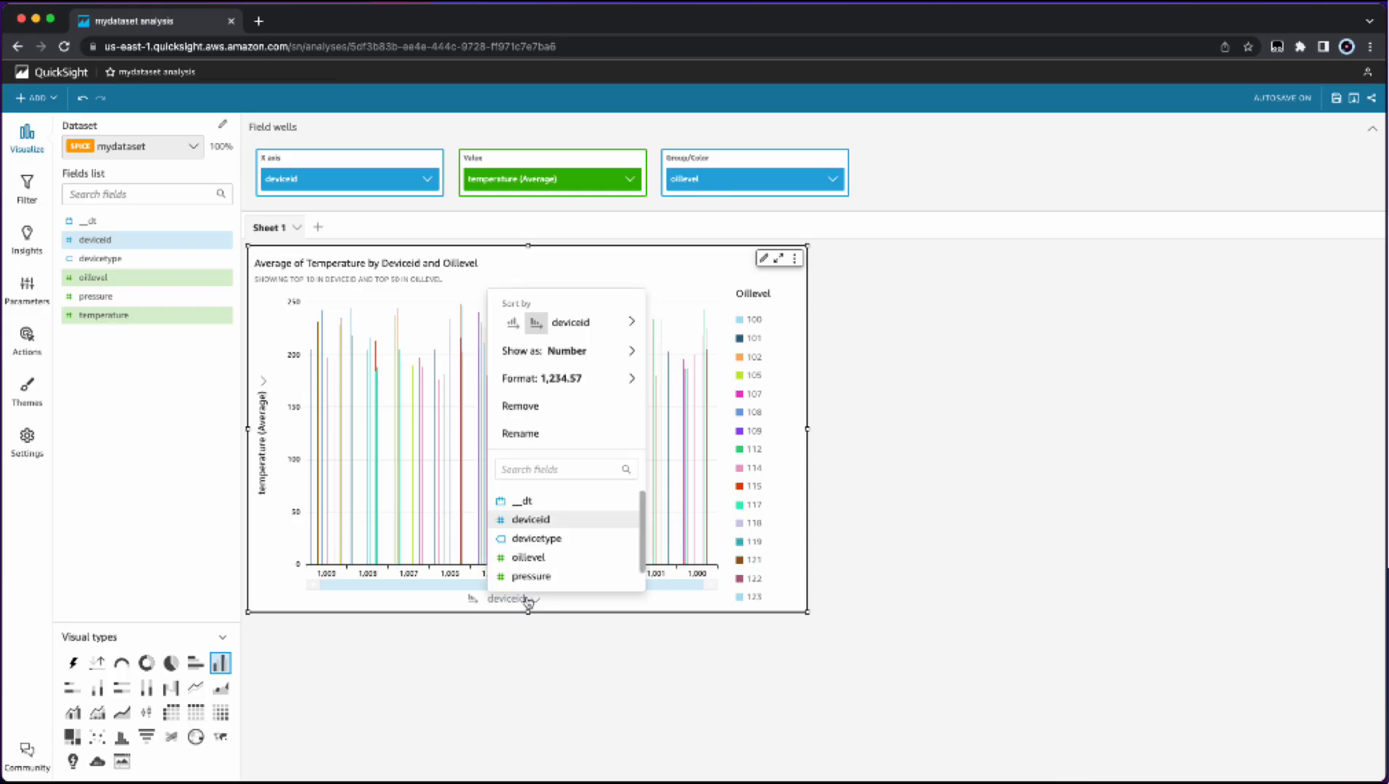
mouse_move(617, 377)
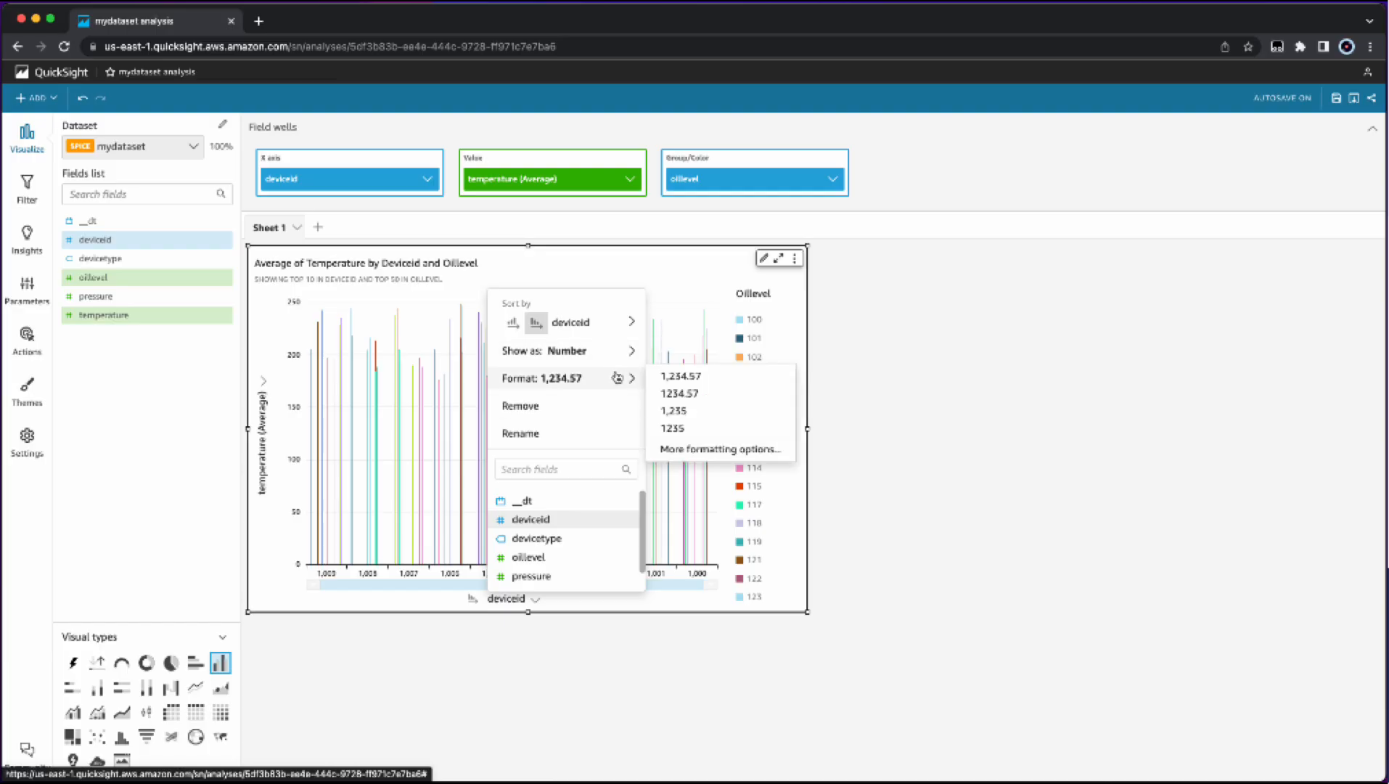
left_click(691, 427)
left_click(527, 598)
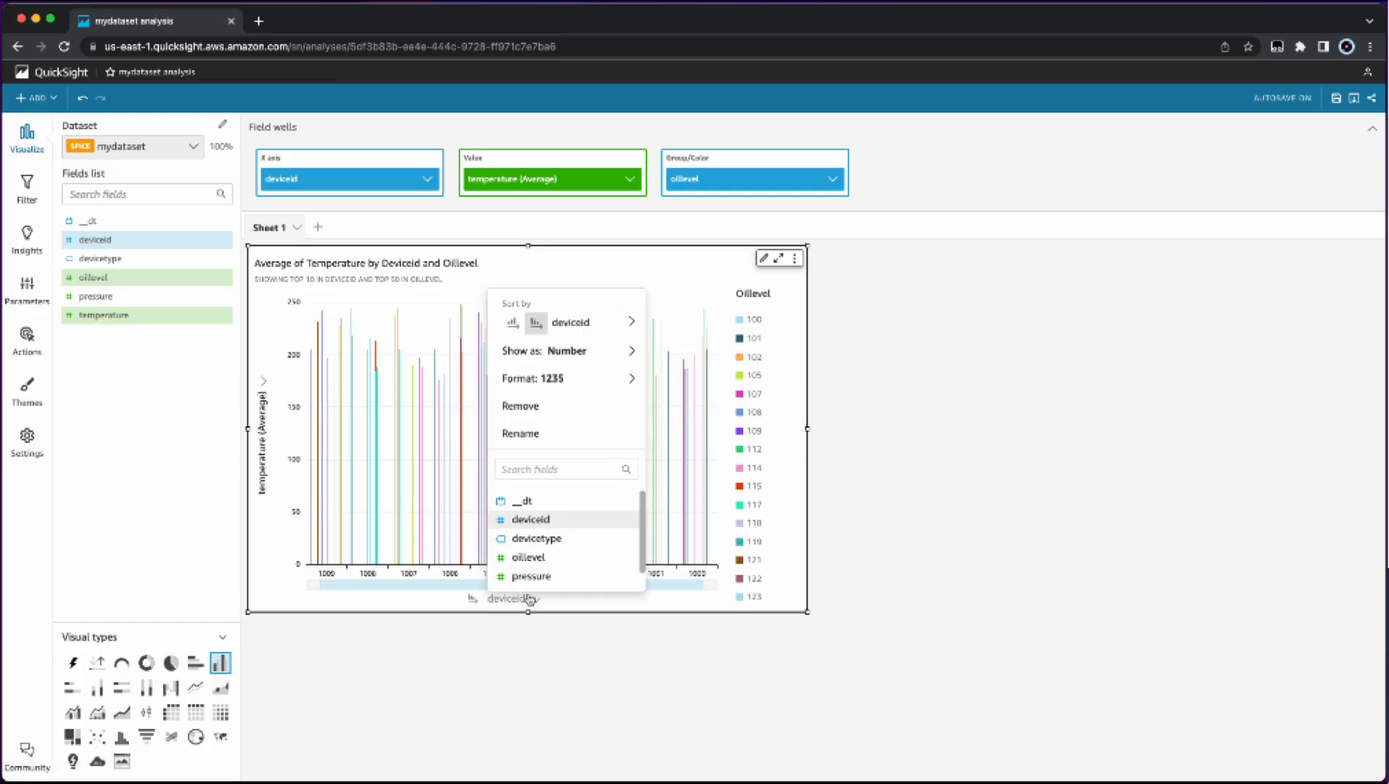
left_click(513, 324)
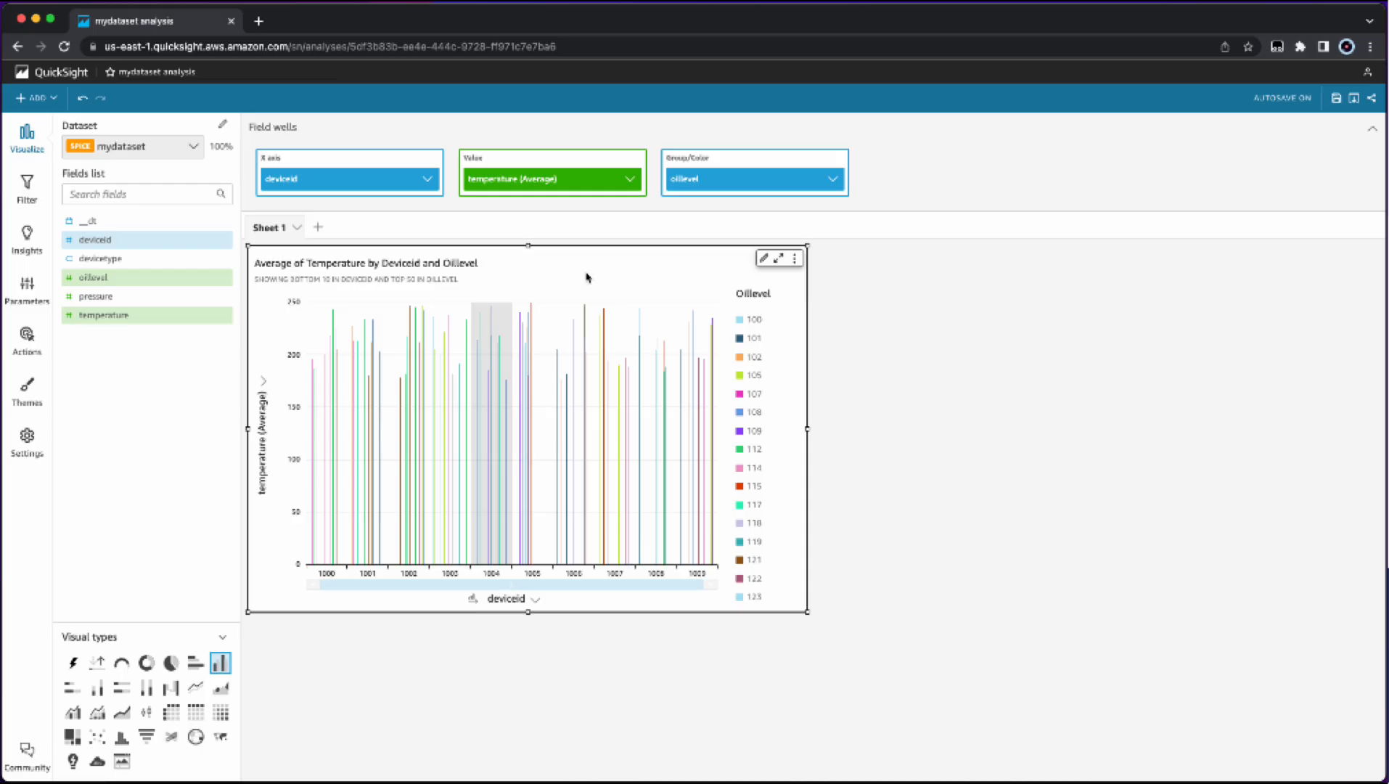
left_click(779, 257)
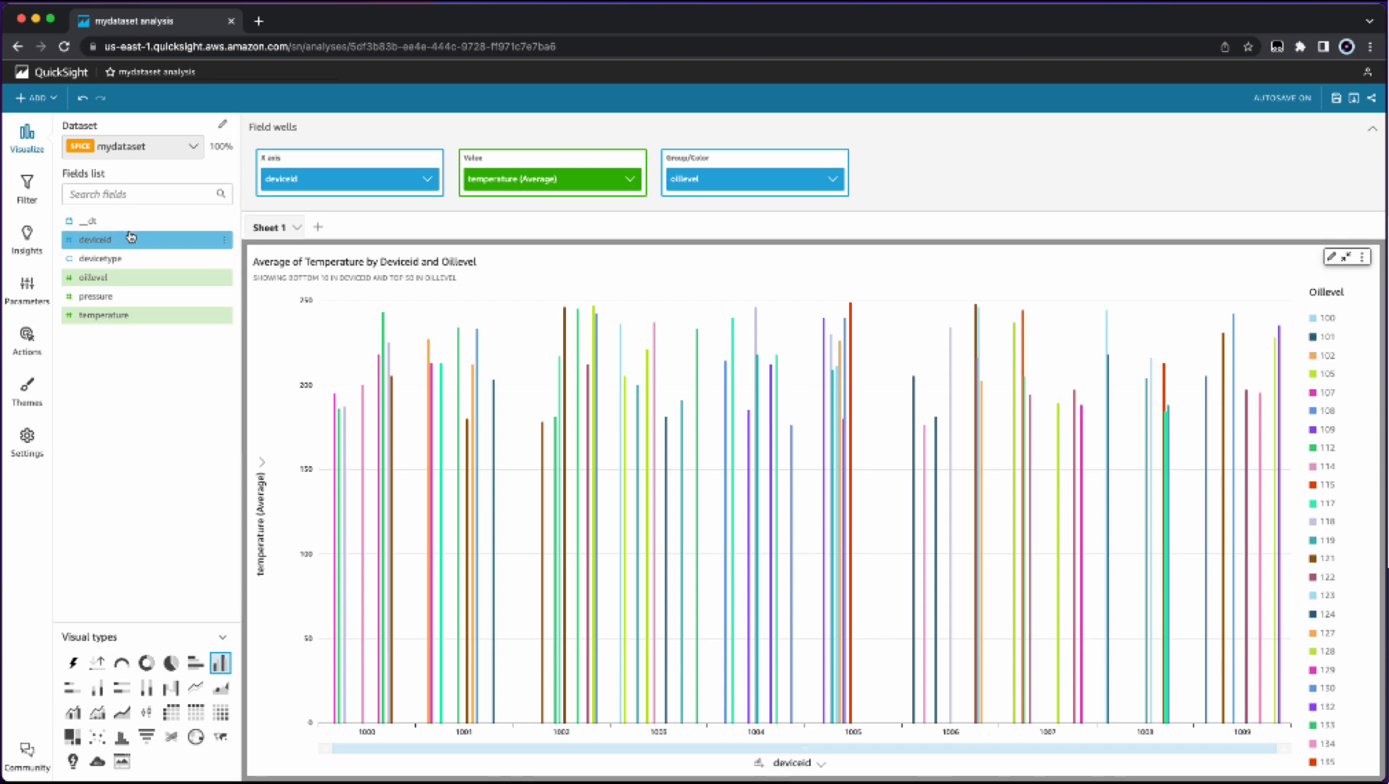
Add and apply a filter on oillevel that keeps only values less than 110.
left_click(33, 182)
left_click(134, 300)
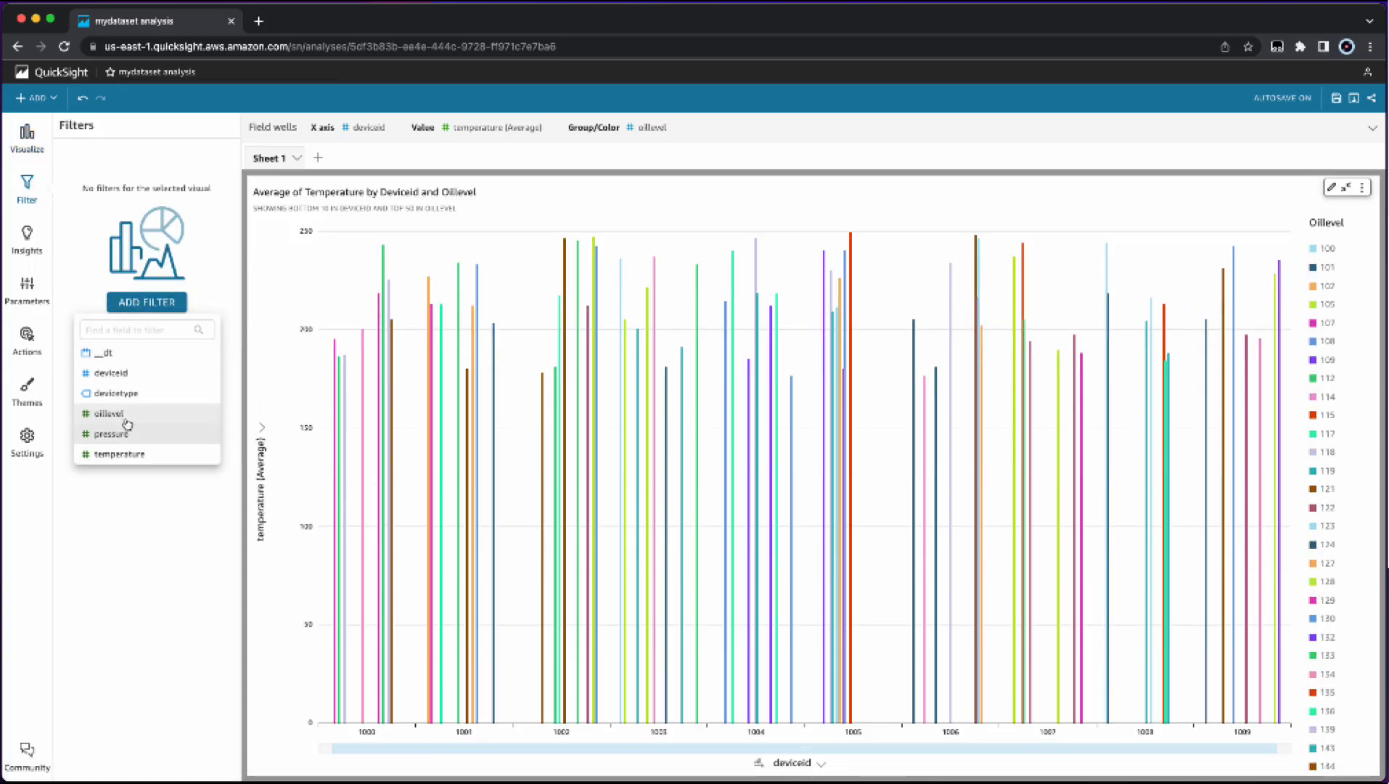
left_click(109, 413)
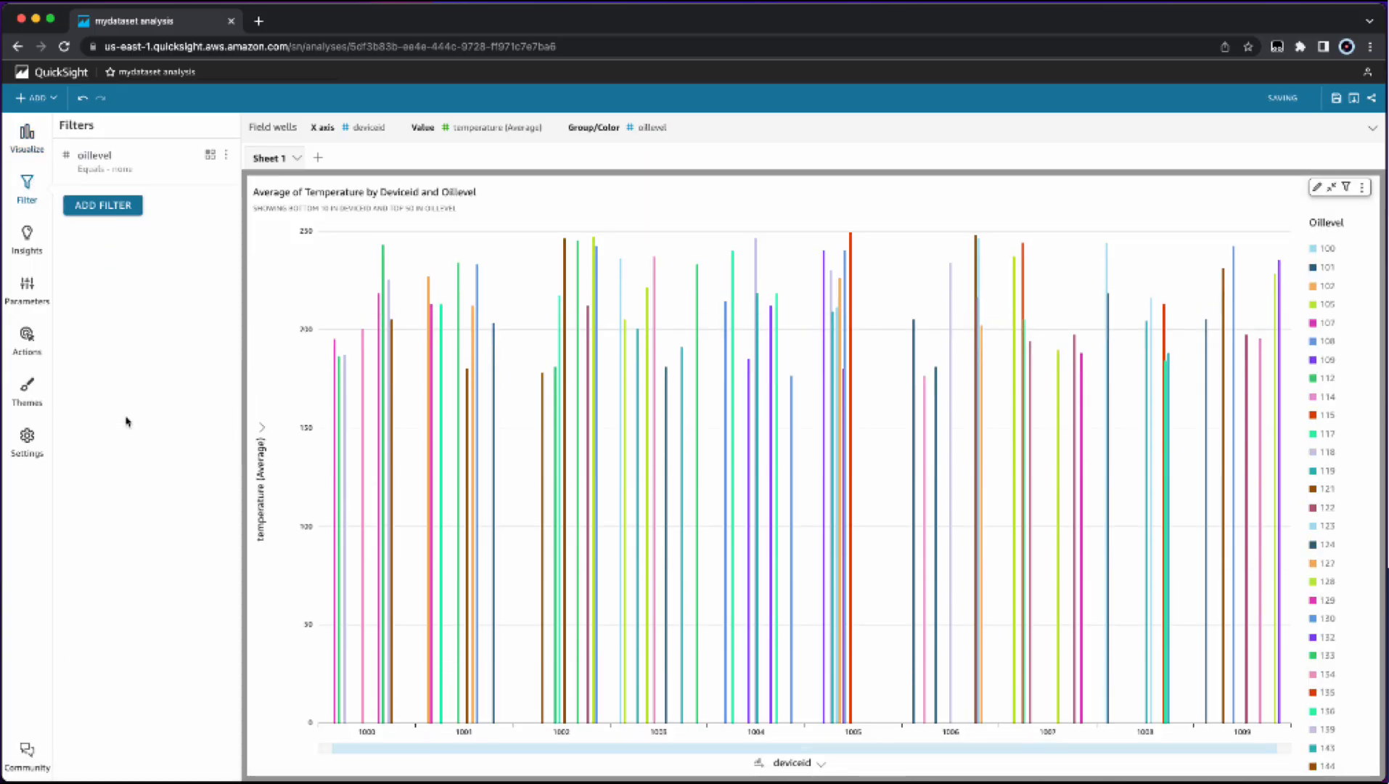
left_click(226, 154)
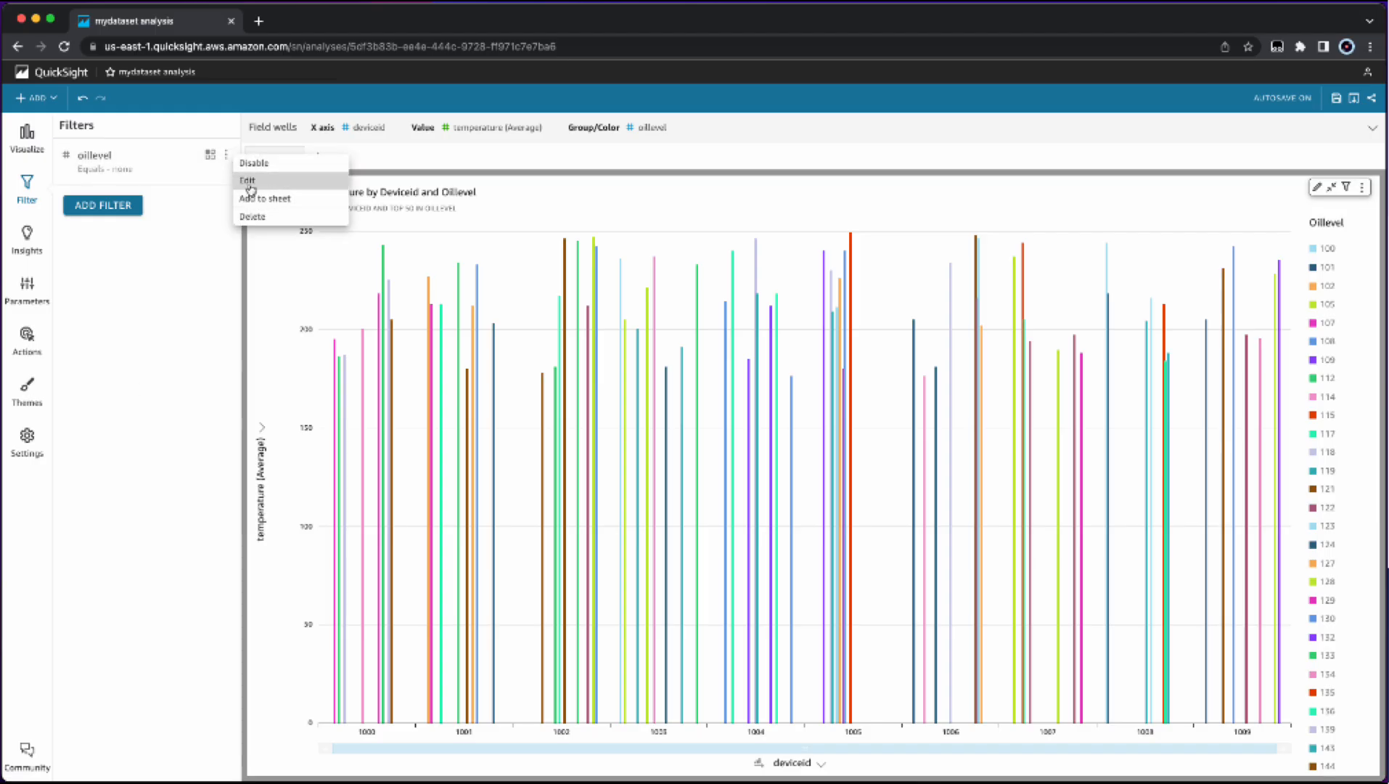
left_click(247, 180)
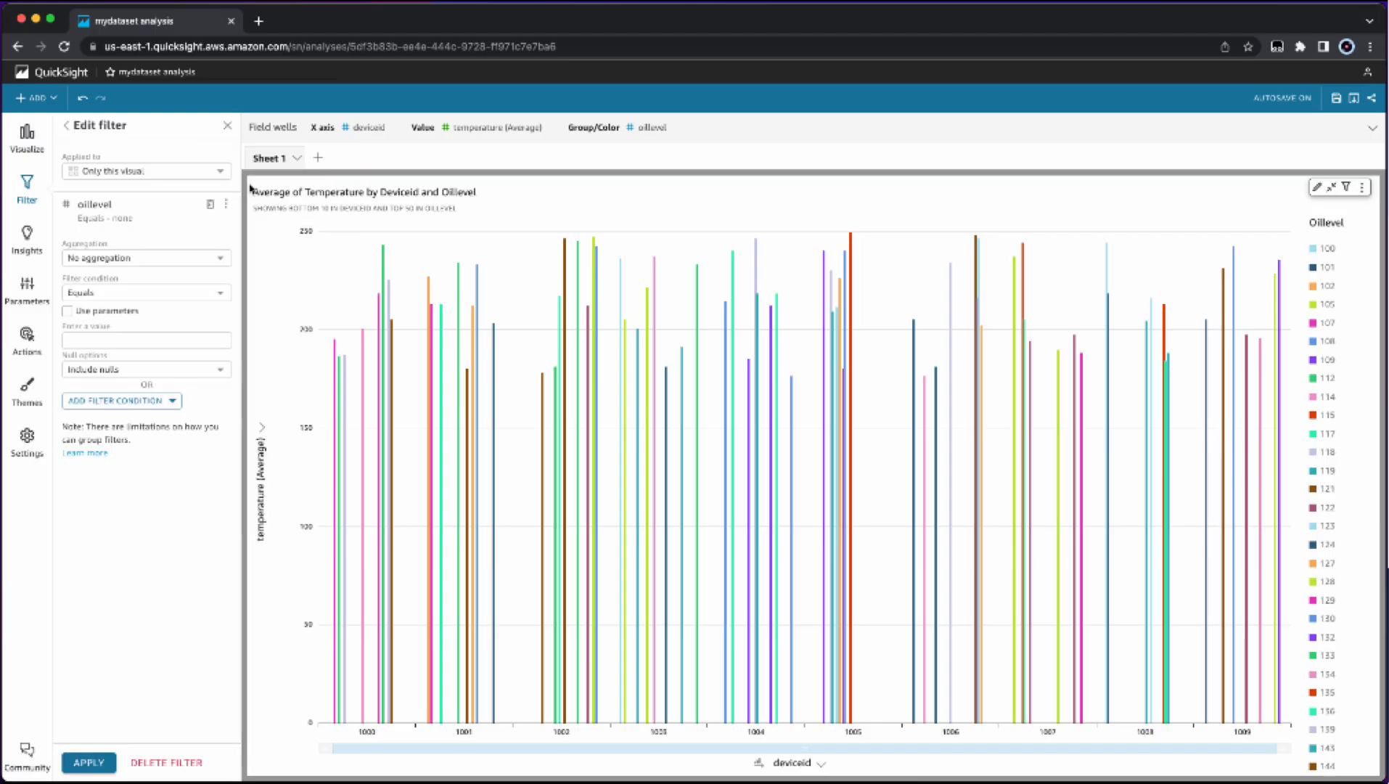
left_click(149, 294)
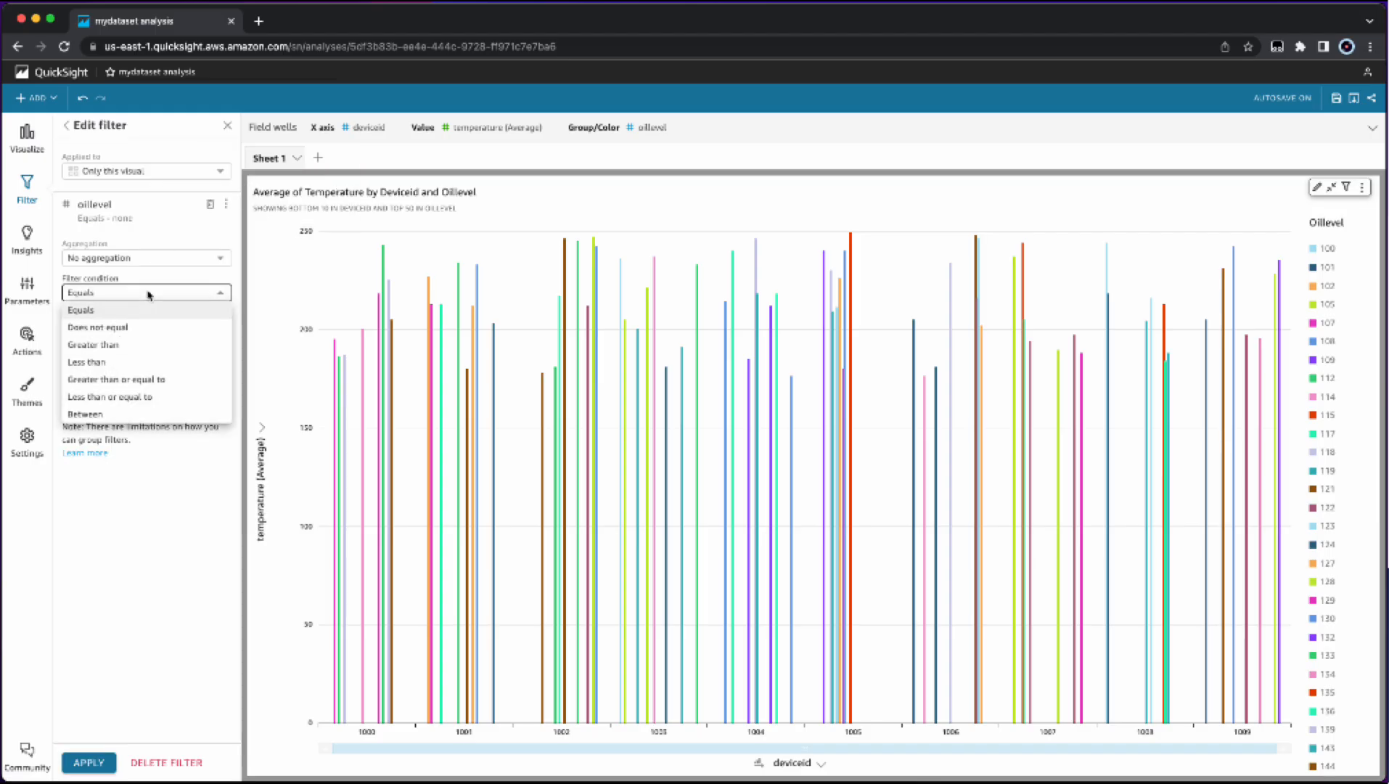
left_click(143, 361)
left_click(113, 339)
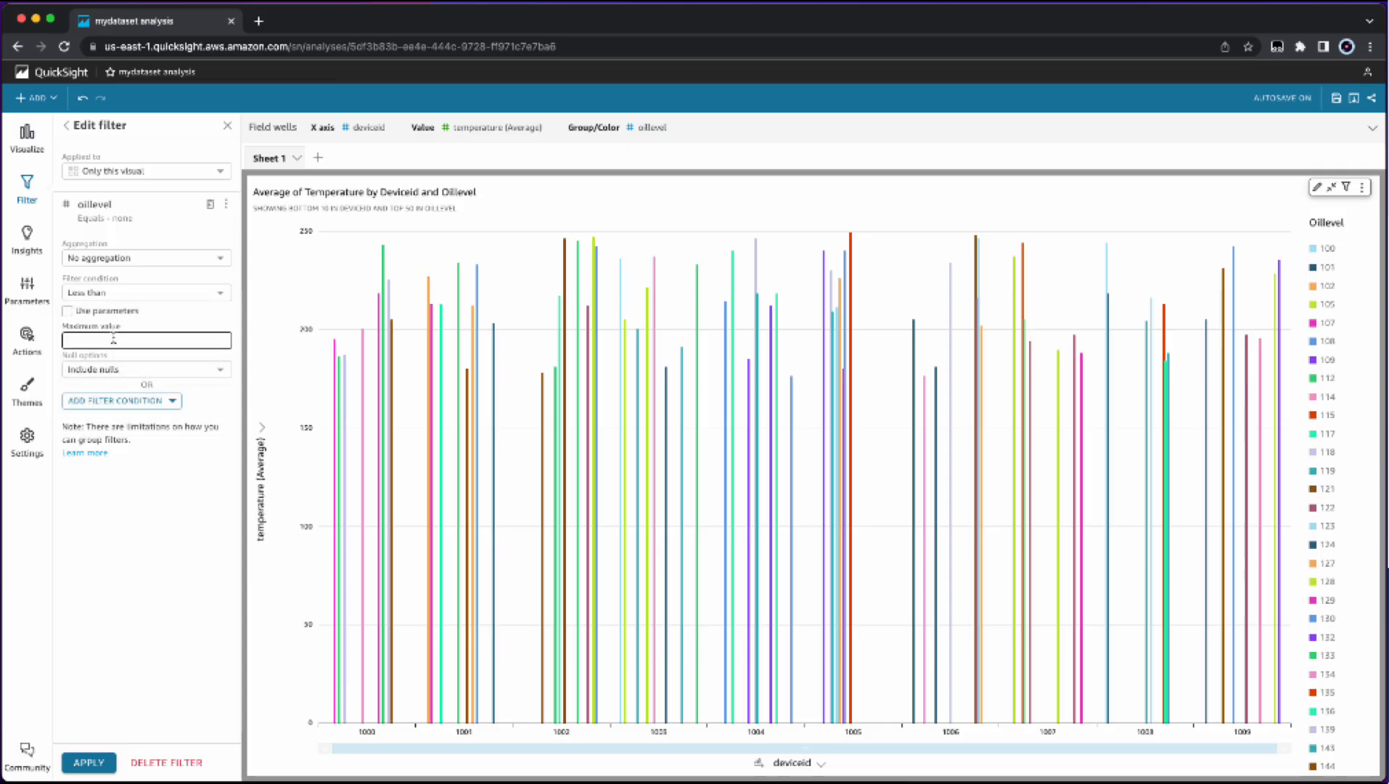
type("110")
left_click(90, 763)
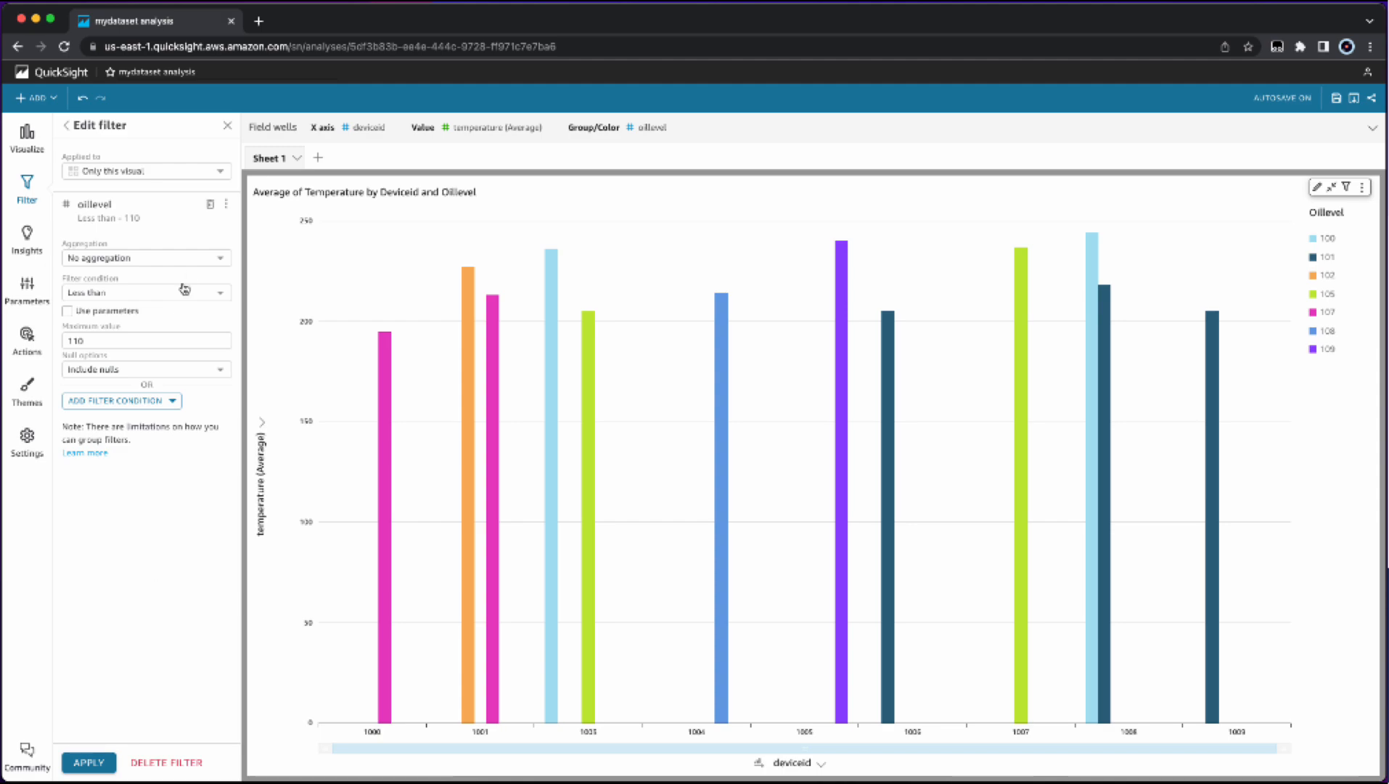
Return to the filter list and disable the oillevel filter.
left_click(27, 187)
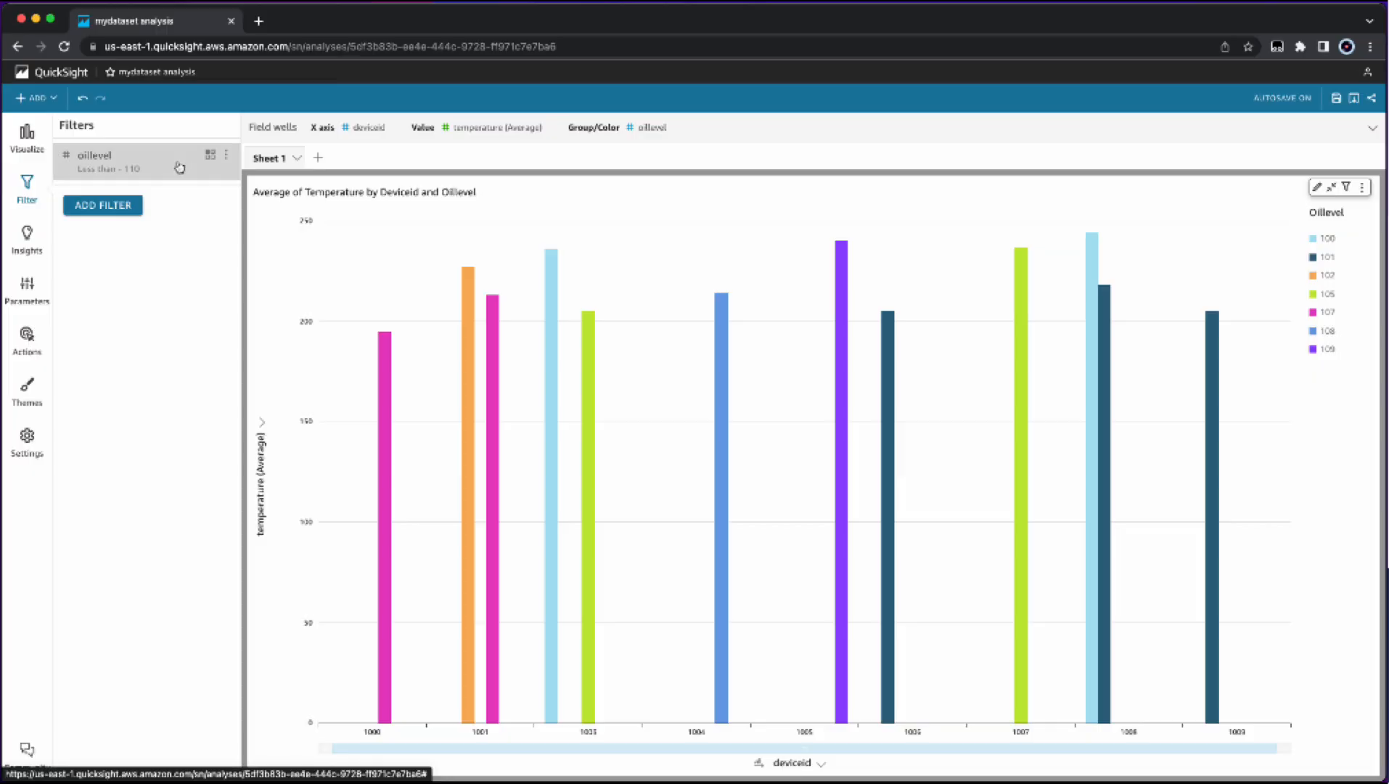
left_click(227, 154)
left_click(248, 164)
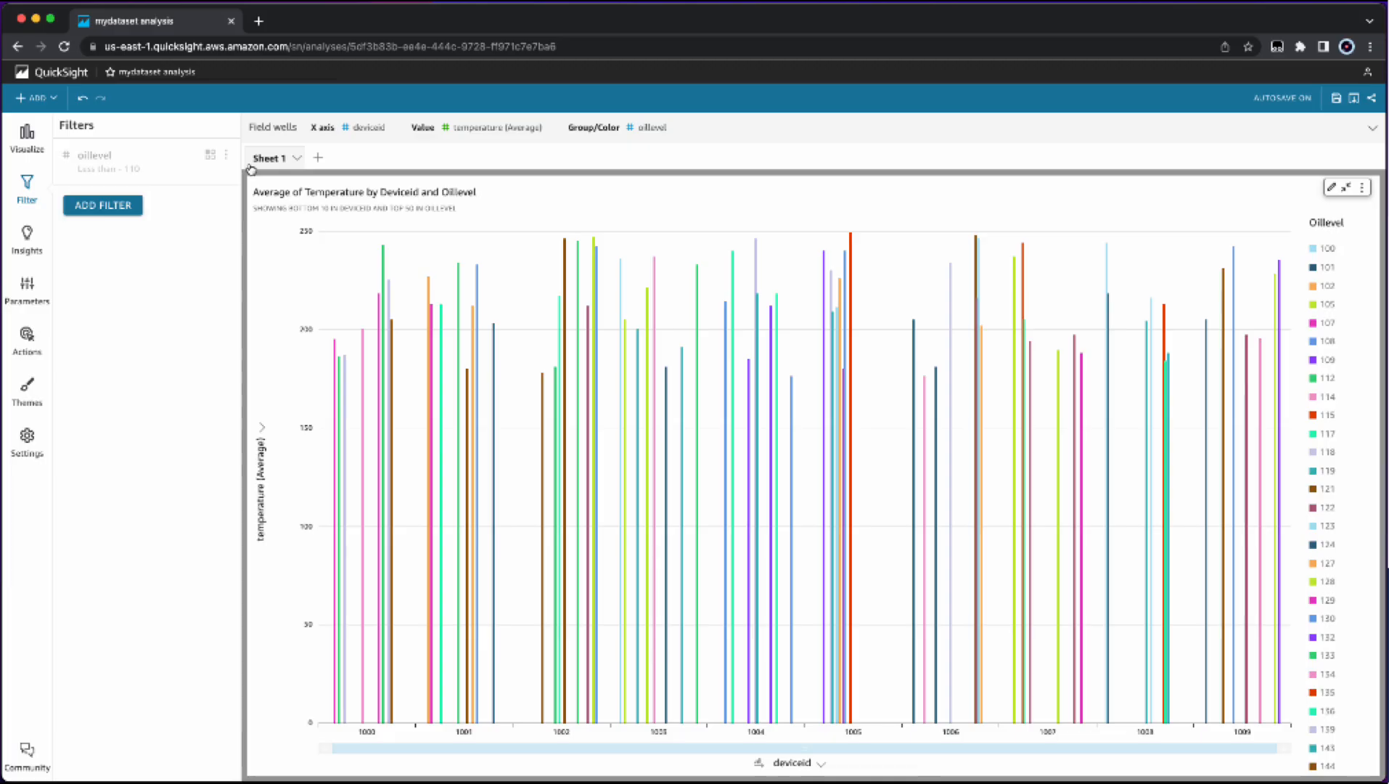
Focus the chart only on device 1004 through one of that device's bars.
left_click(755, 245)
left_click(784, 268)
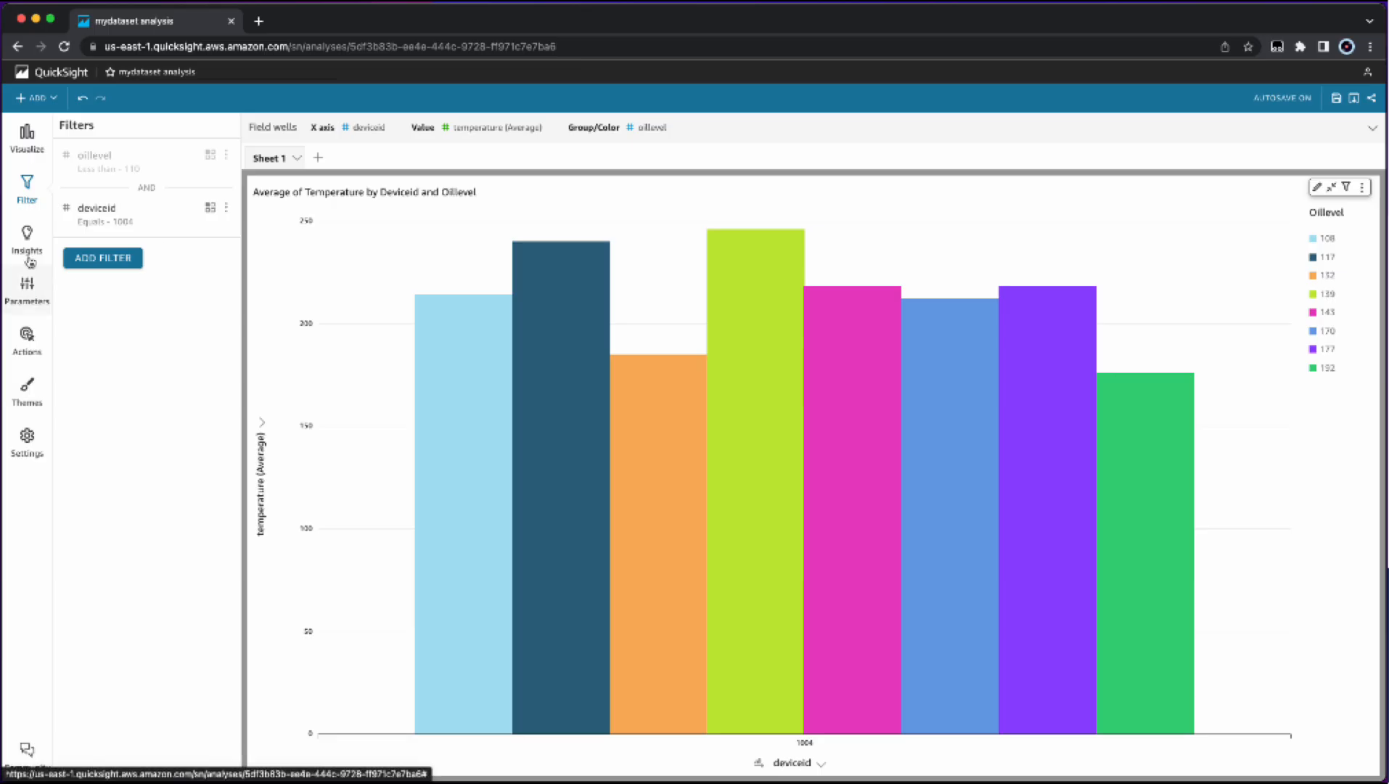
left_click(27, 192)
left_click(26, 190)
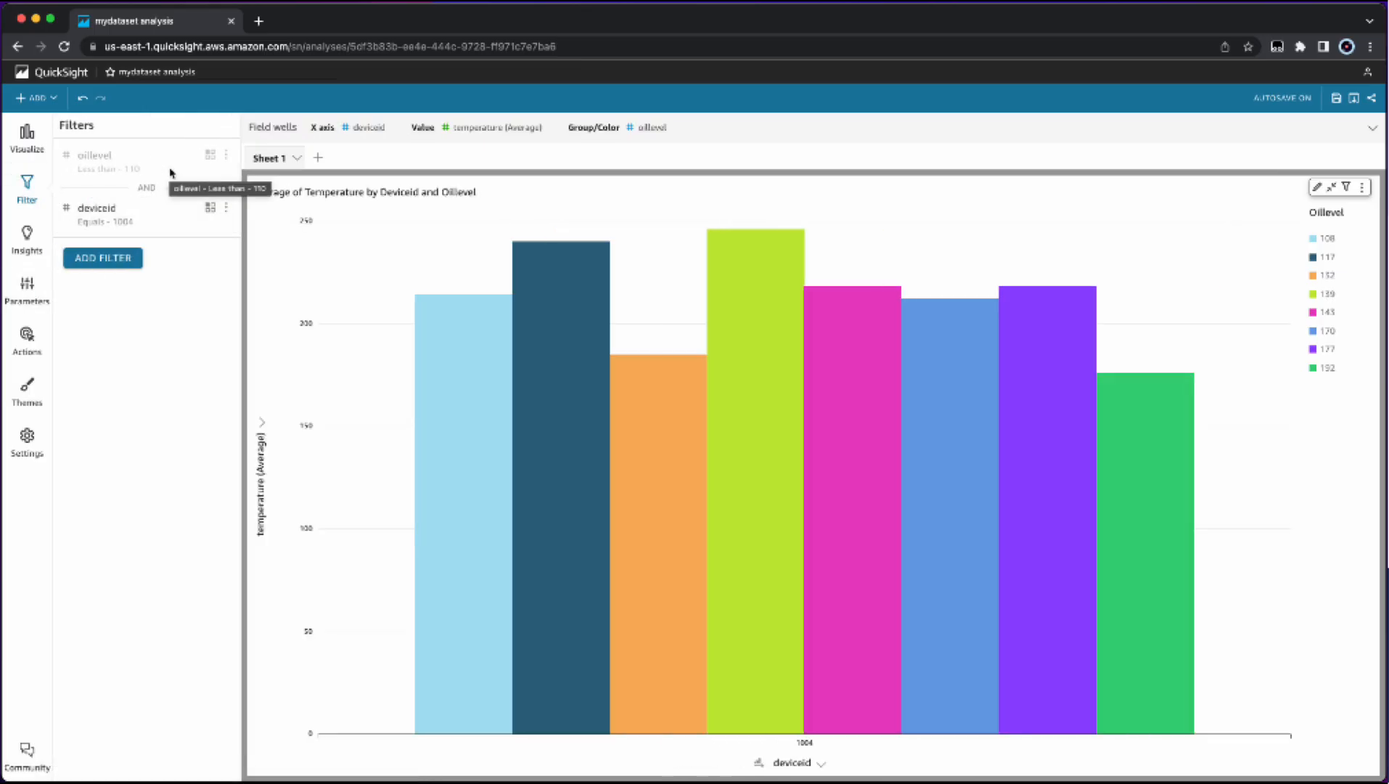
mouse_move(792, 270)
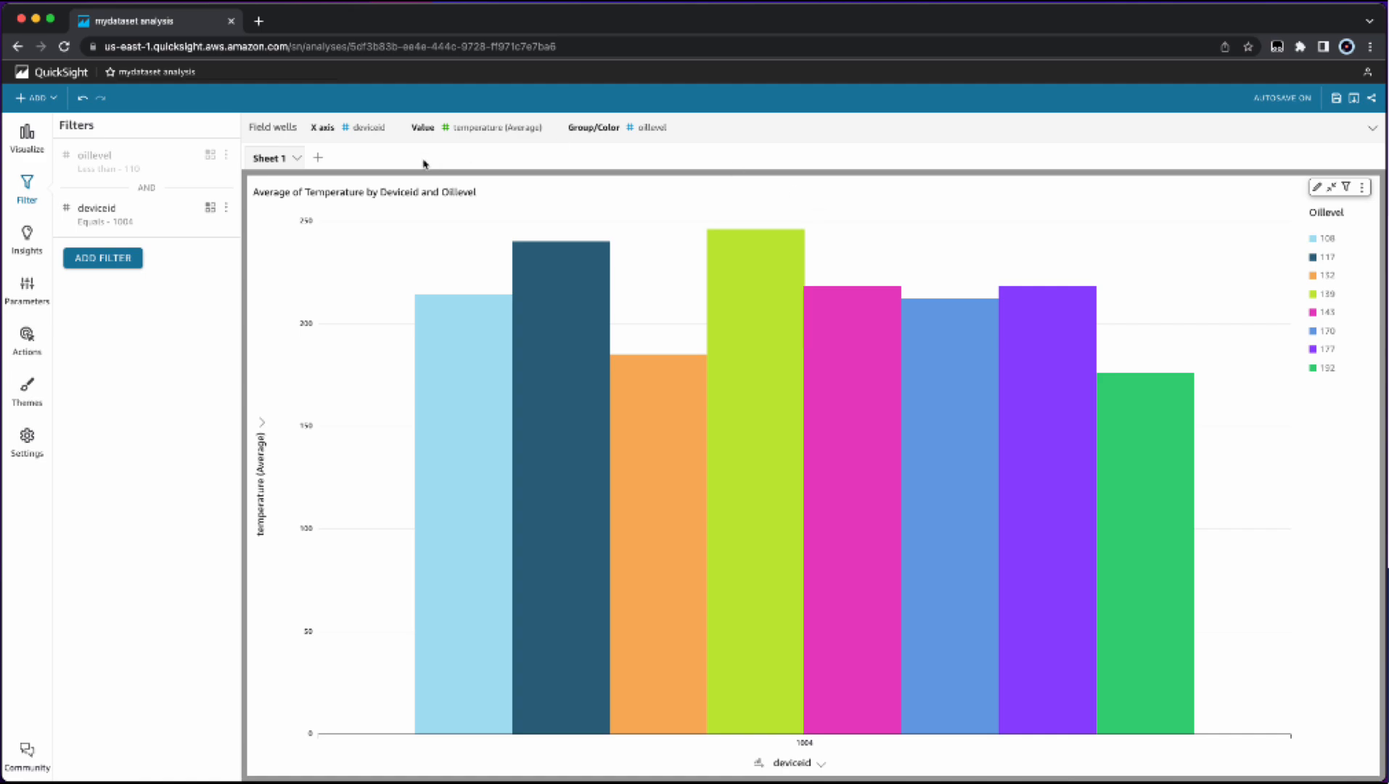
Disable the deviceid filter and enable the oillevel filter again.
left_click(227, 208)
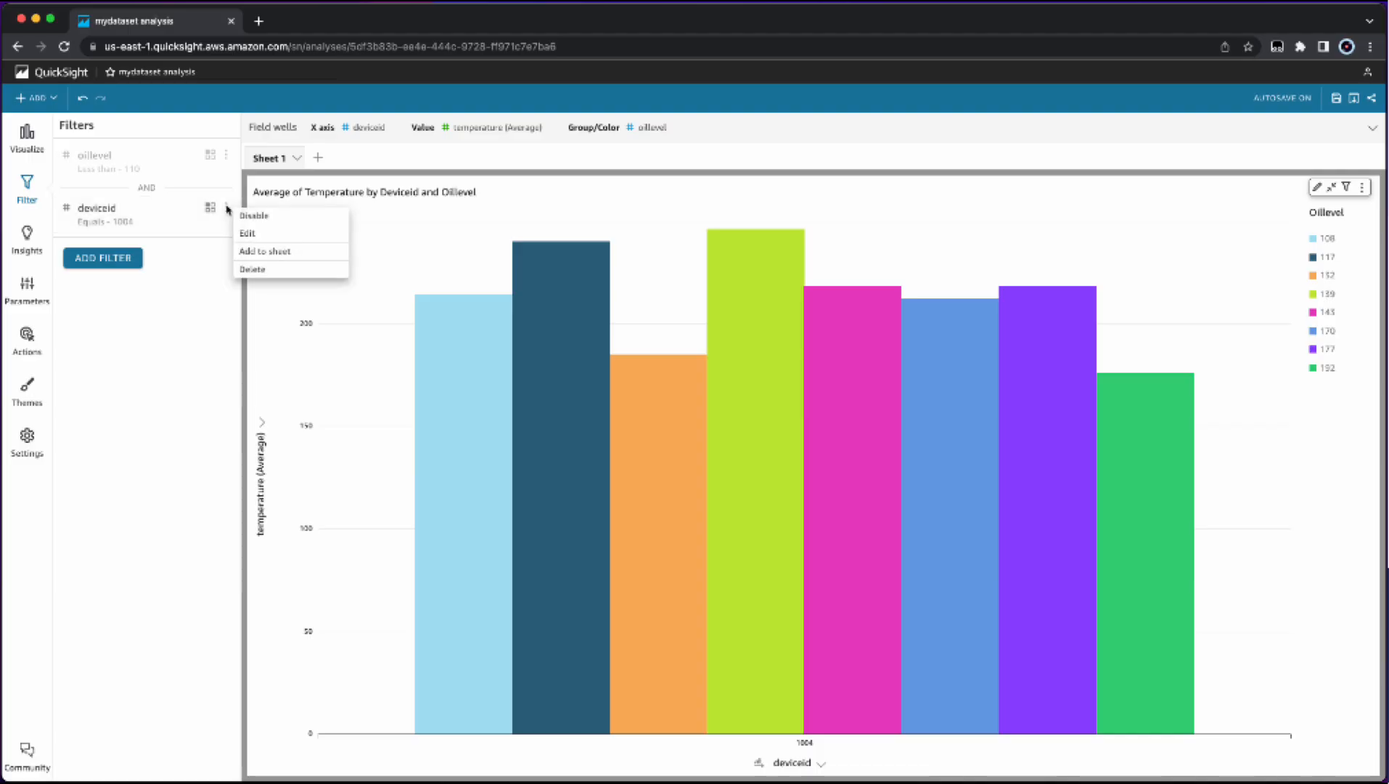
left_click(248, 216)
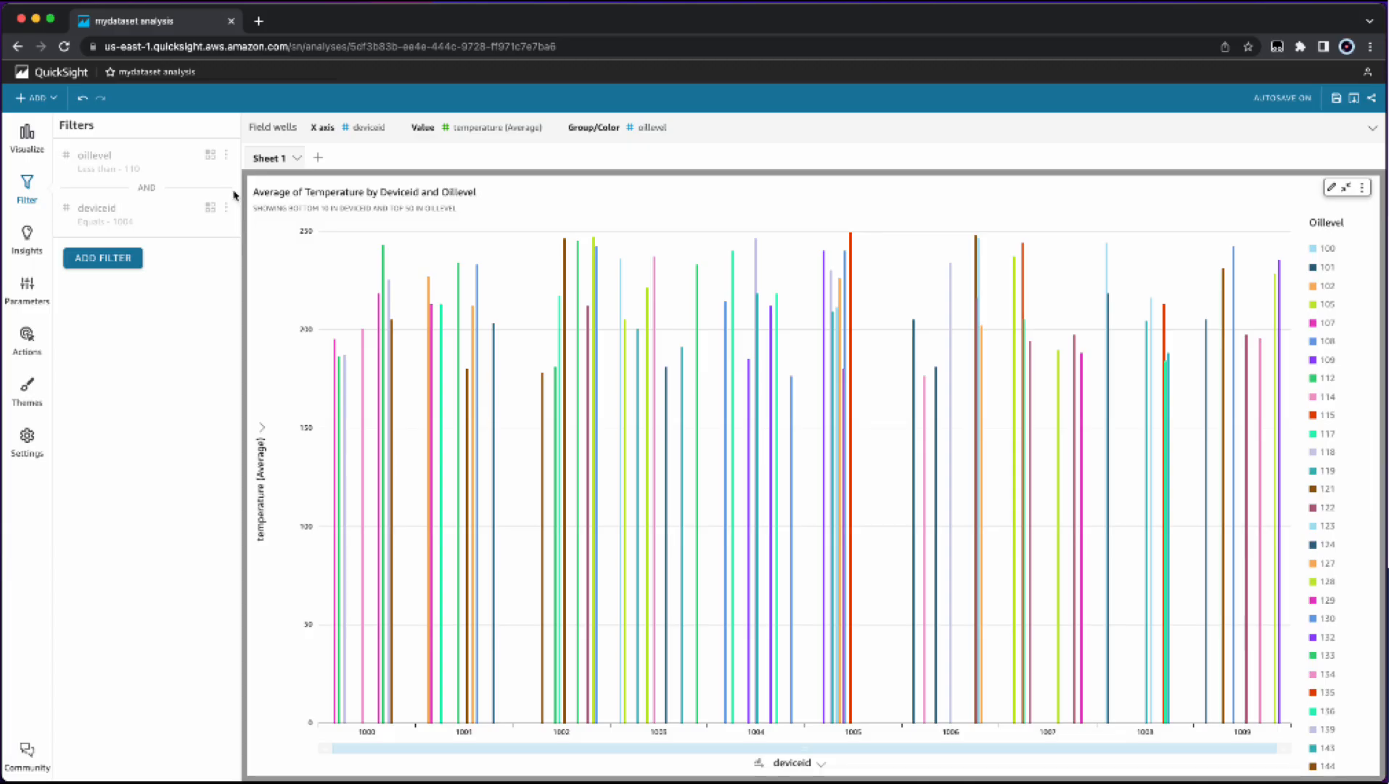
left_click(227, 155)
left_click(249, 163)
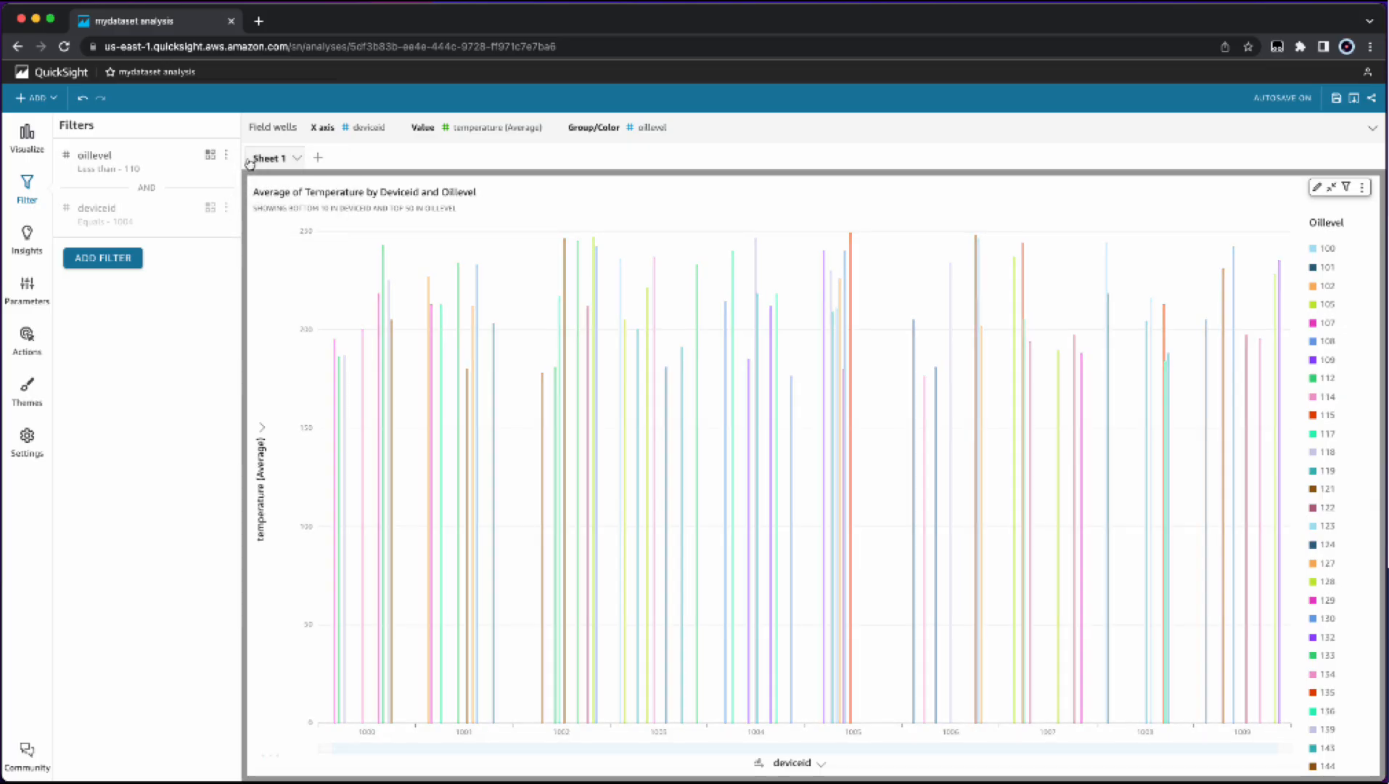
Add a slider control named FilterByOilLevel for the oillevel filter, with minimum 110, maximum 200 and step size 10.
left_click(227, 156)
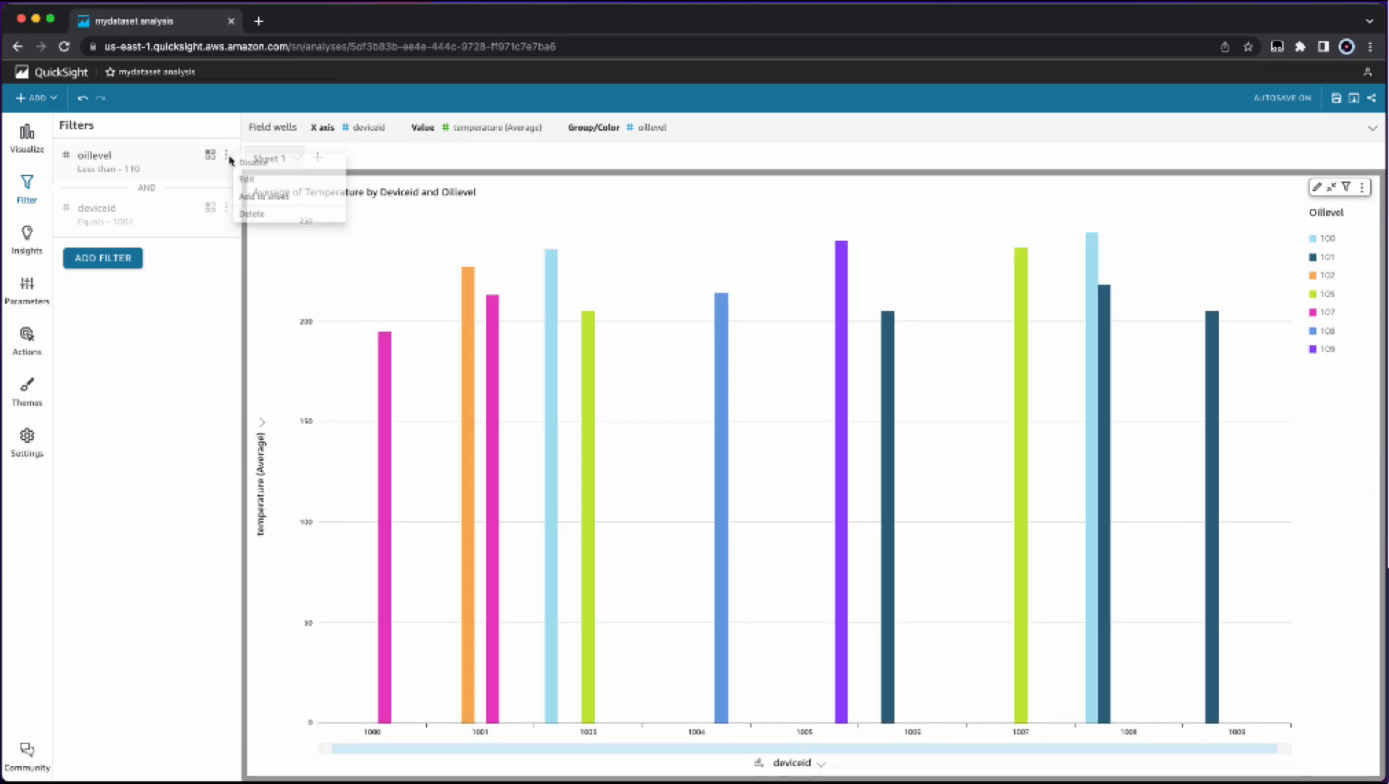
left_click(272, 199)
type("Filter")
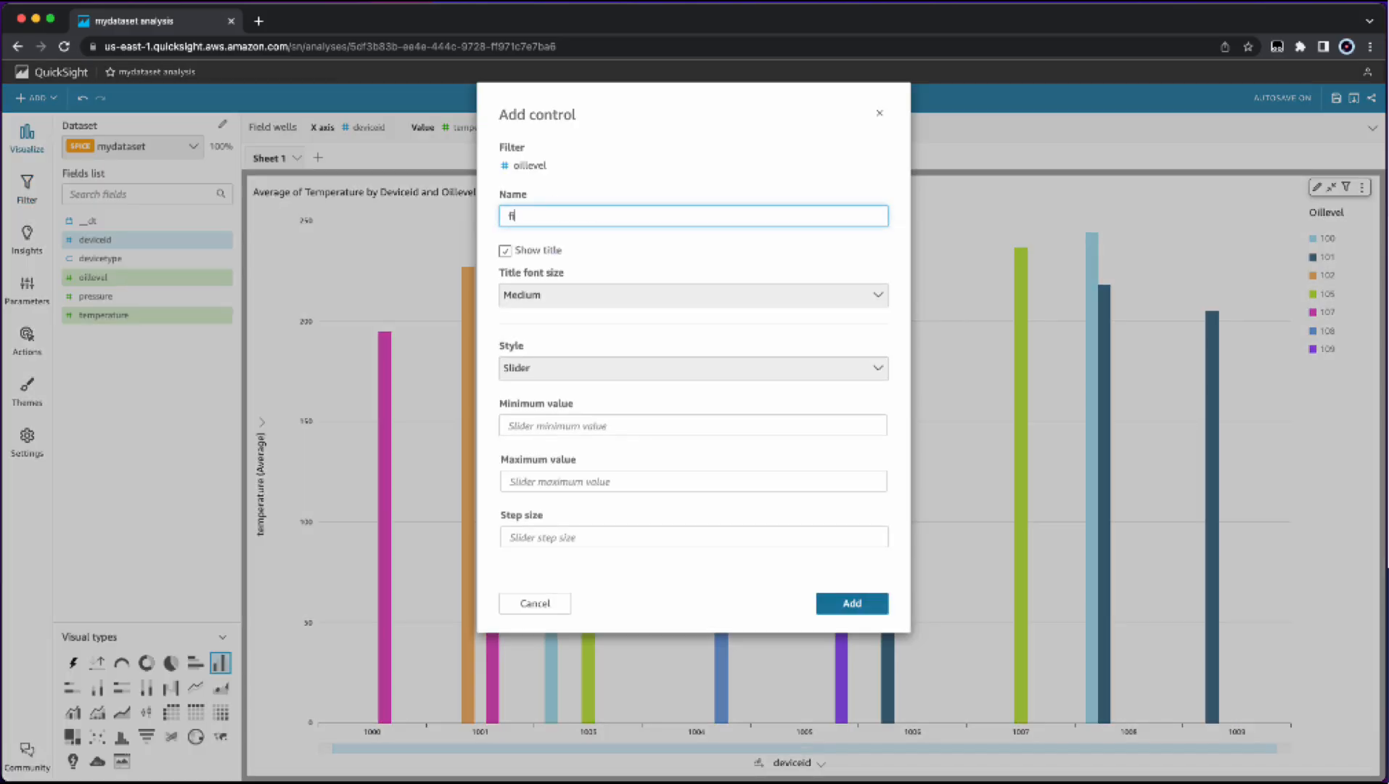
type("ByOilLevel")
left_click(575, 426)
type("110")
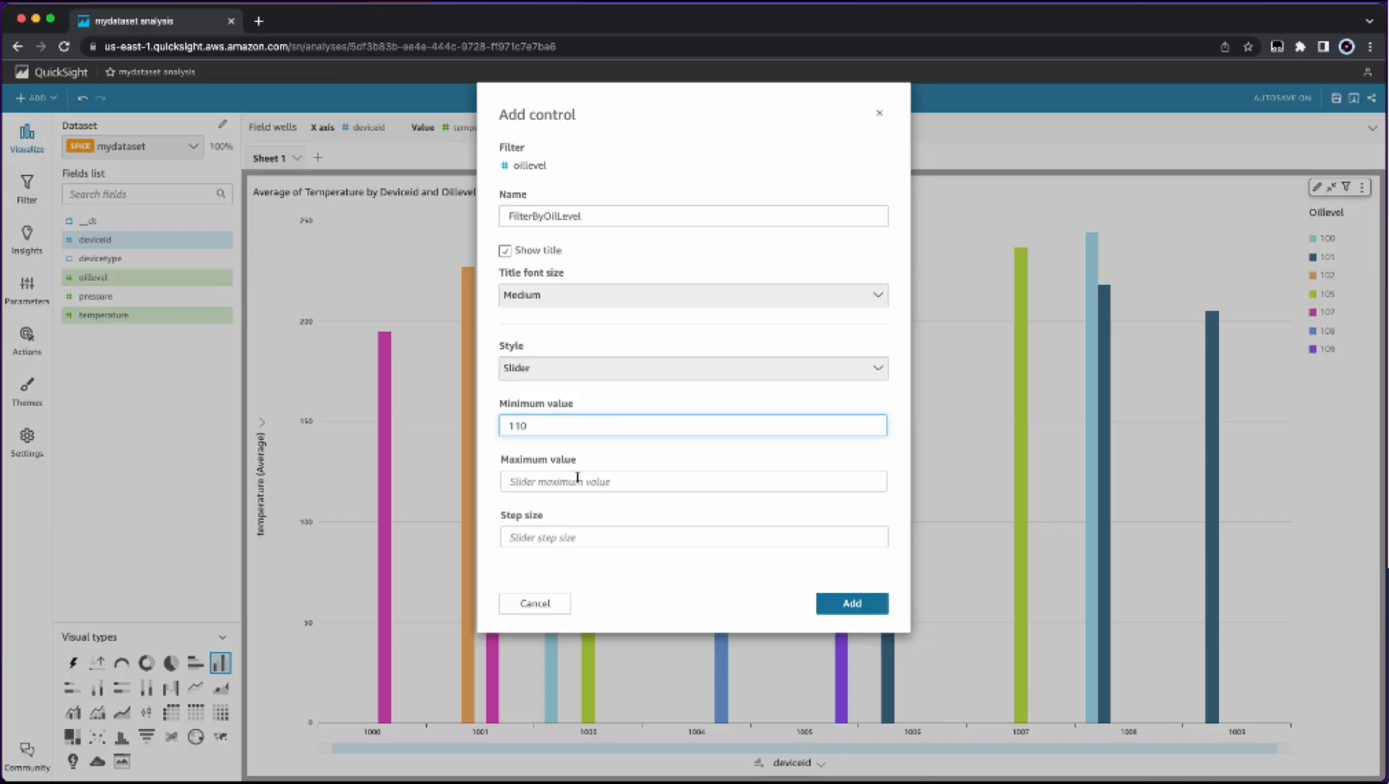
left_click(574, 482)
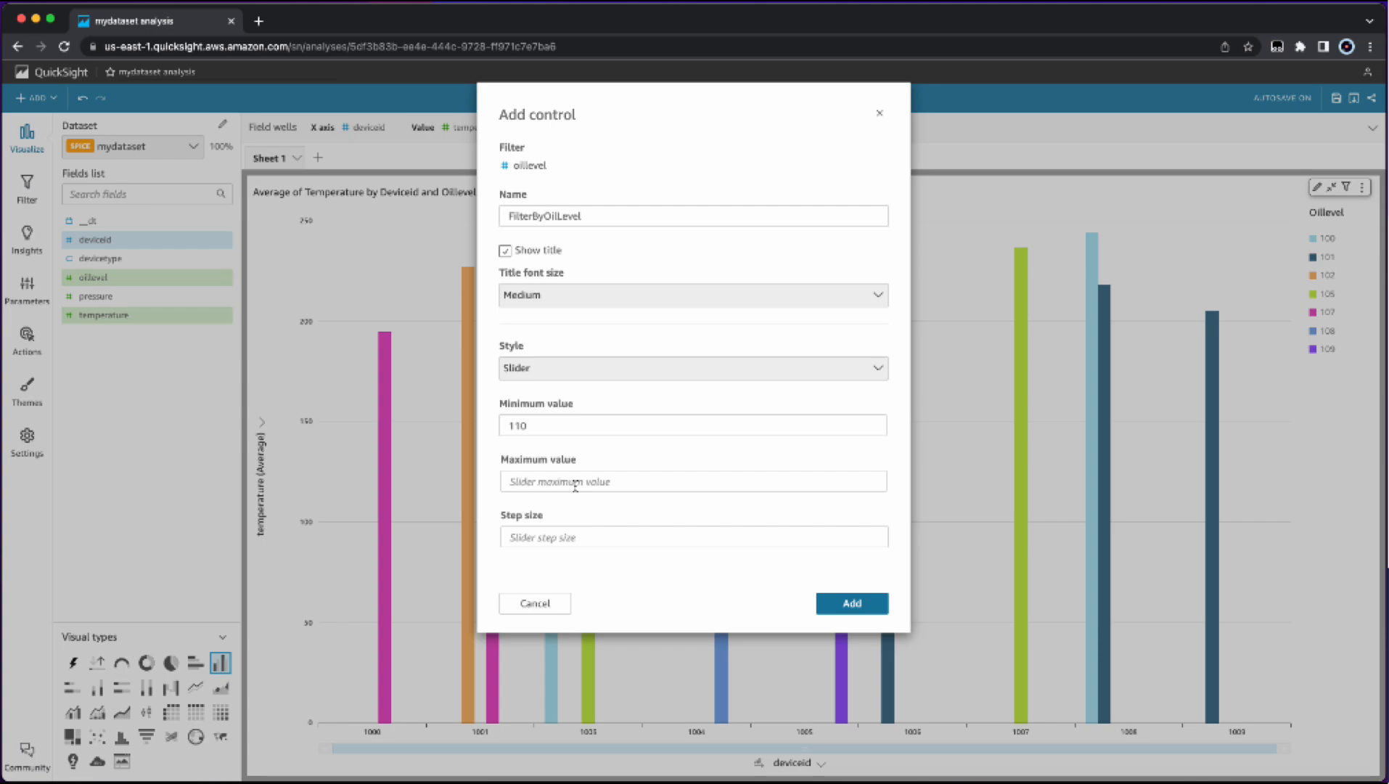
type("200")
left_click(568, 536)
type("1")
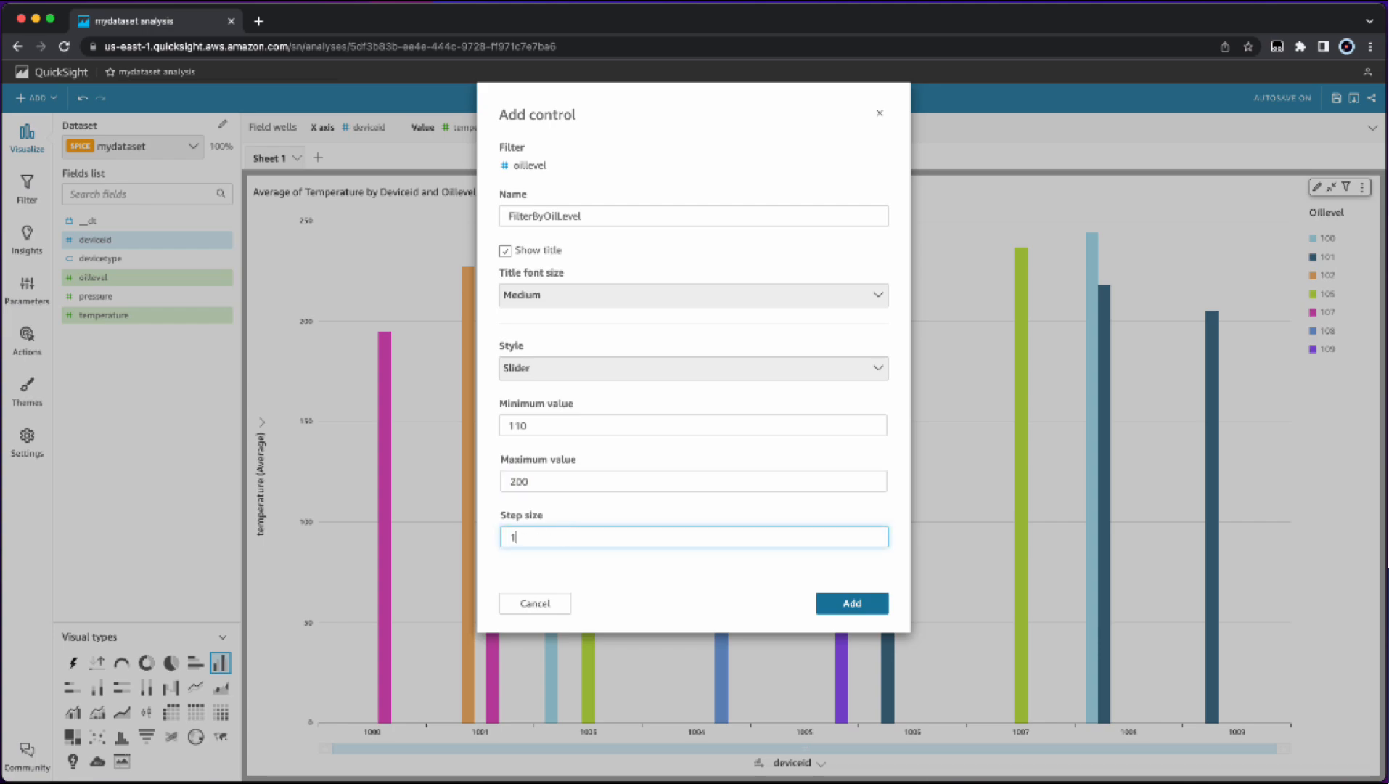
type("0")
left_click(860, 606)
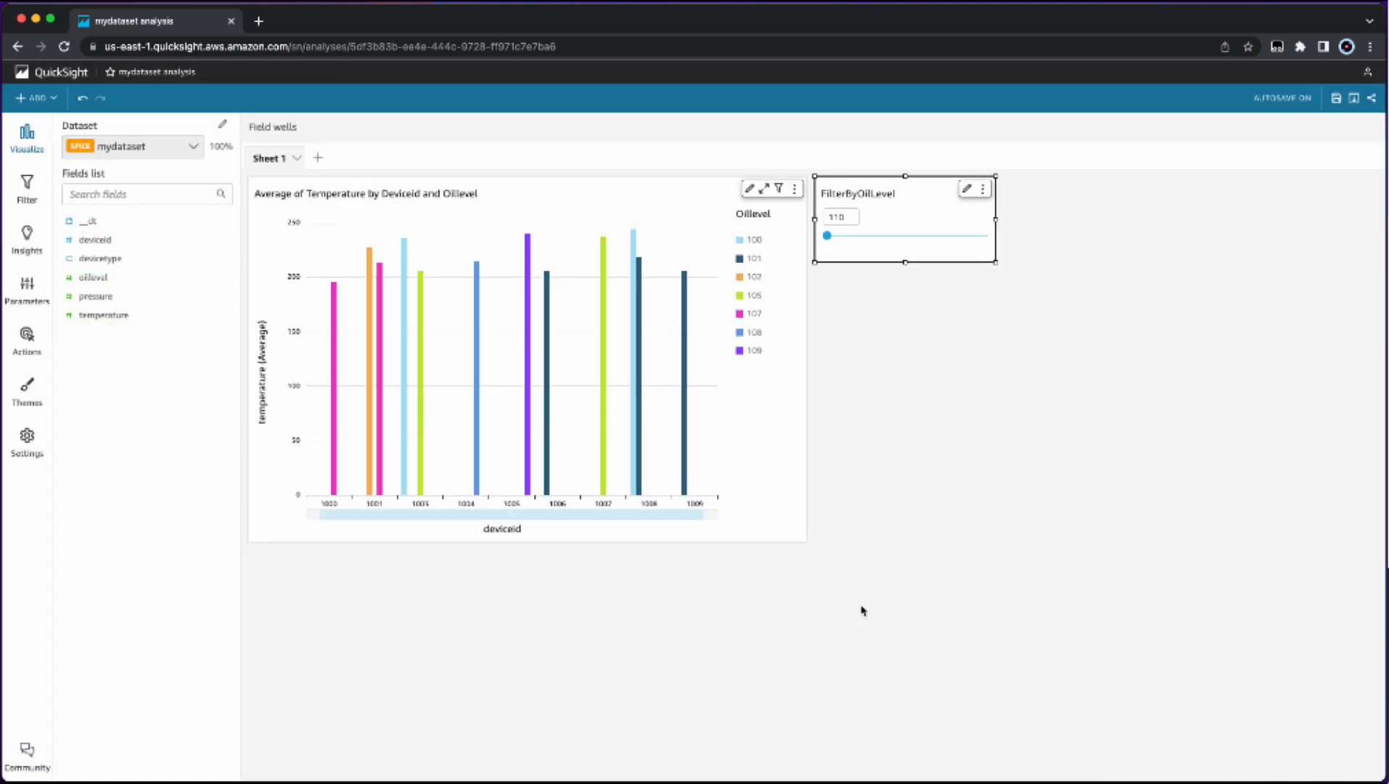
Publish the analysis as a new dashboard named Remote Device Monitoring.
left_click(1371, 100)
left_click(1330, 112)
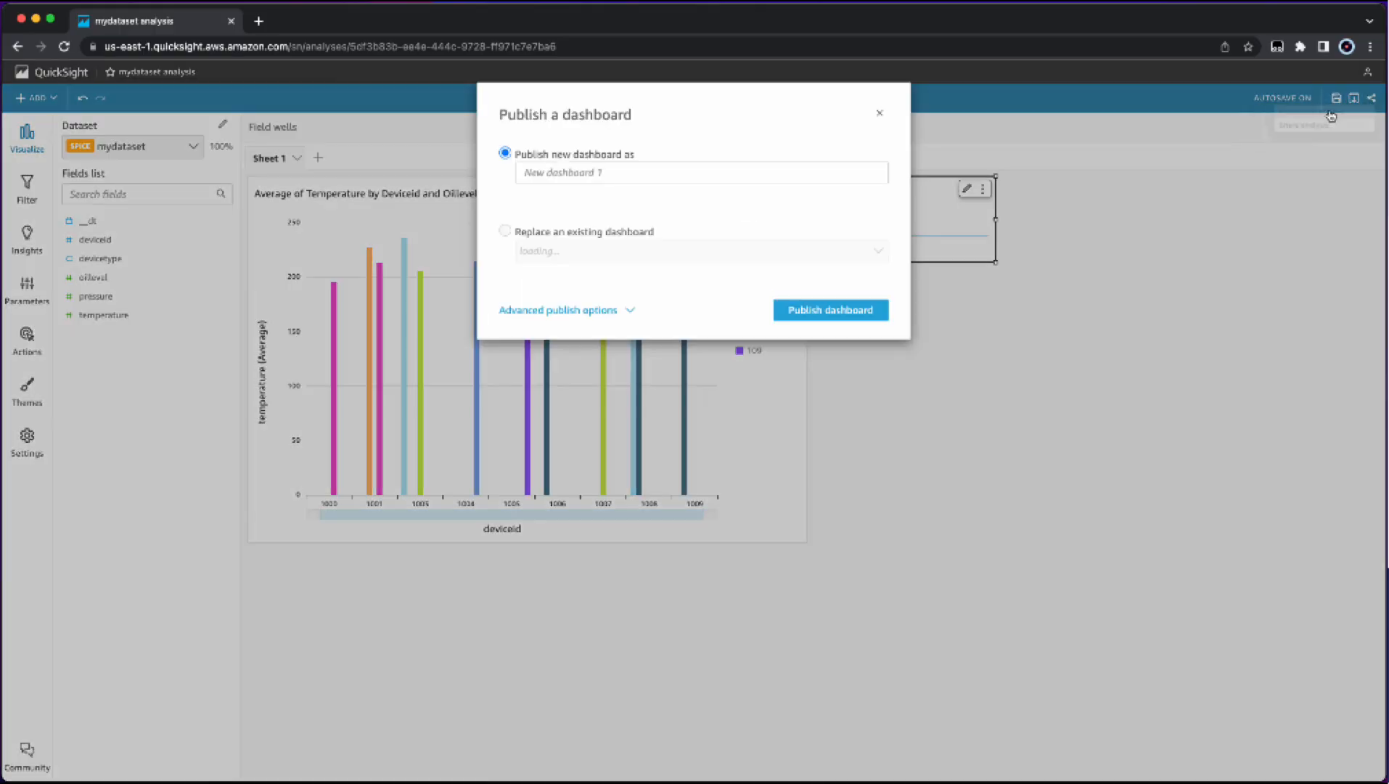
left_click(737, 173)
type("Remote Device Monitoring")
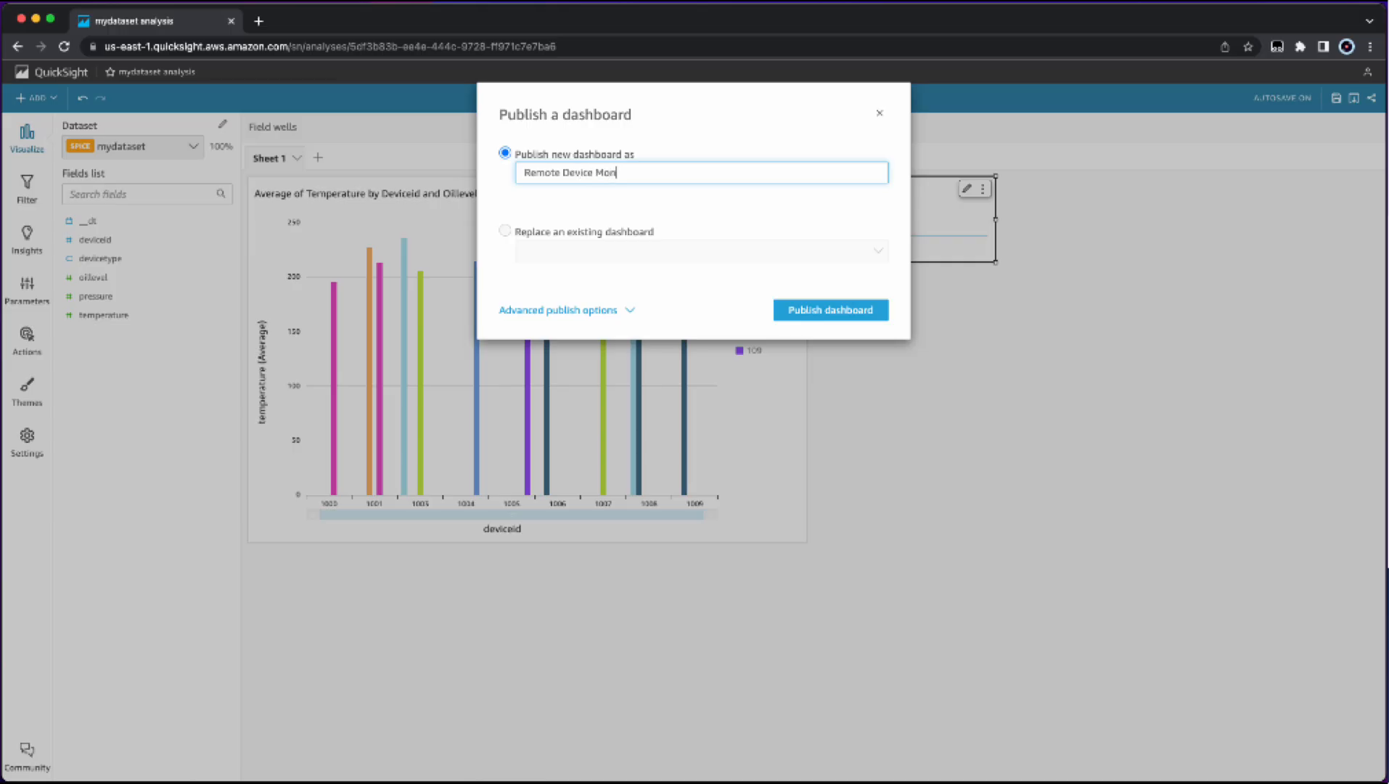
left_click(860, 311)
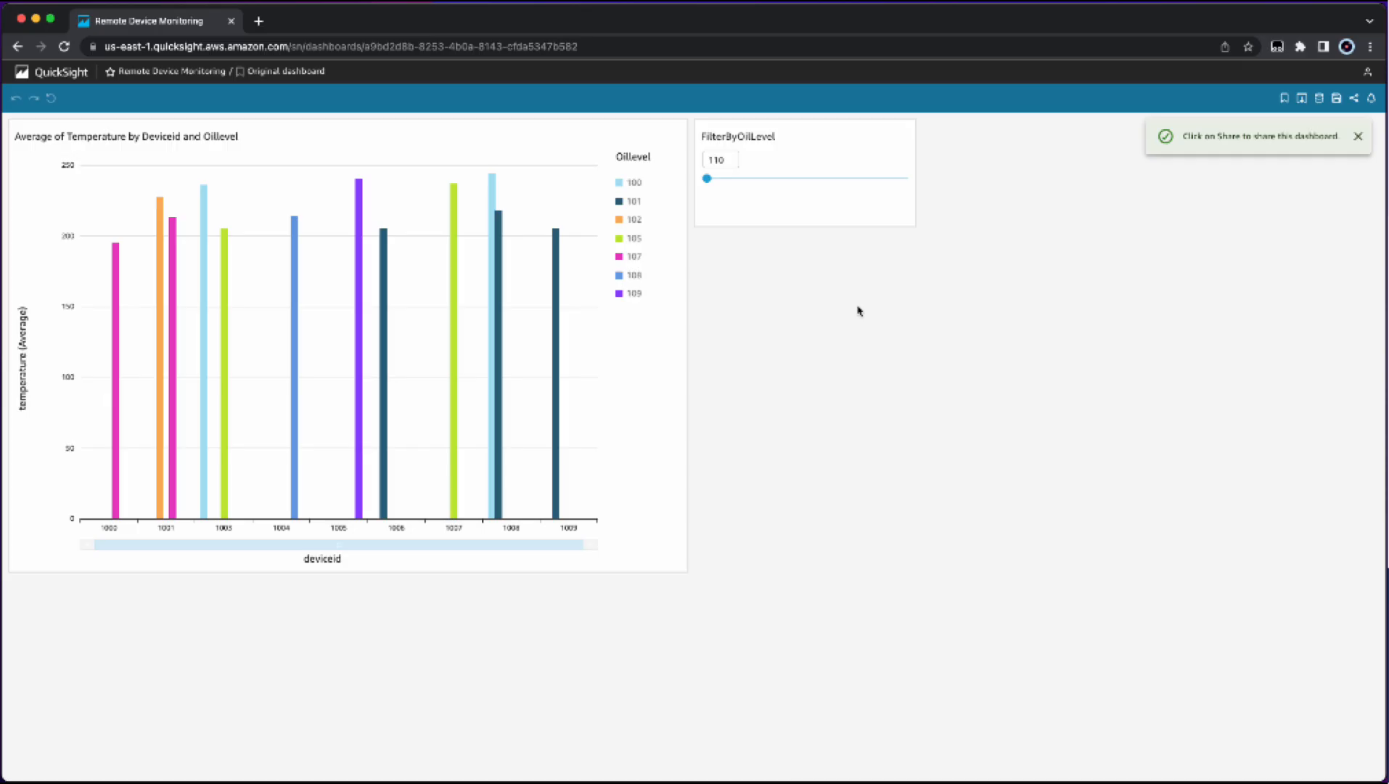
Try the FilterByOilLevel slider on the dashboard by raising it to 180 and lowering it to 120.
left_click_drag(707, 178, 870, 183)
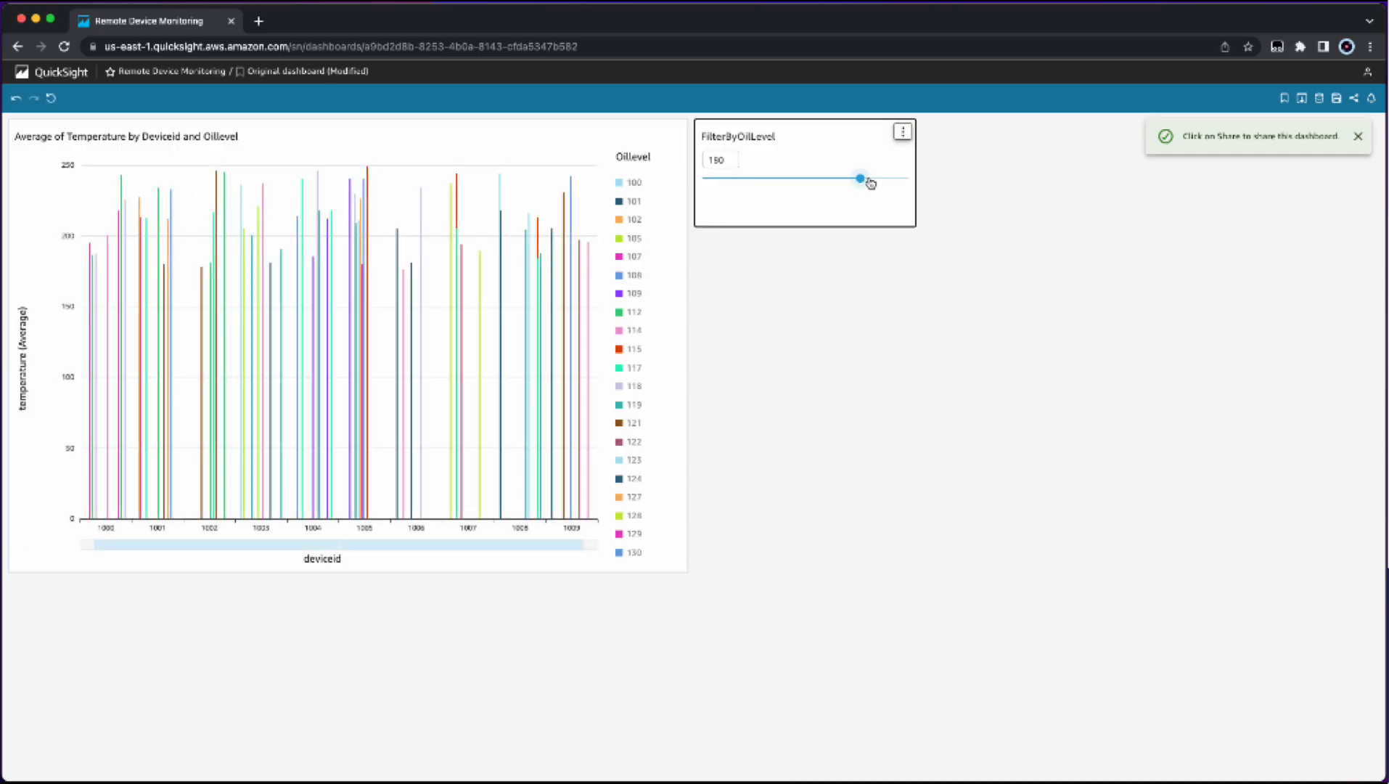
left_click_drag(858, 180, 729, 179)
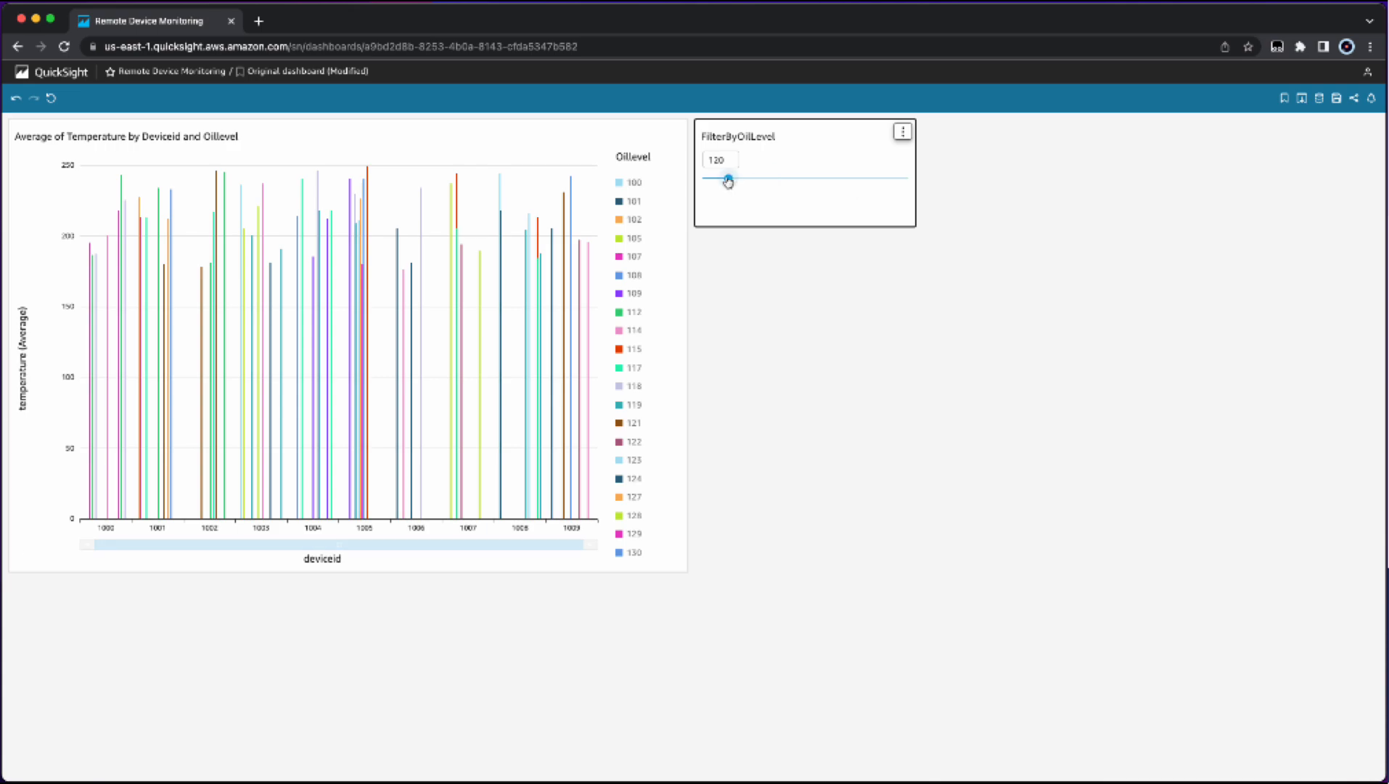
Examine the dashboard's sharing and user permission settings, dismiss the notification, and return to the dashboard.
left_click(1355, 98)
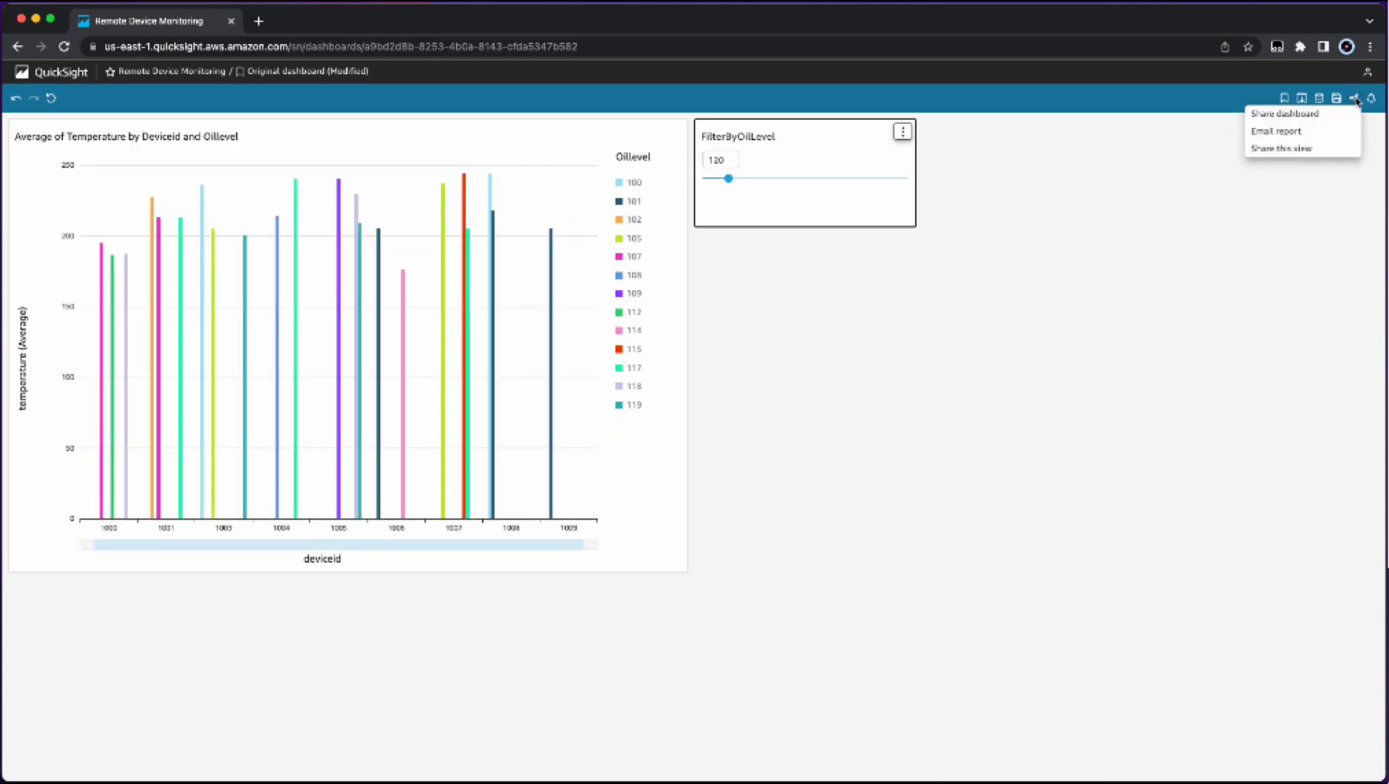
left_click(1315, 116)
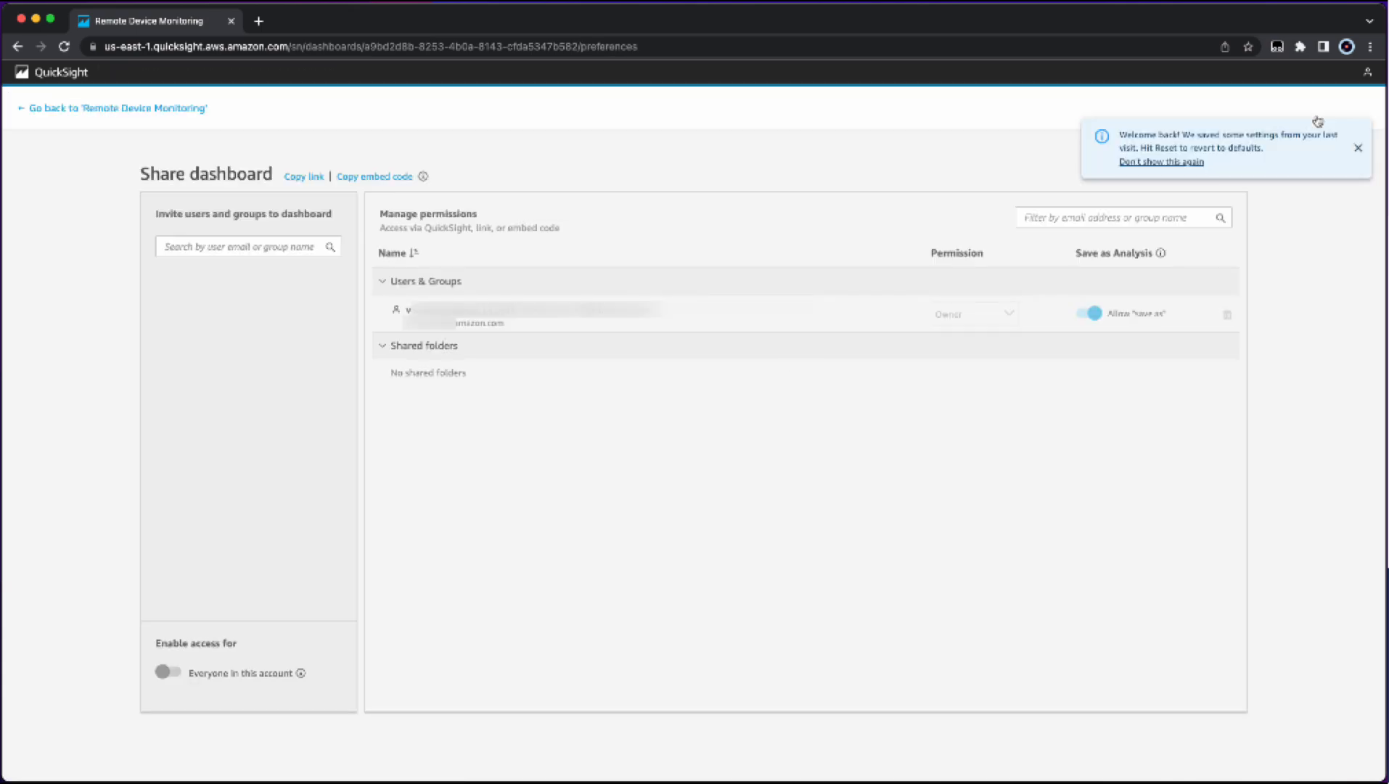
left_click(1358, 148)
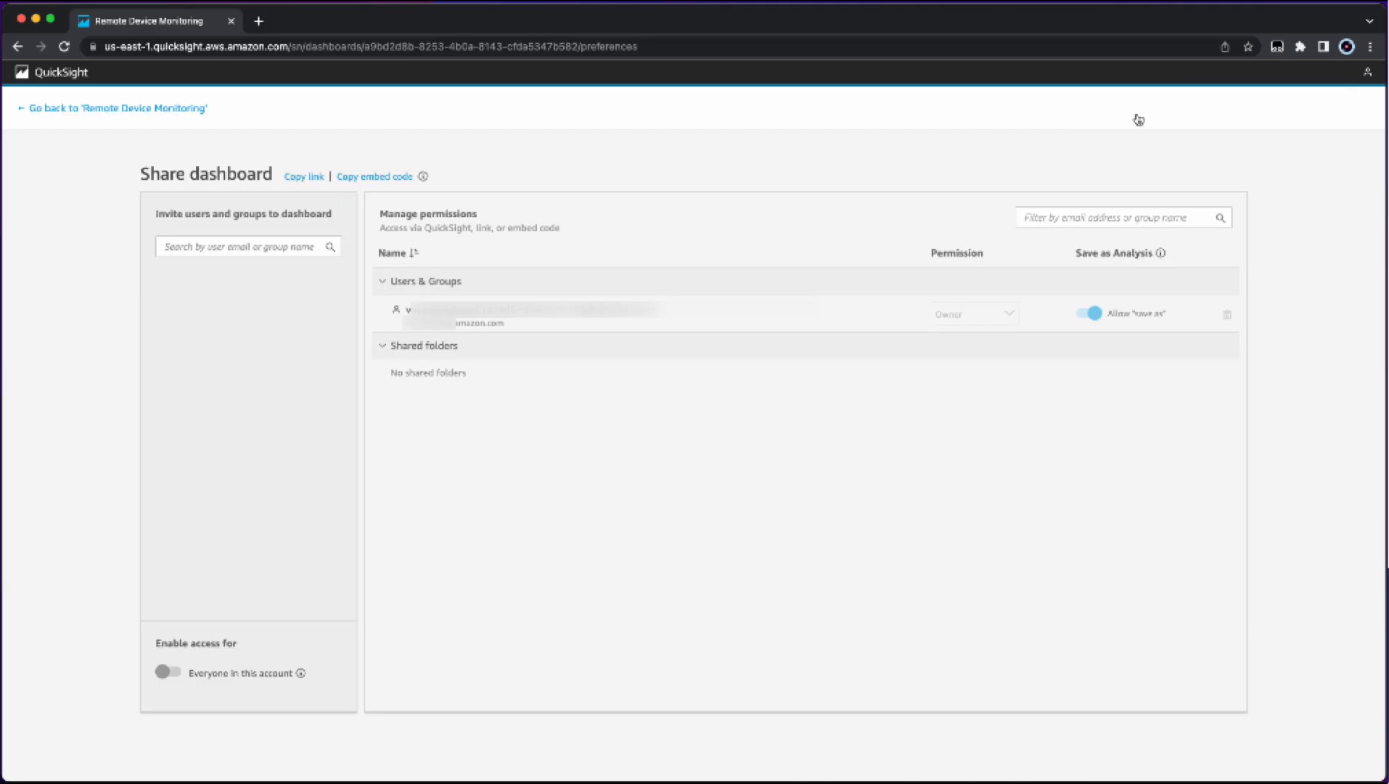
left_click(139, 108)
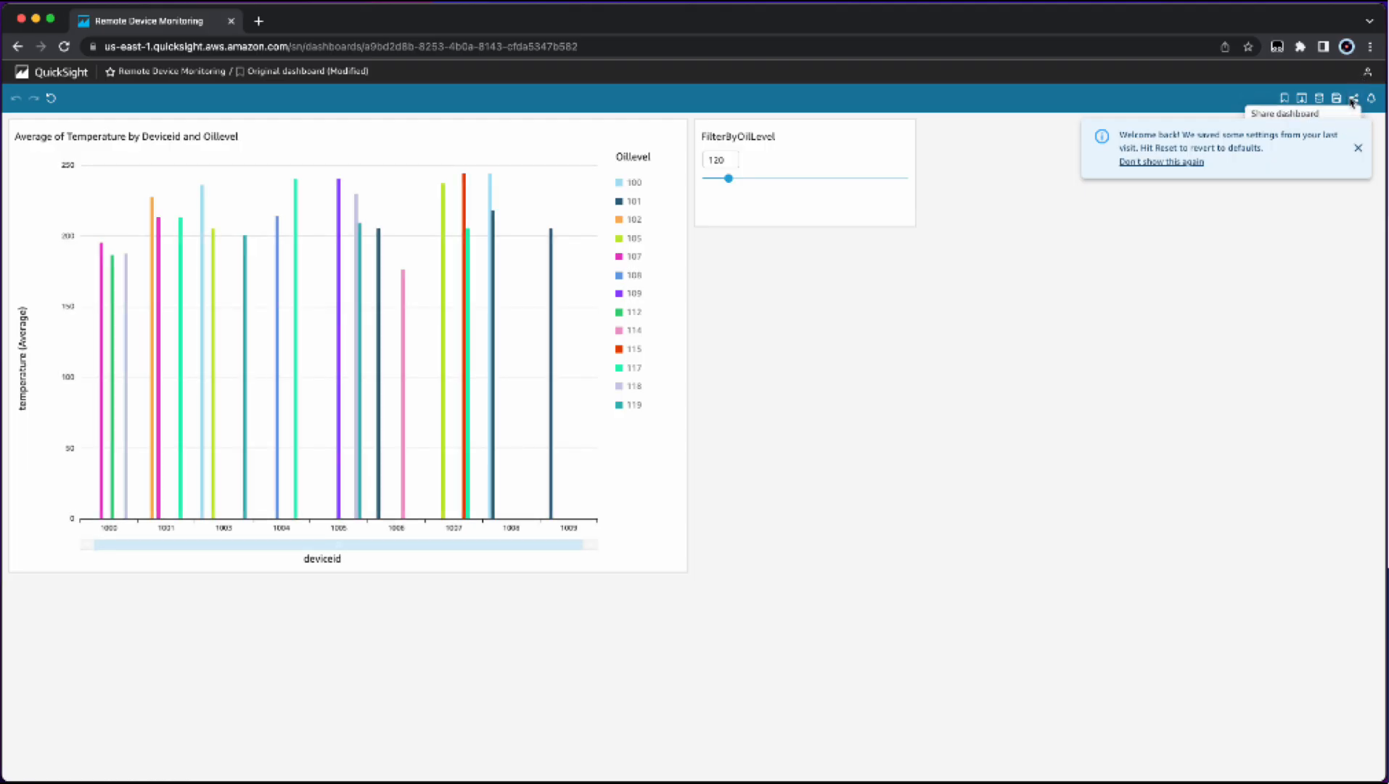
Review the schedule, content and recipient options for a new email report, and leave without saving it.
left_click(1354, 100)
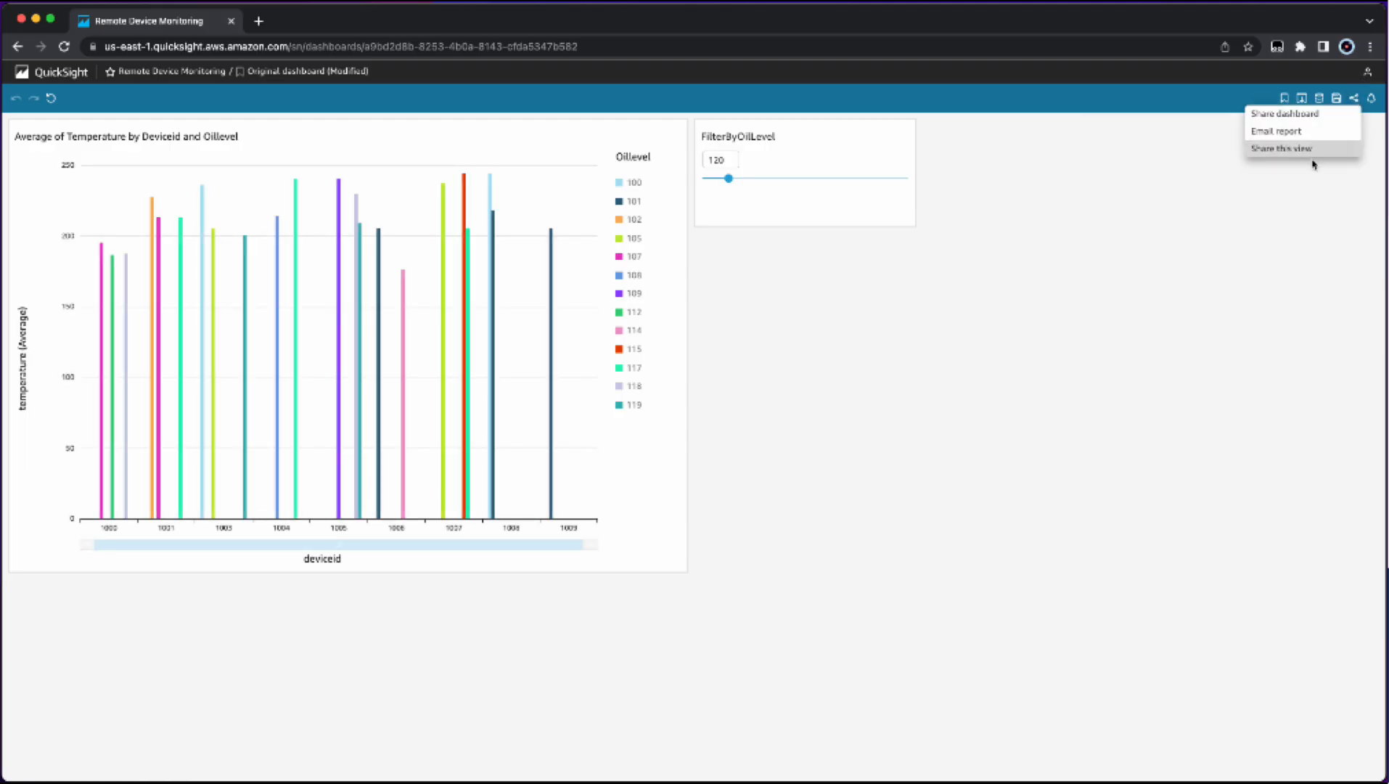
left_click(1310, 132)
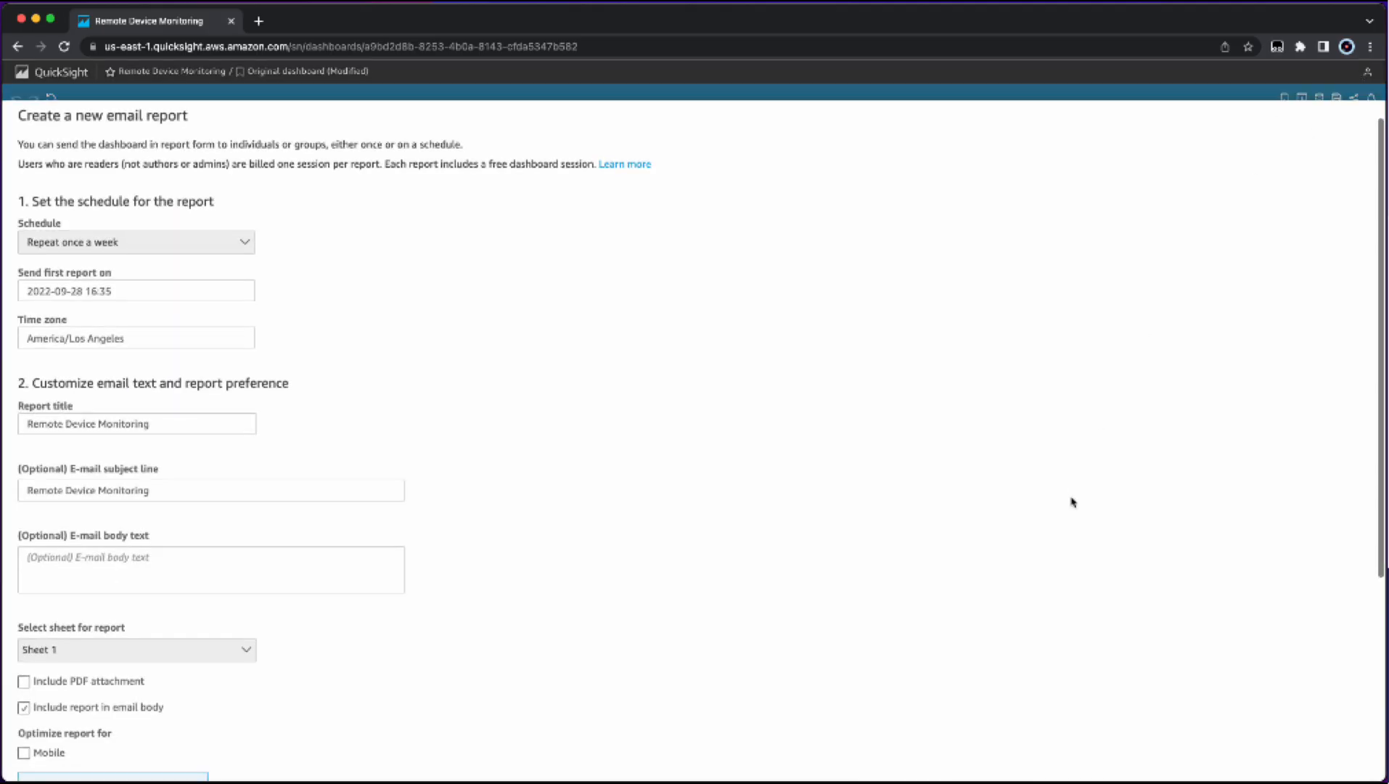
scroll(1072, 501, "down", 5)
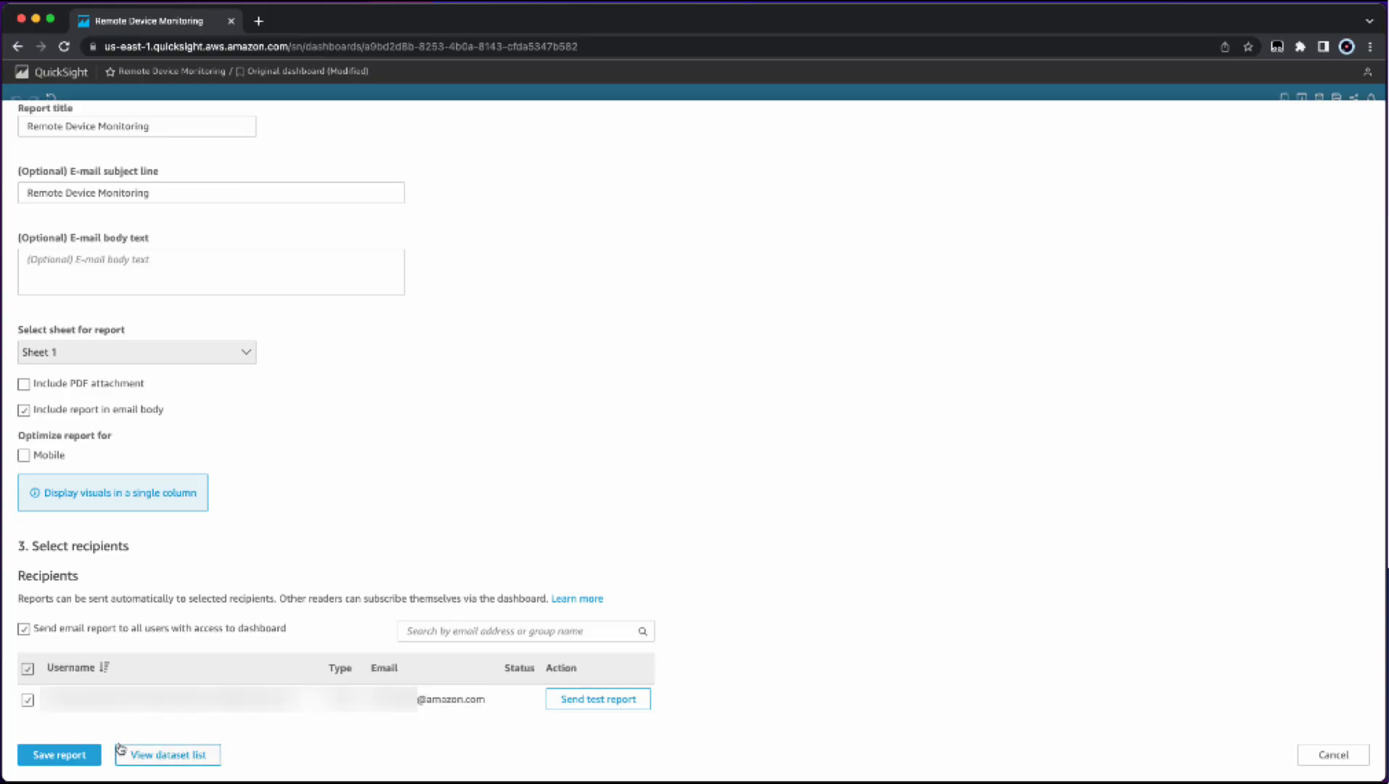
left_click(1332, 755)
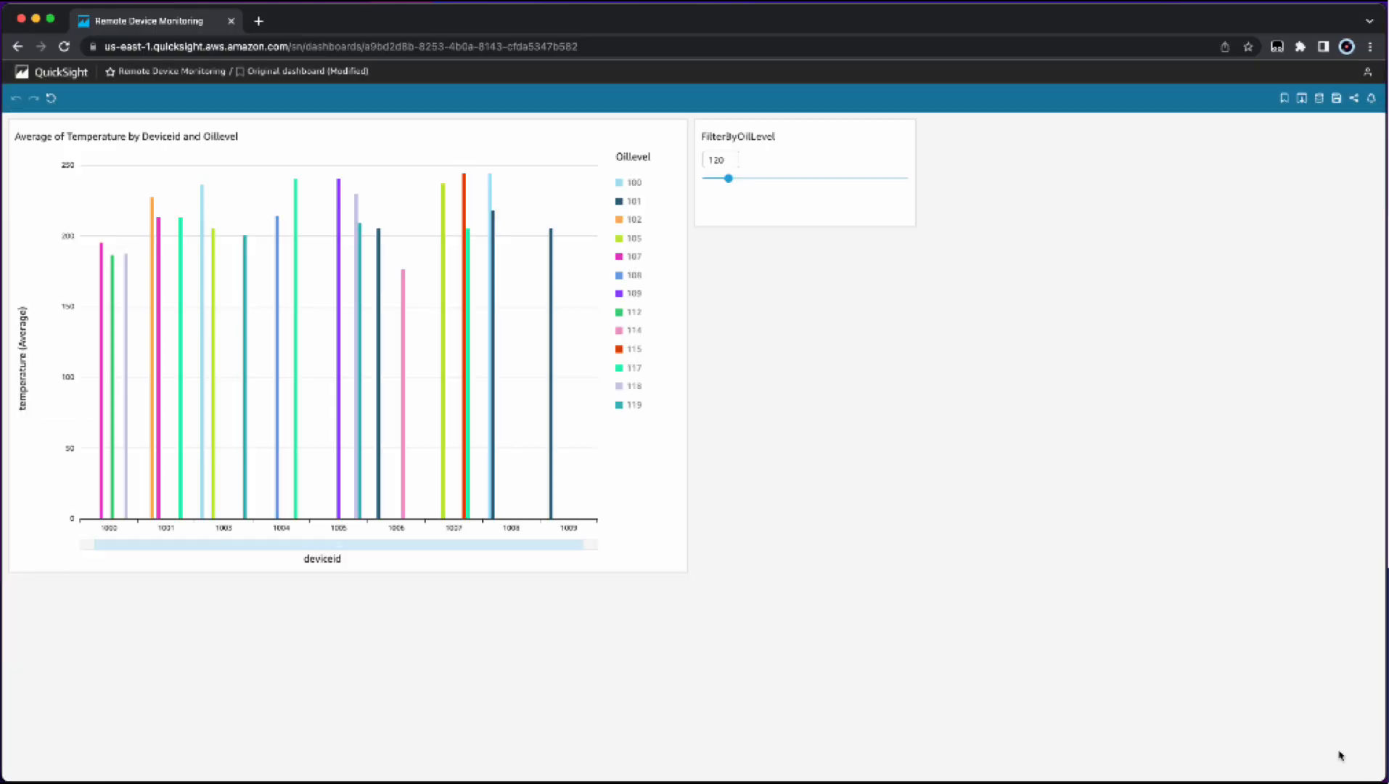